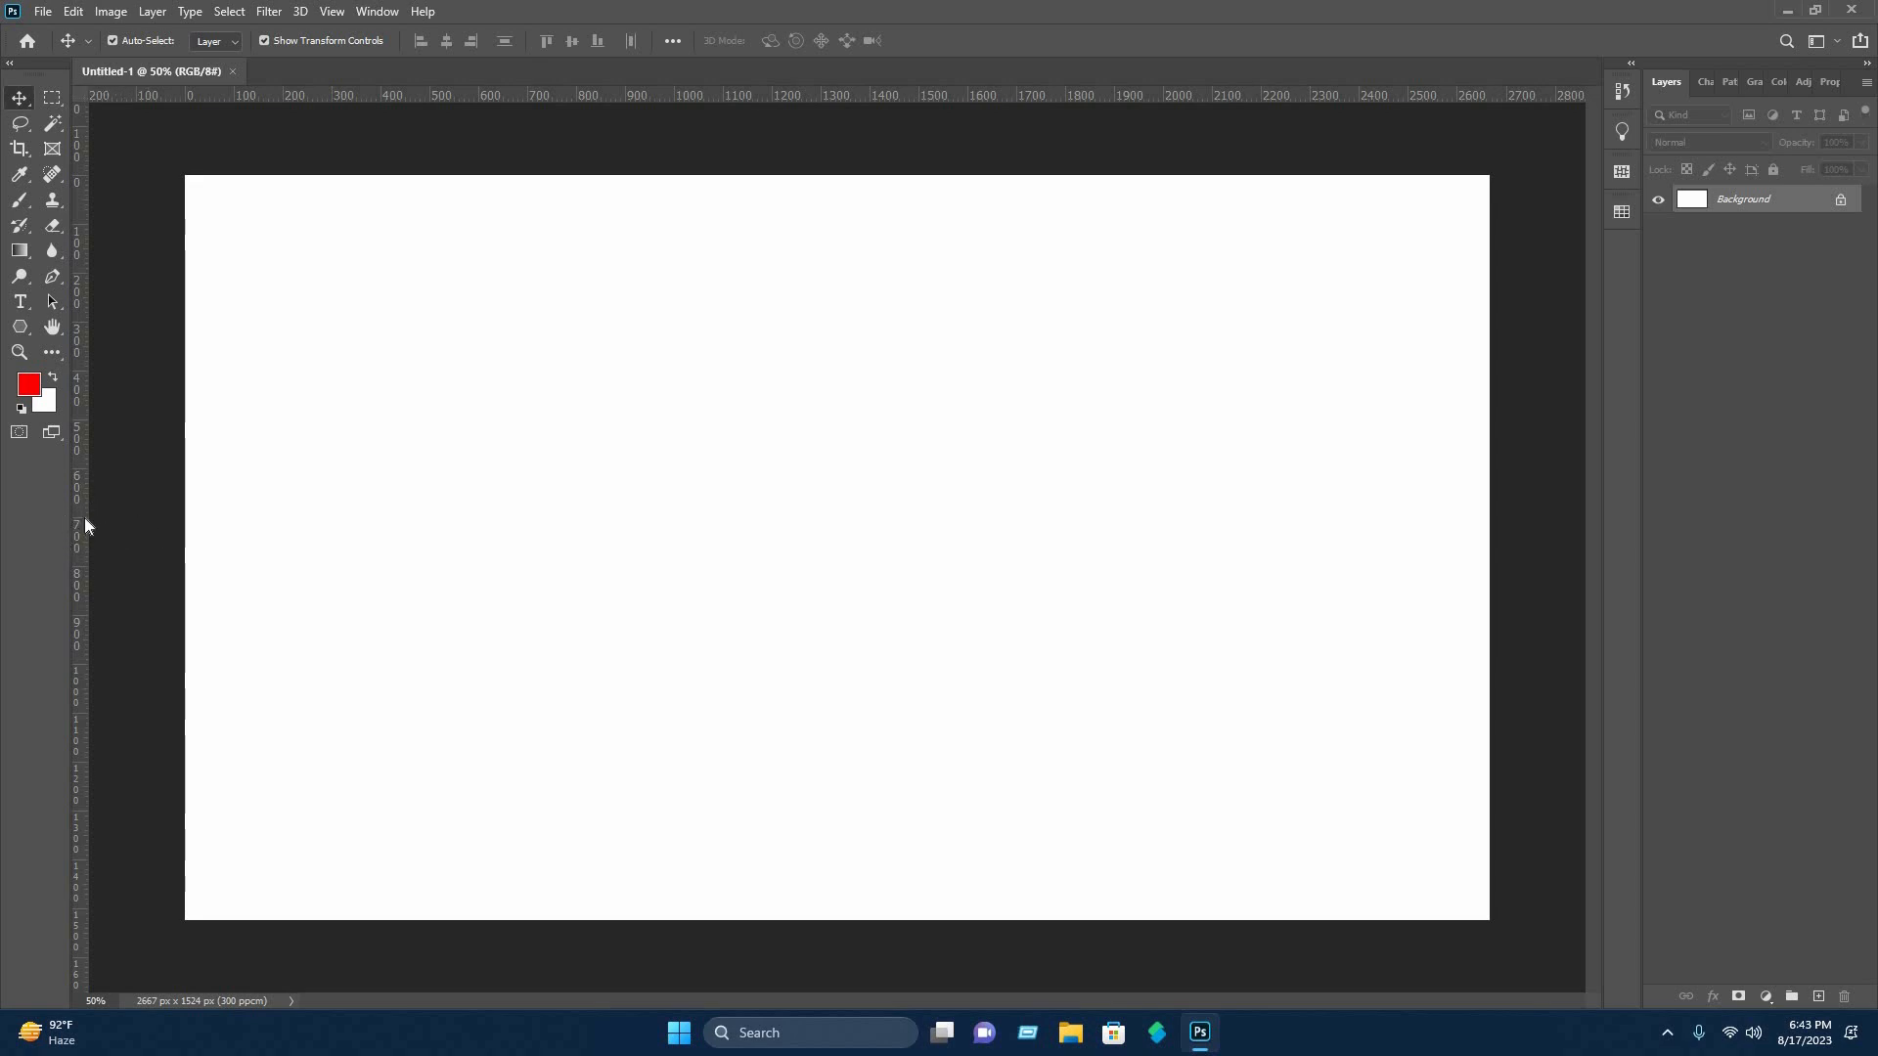
# Place two vertical guides on the canvas at about 1090 px and 1660 px.
pyautogui.moveTo(80, 530); pyautogui.dragTo(717, 633)
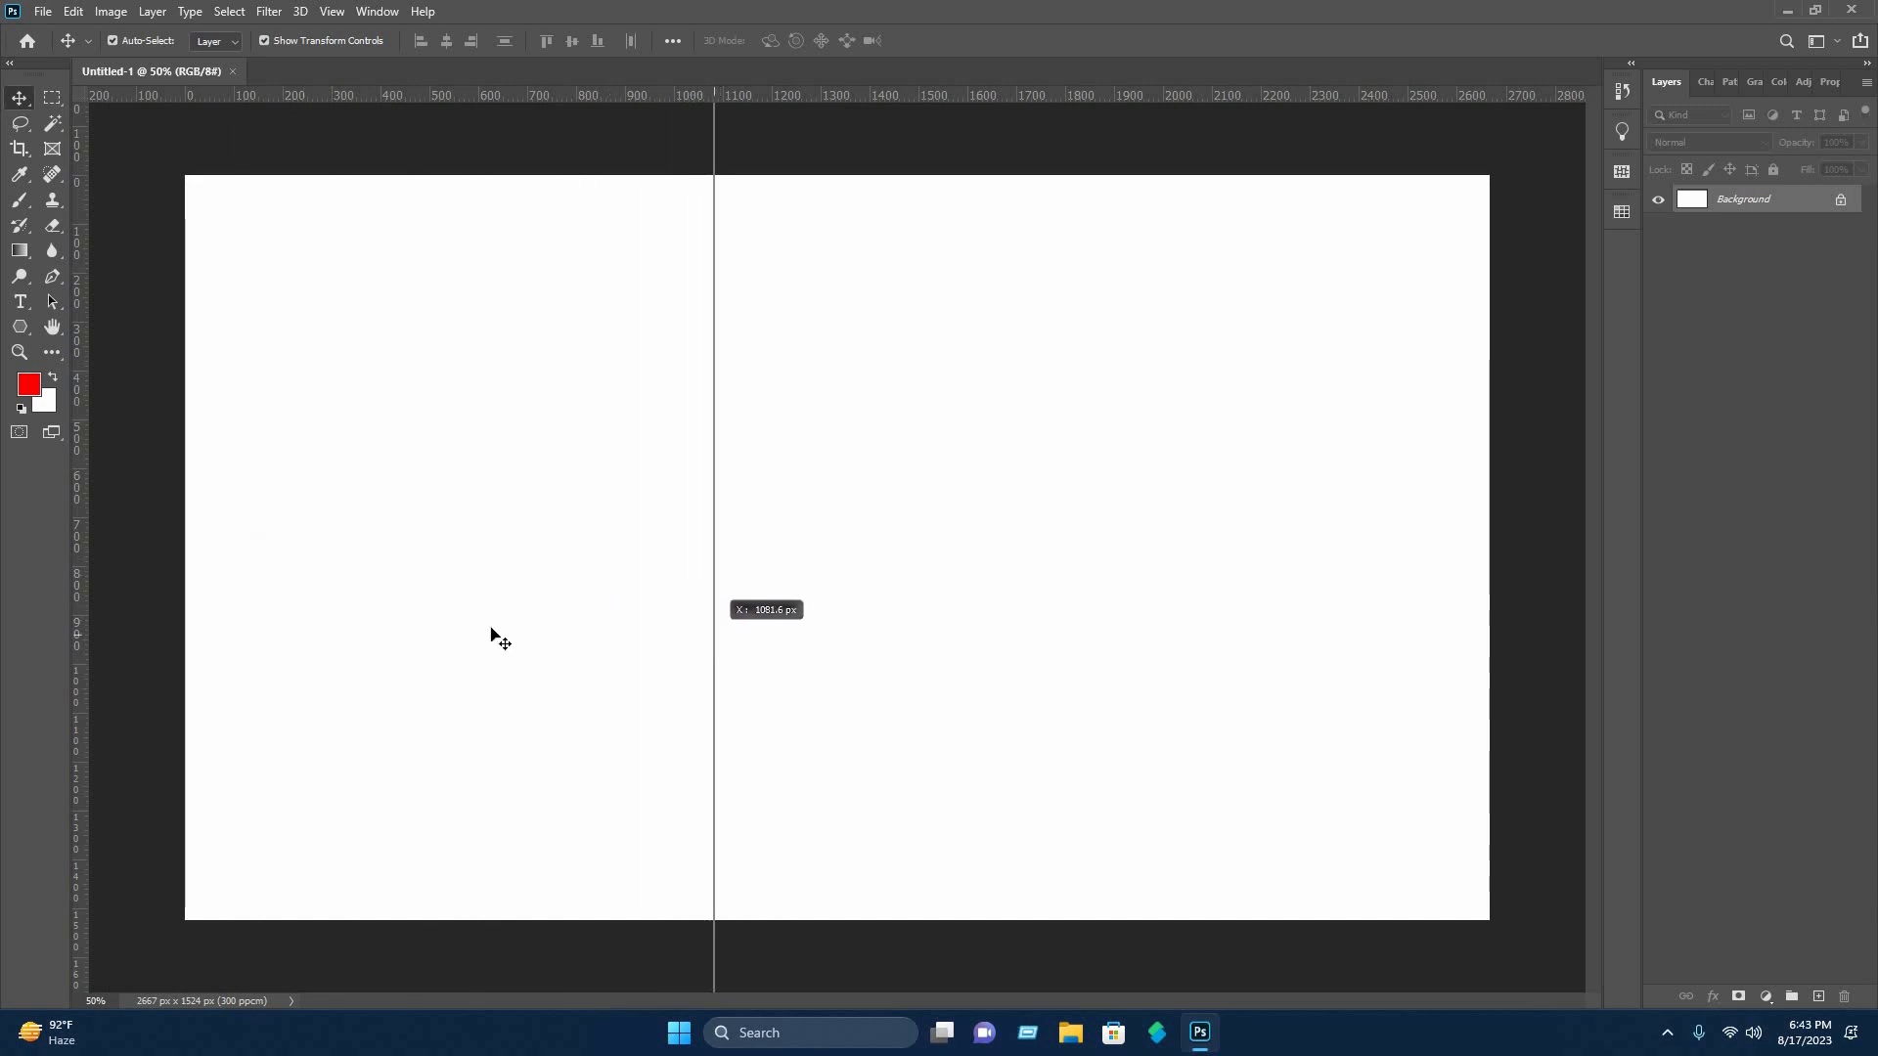
pyautogui.moveTo(80, 669); pyautogui.dragTo(980, 722)
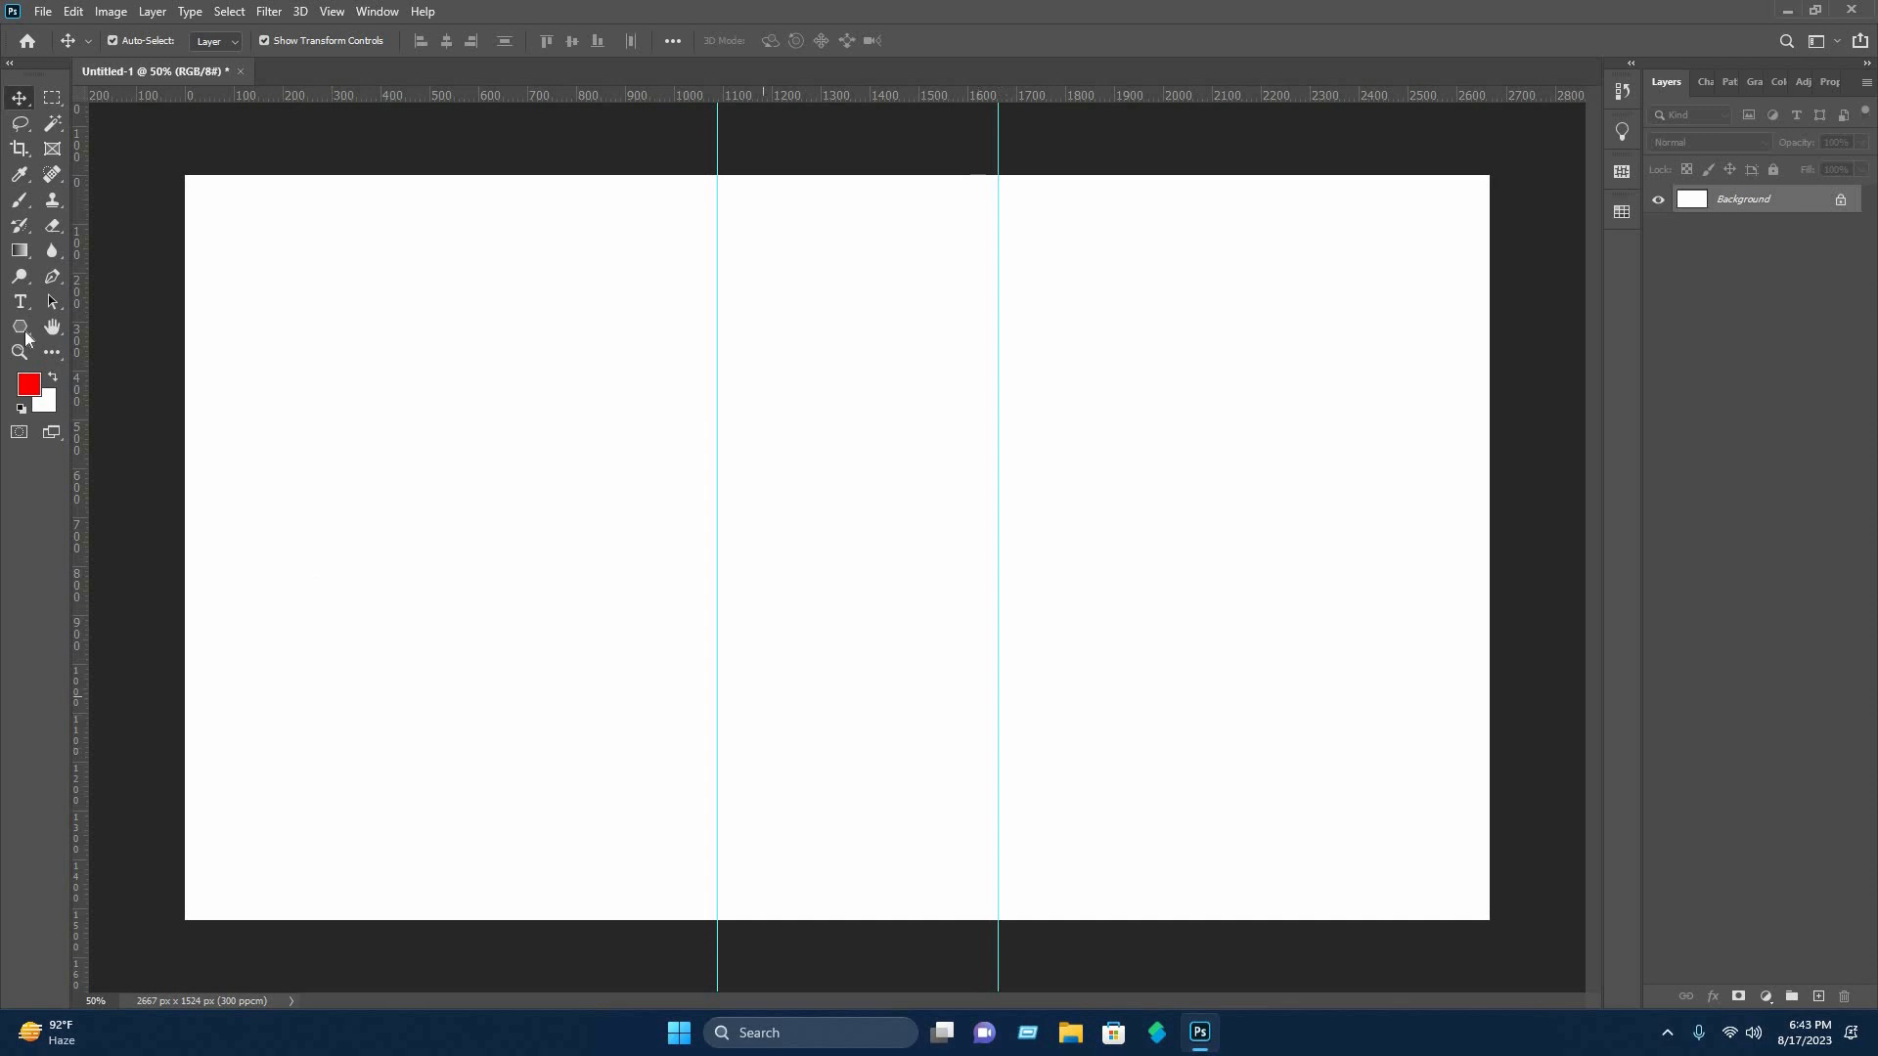
# Outline a red Pen tool shape from the first guide's lower end around the canvas's left side to the second guide's upper end.
pyautogui.click(53, 277)
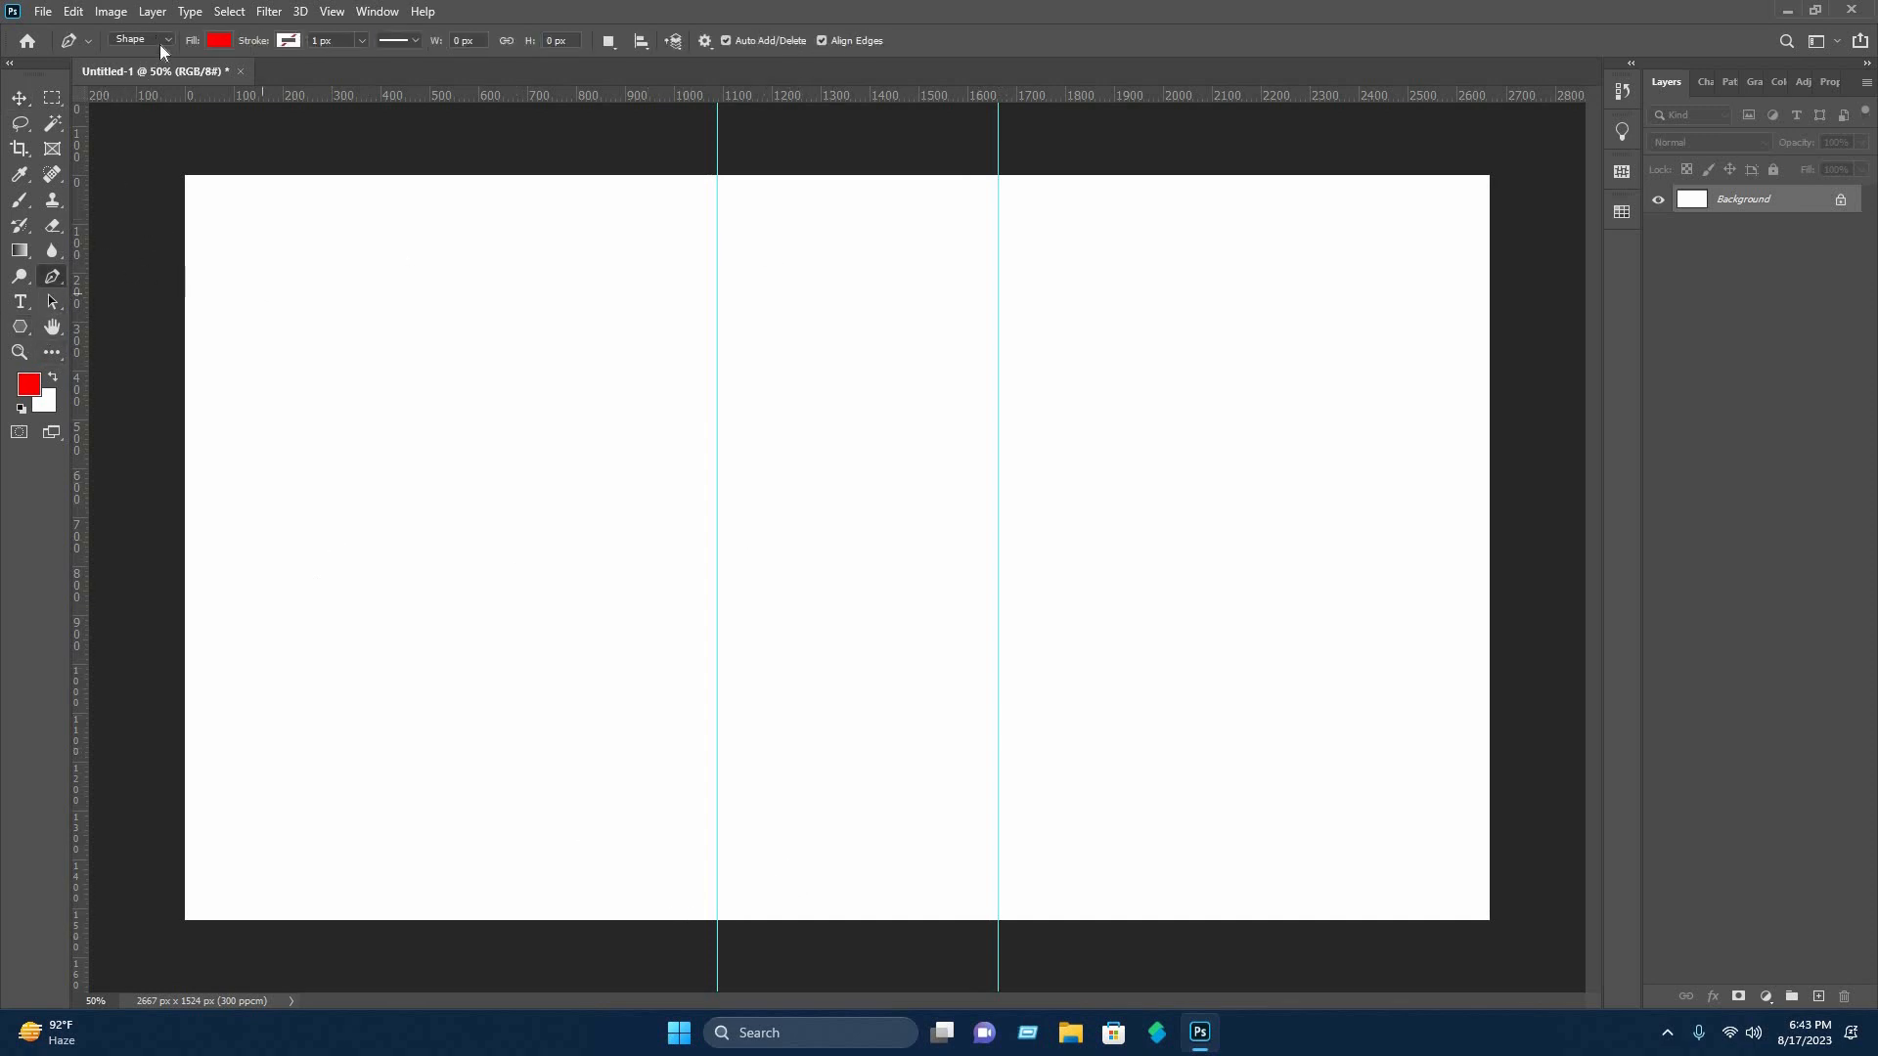
pyautogui.click(717, 919)
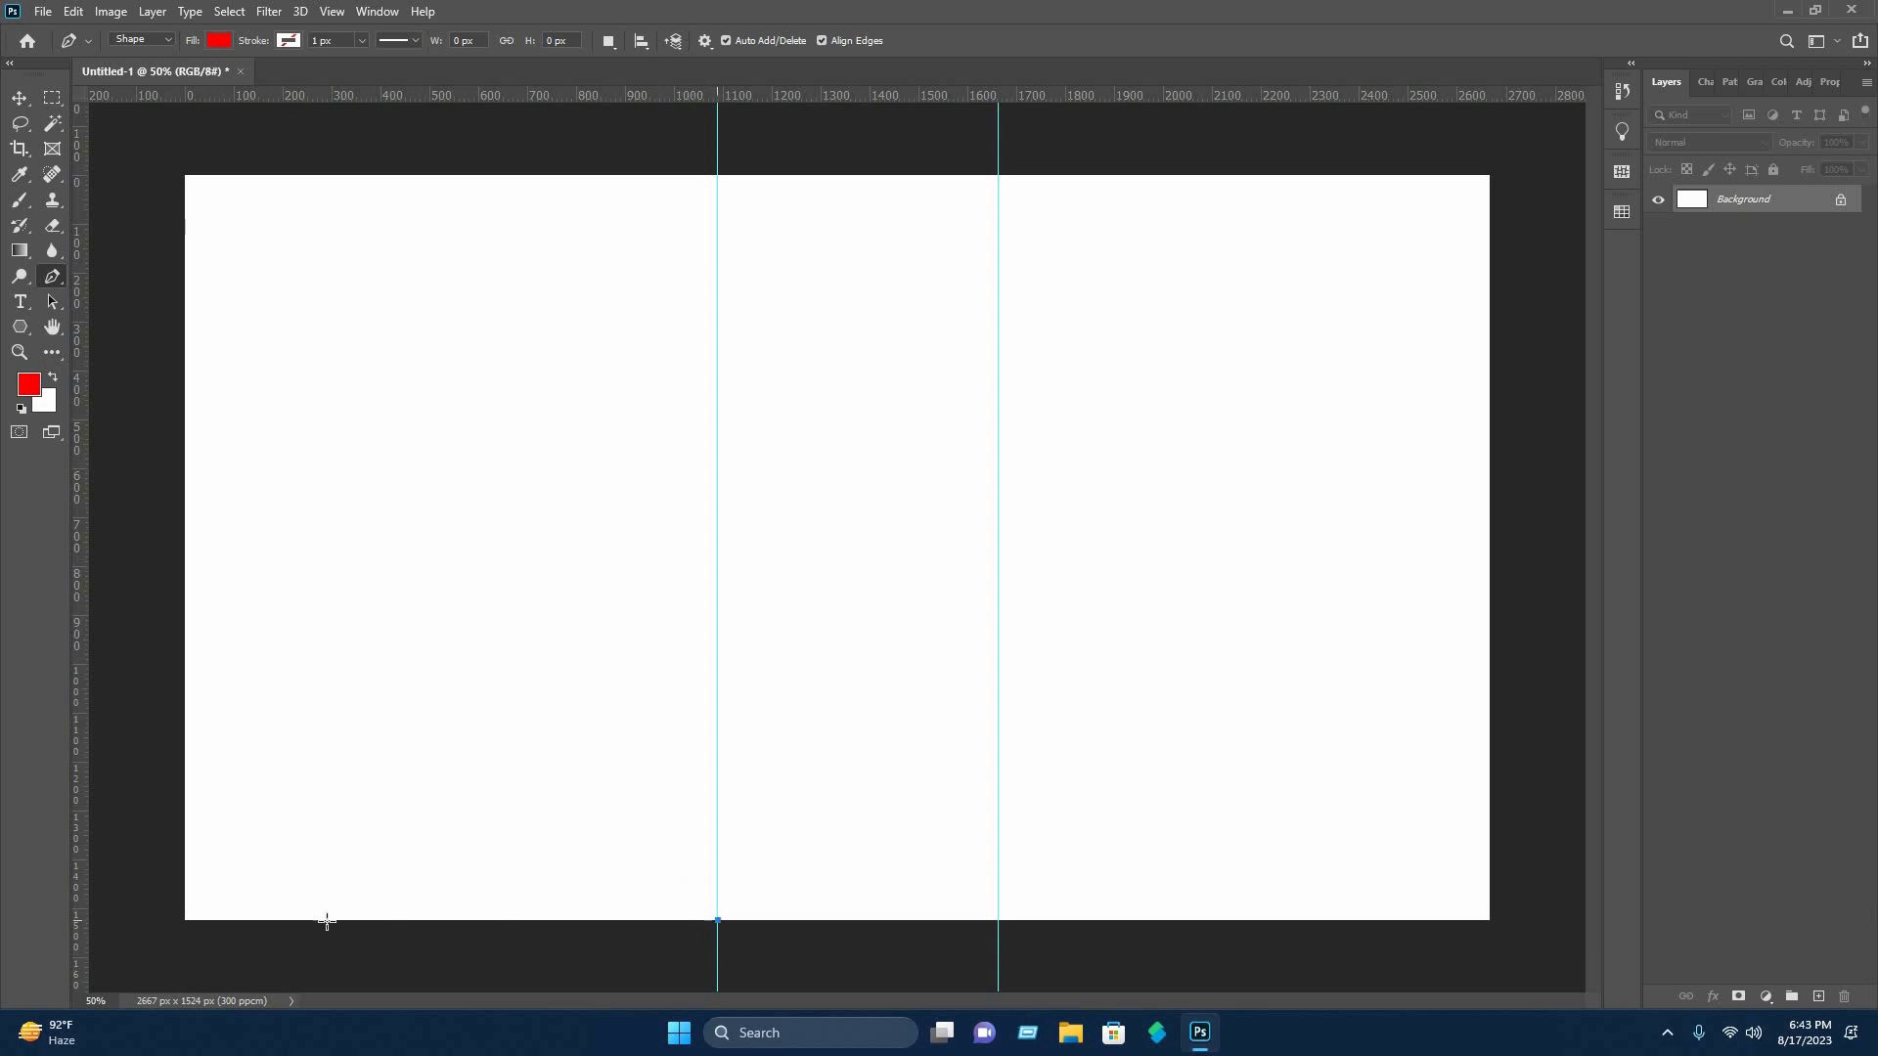
pyautogui.click(173, 941)
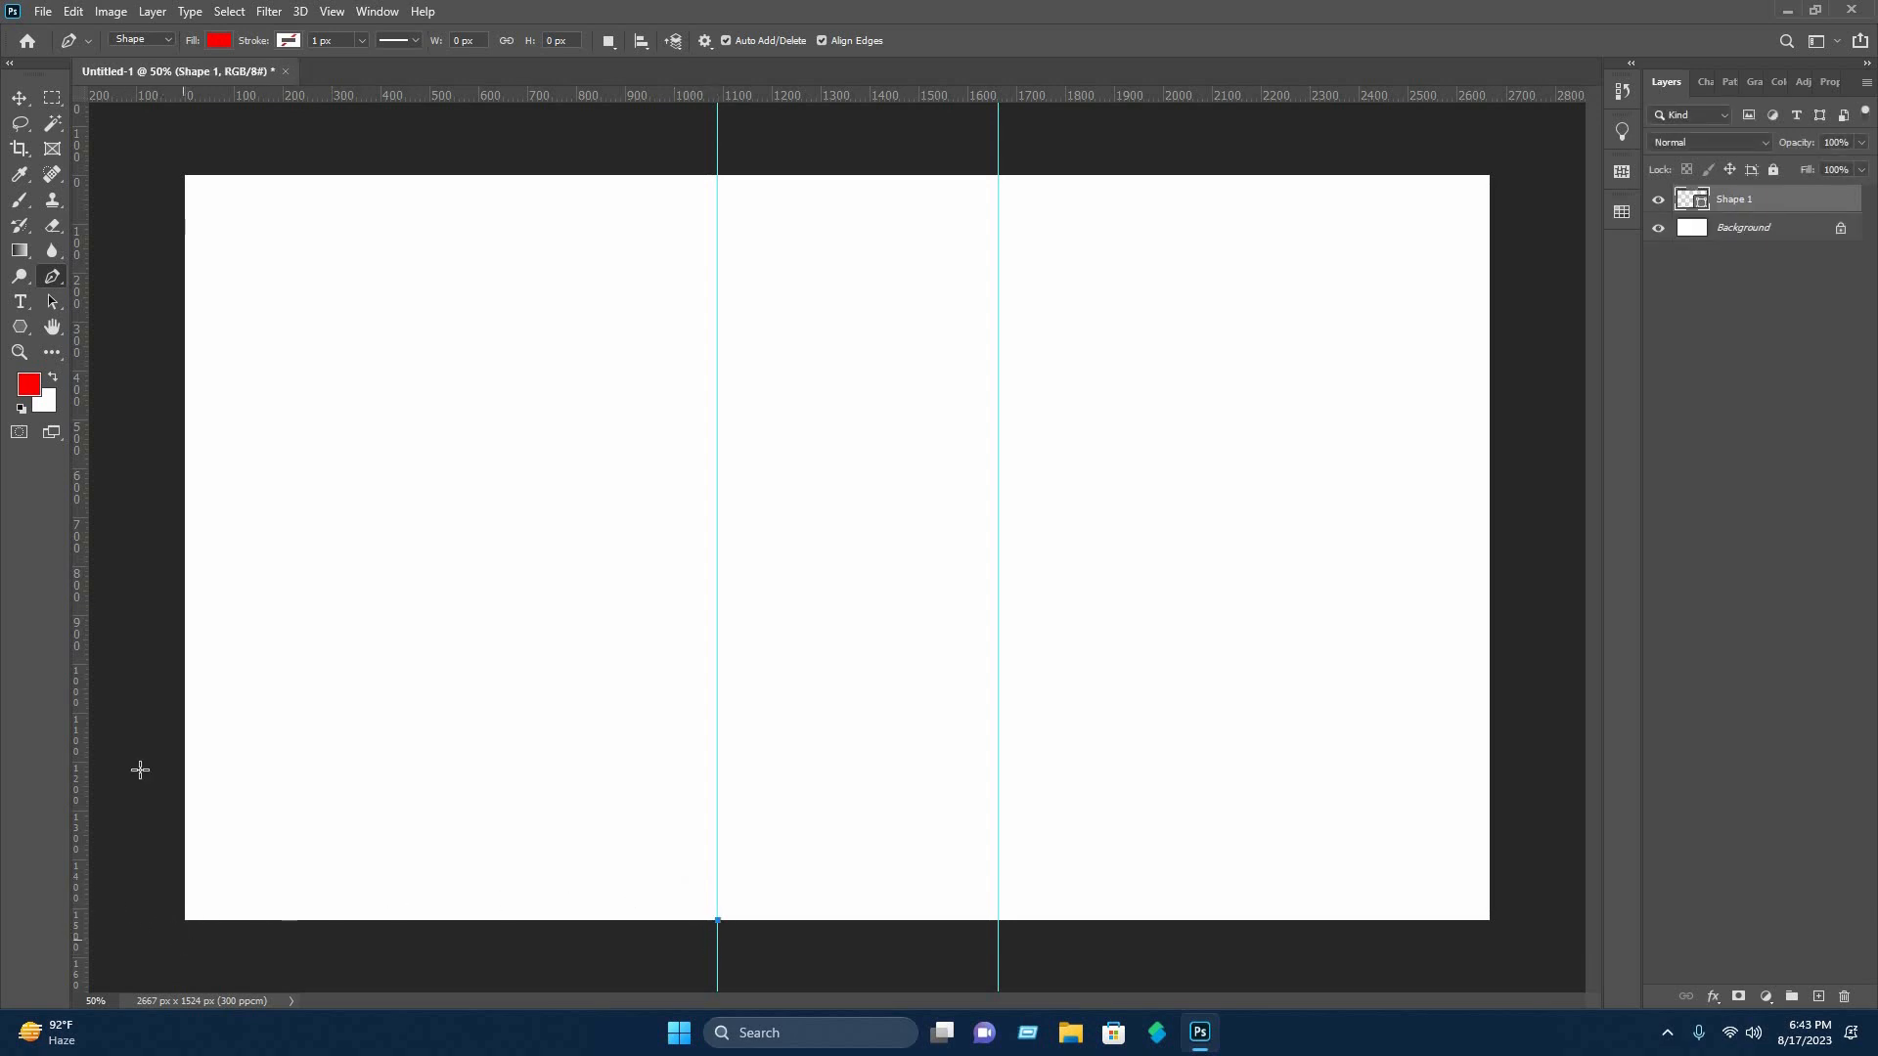
pyautogui.click(135, 149)
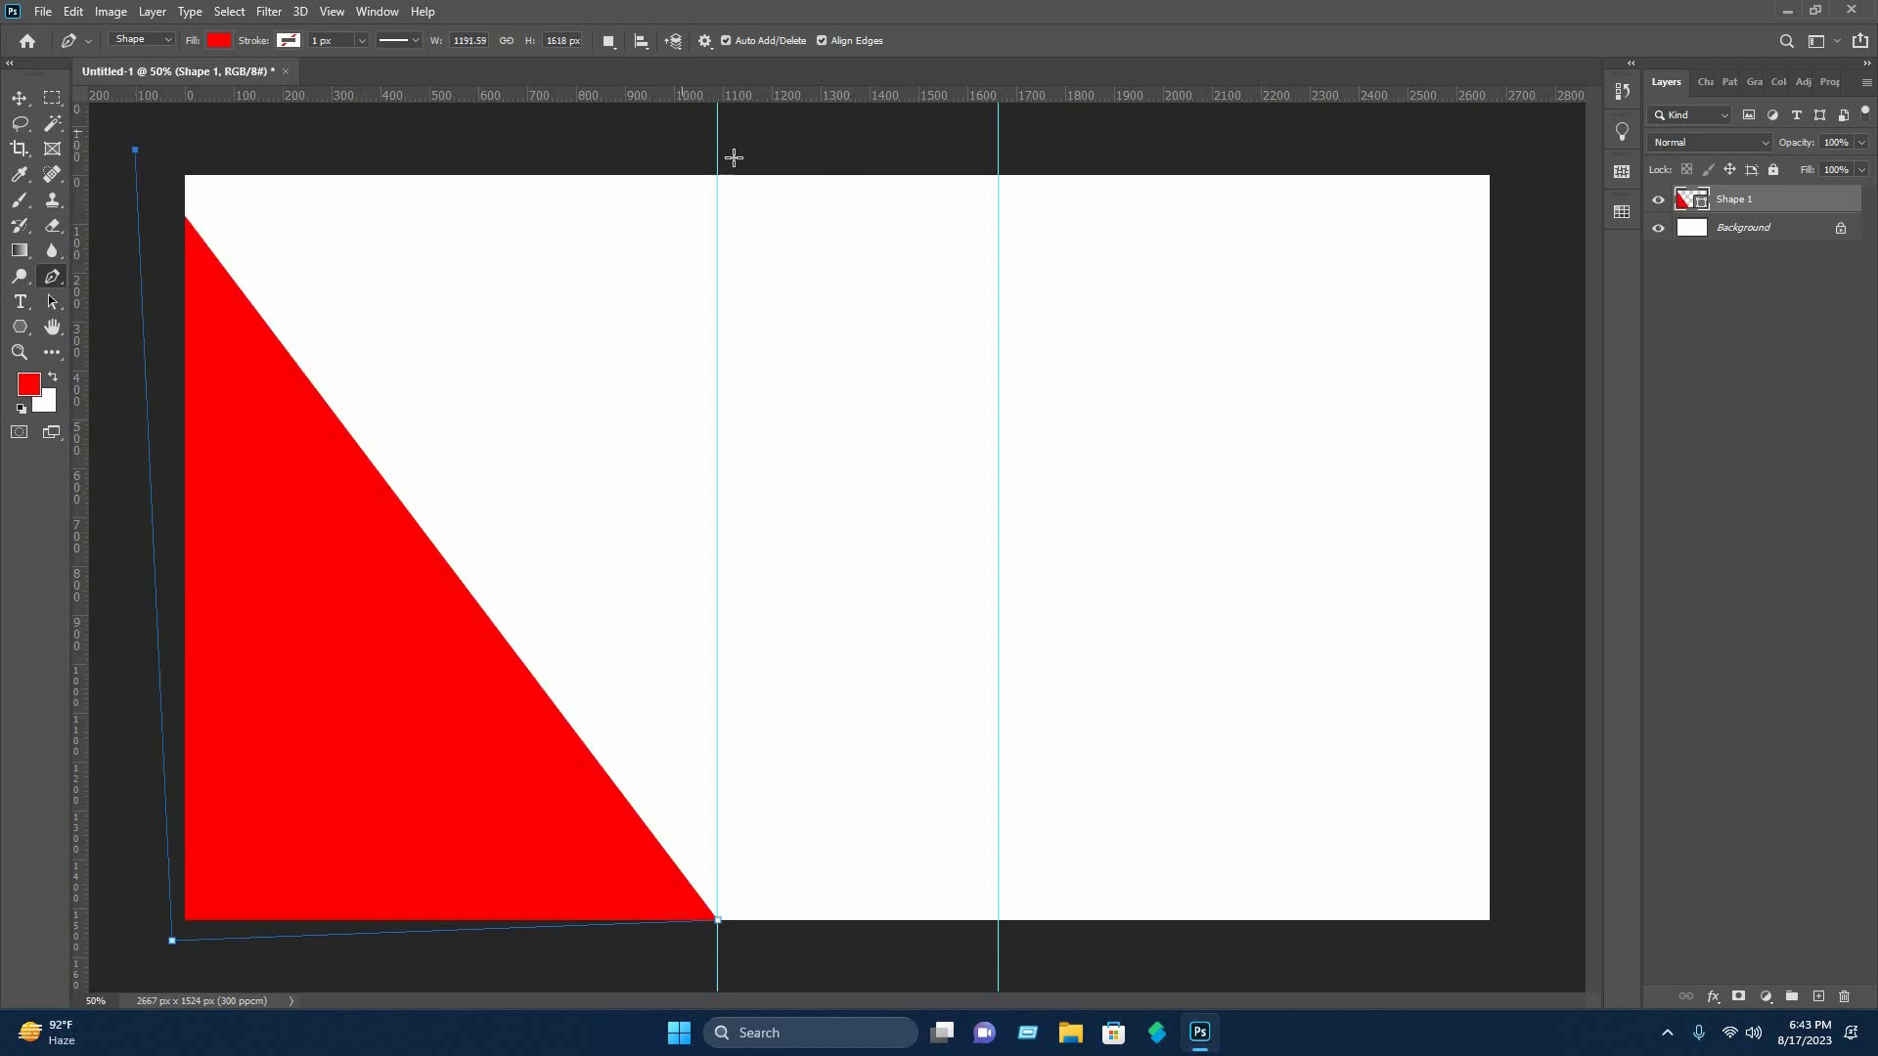
pyautogui.click(998, 149)
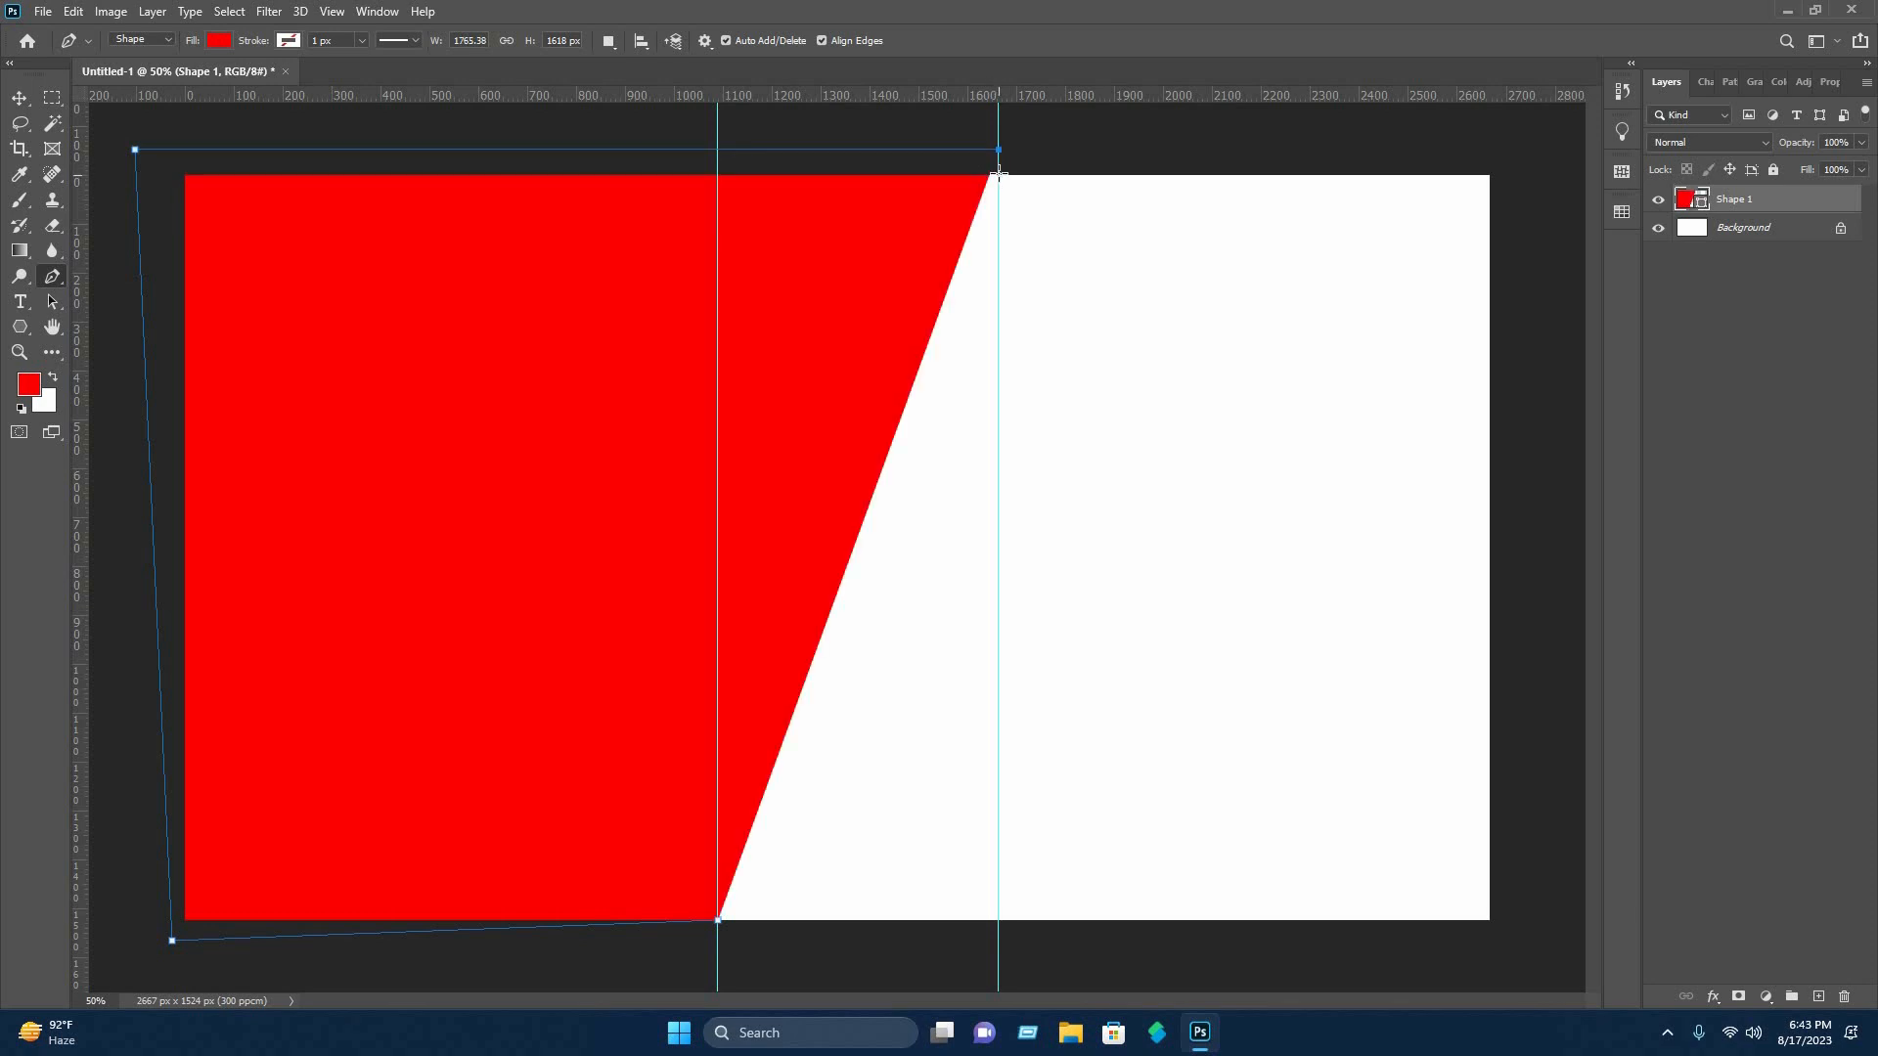
pyautogui.click(998, 173)
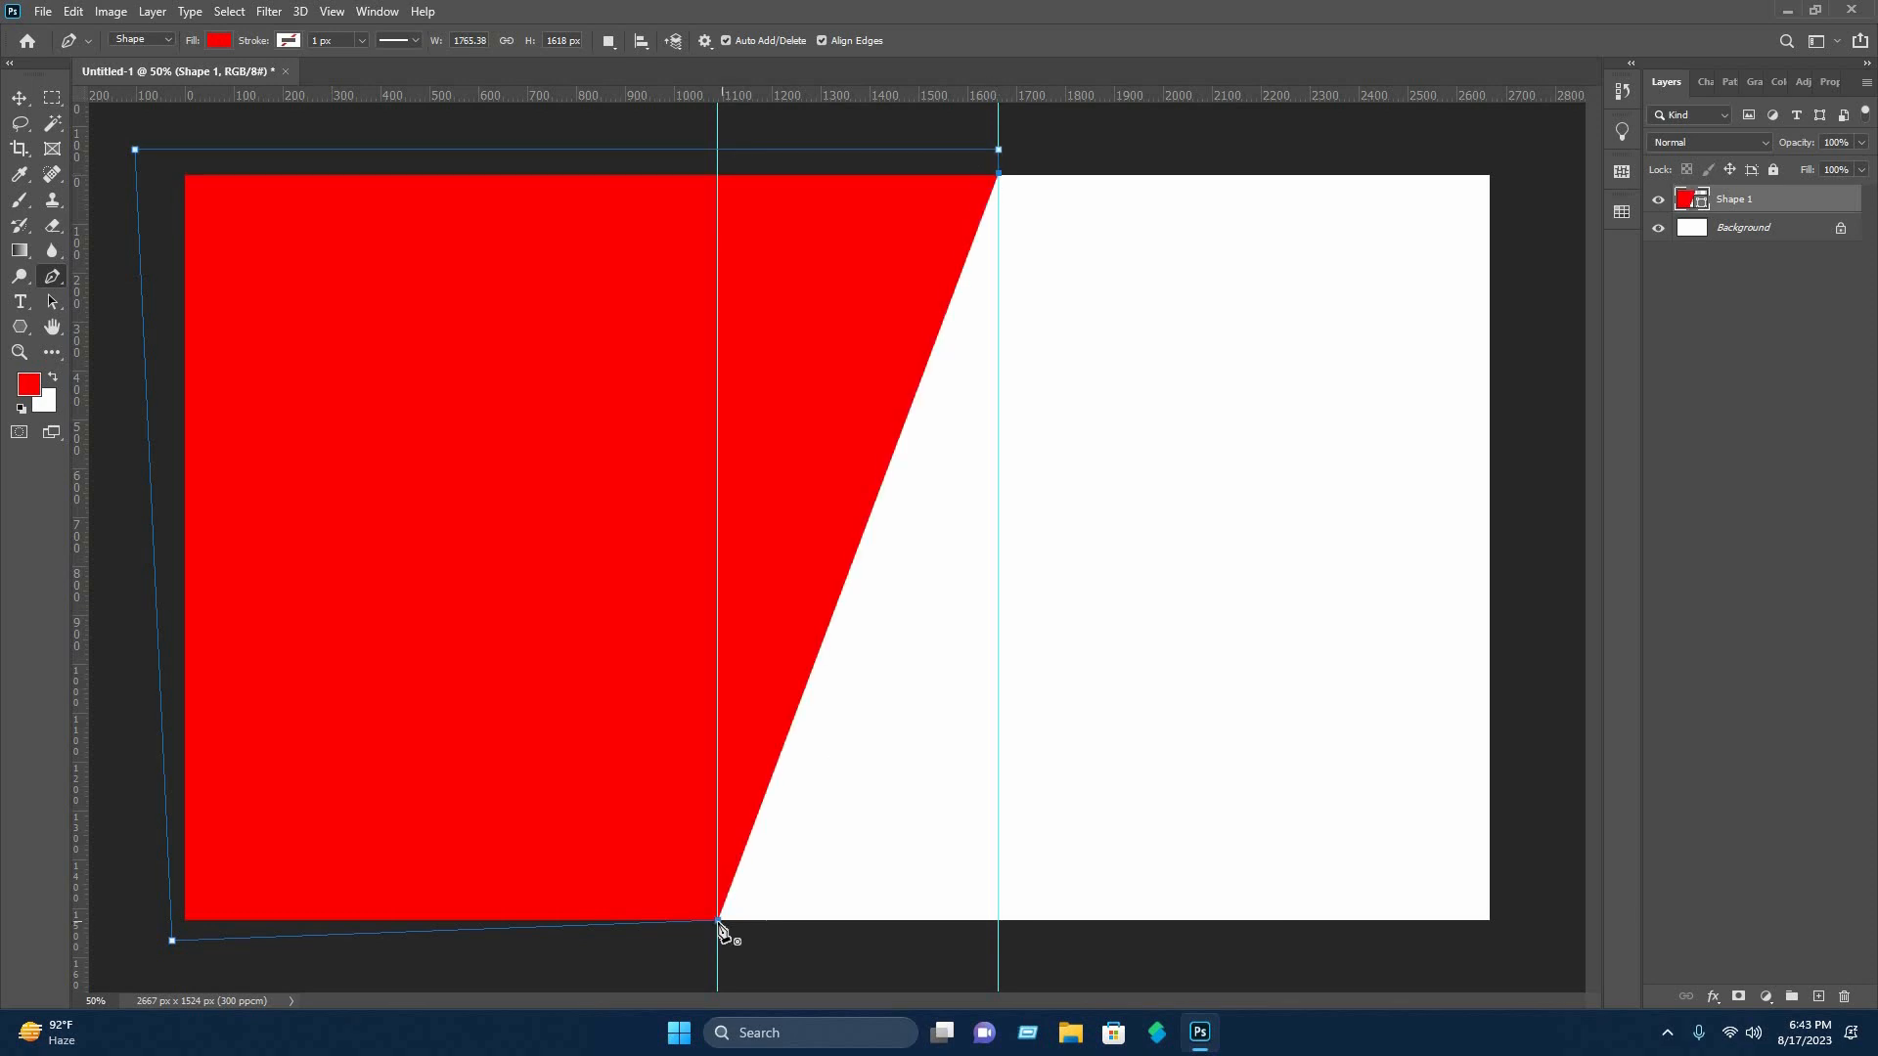
# Close the red shape with a curved edge between the two guides, bulging inward toward the left half of the canvas.
pyautogui.click(719, 921)
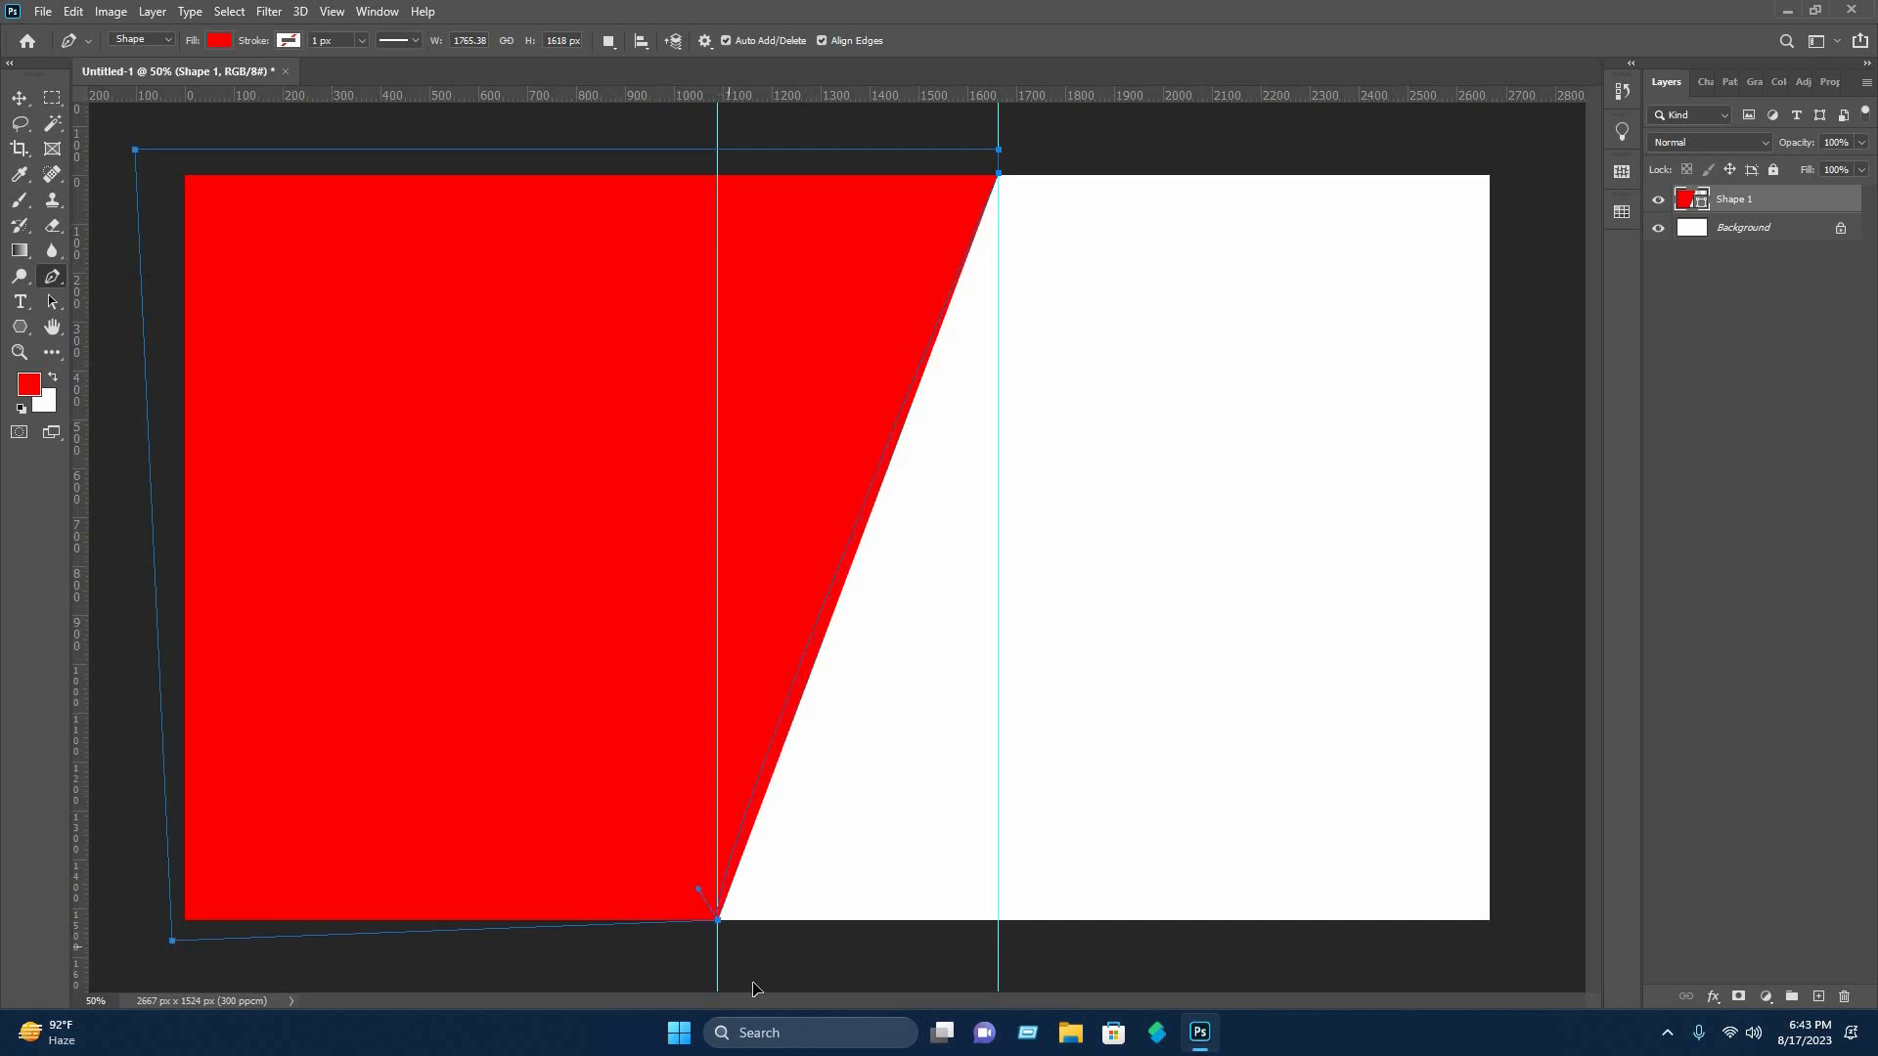
pyautogui.scroll(-7, 753, 980)
pyautogui.moveTo(752, 984); pyautogui.dragTo(760, 1008)
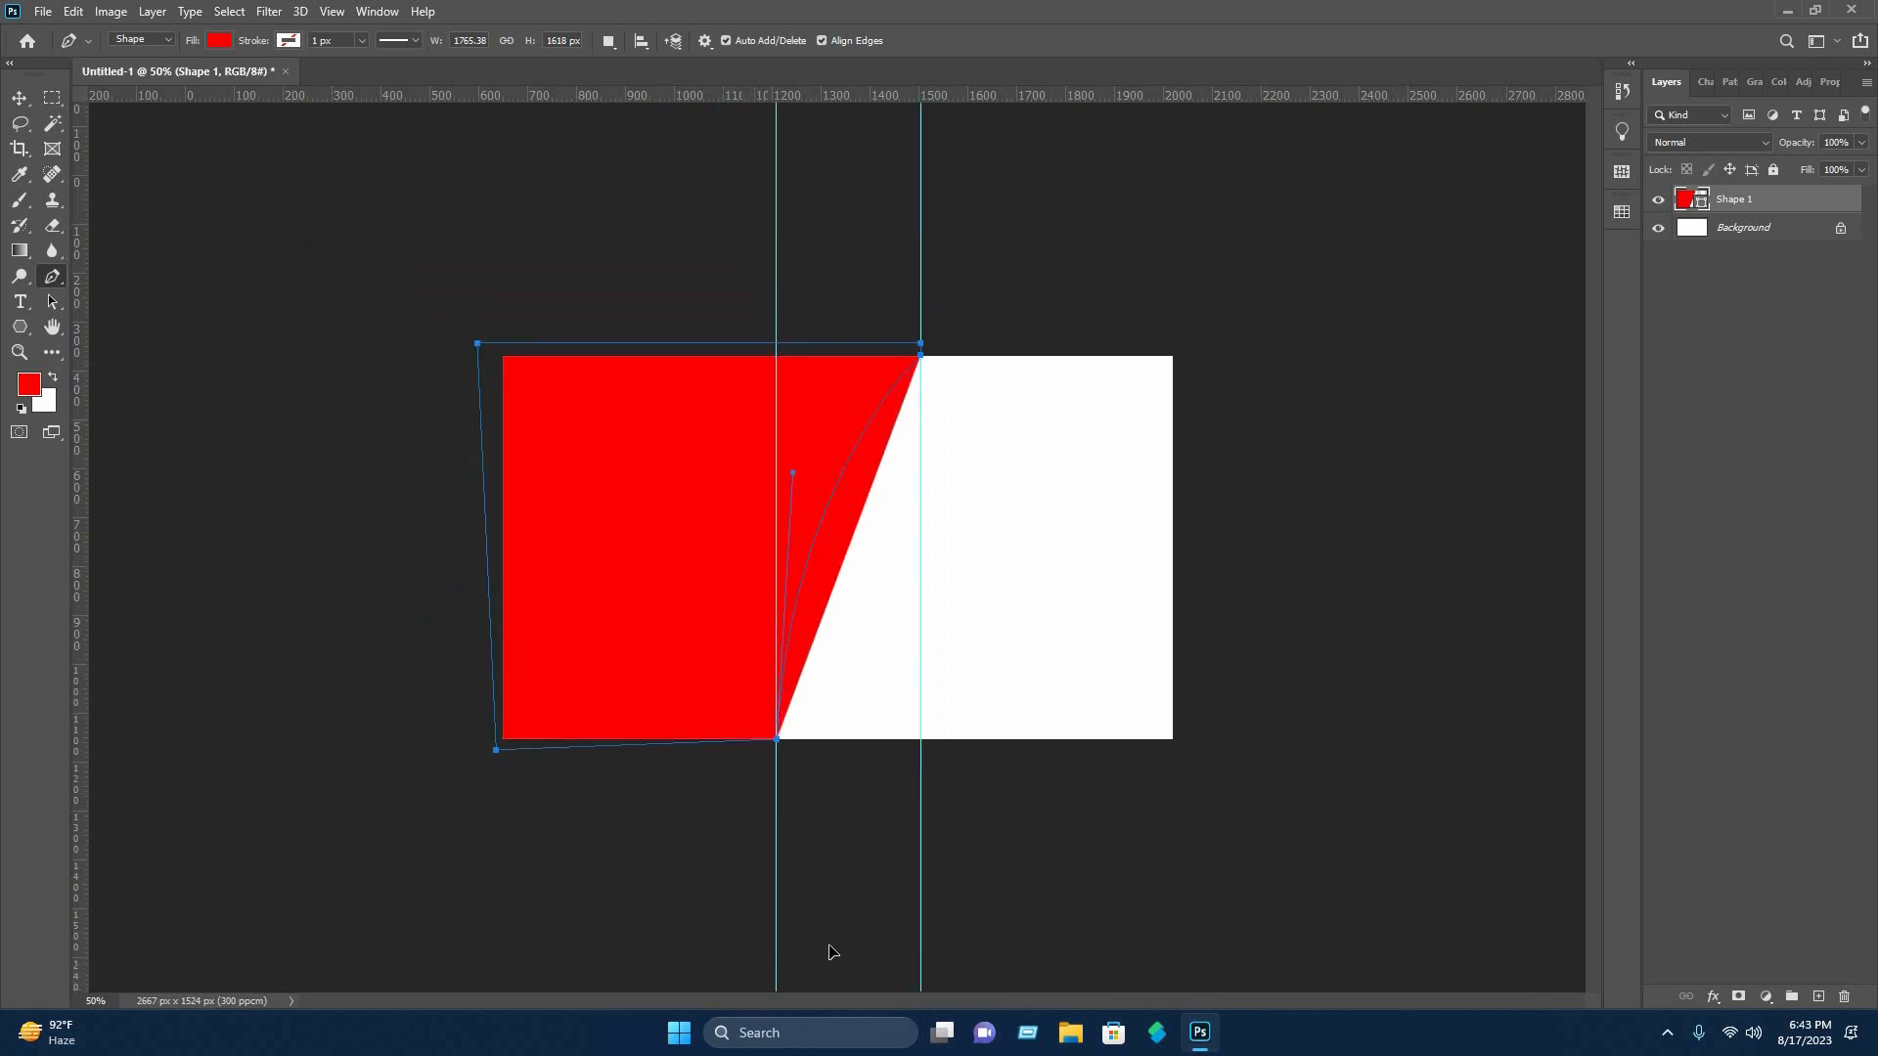
pyautogui.scroll(-3, 830, 939)
pyautogui.moveTo(830, 952); pyautogui.dragTo(859, 920)
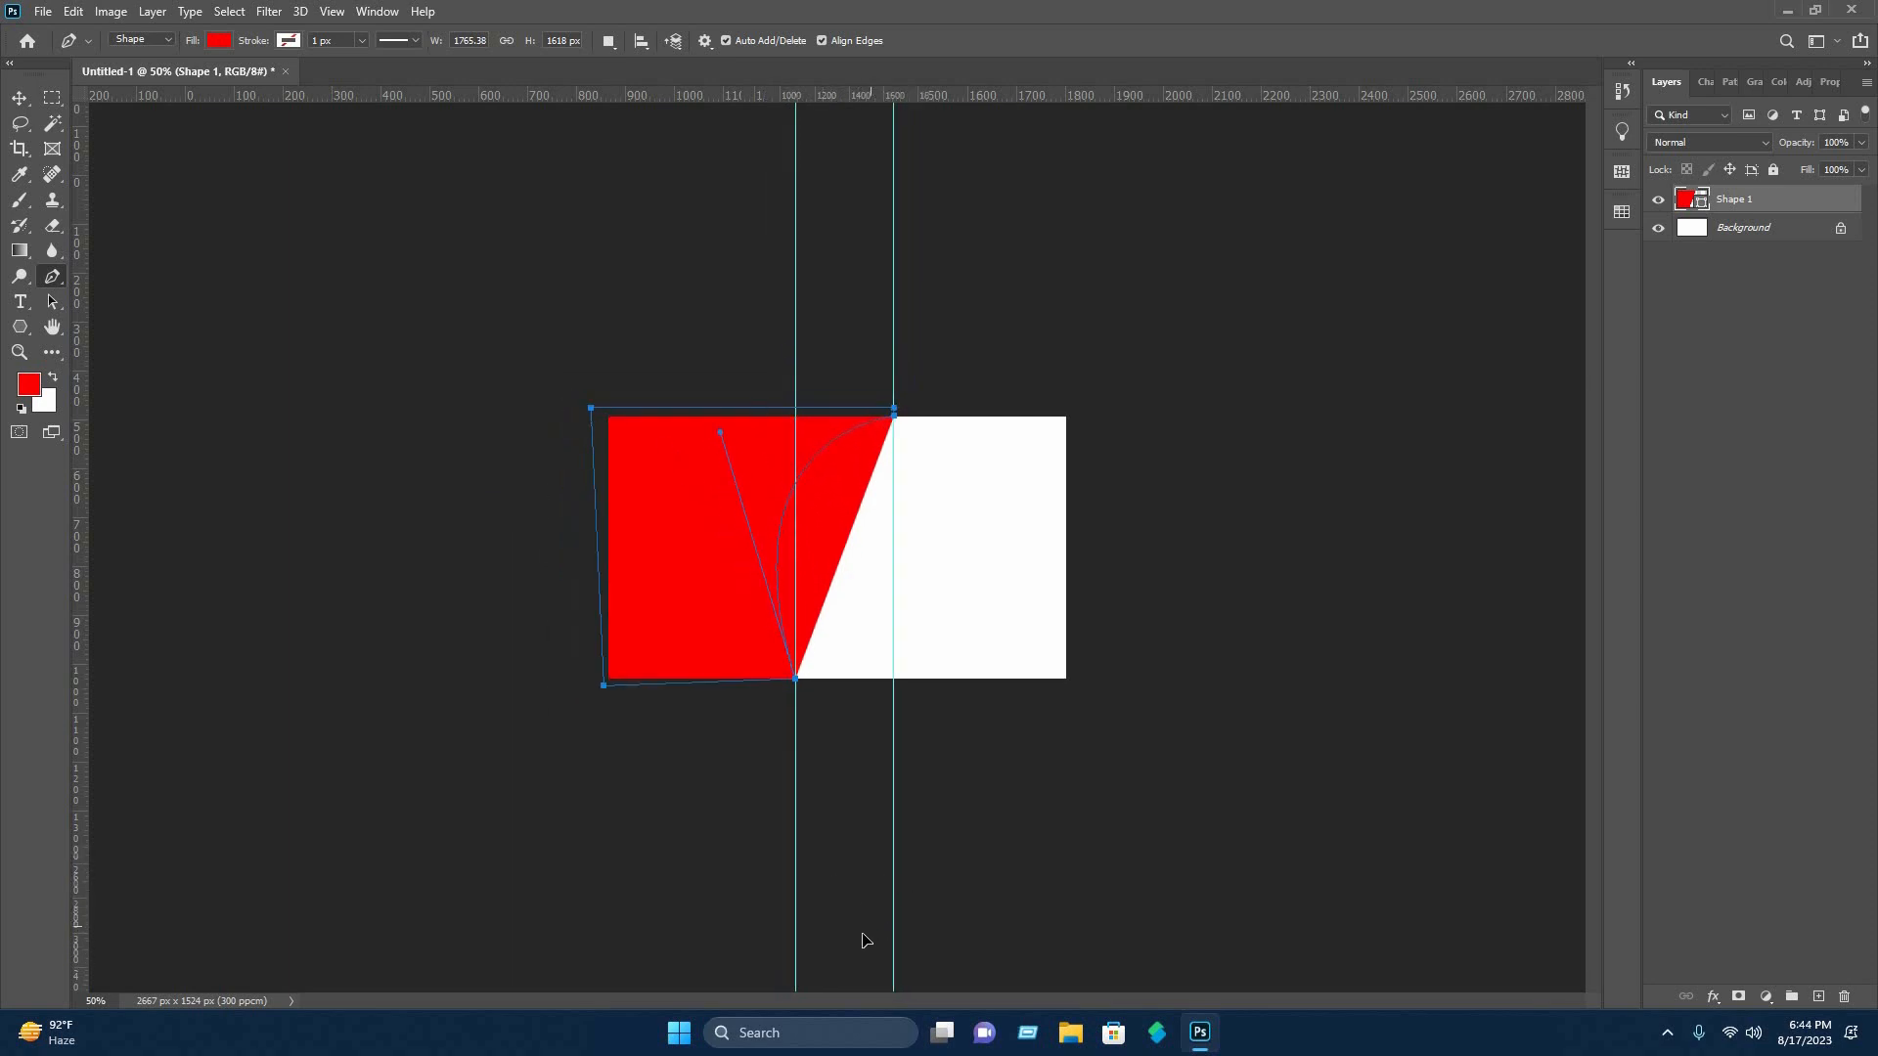
pyautogui.moveTo(900, 939); pyautogui.dragTo(912, 902)
pyautogui.moveTo(897, 910); pyautogui.dragTo(897, 912)
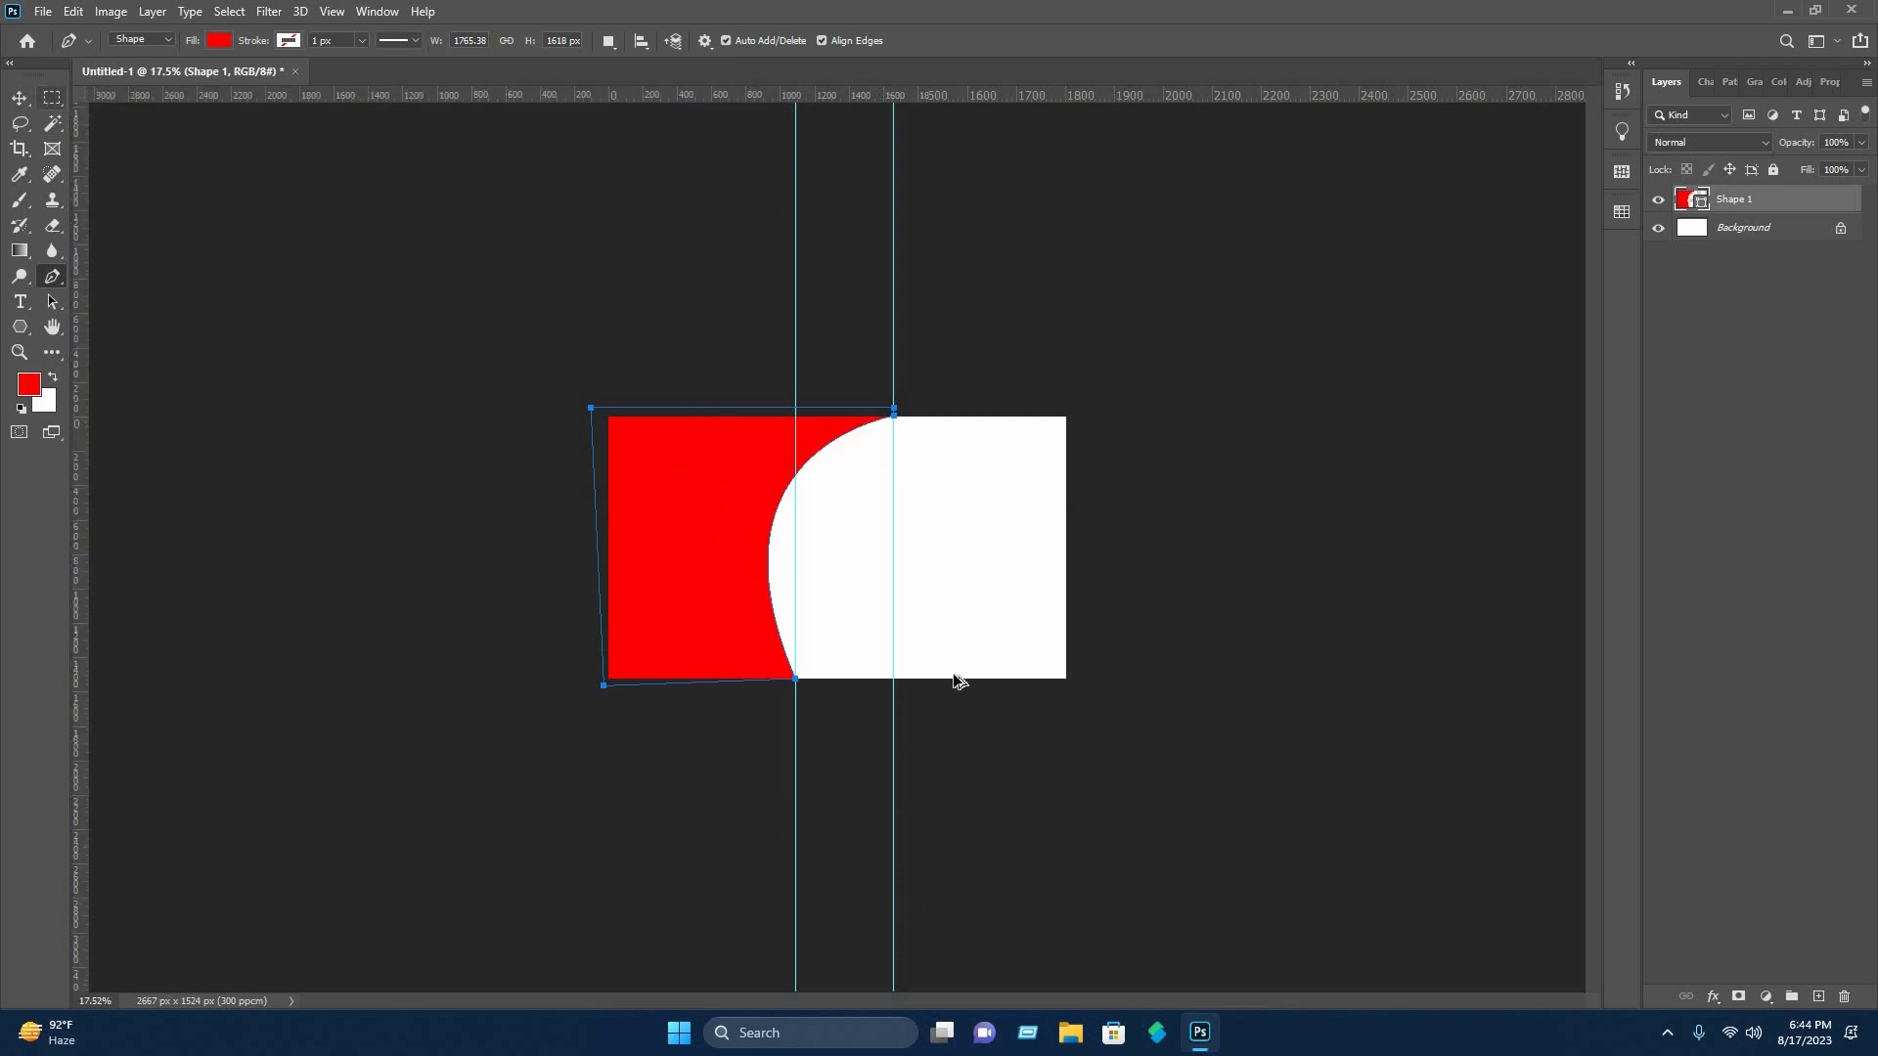
# Scale the red shape to about 110.5% and shift it so its curved edge sits slightly further right on the canvas.
pyautogui.press('v')
pyautogui.scroll(9, 818, 589)
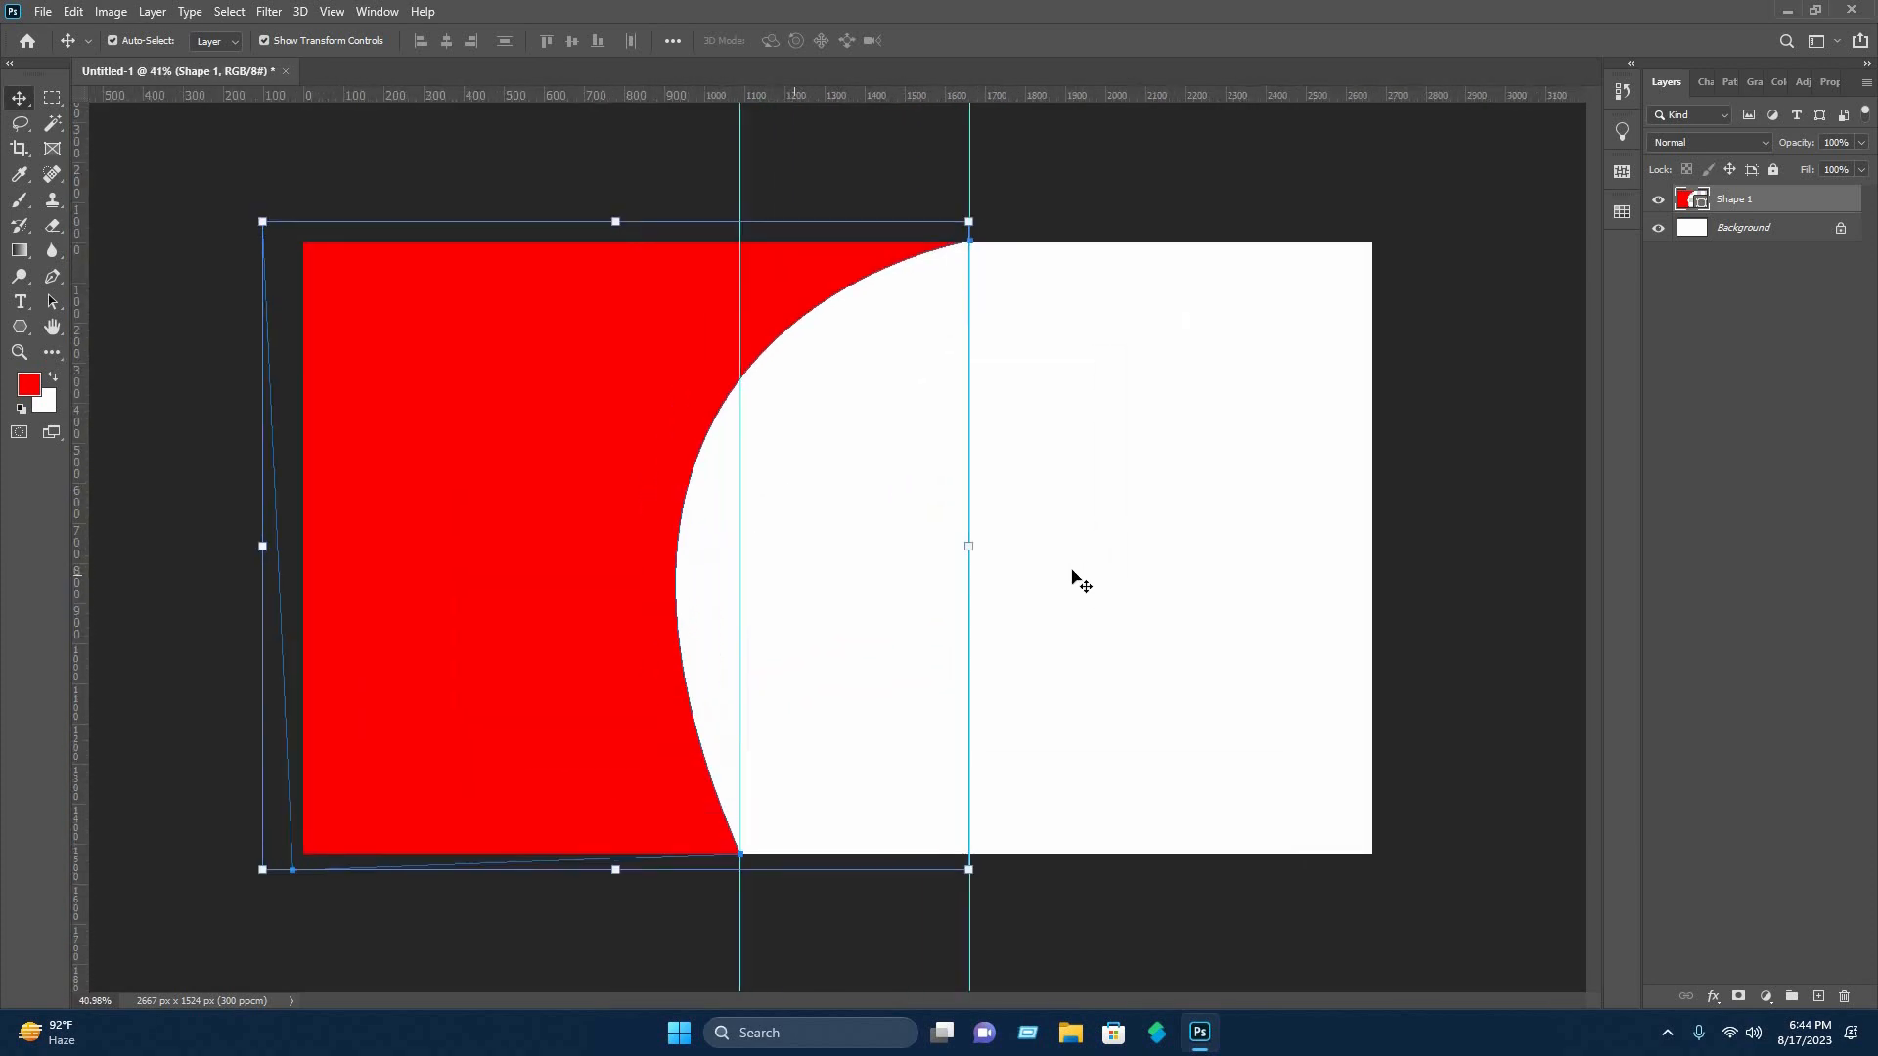
pyautogui.scroll(2, 1007, 577)
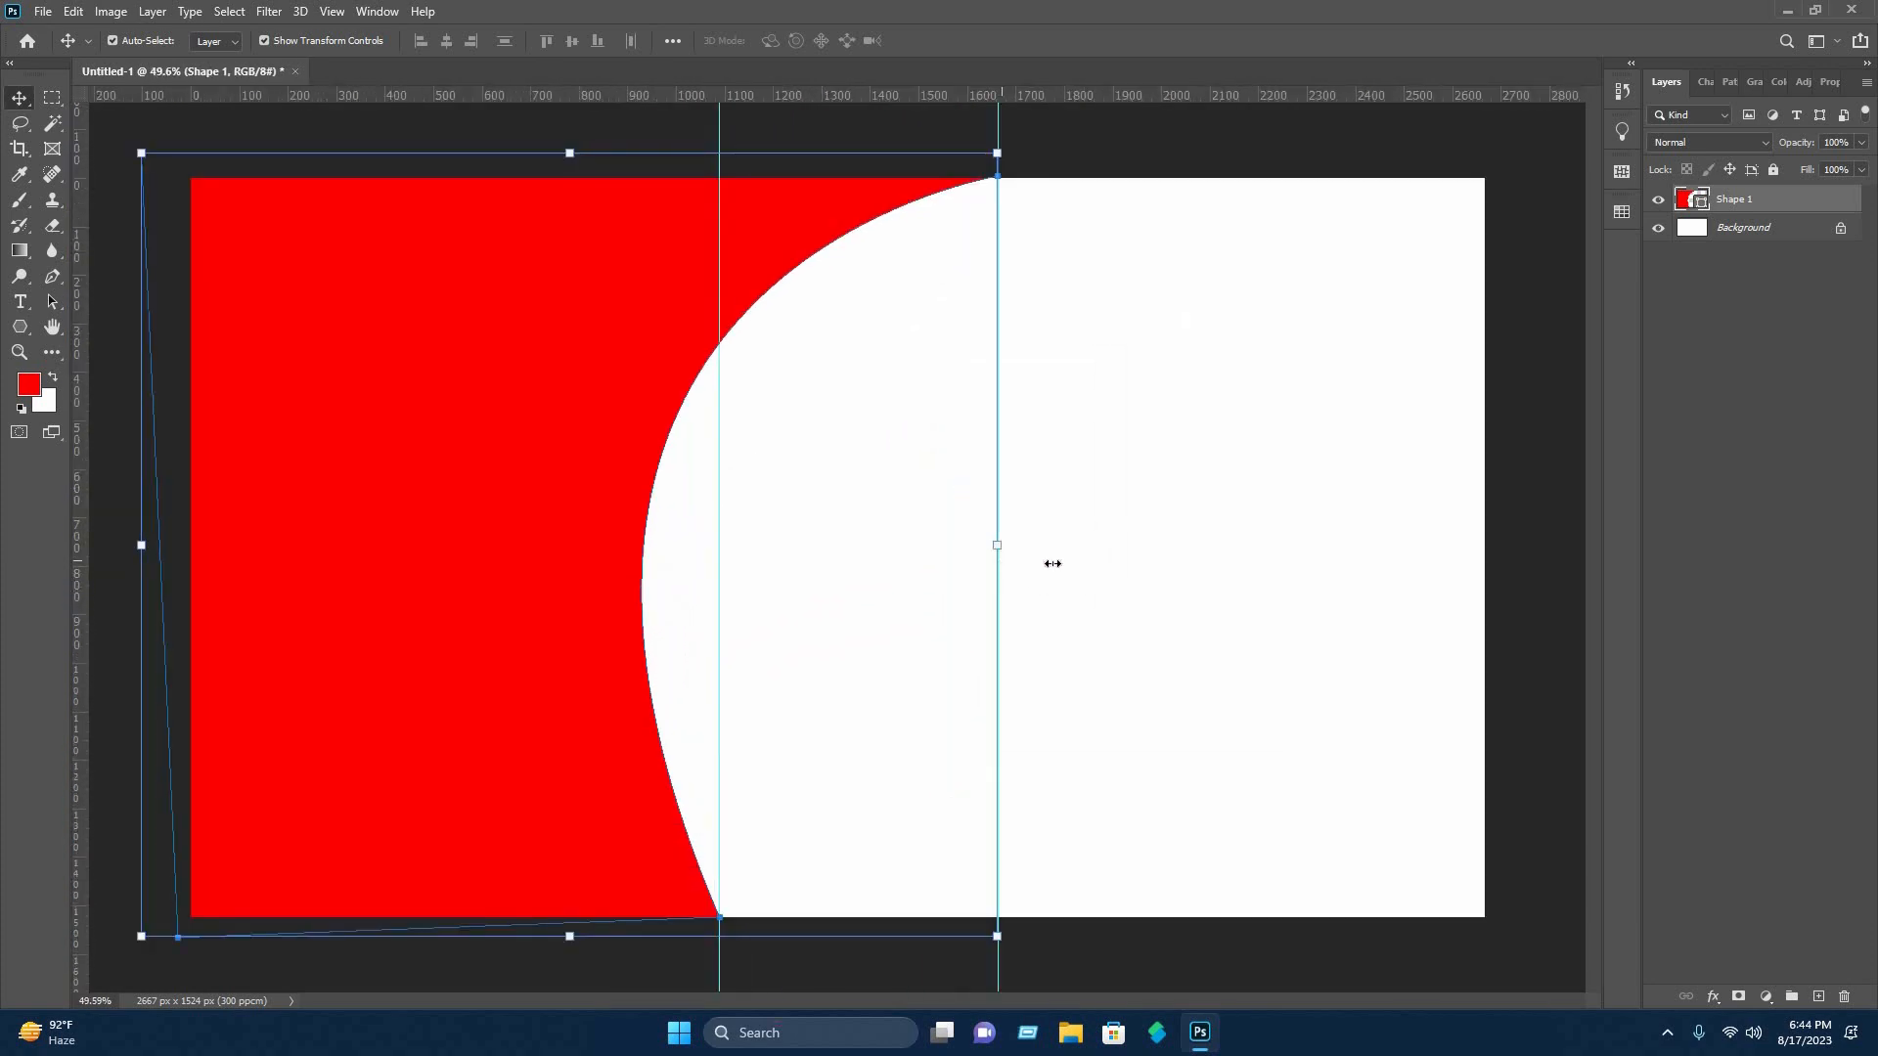
pyautogui.moveTo(1047, 561); pyautogui.dragTo(1066, 562)
pyautogui.moveTo(627, 635); pyautogui.dragTo(595, 625)
pyautogui.moveTo(580, 544); pyautogui.dragTo(634, 556)
pyautogui.moveTo(1019, 496); pyautogui.dragTo(1079, 533)
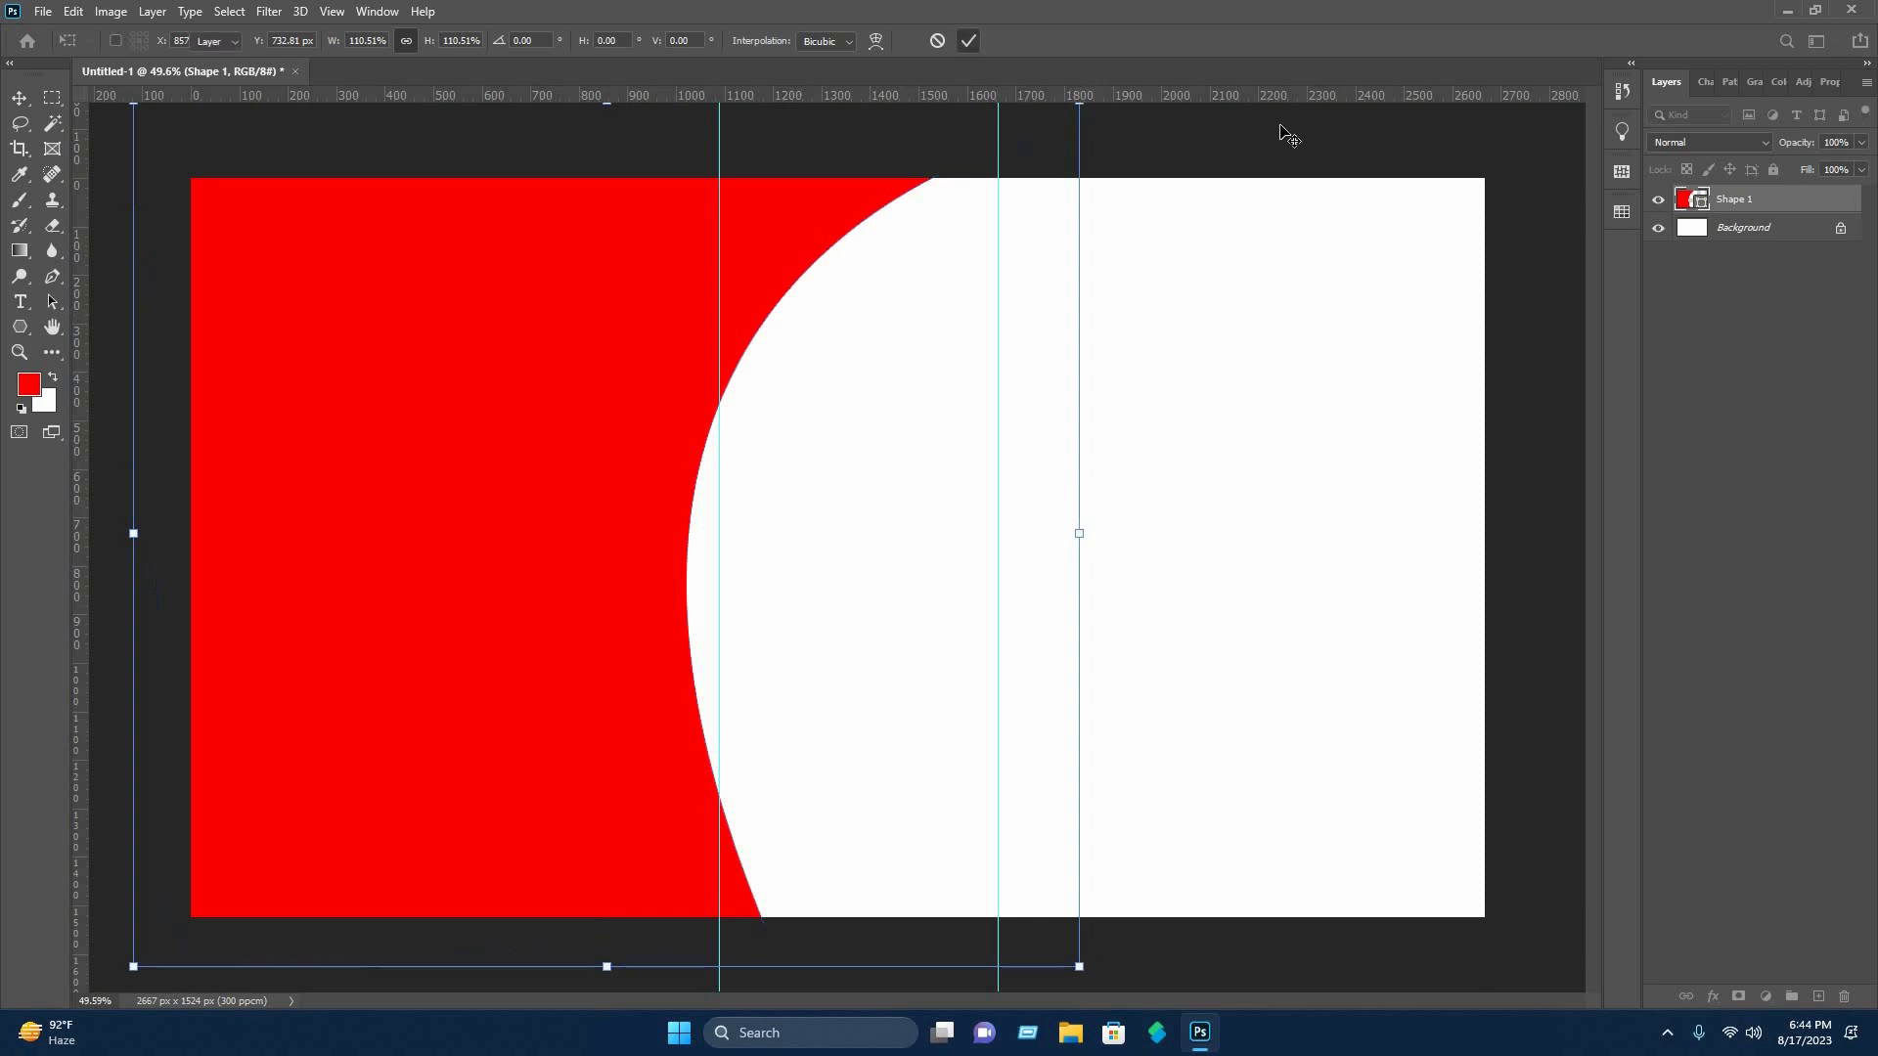
pyautogui.press('Return')
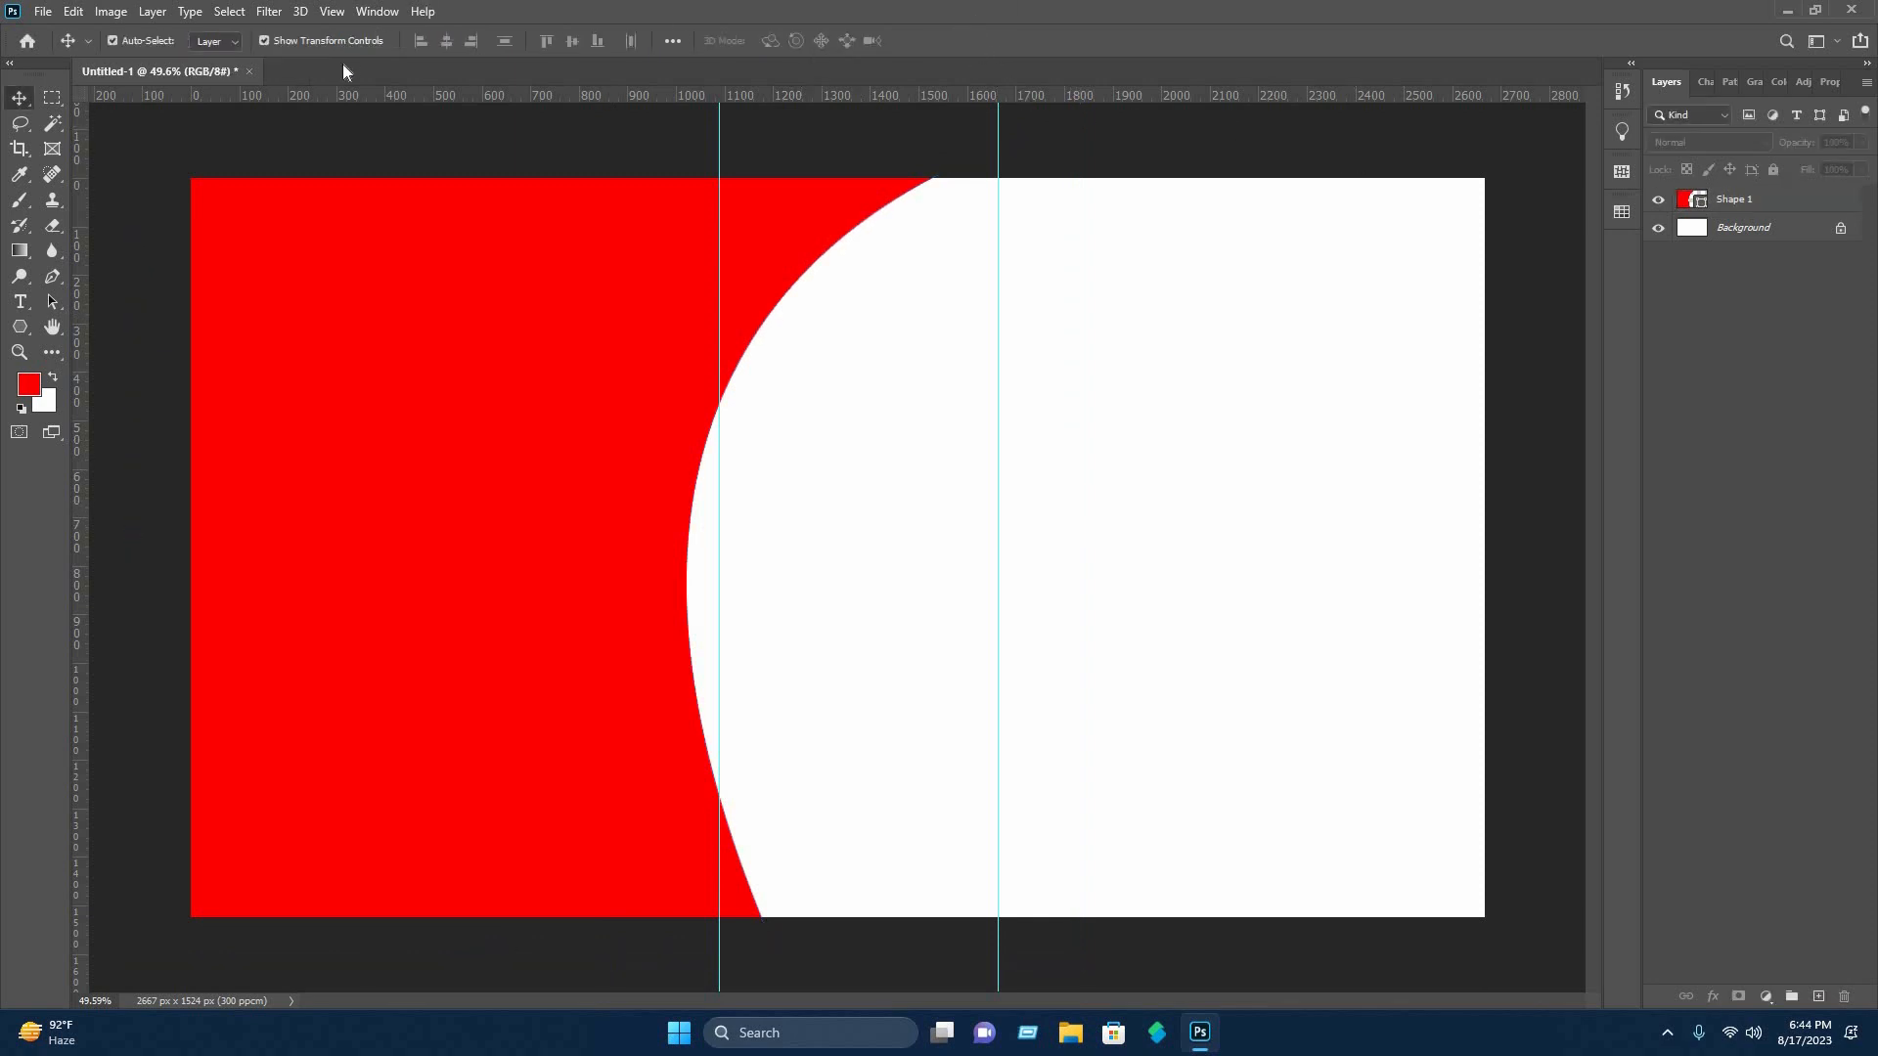
# Clear all guides from the document.
pyautogui.click(332, 11)
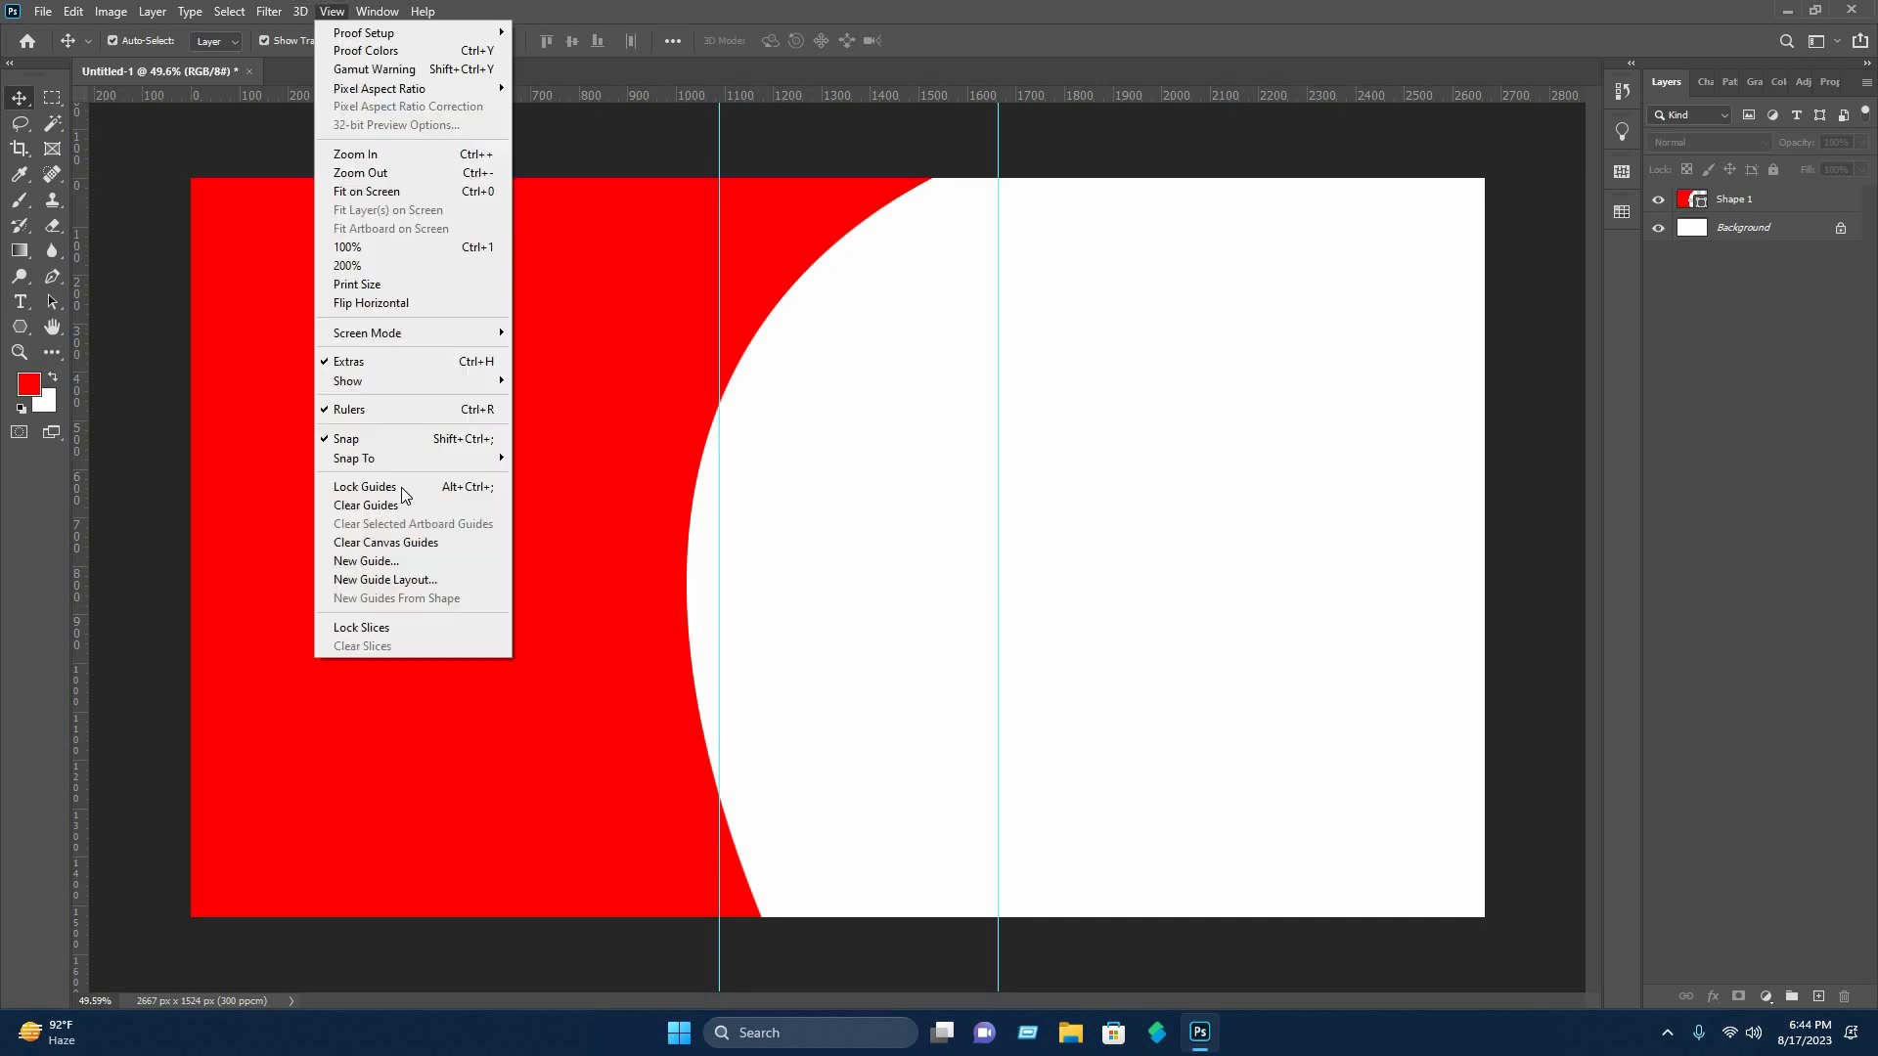
pyautogui.press('Return')
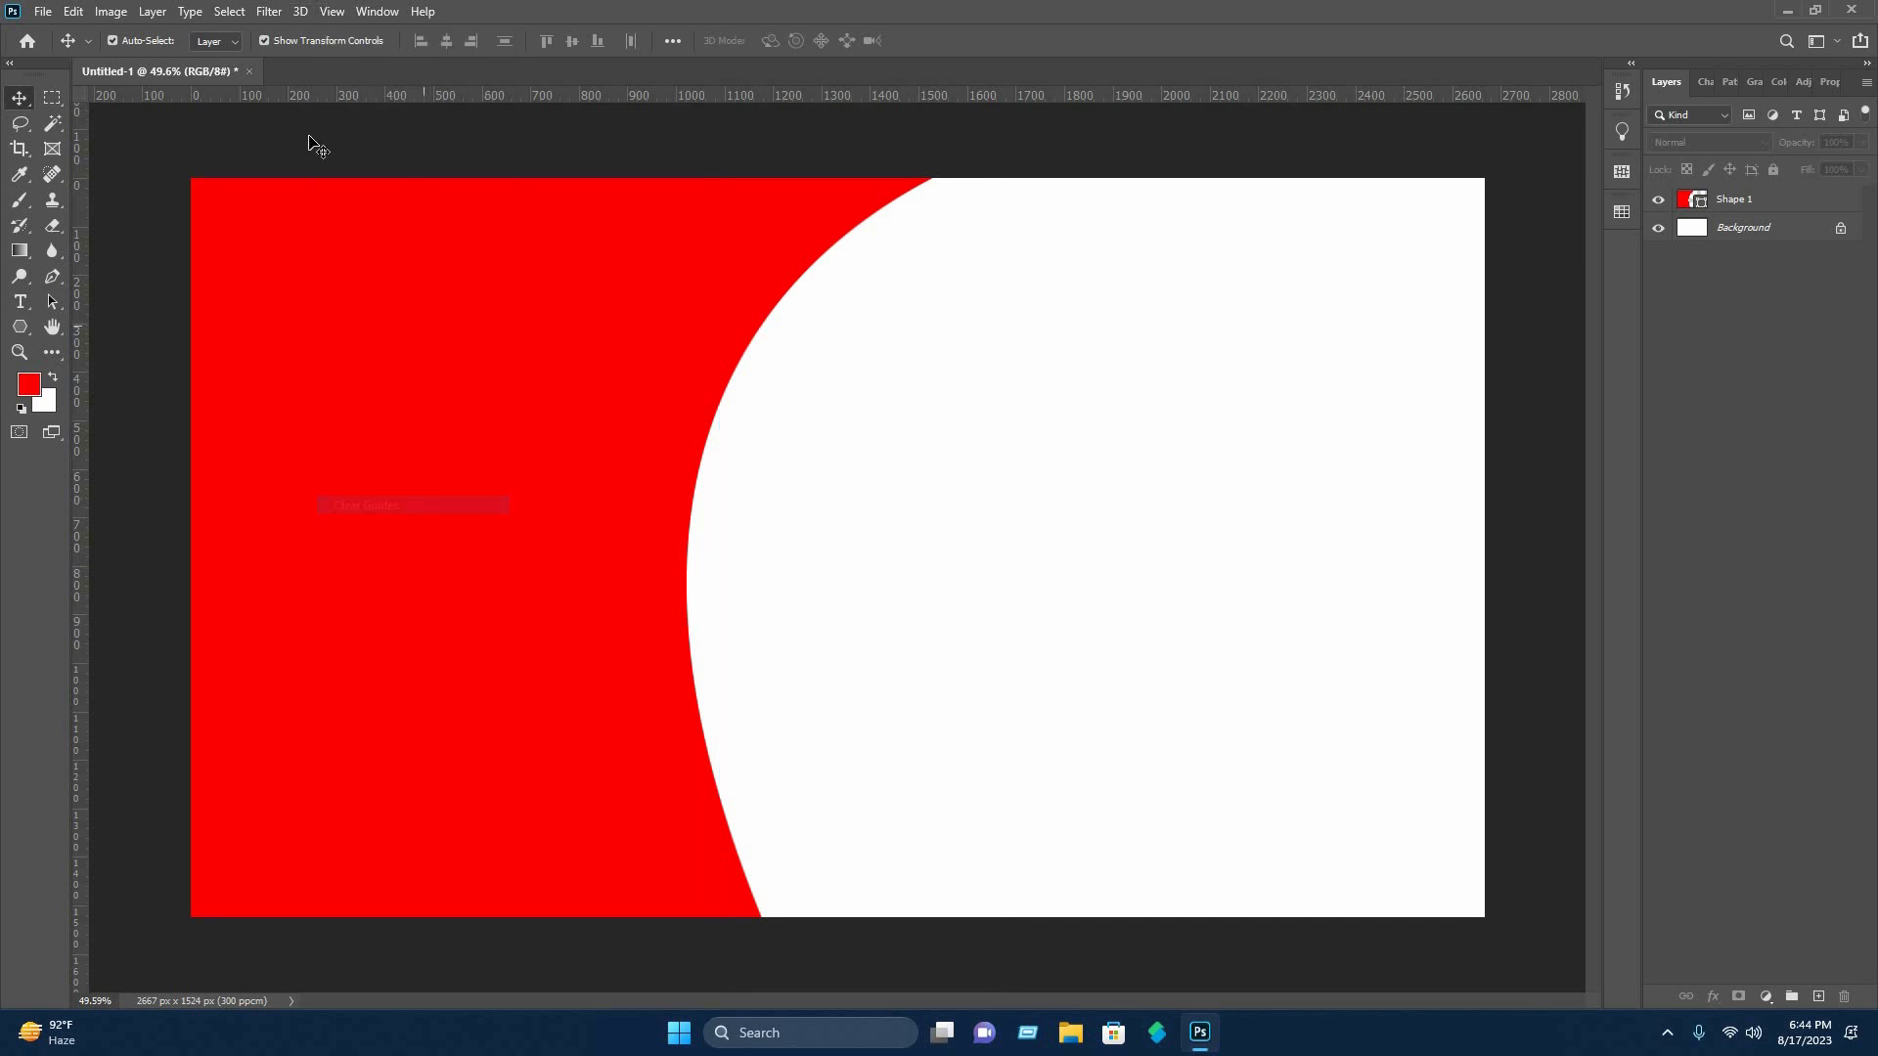
# Draw a second Pen tool shape, about 707 × 1389 px, curving from the canvas's lower edge up to the red curve and closing over the red area.
pyautogui.click(51, 278)
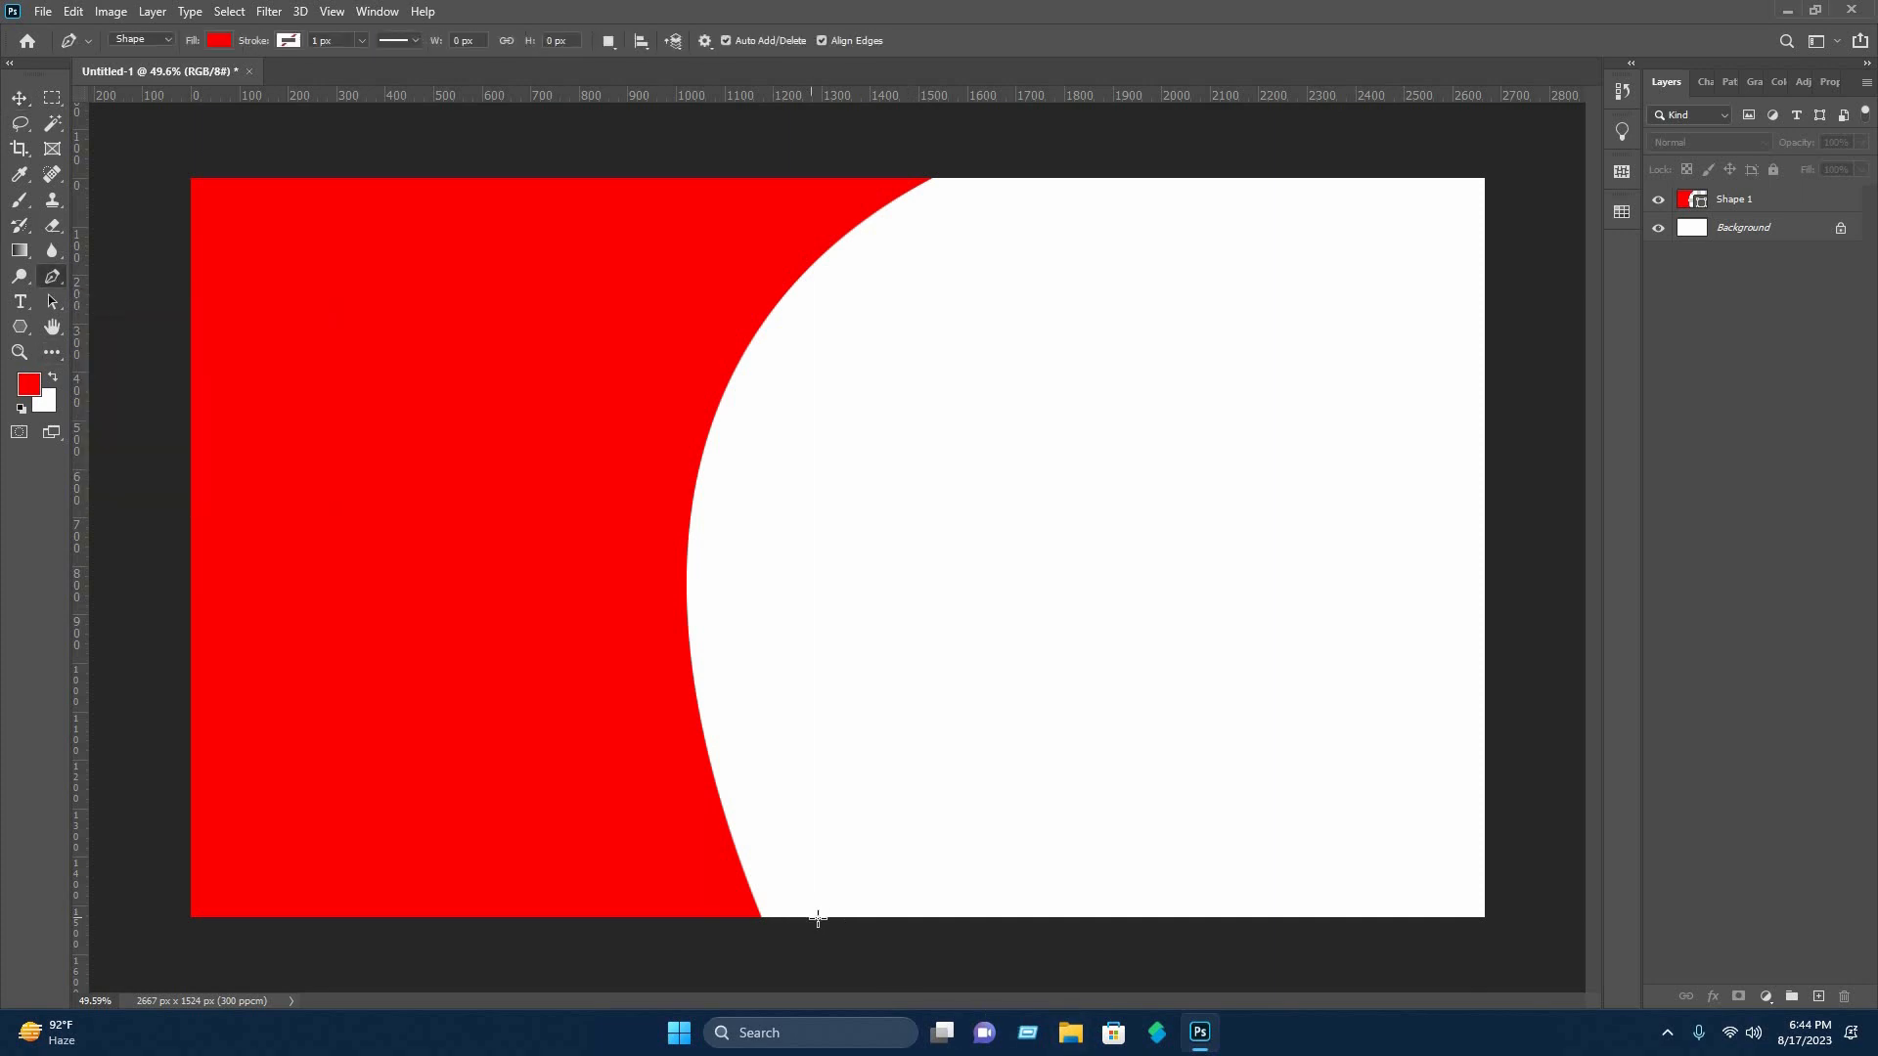
pyautogui.click(736, 385)
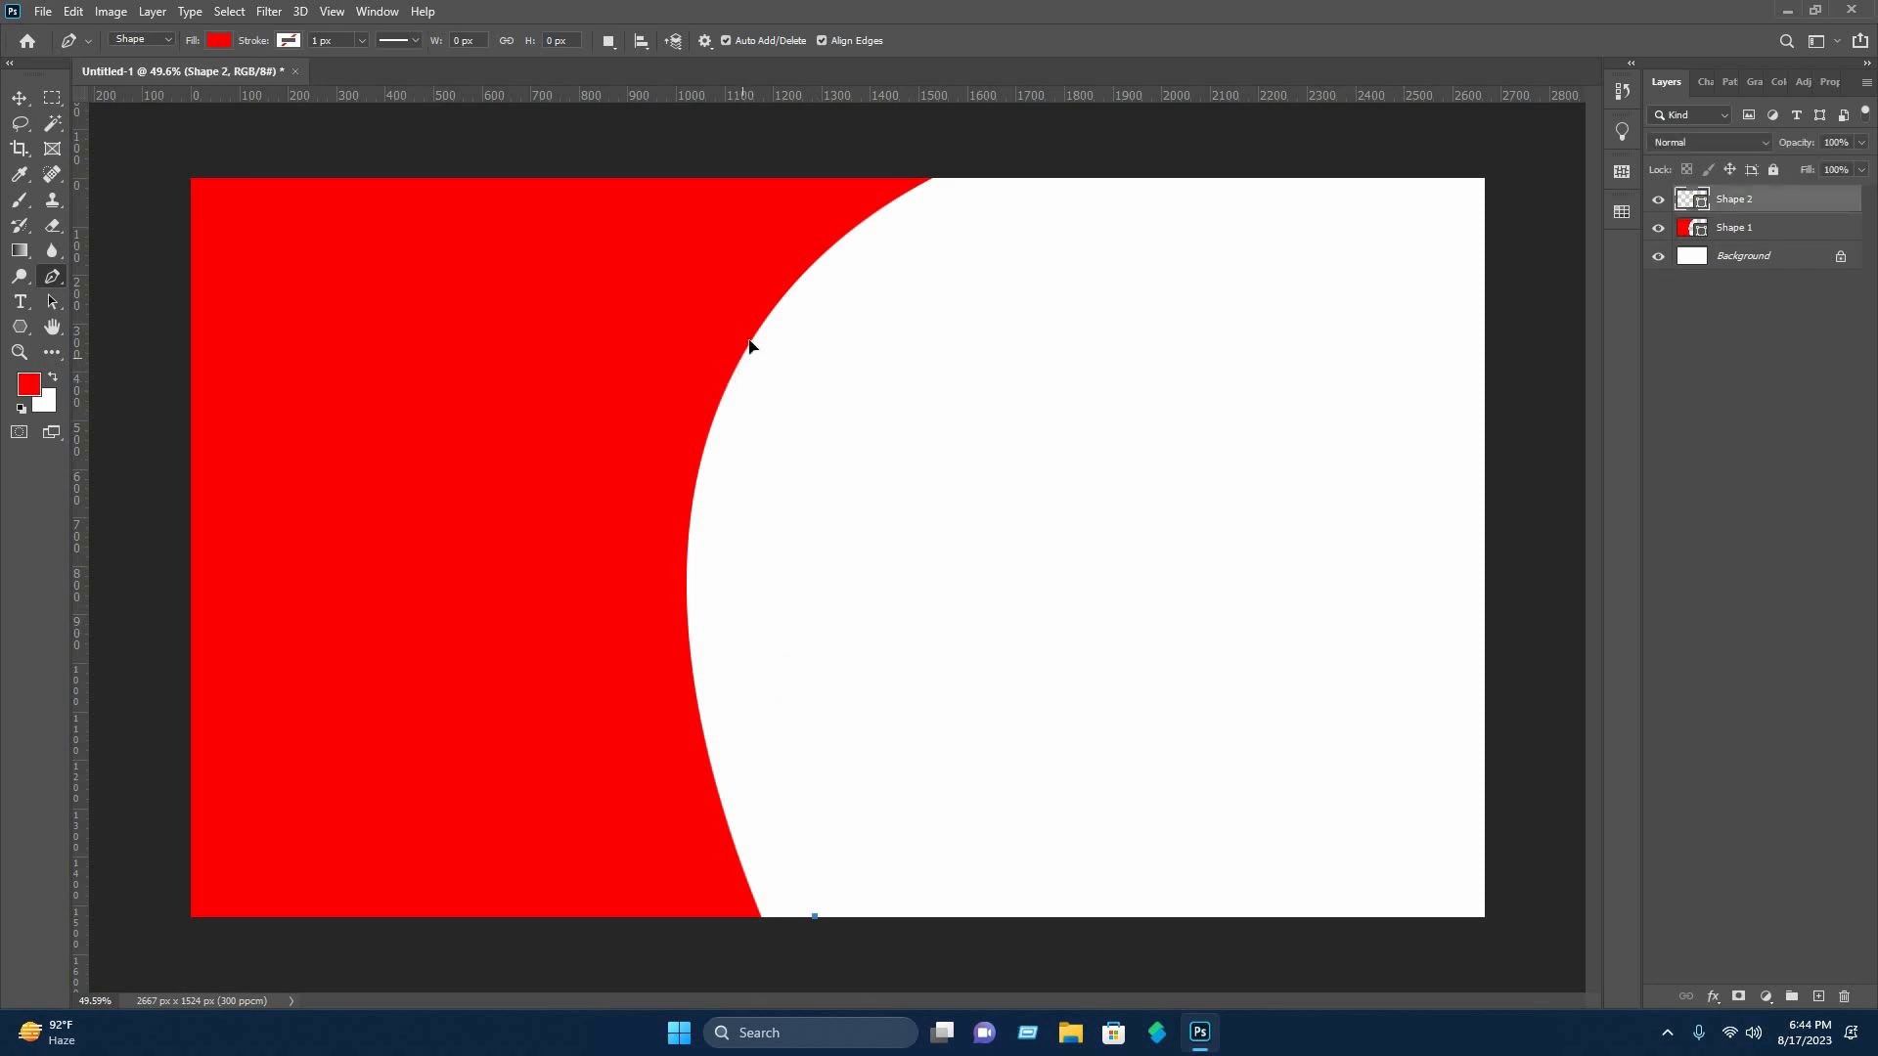
pyautogui.moveTo(744, 352); pyautogui.dragTo(843, 27)
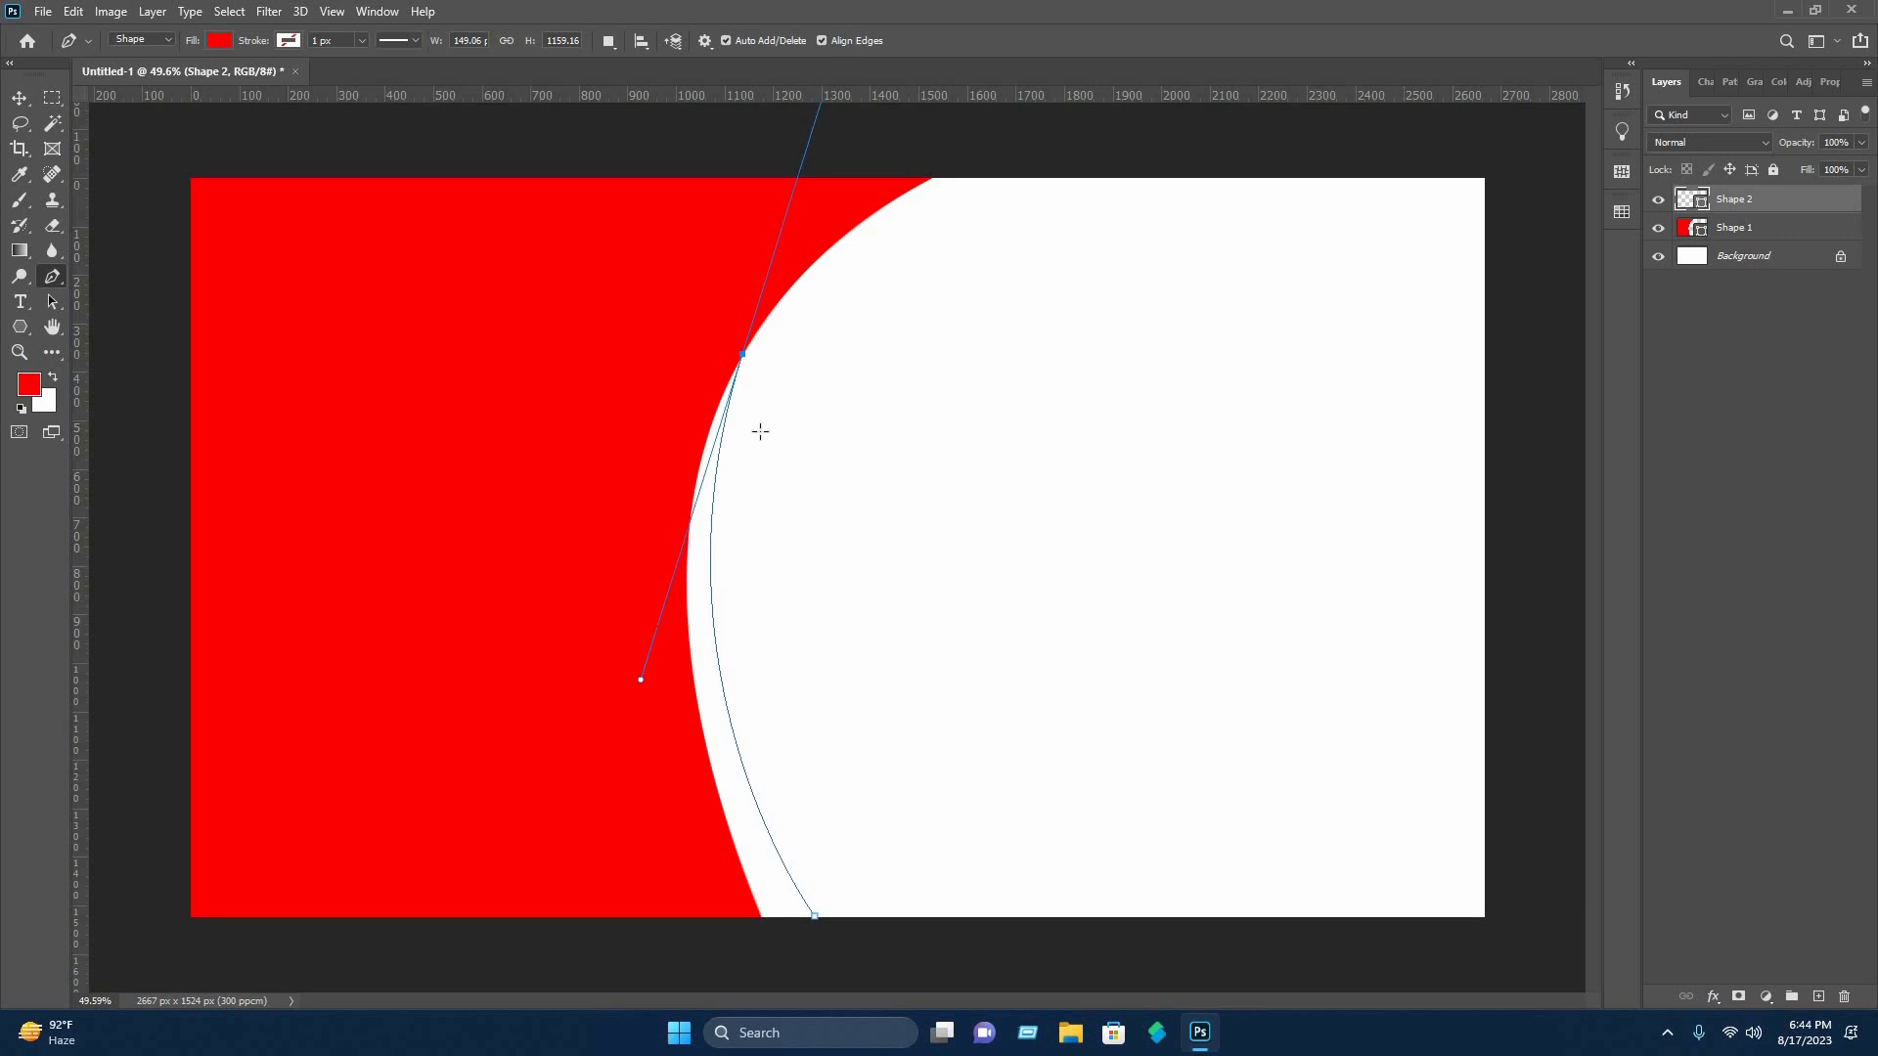
pyautogui.keyDown('alt'); pyautogui.click(741, 353); pyautogui.keyUp('alt')
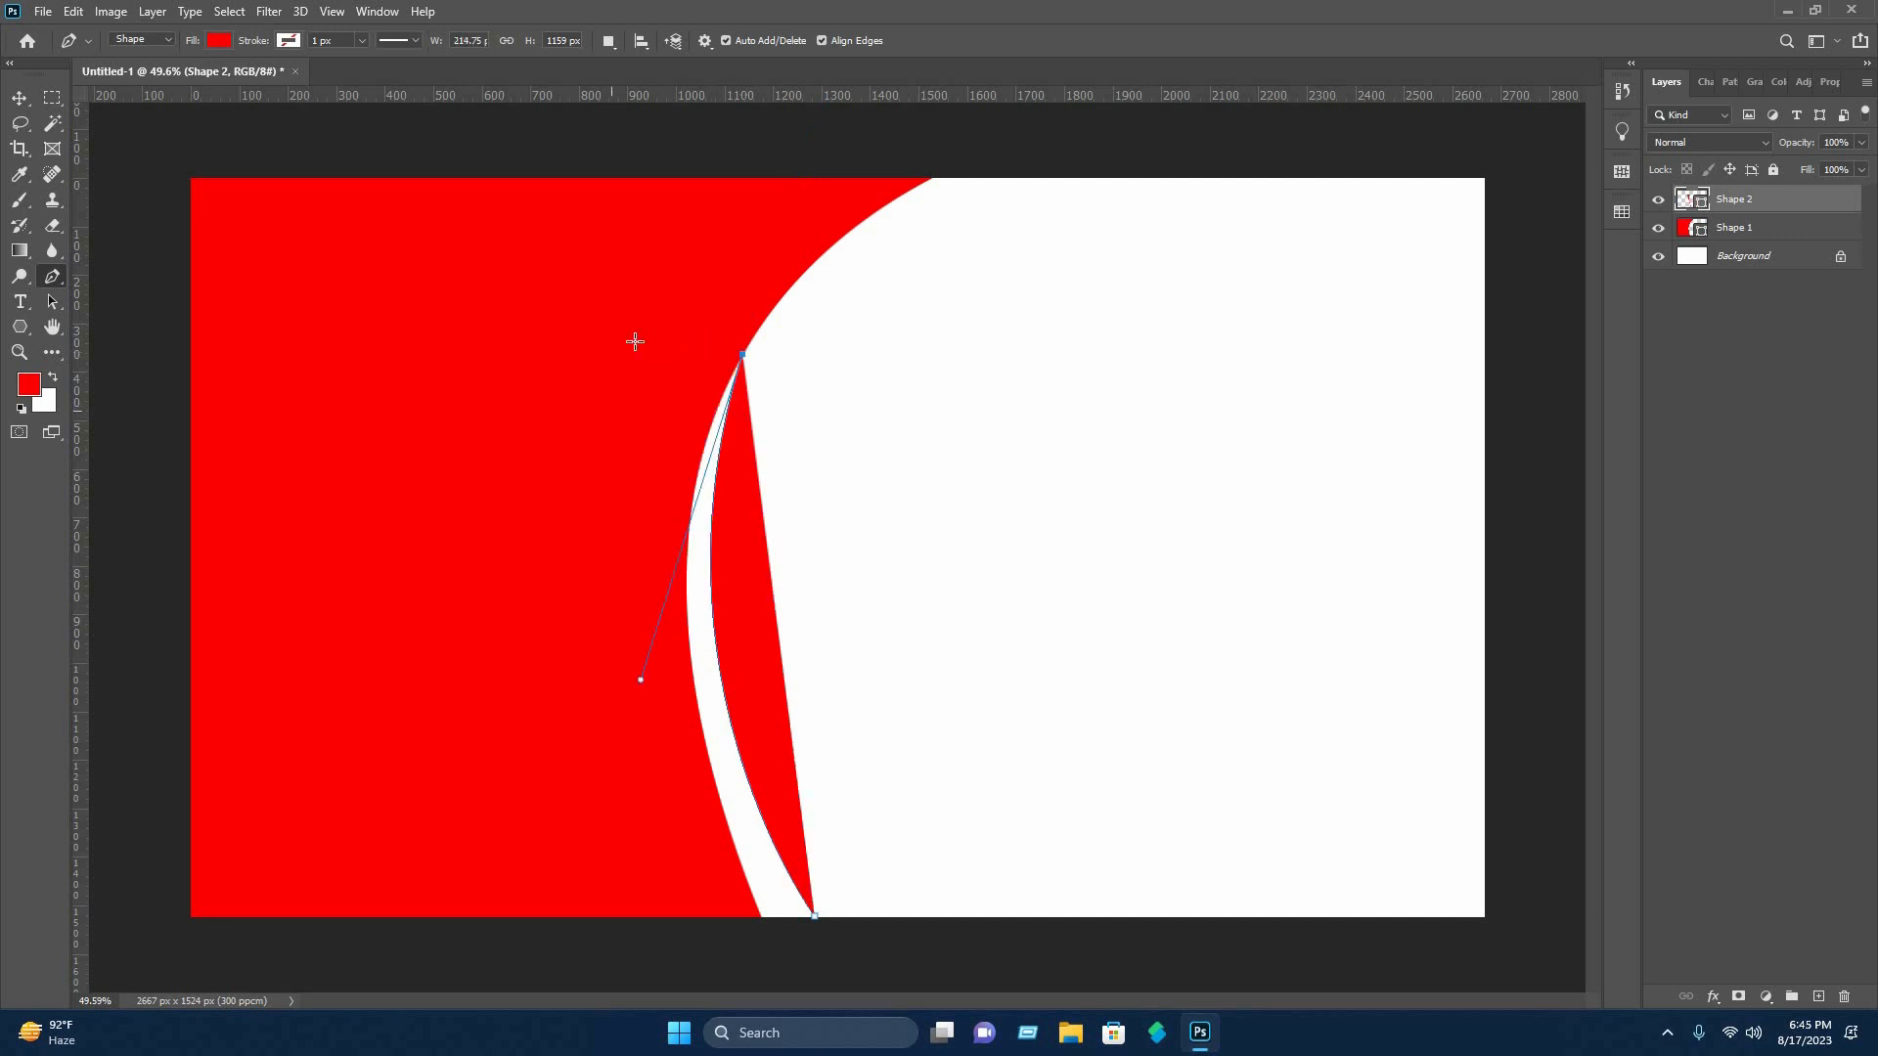
pyautogui.click(621, 294)
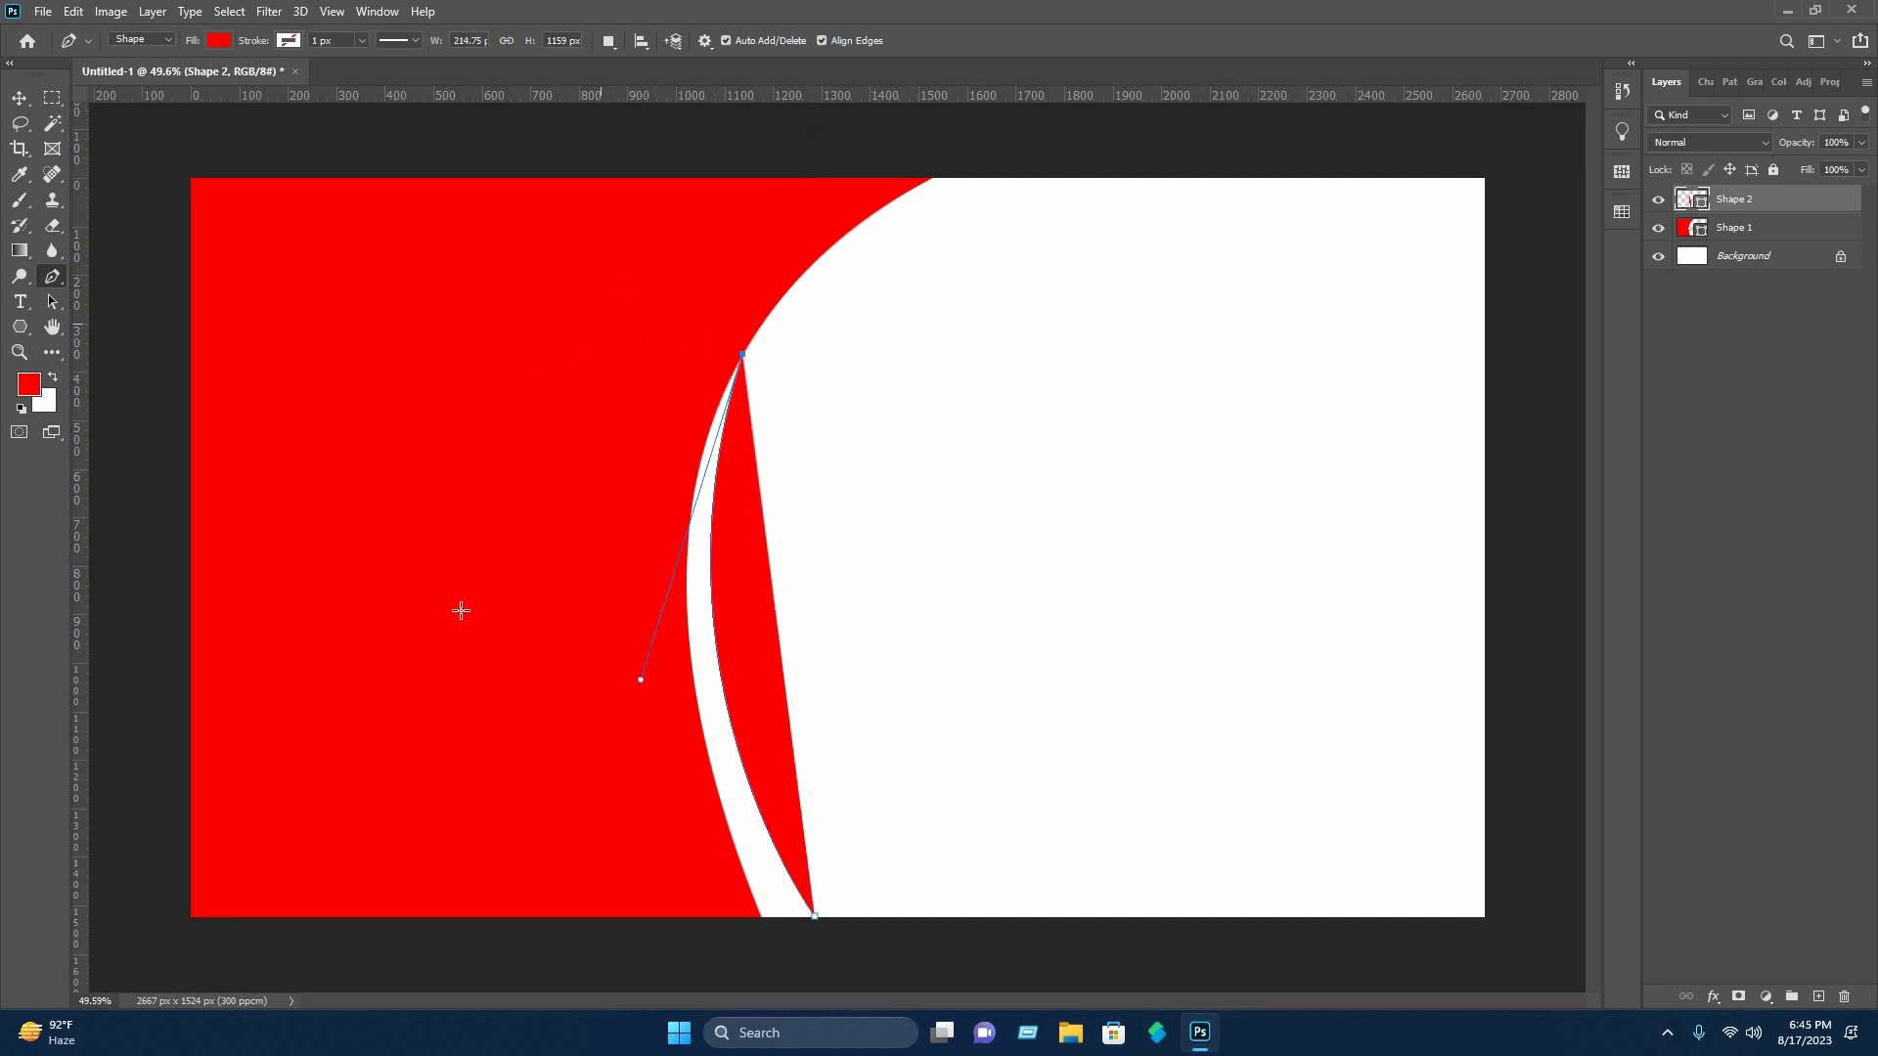
pyautogui.click(474, 784)
pyautogui.click(677, 966)
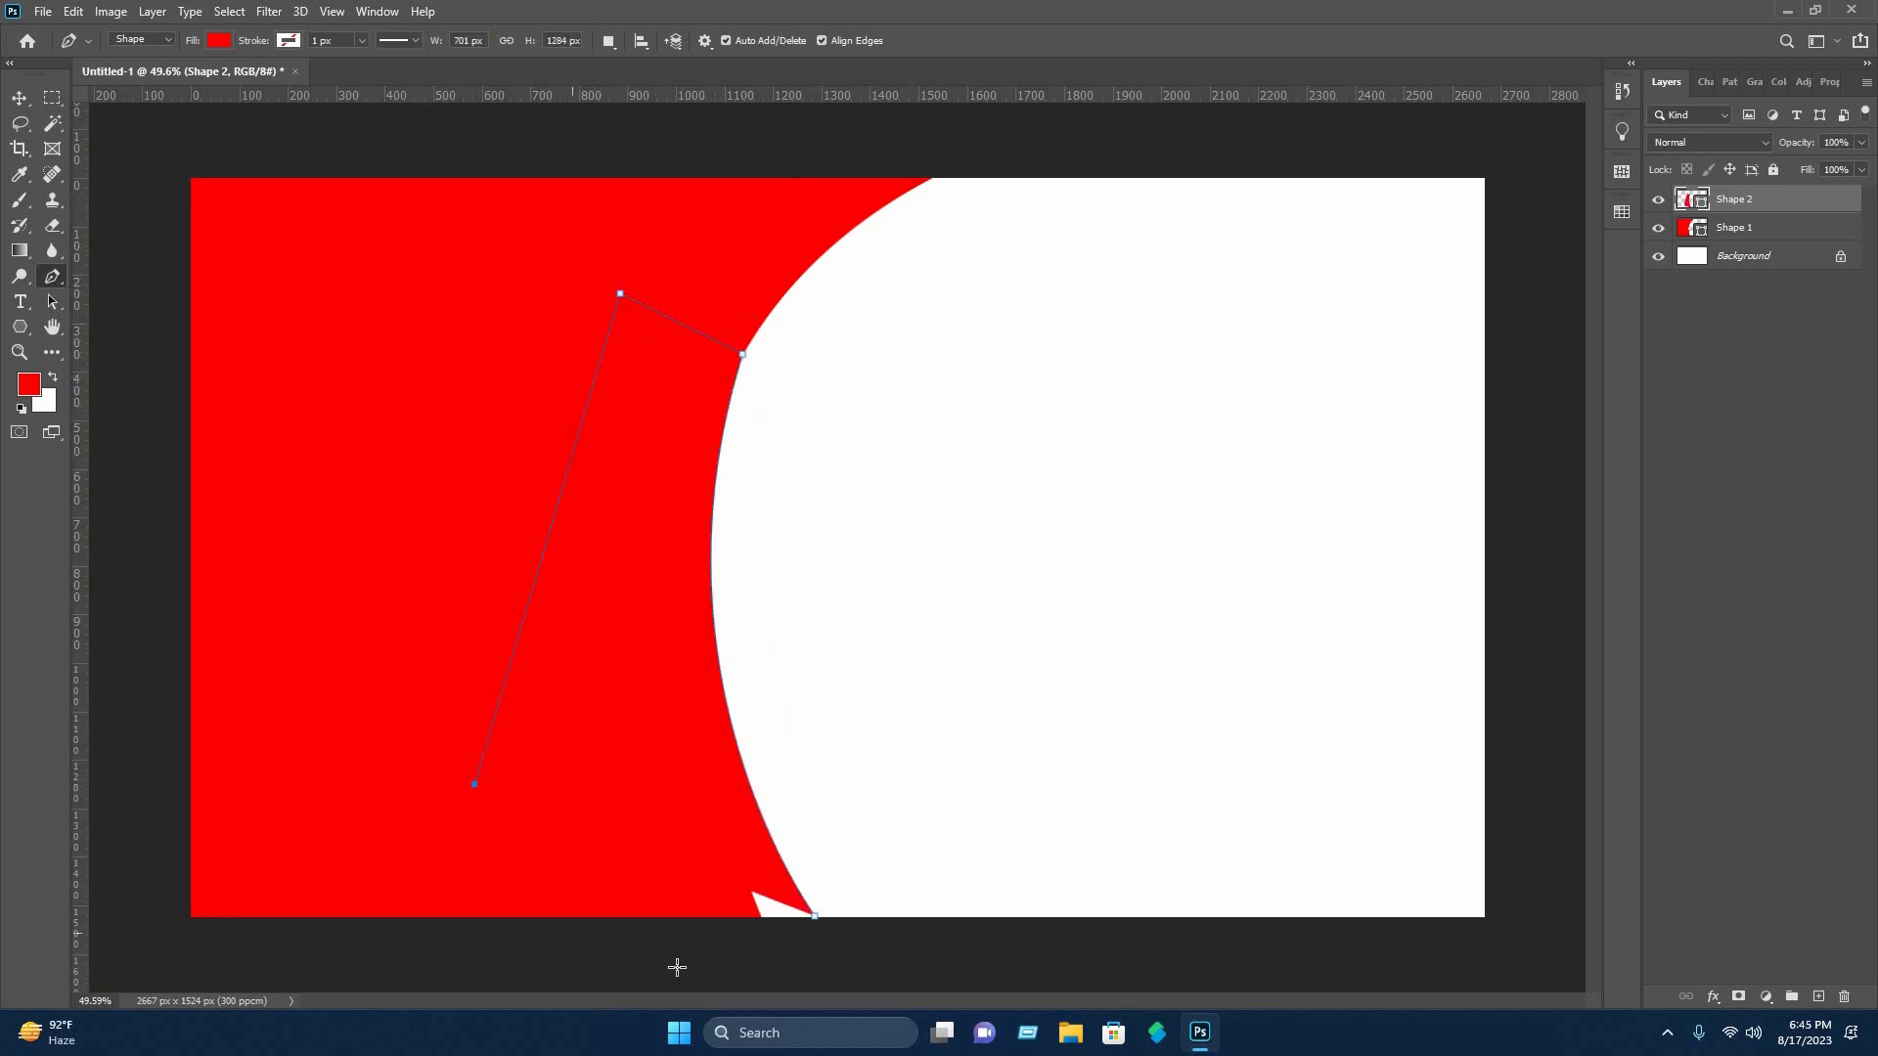
pyautogui.click(818, 961)
pyautogui.click(815, 916)
# Recolor the second shape blue (2400ff) and move its layer beneath Shape 1 so only a thin crescent shows.
pyautogui.doubleClick(1689, 199)
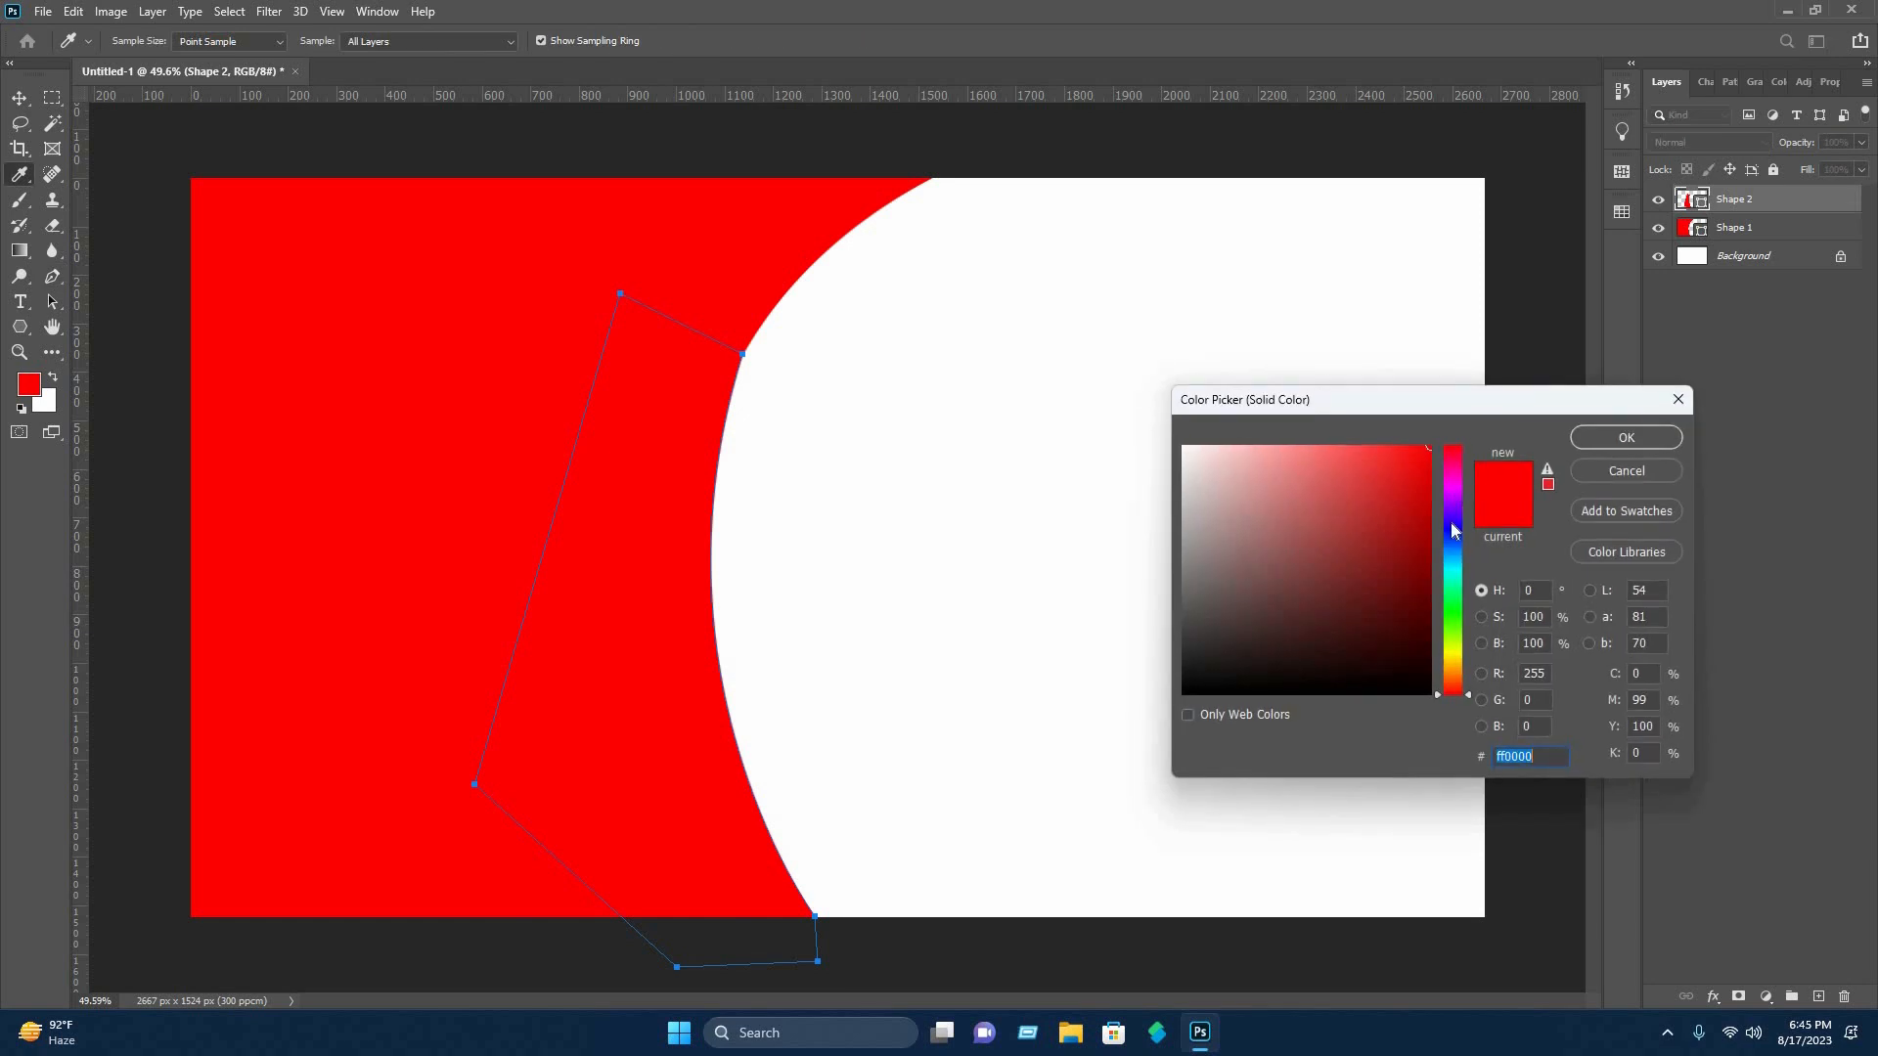
pyautogui.click(1455, 531)
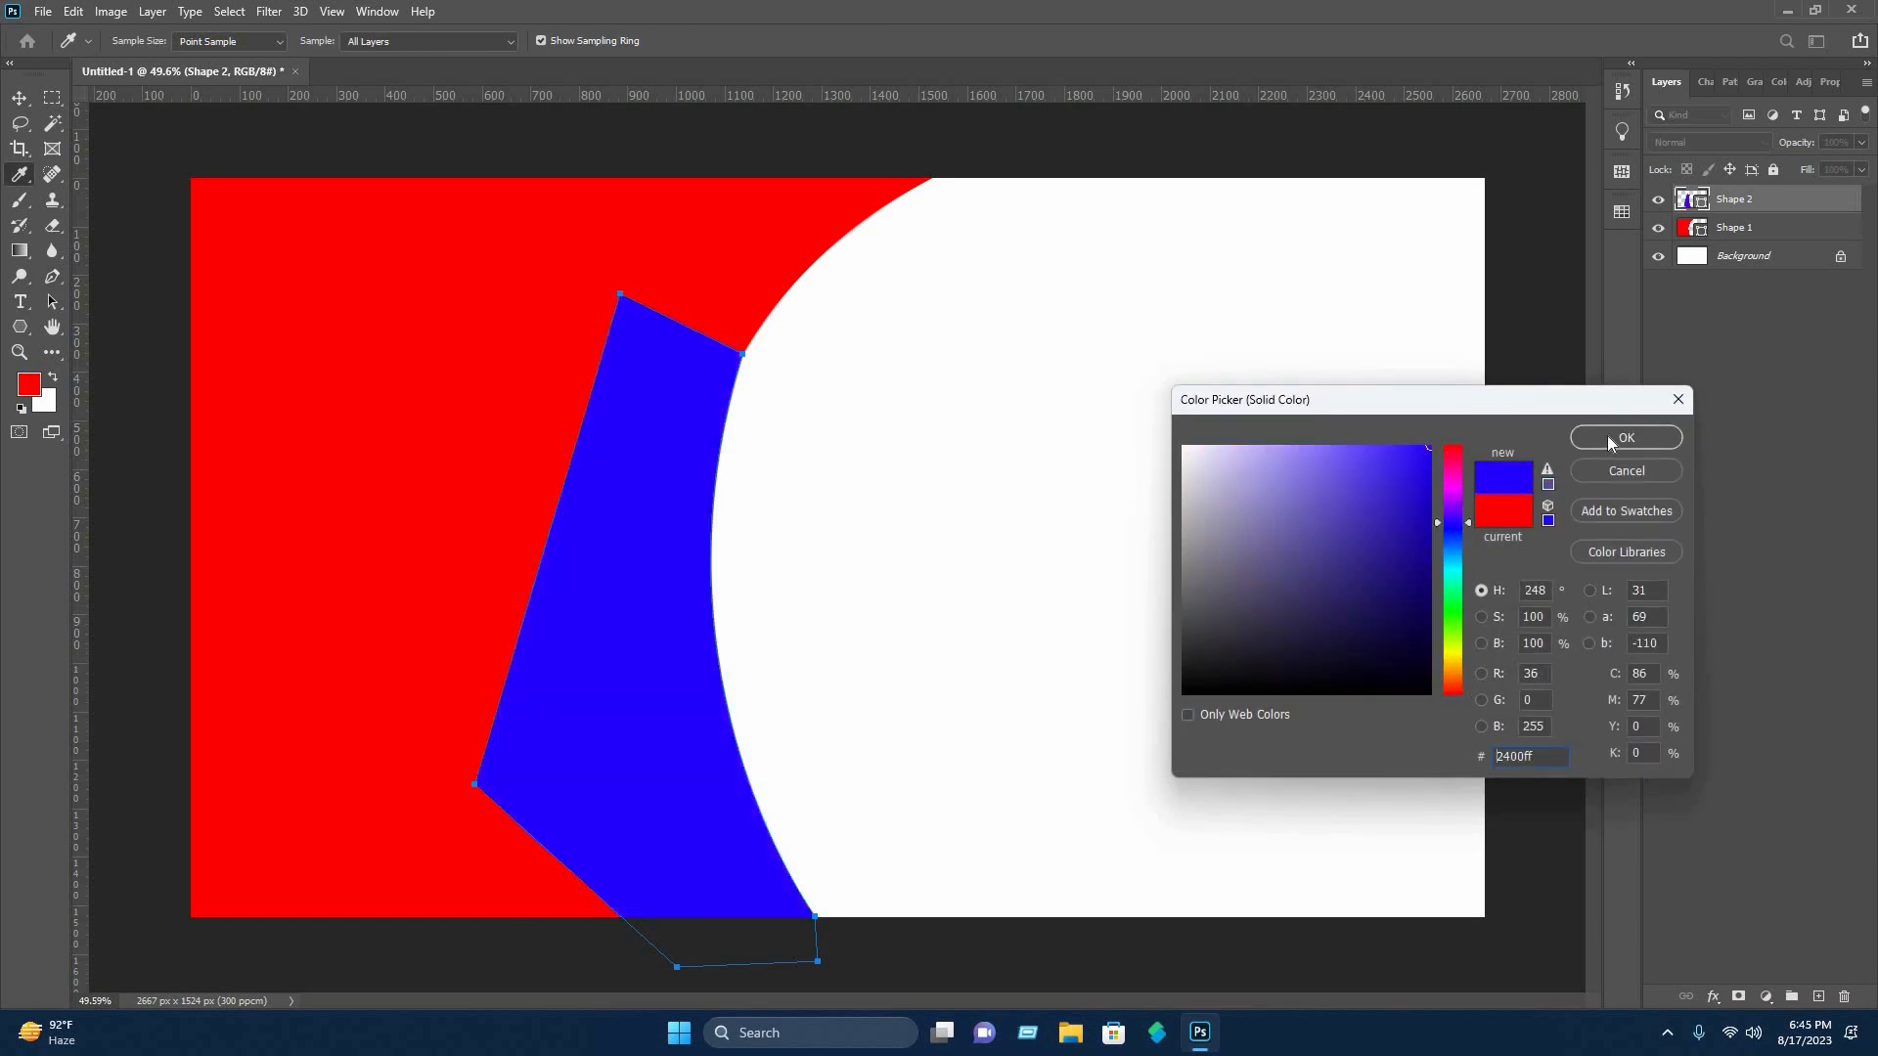
pyautogui.press('Return')
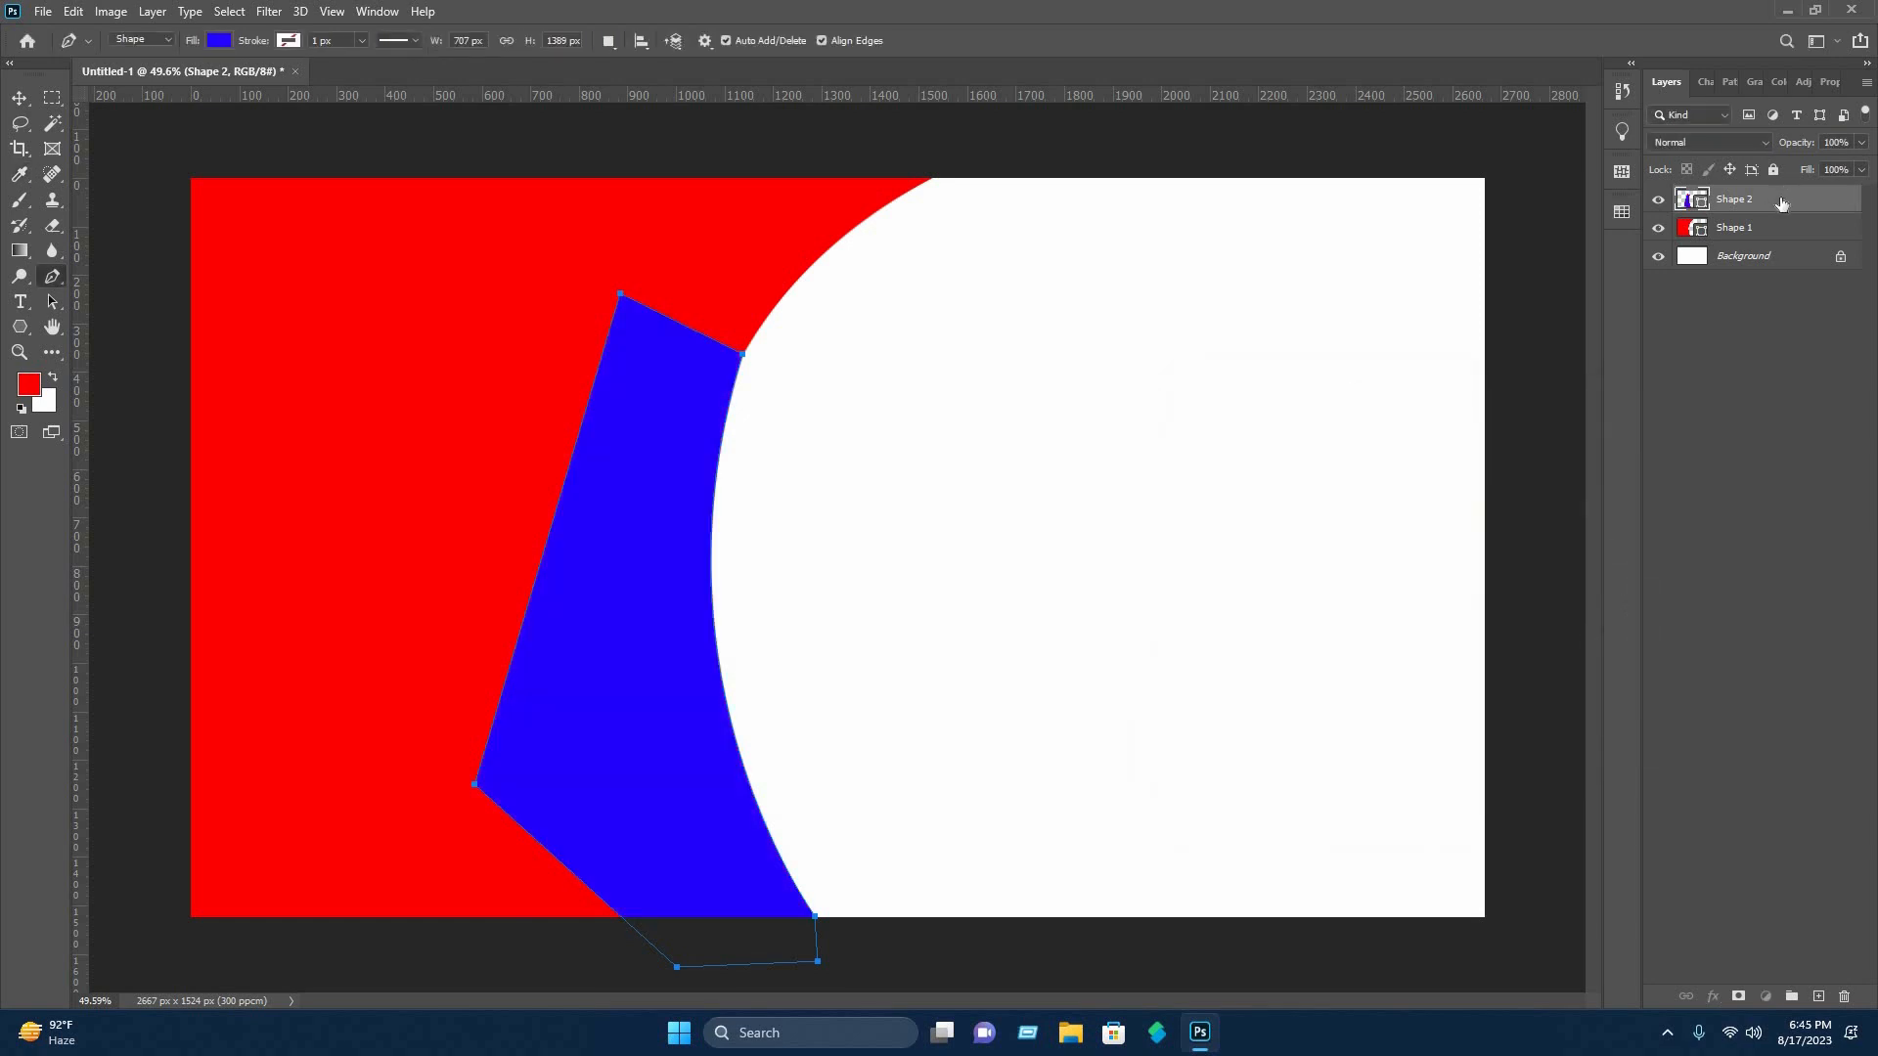
pyautogui.moveTo(1781, 206); pyautogui.dragTo(1658, 423)
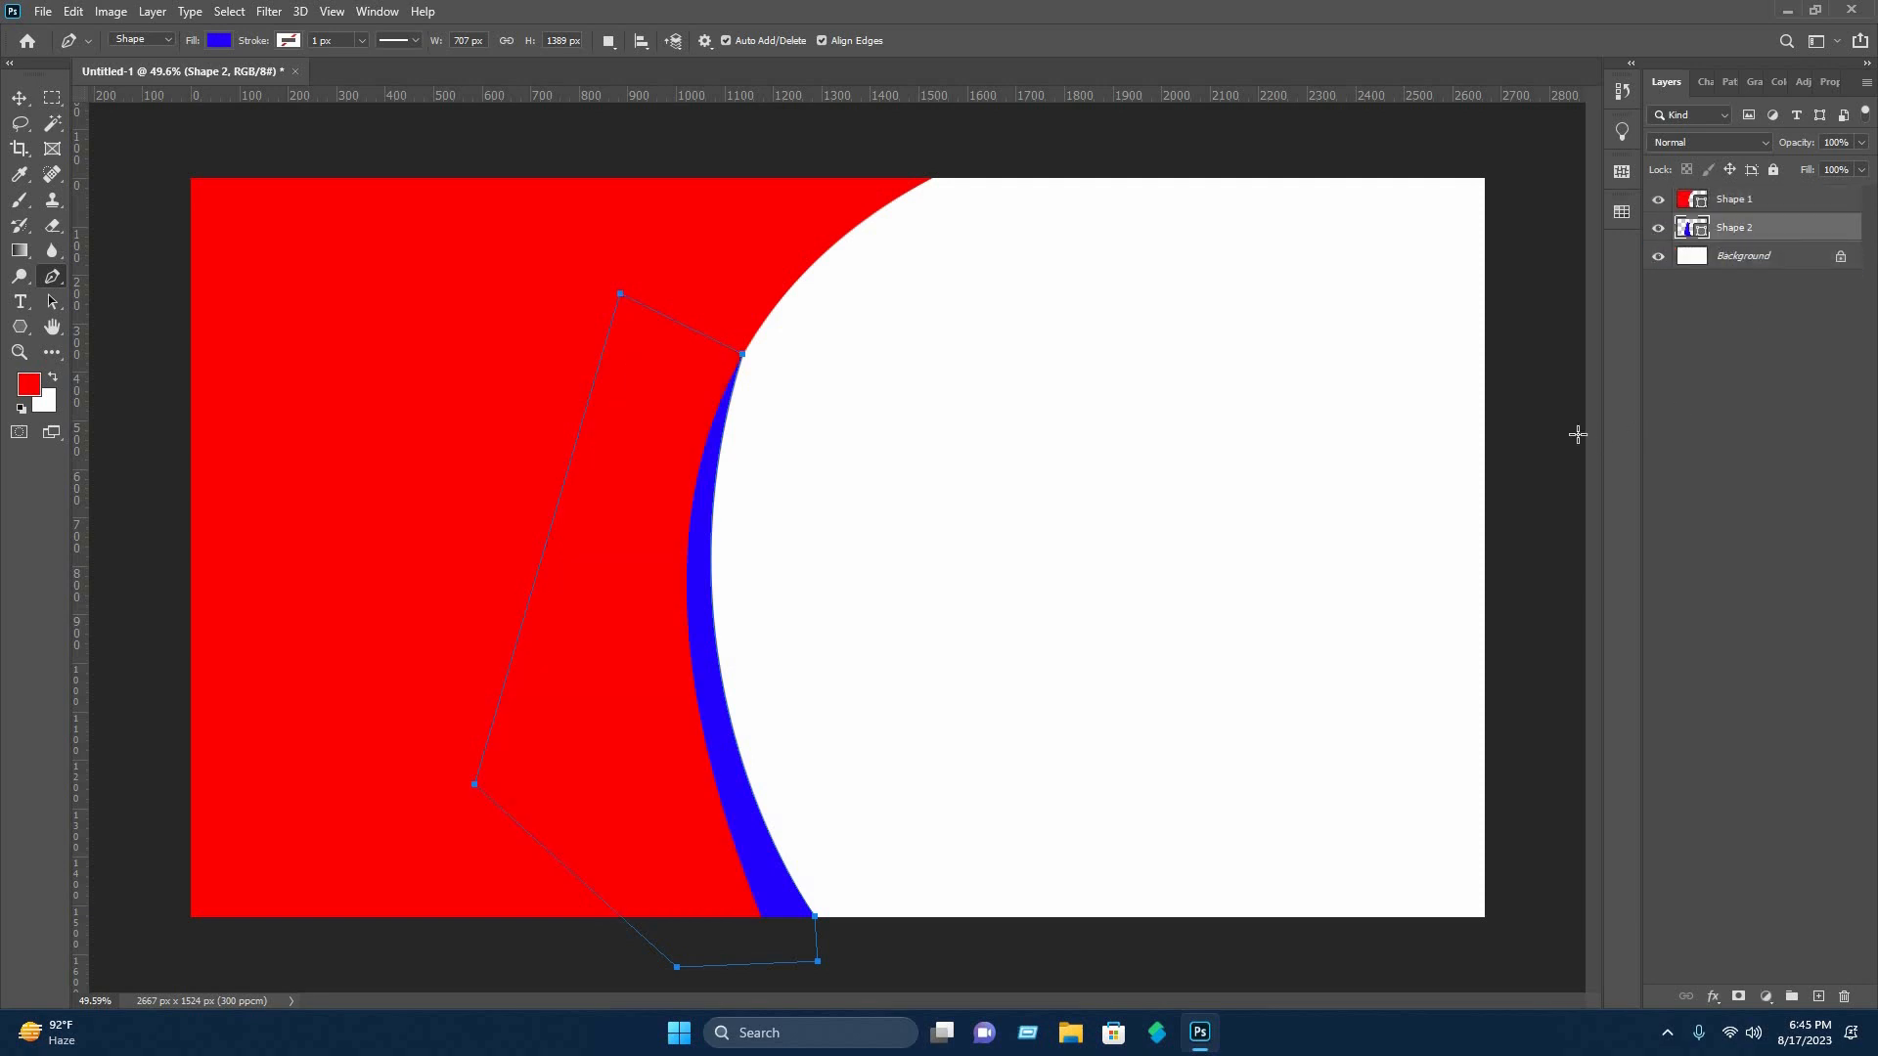
pyautogui.click(20, 99)
pyautogui.click(828, 807)
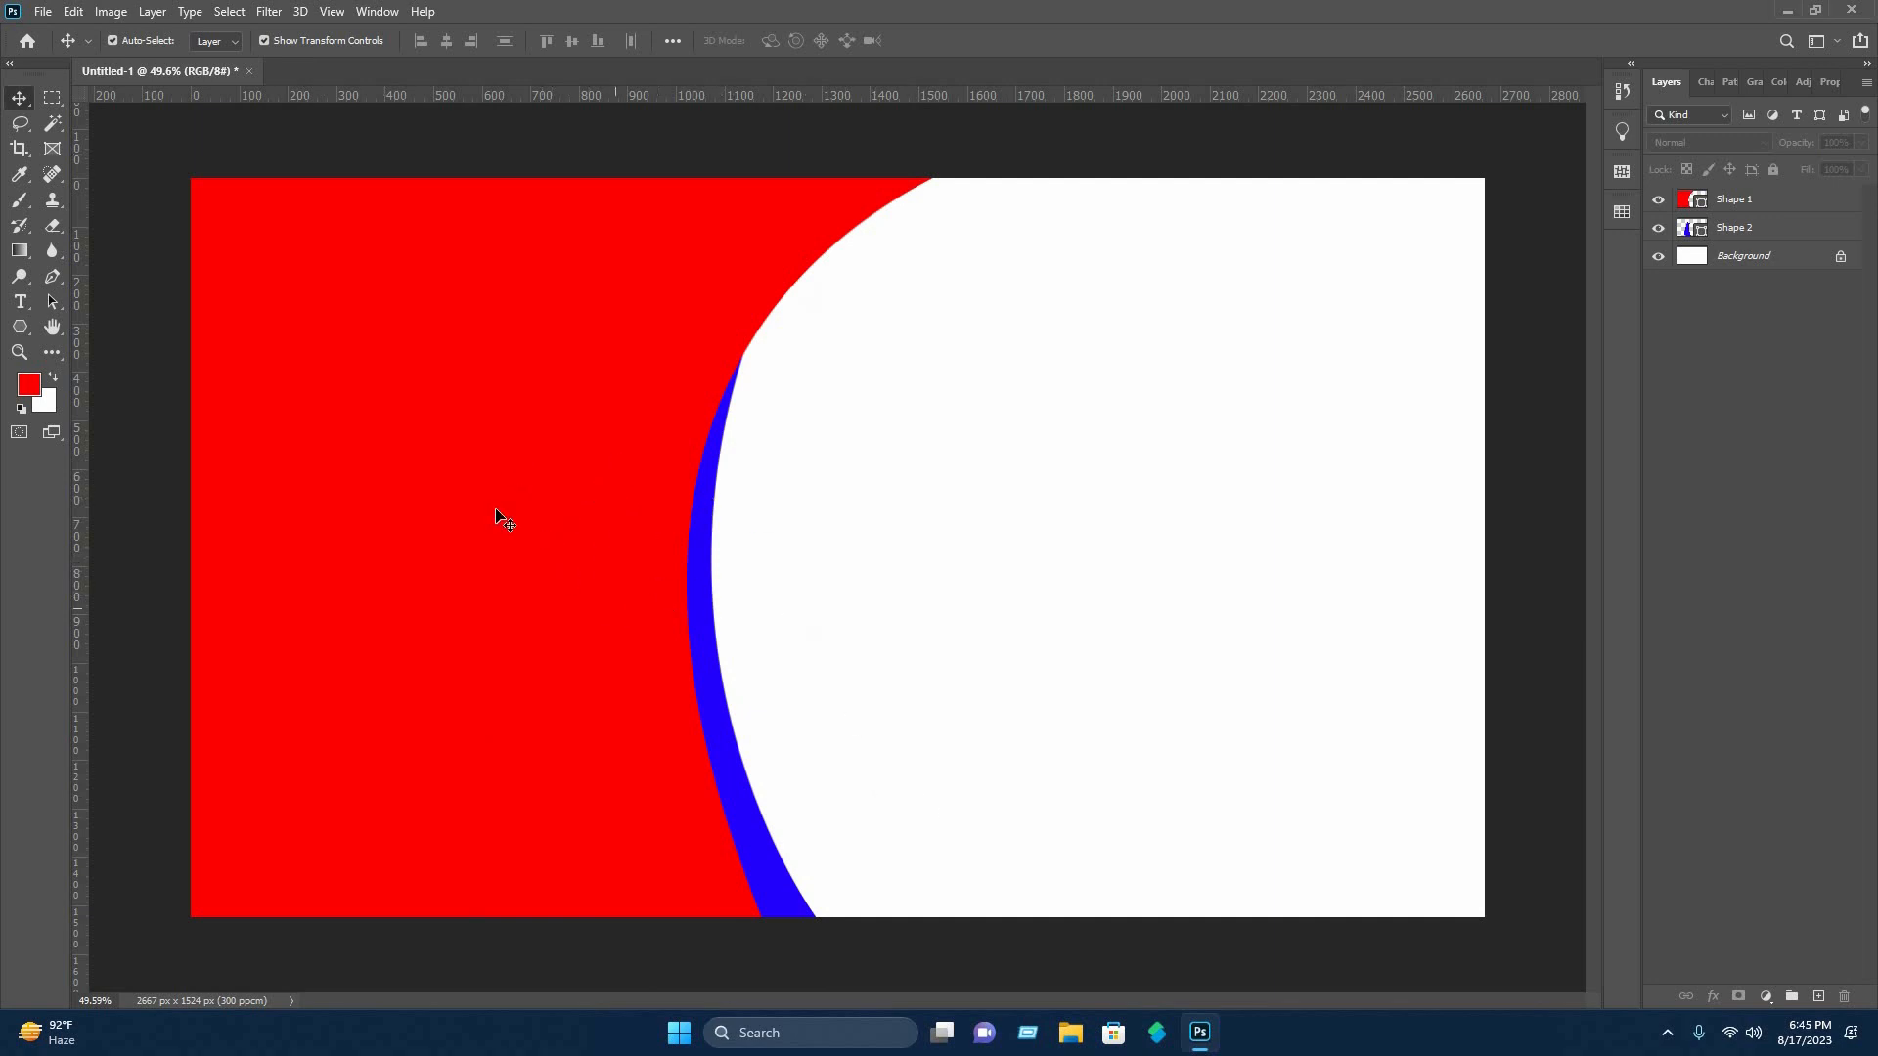
# Add a Gradient Overlay to the red Shape 1 layer and set its style to Linear.
pyautogui.click(1734, 200)
pyautogui.rightClick(1734, 202)
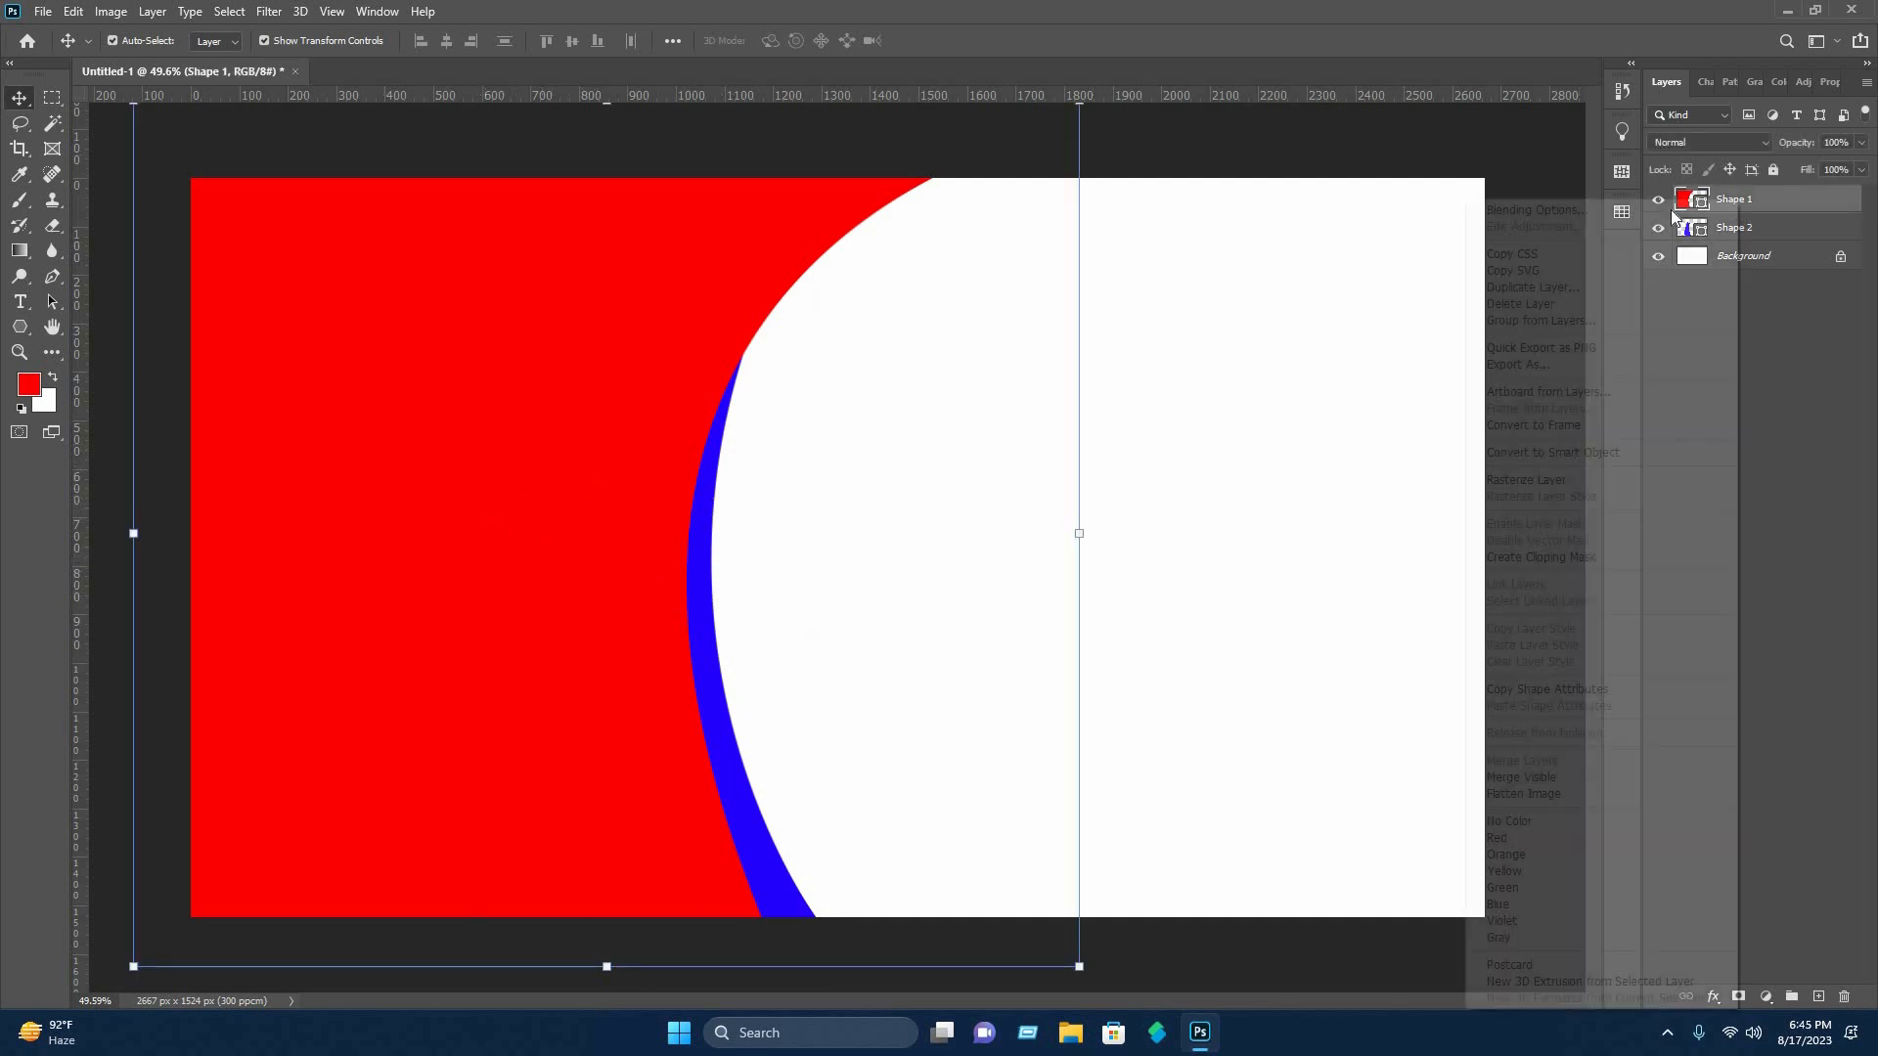
pyautogui.click(1670, 209)
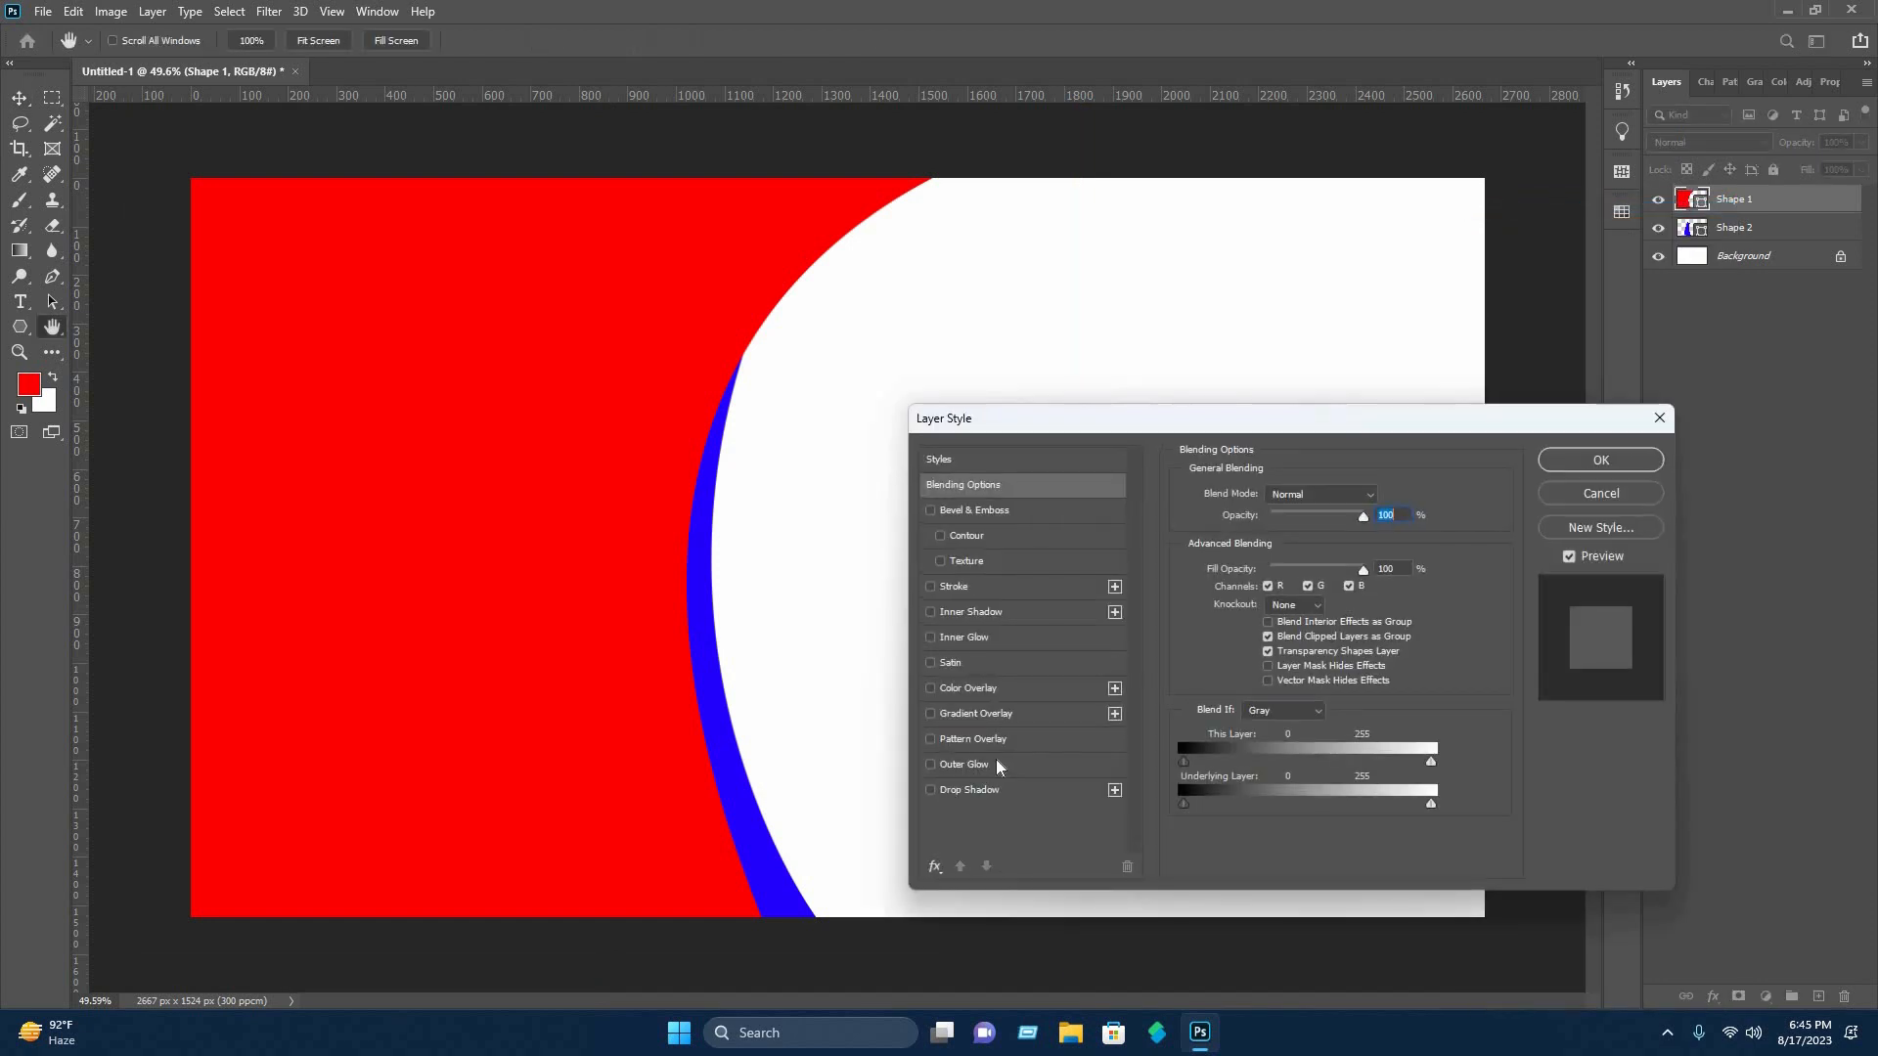
pyautogui.click(978, 714)
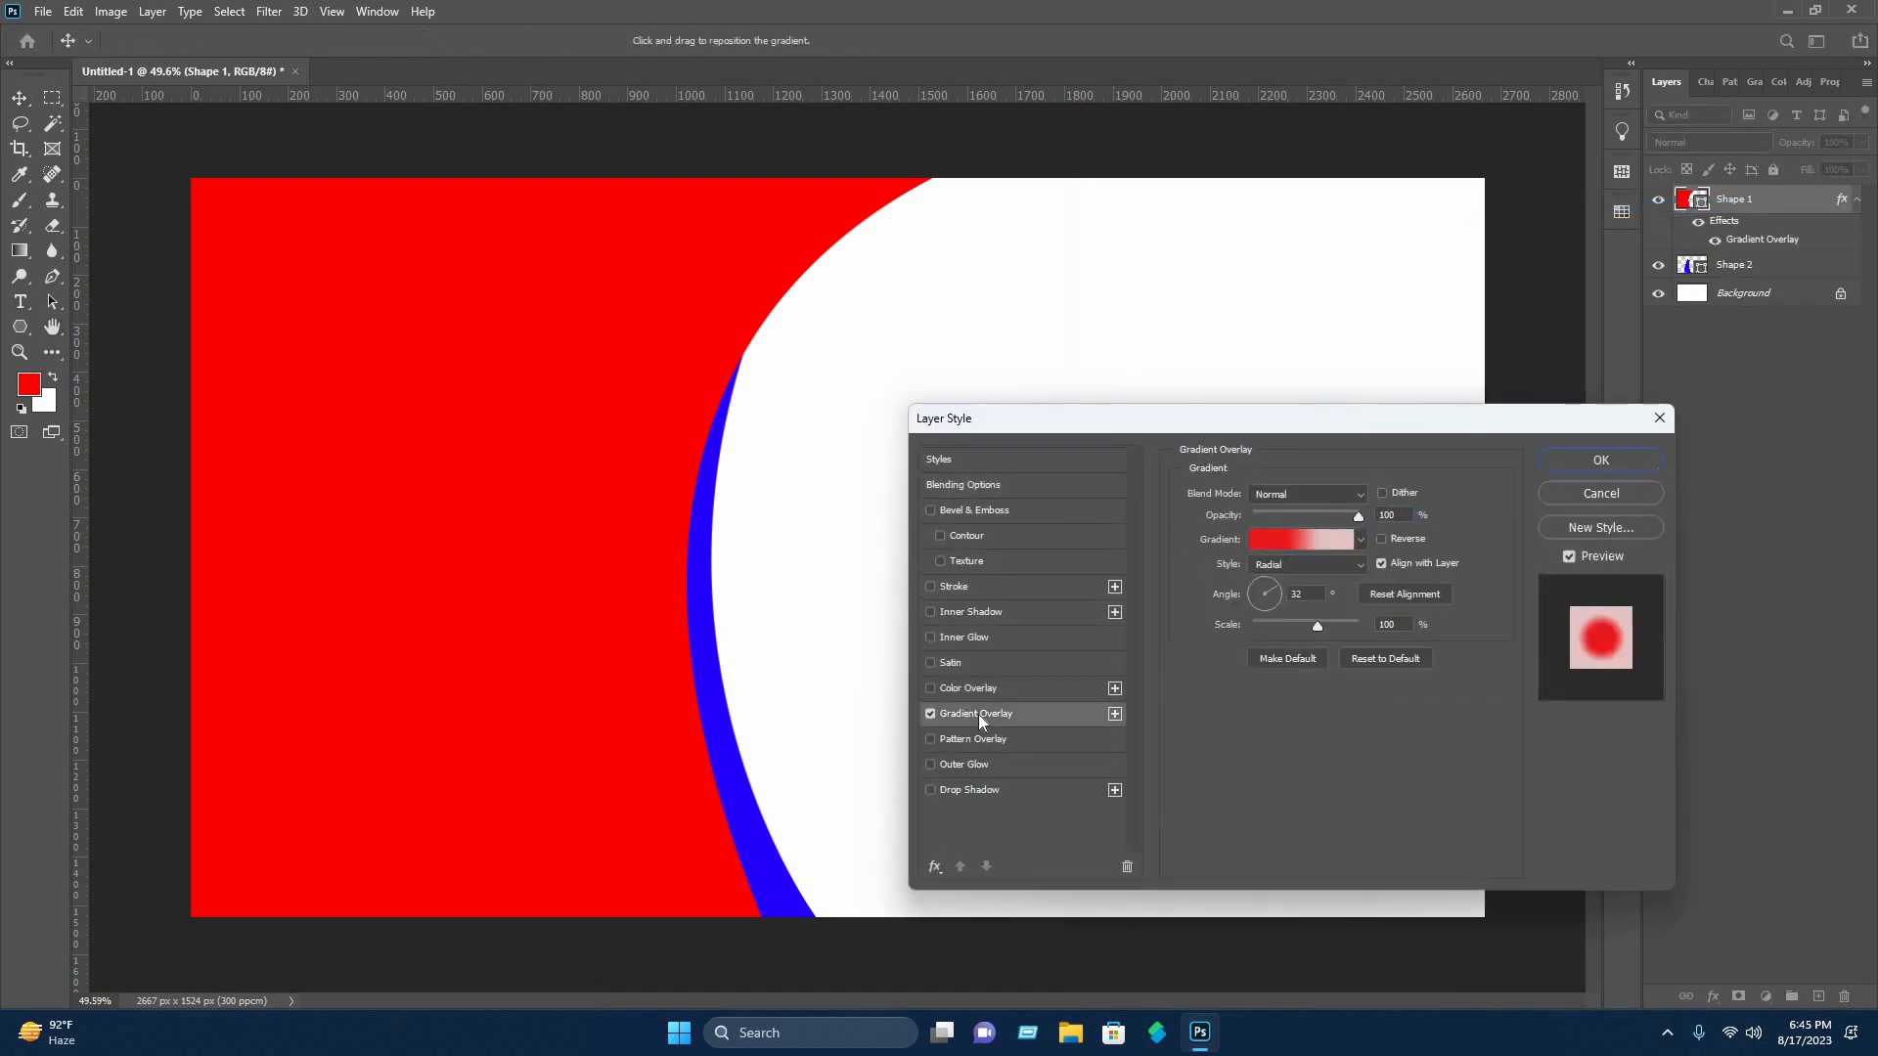
pyautogui.click(1304, 567)
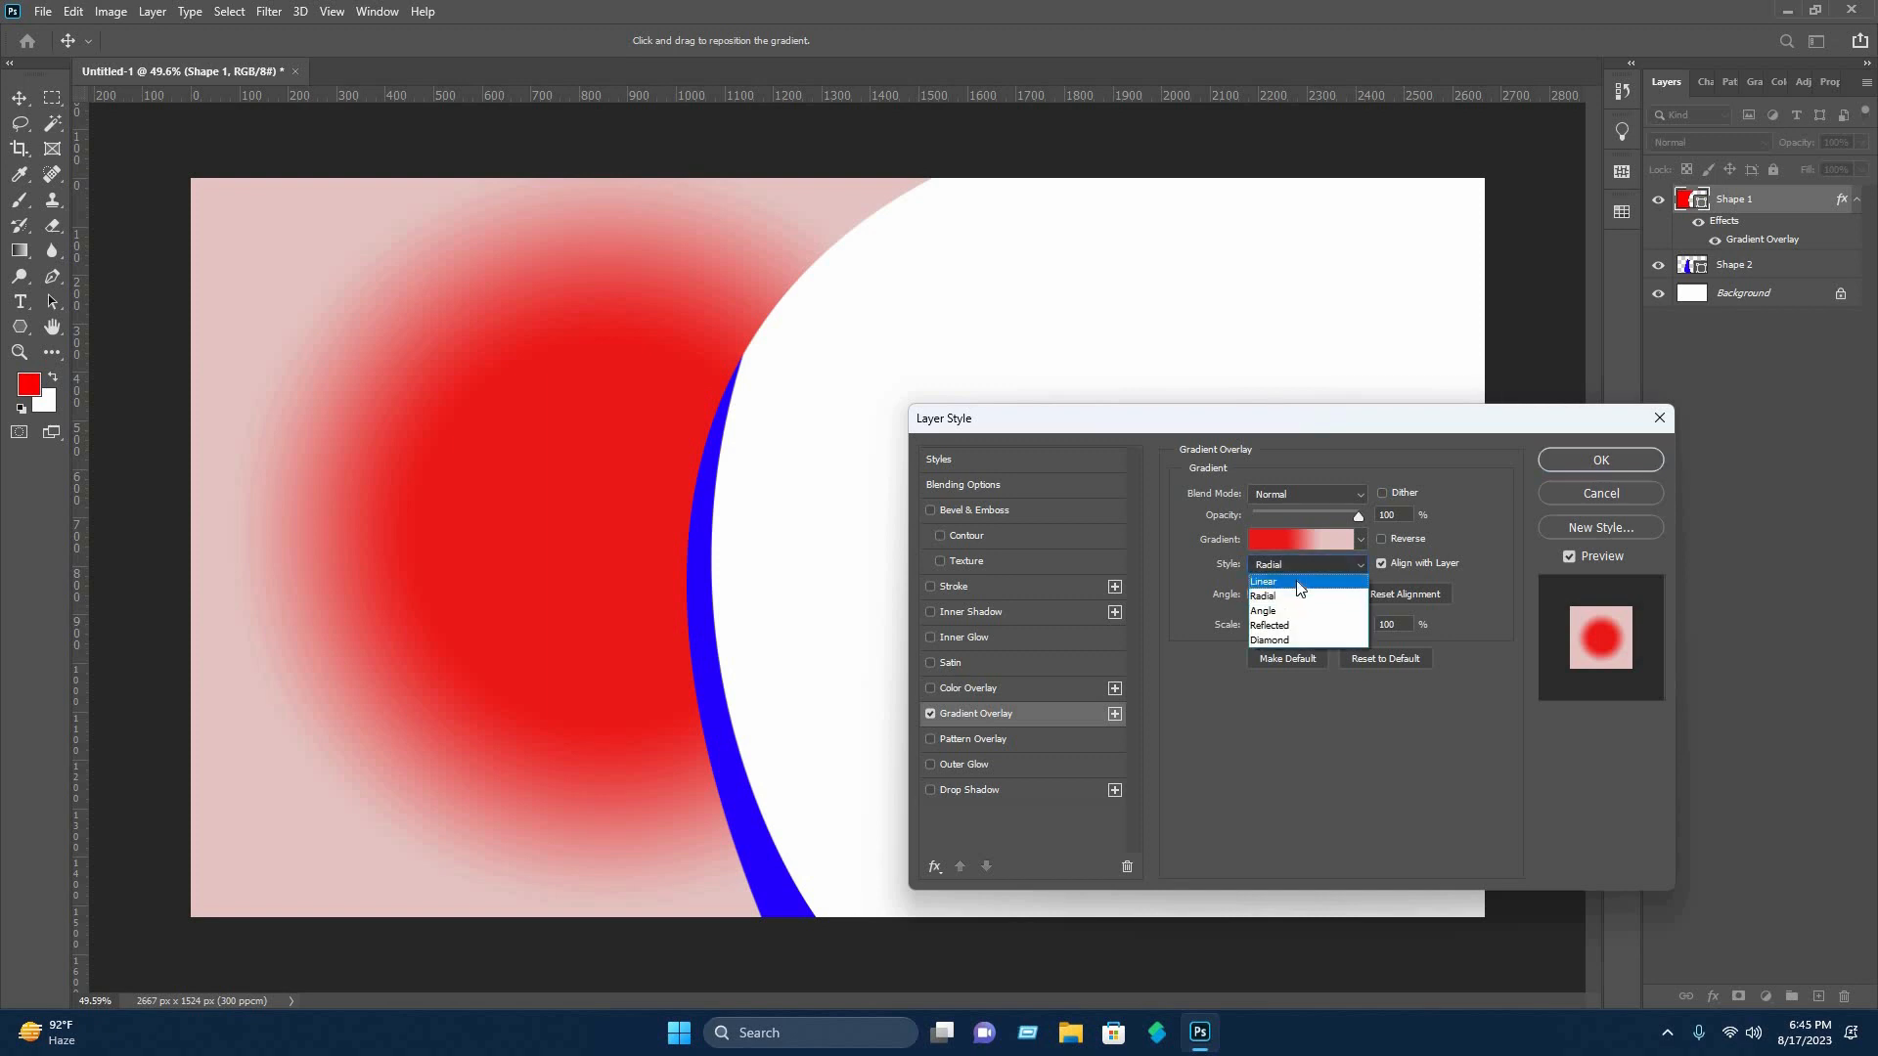
pyautogui.click(1305, 579)
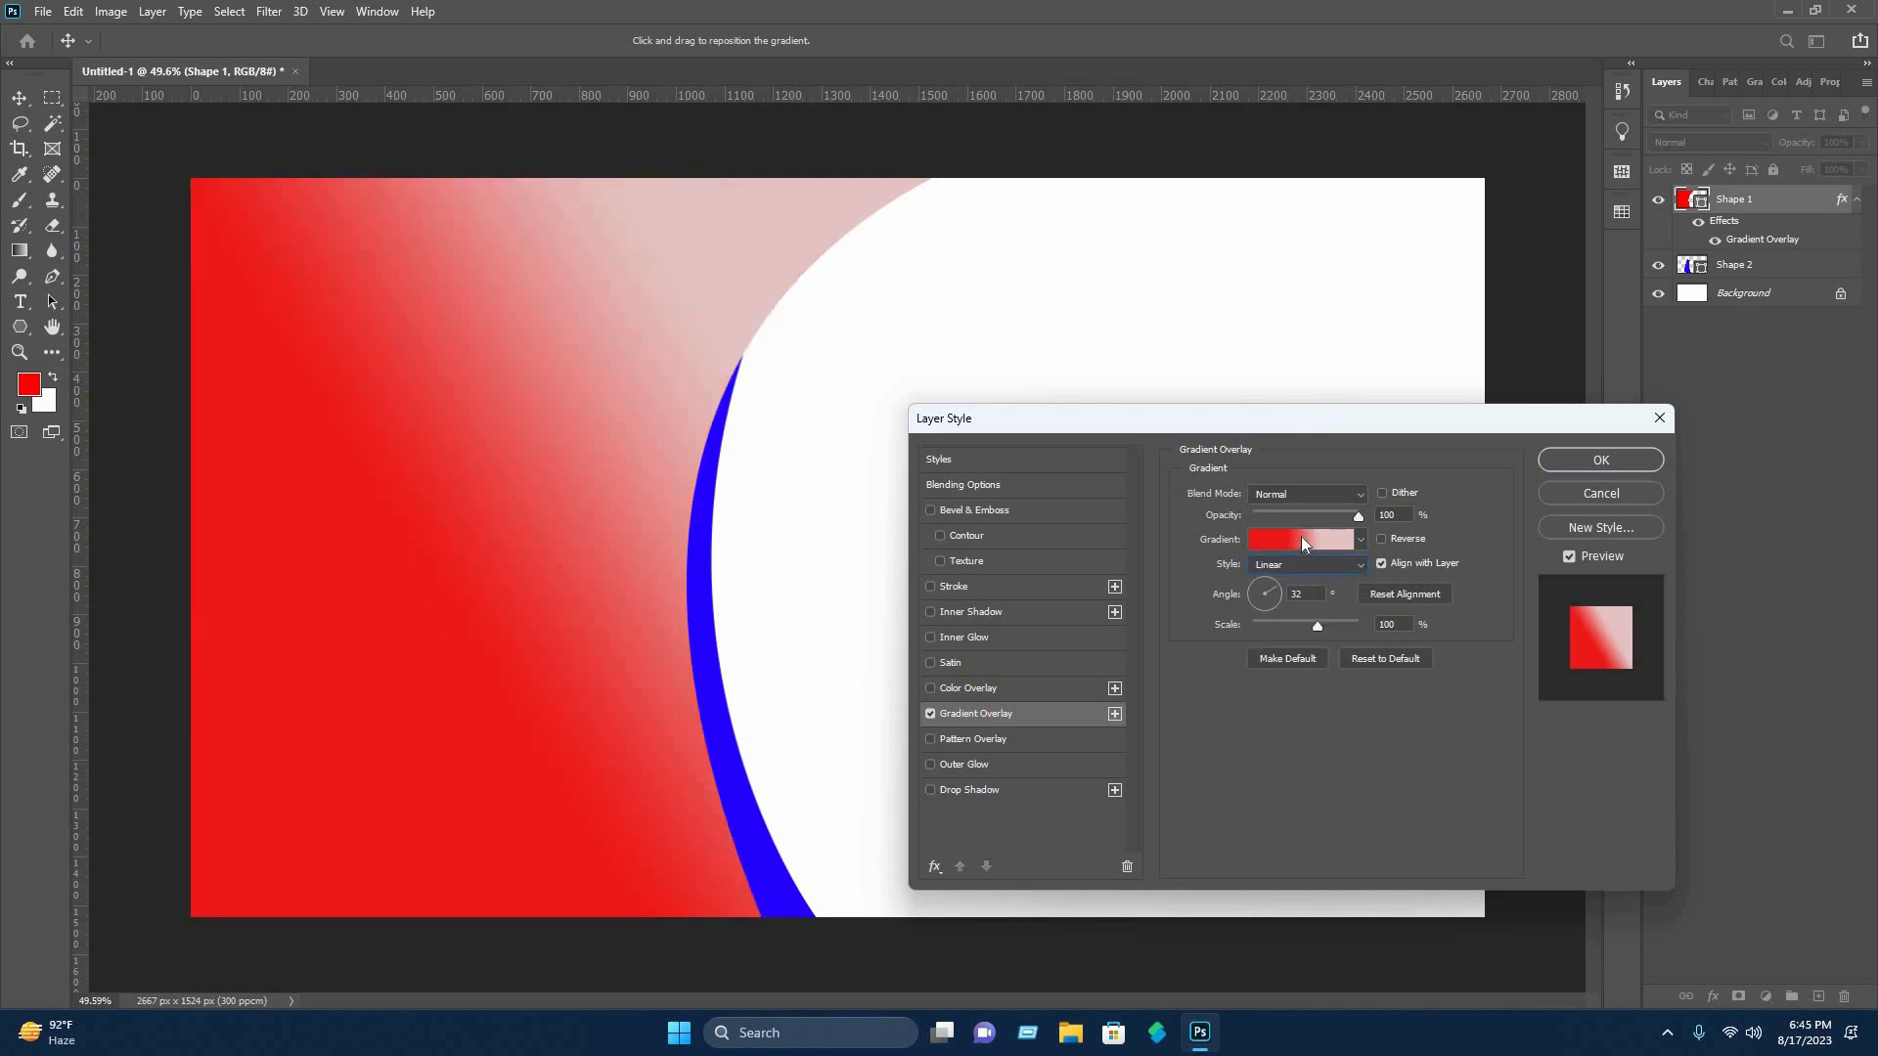
# Edit Shape 1's overlay gradient: move the red stop to 26% and recolor the pale stop dark red (7b0202), then apply the layer style.
pyautogui.click(1301, 539)
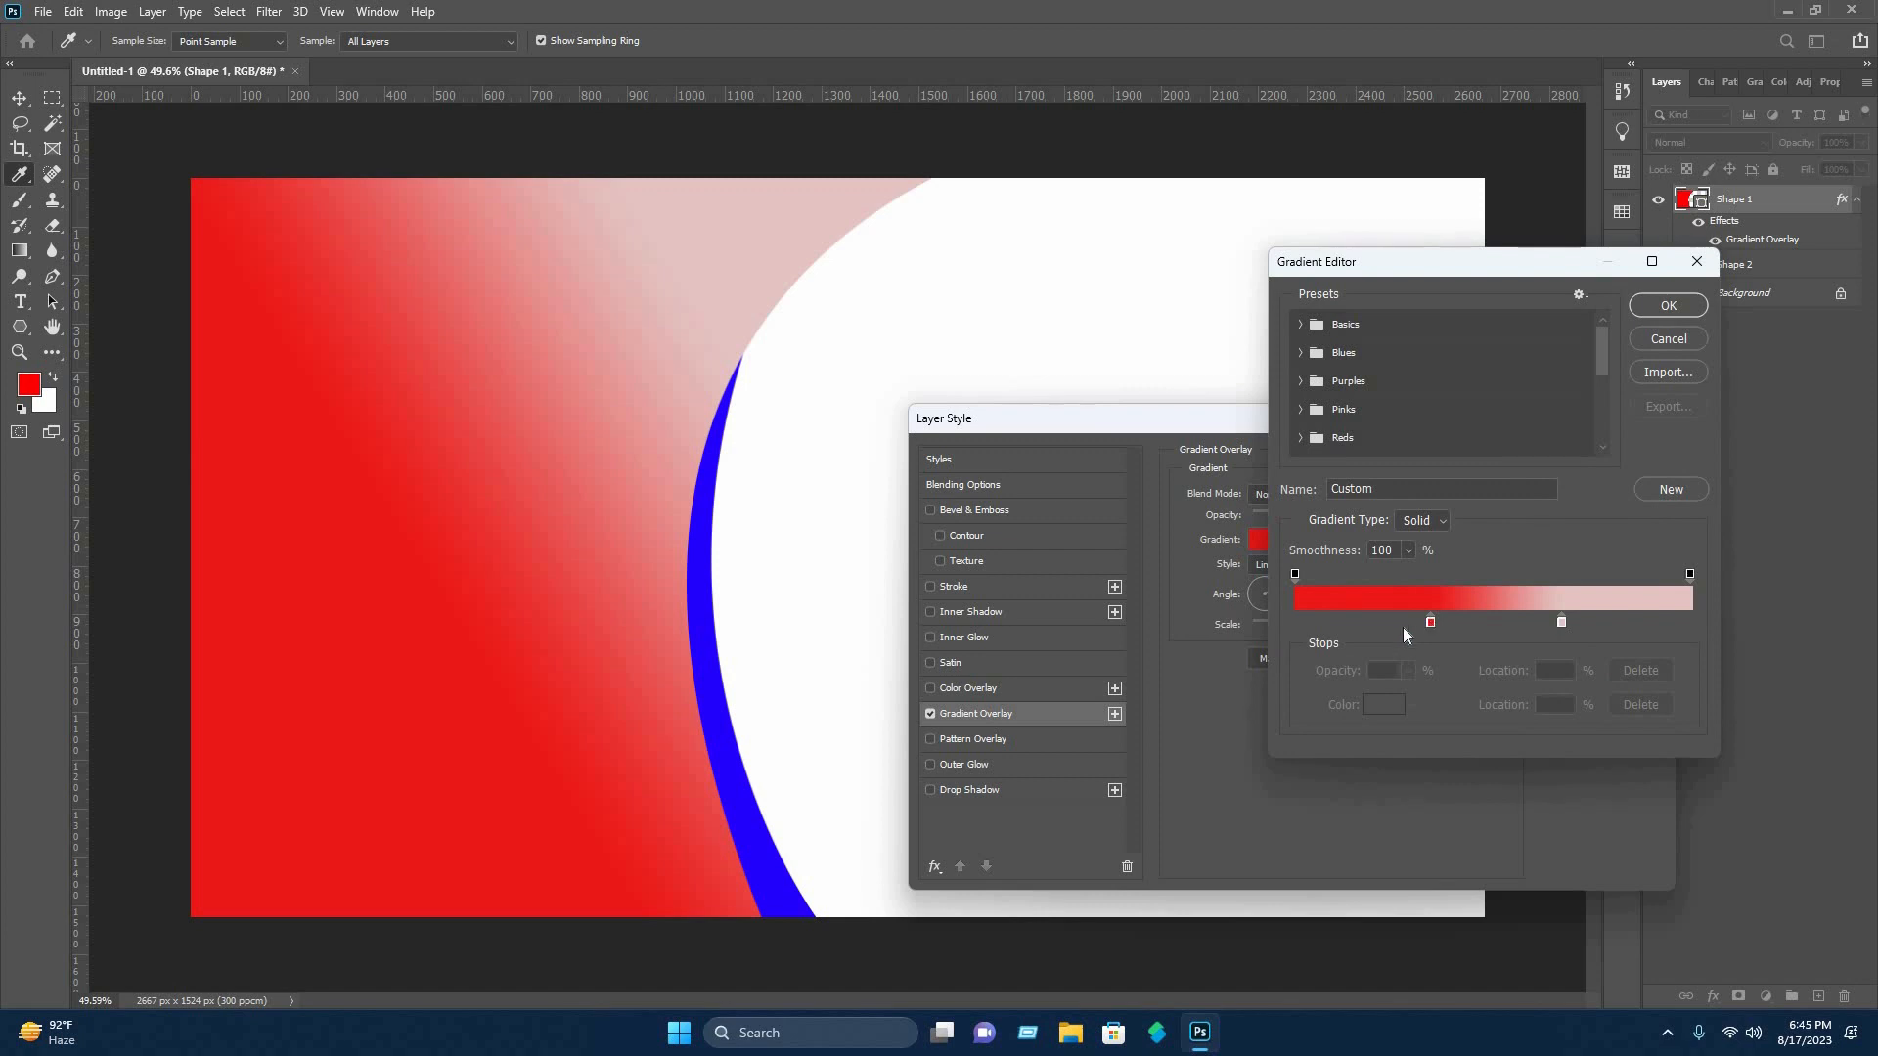
pyautogui.moveTo(1431, 622); pyautogui.dragTo(1396, 623)
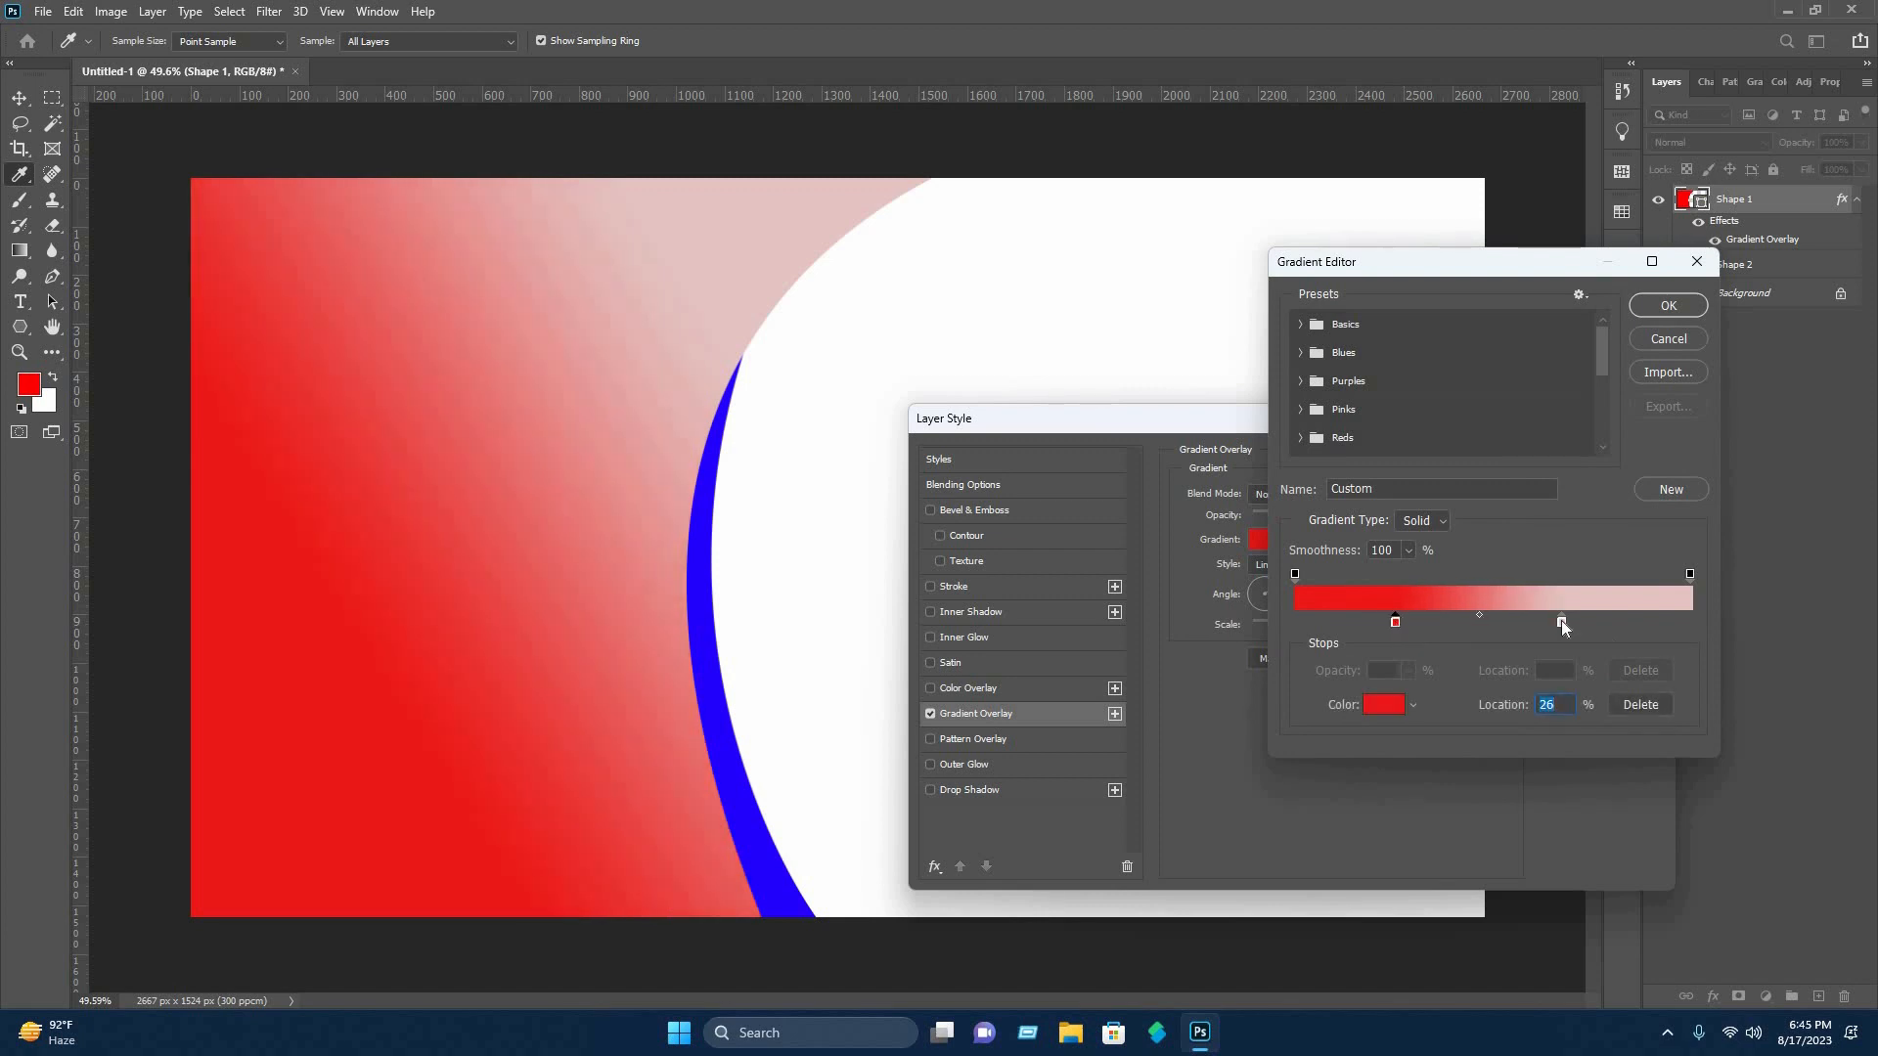
pyautogui.click(1562, 623)
pyautogui.click(1384, 704)
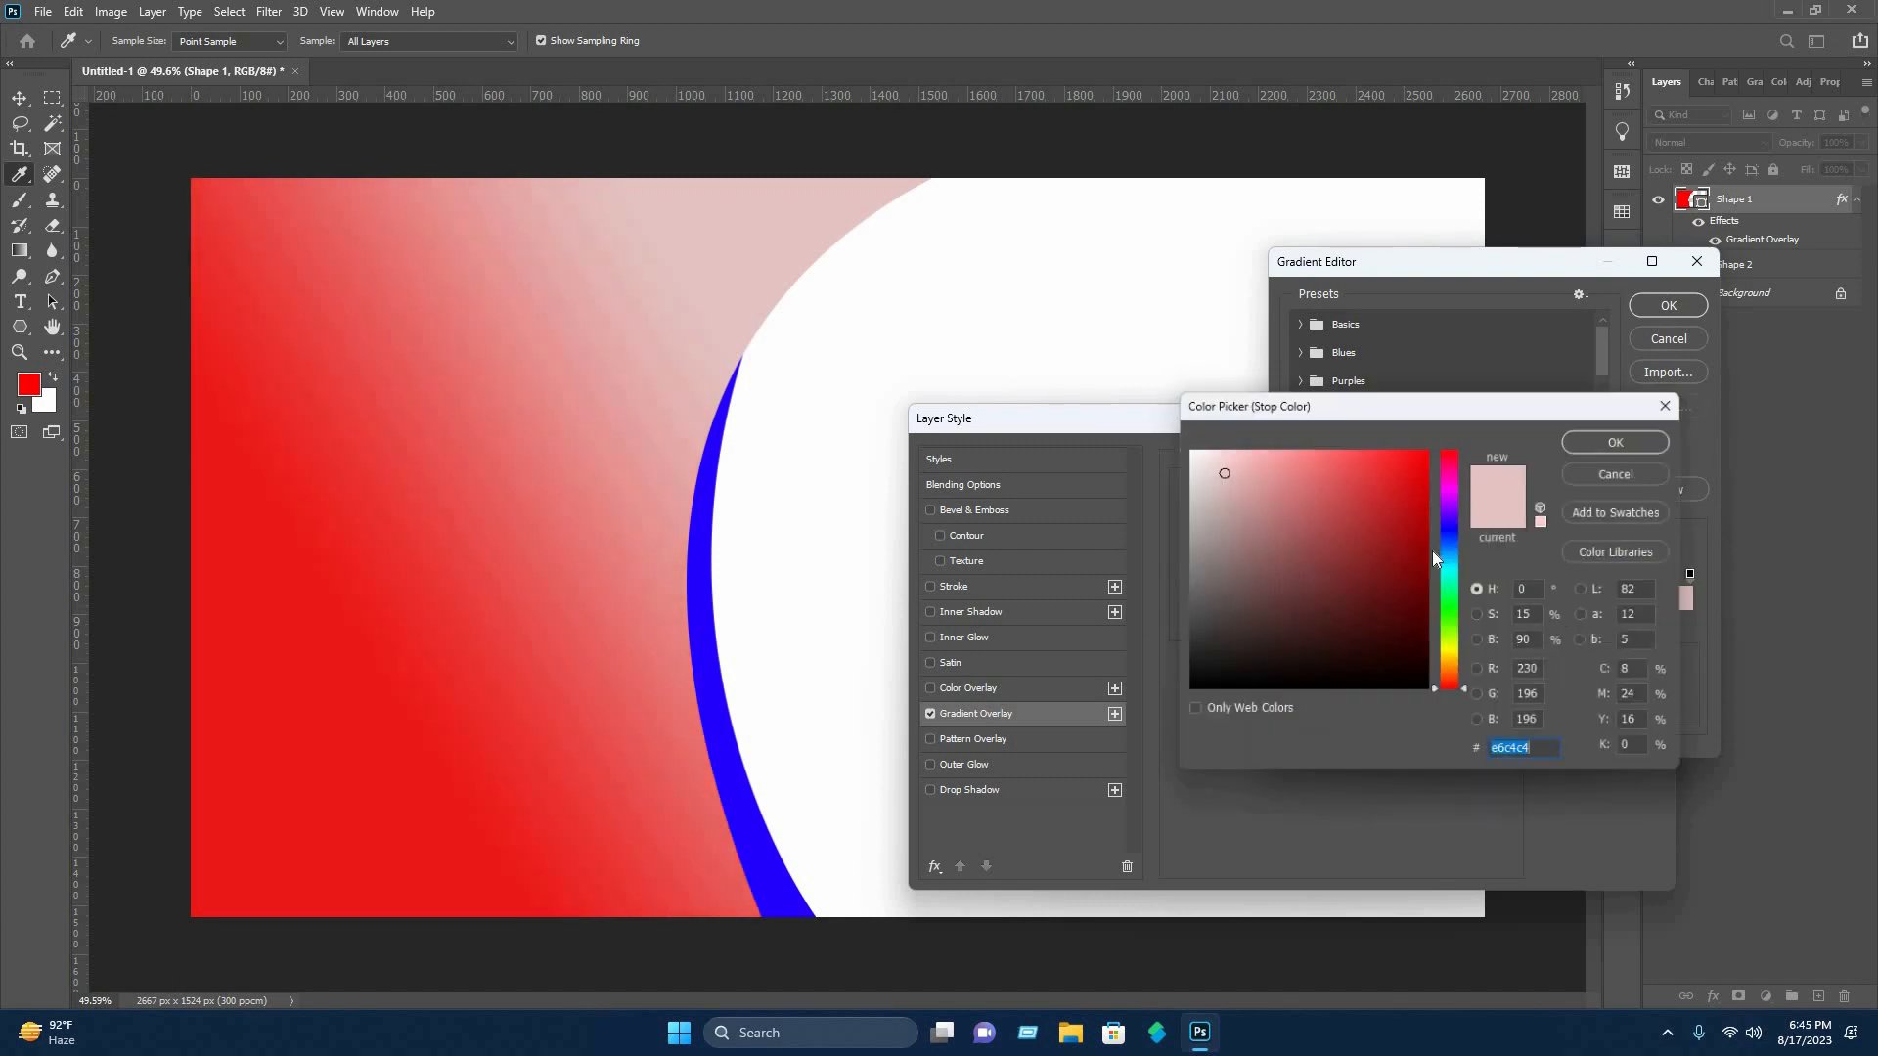
pyautogui.click(1431, 575)
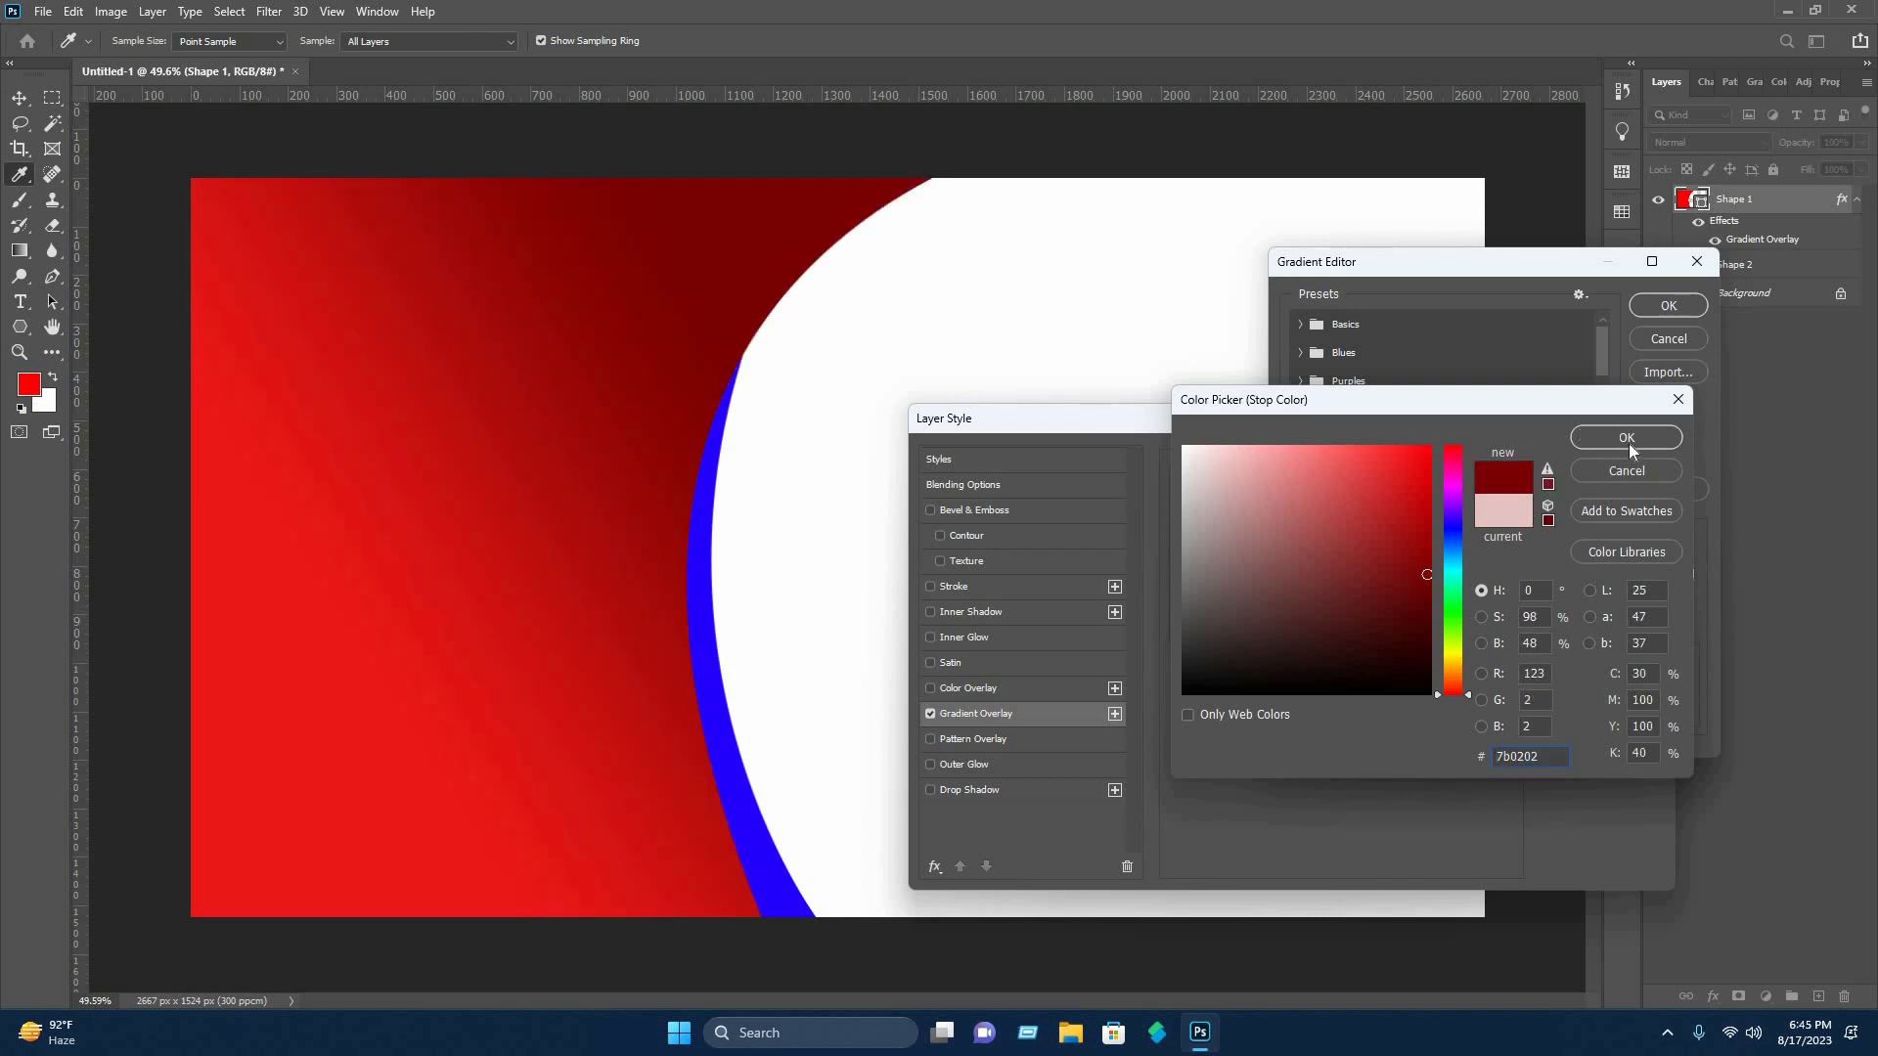
pyautogui.click(1627, 439)
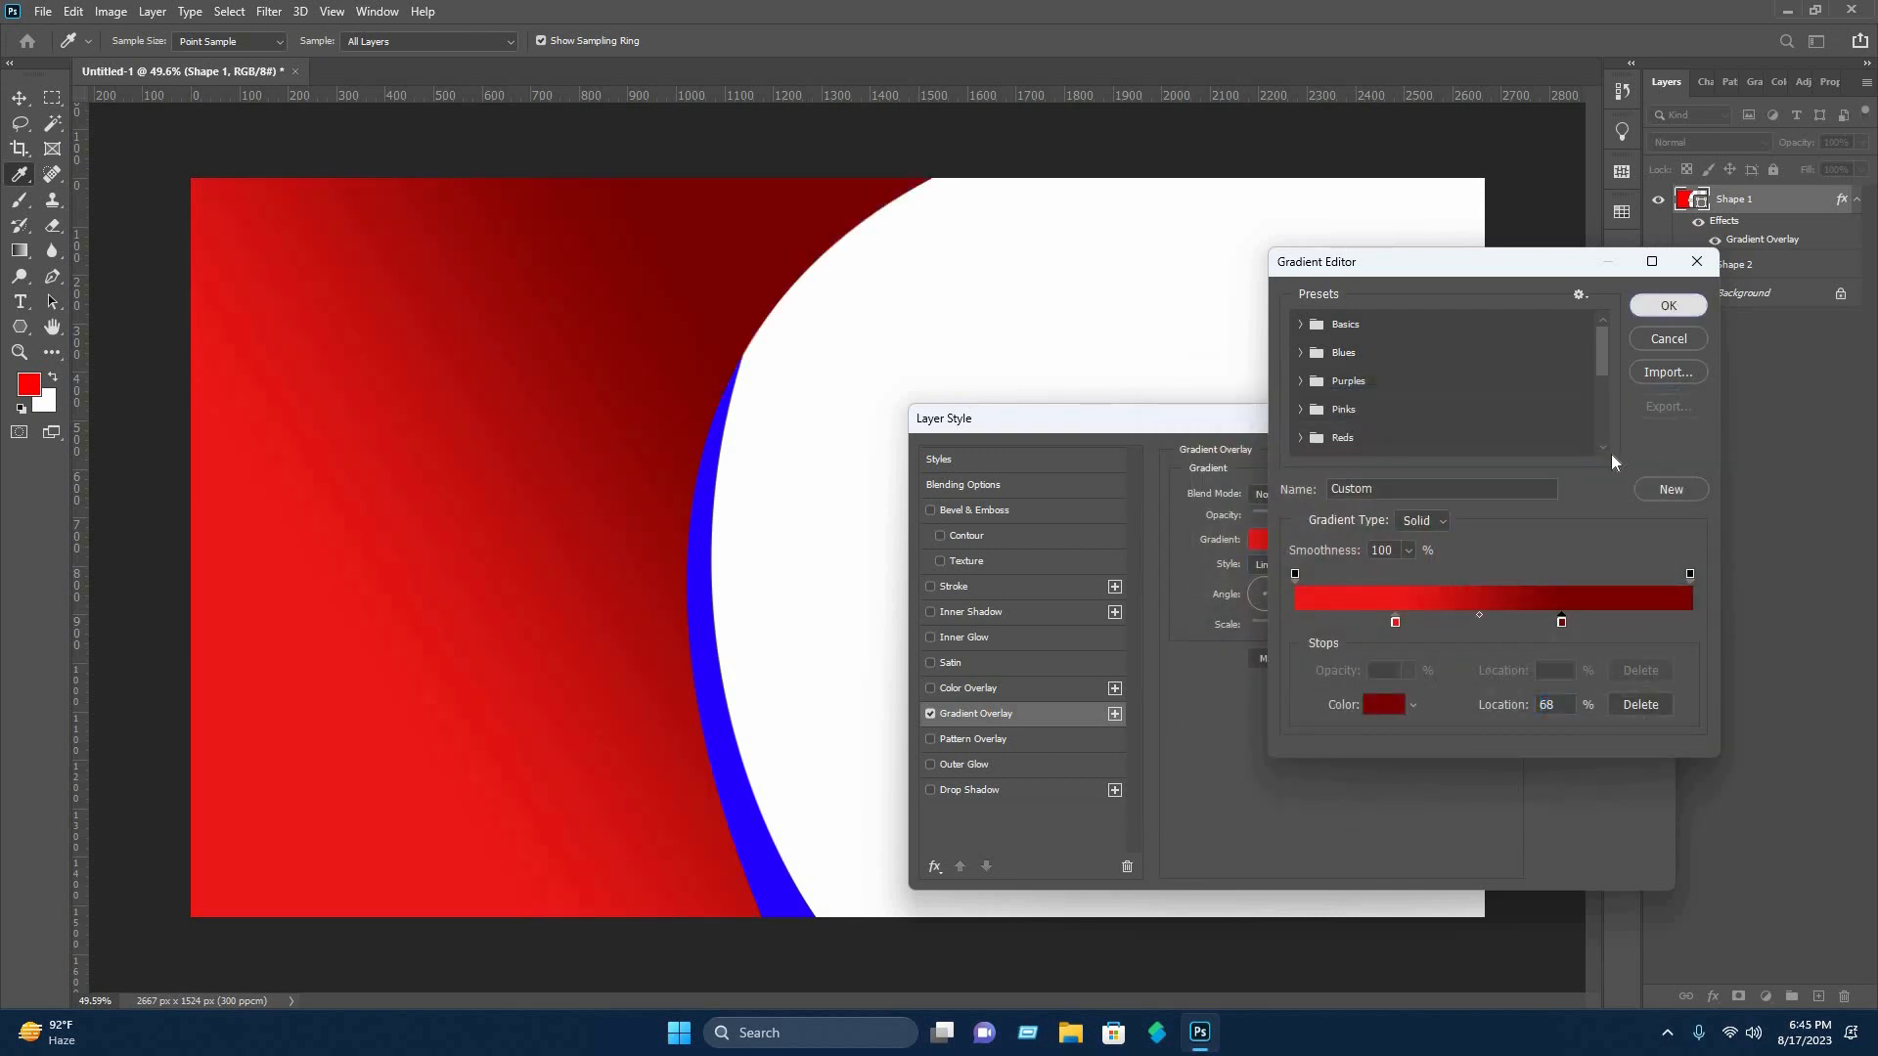
pyautogui.click(1669, 305)
pyautogui.click(1595, 462)
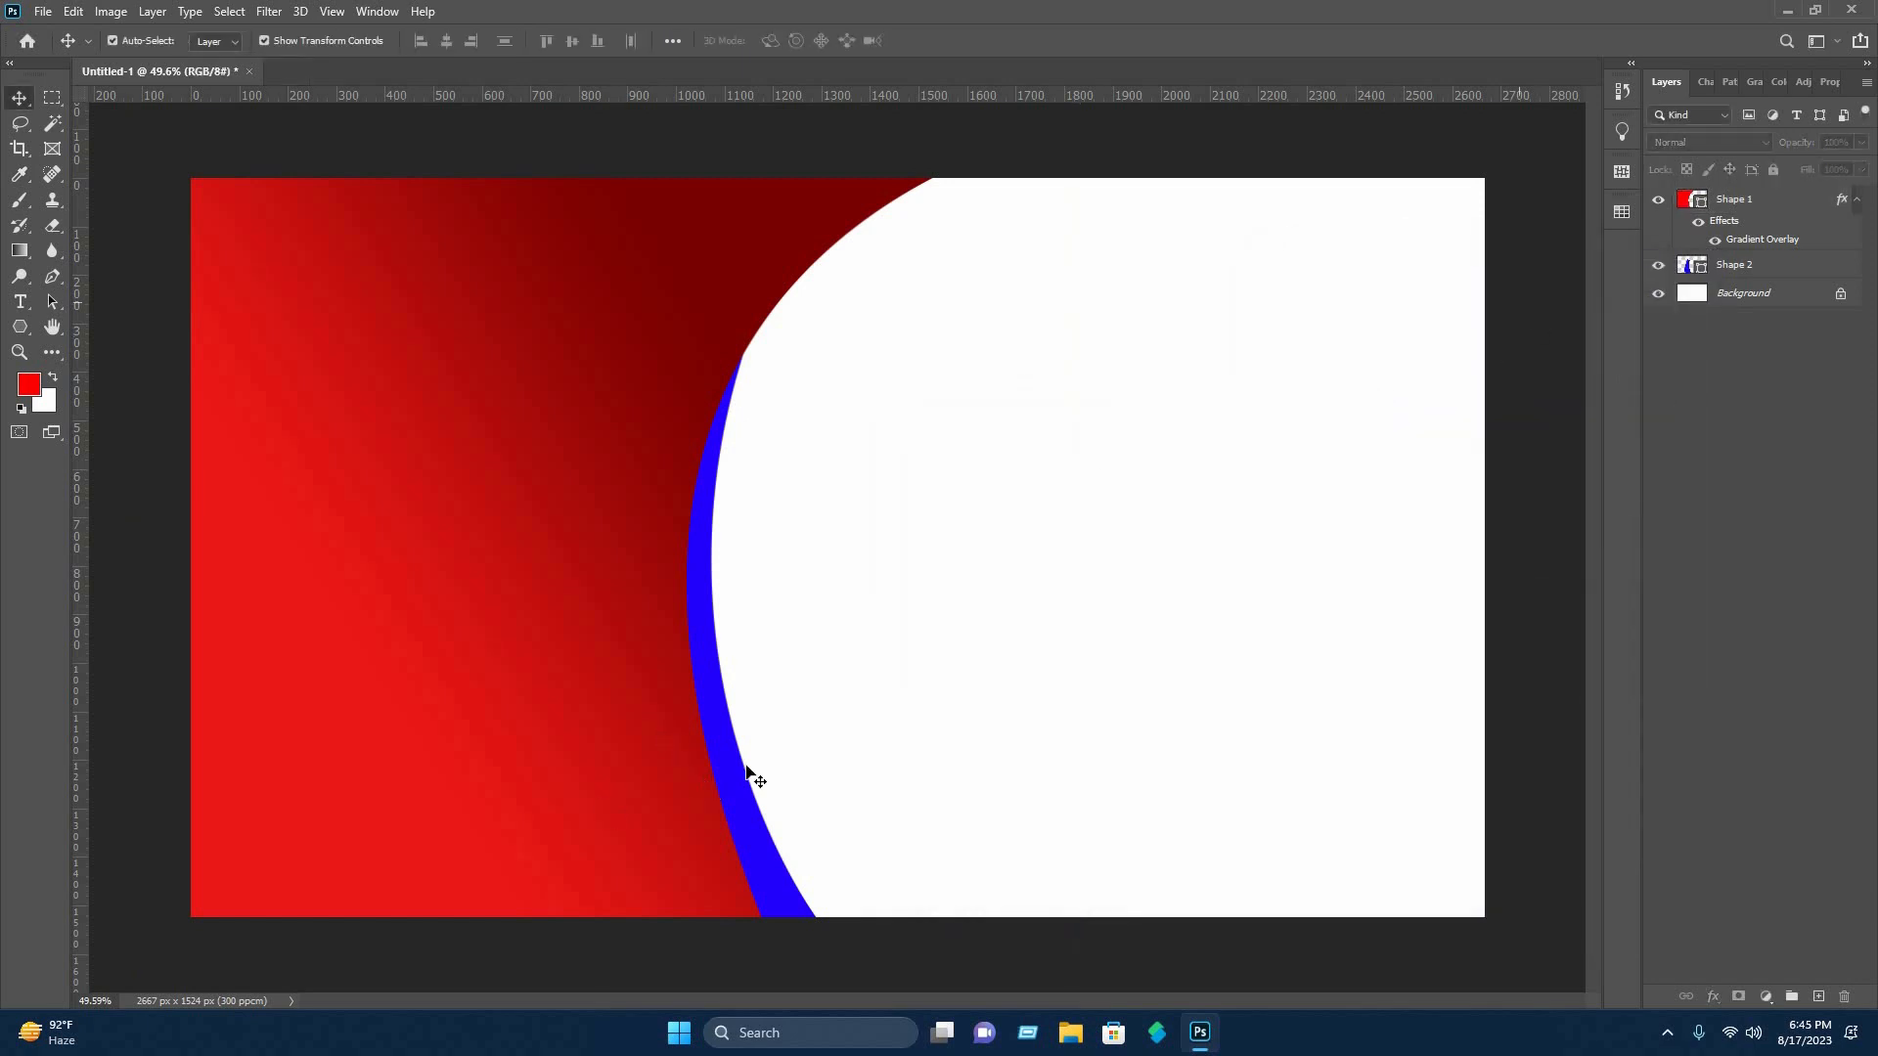
# Add a Gradient Overlay to the blue Shape 2 layer.
pyautogui.click(1761, 264)
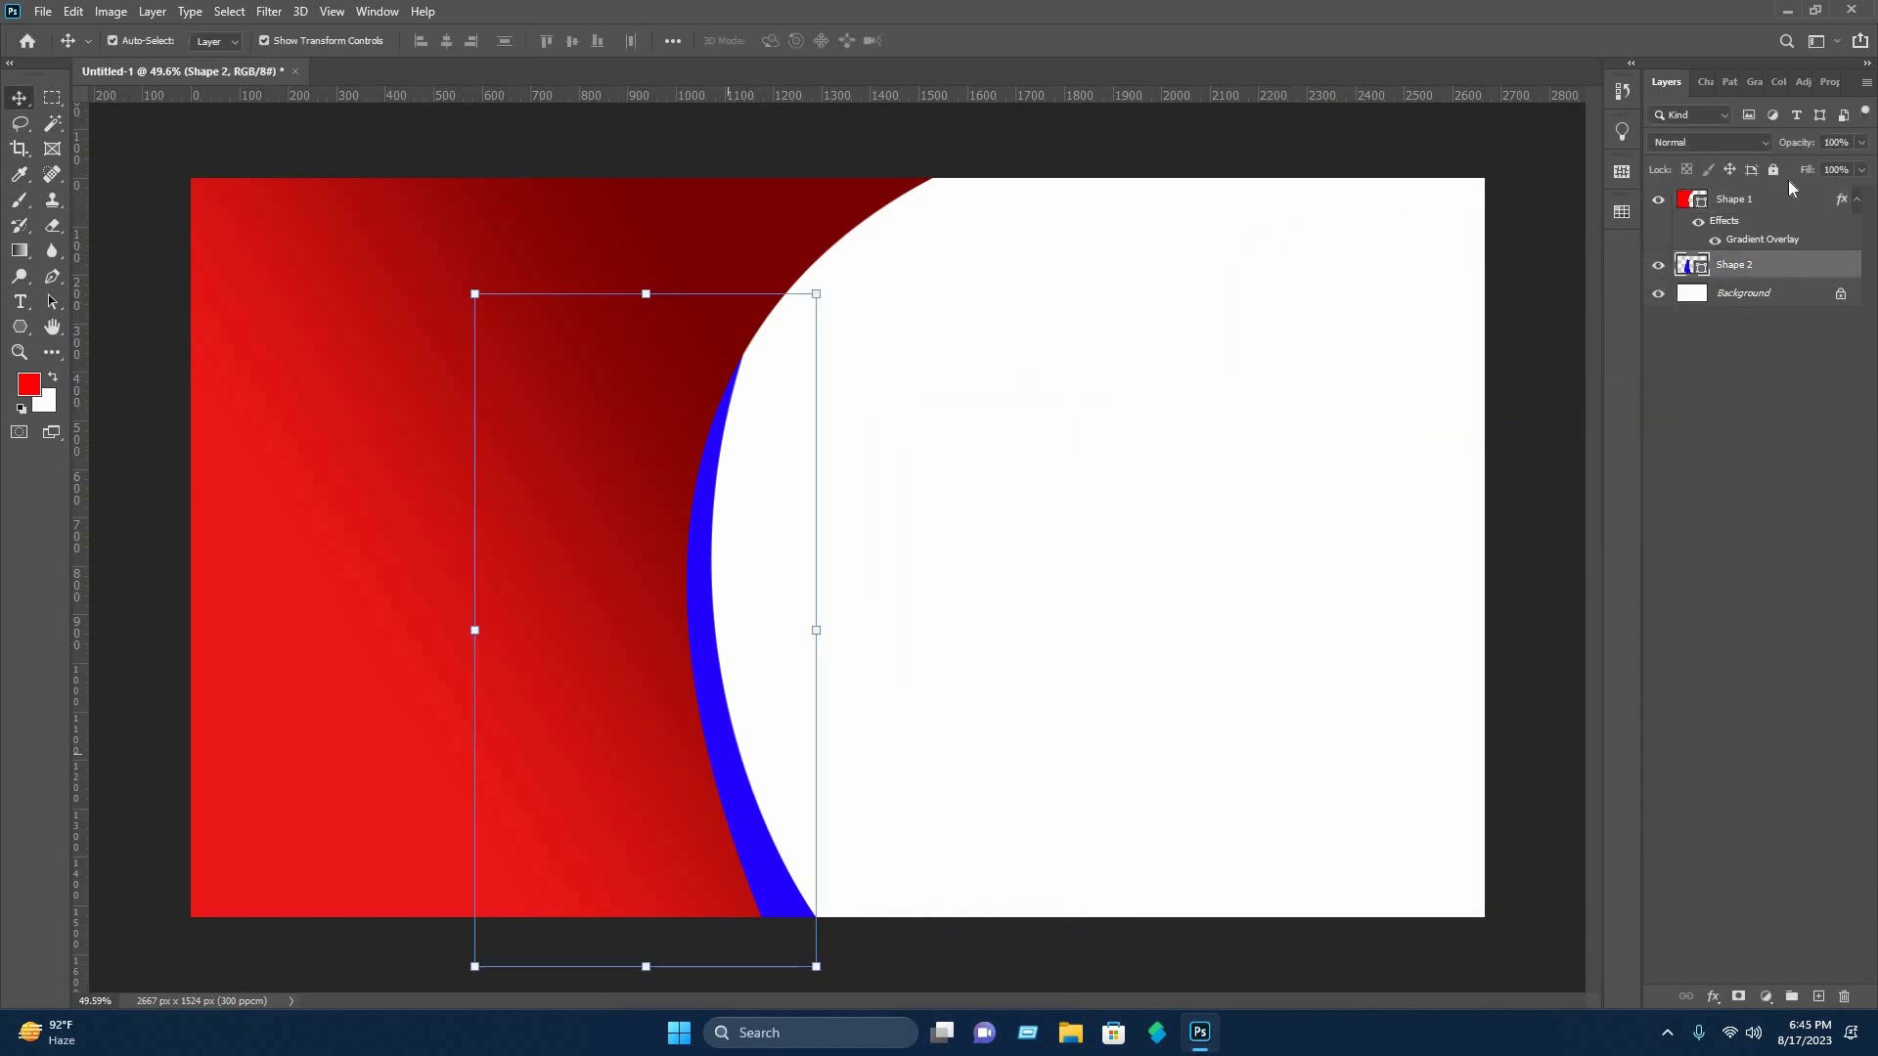
pyautogui.rightClick(1751, 273)
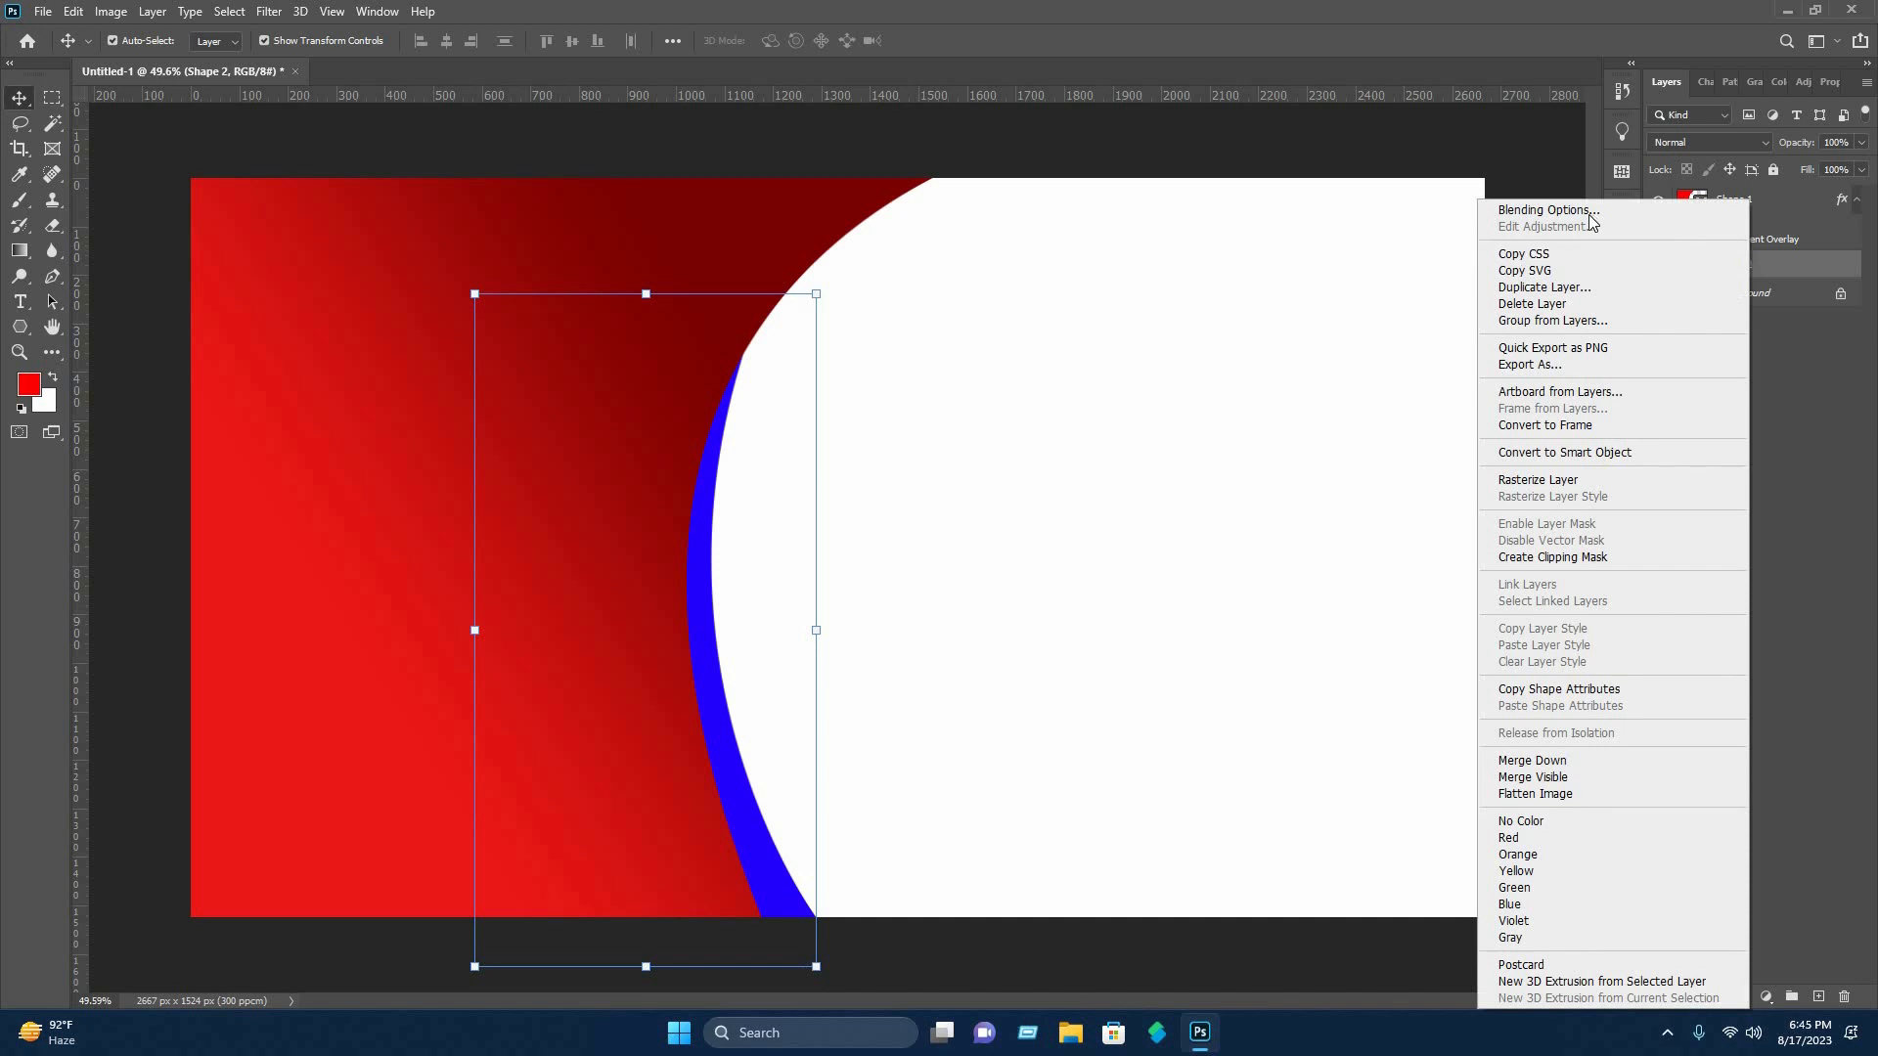
pyautogui.click(1589, 214)
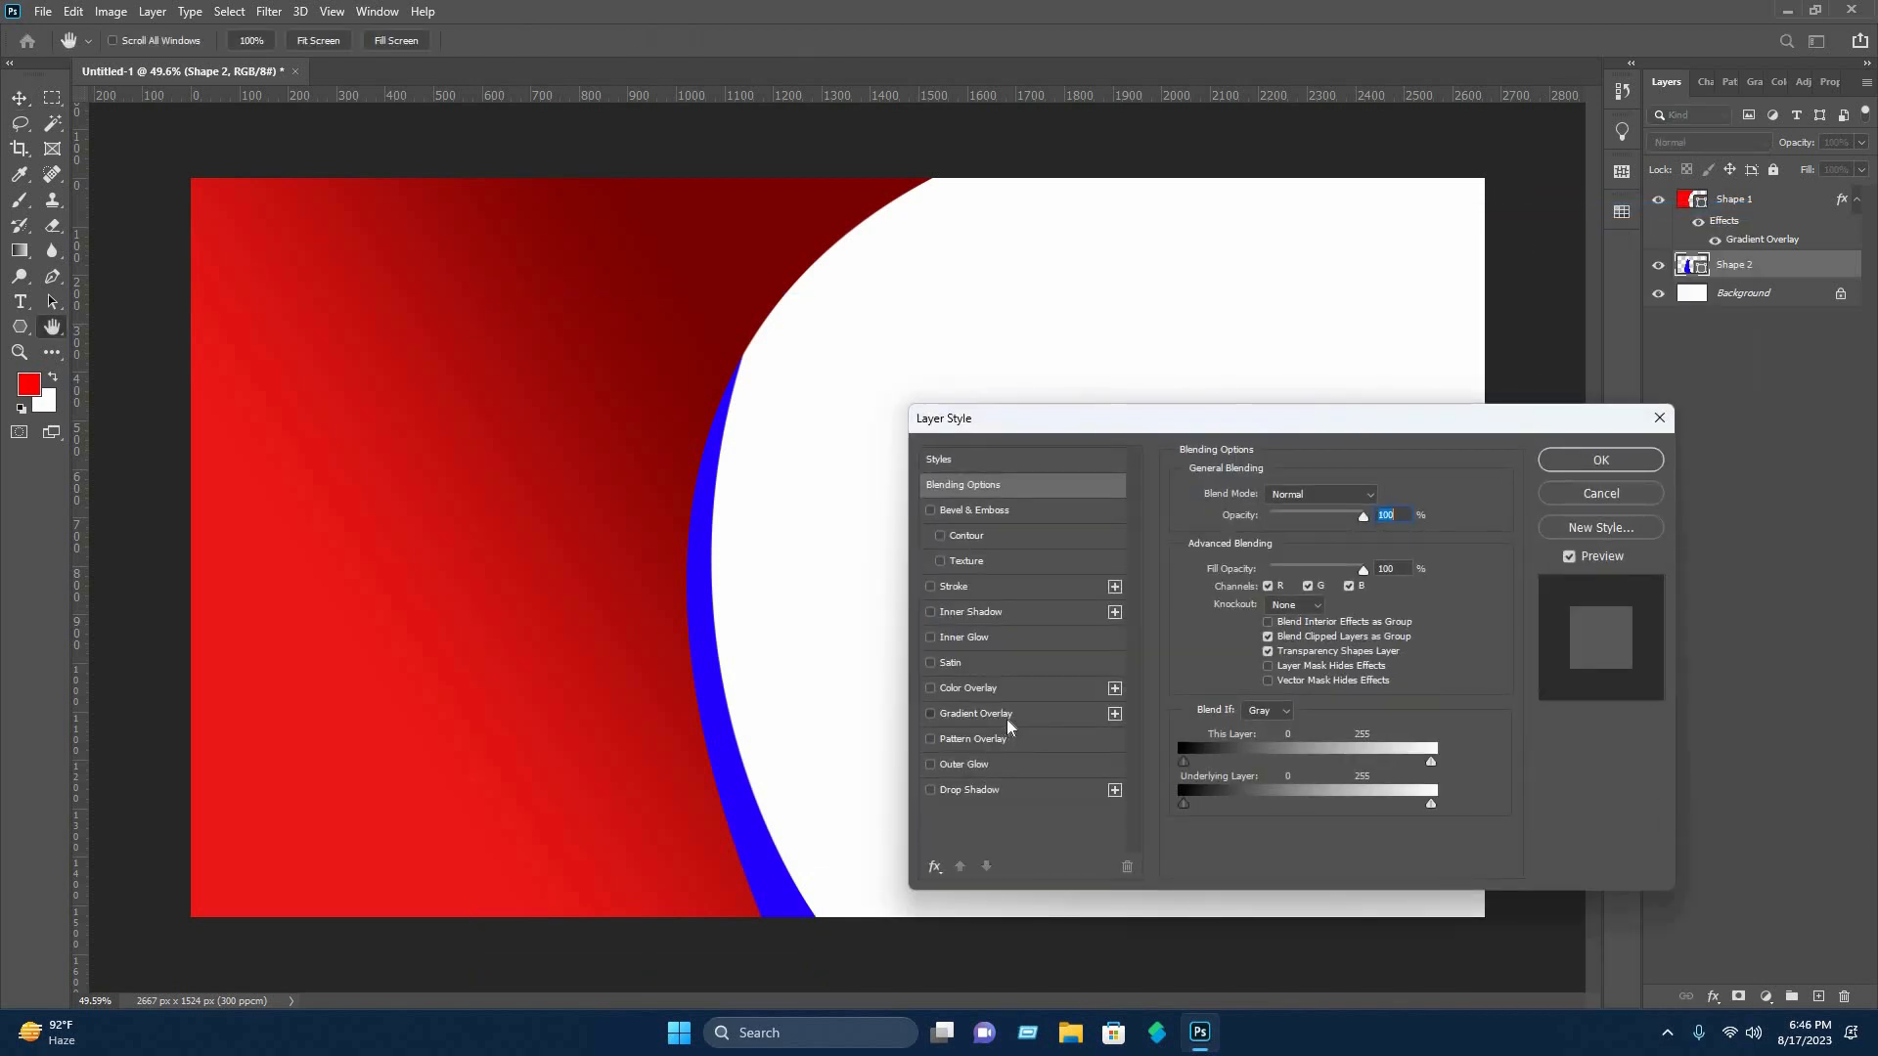
pyautogui.click(1007, 719)
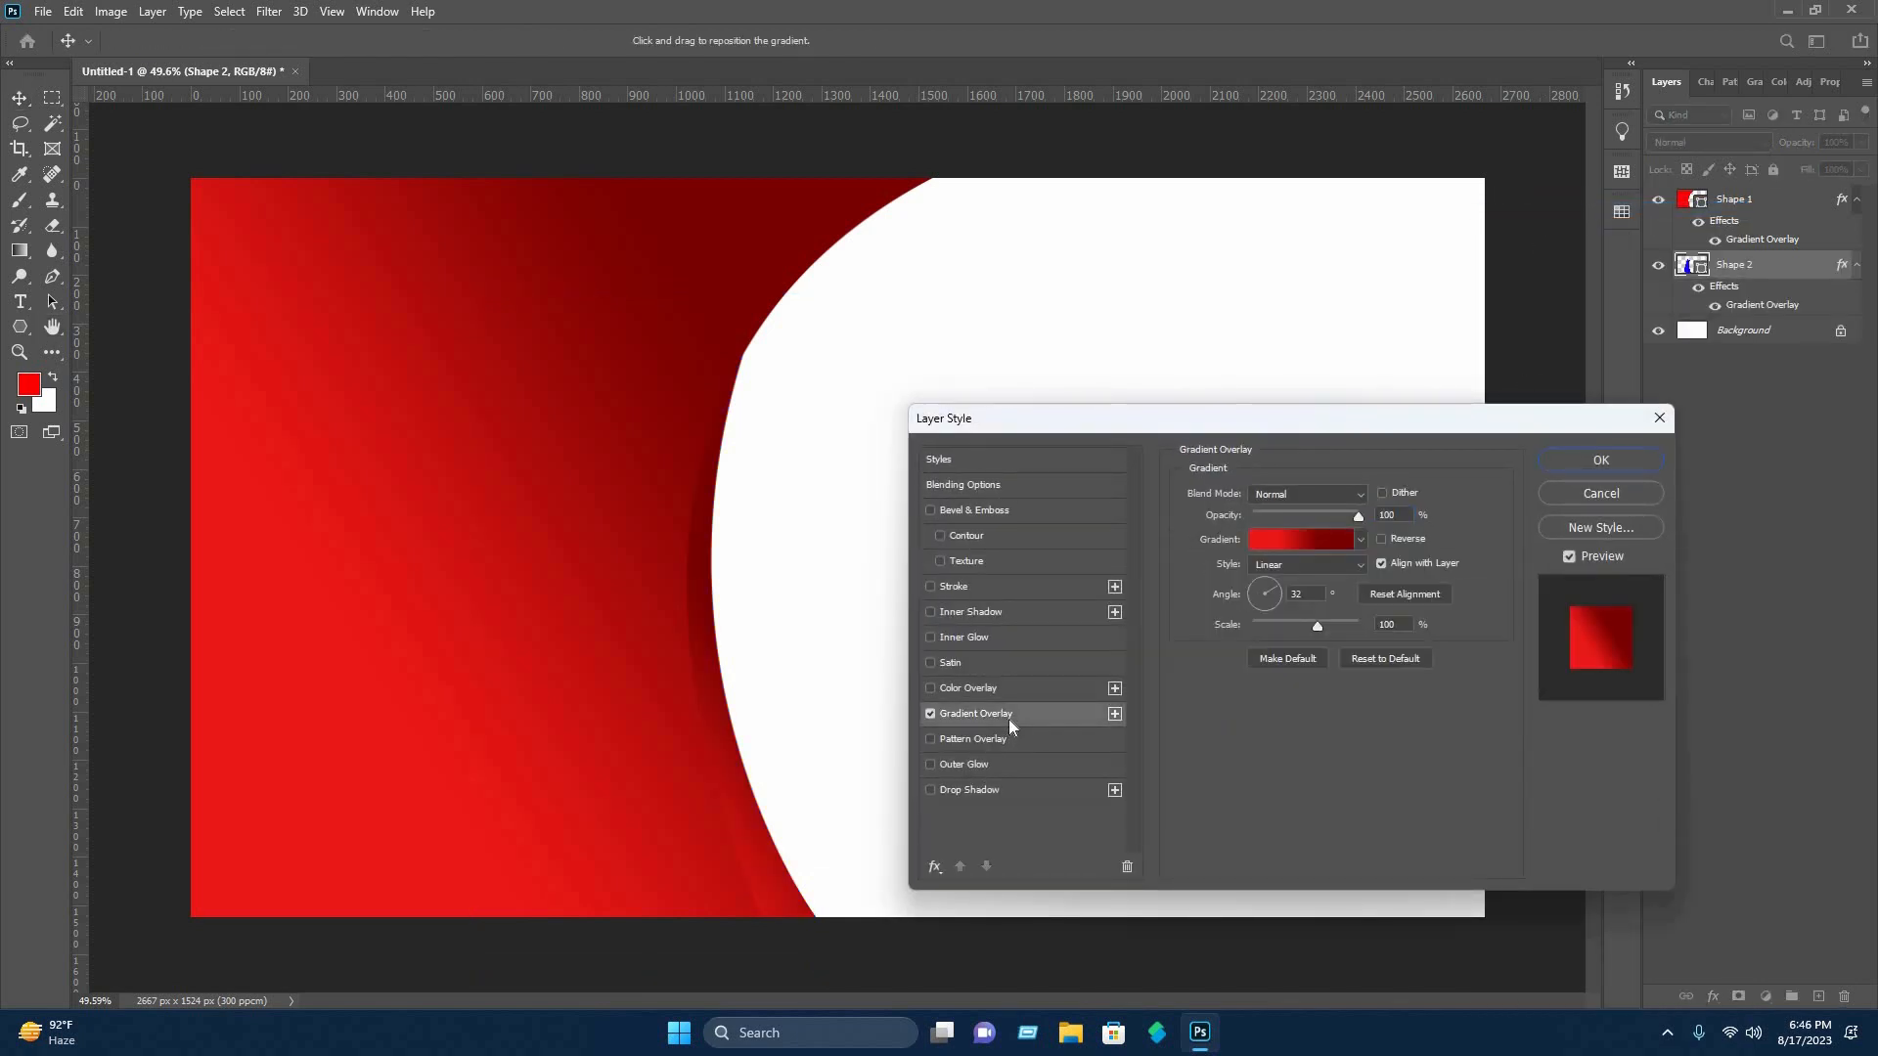
# Add a Drop Shadow to Shape 2 with a distance of 0 px and a size of 9 px.
pyautogui.click(1002, 789)
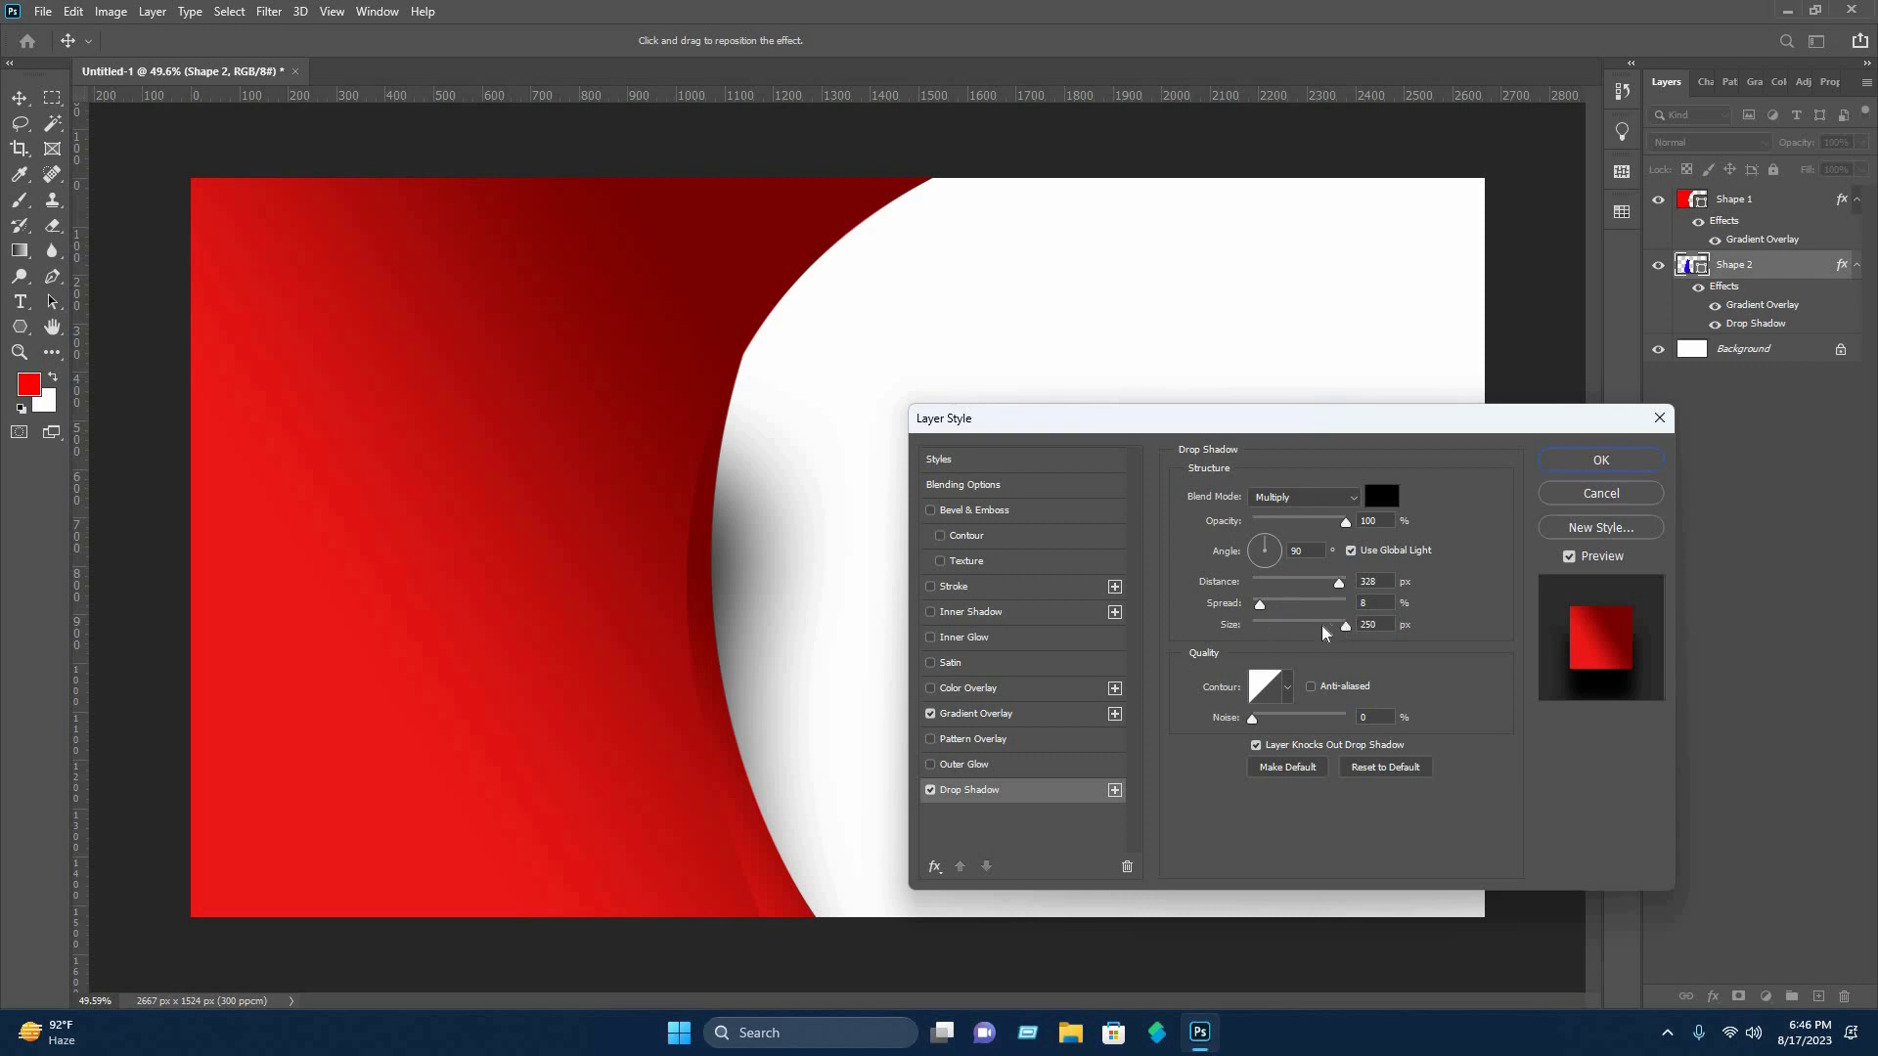
pyautogui.moveTo(1326, 634); pyautogui.dragTo(1265, 636)
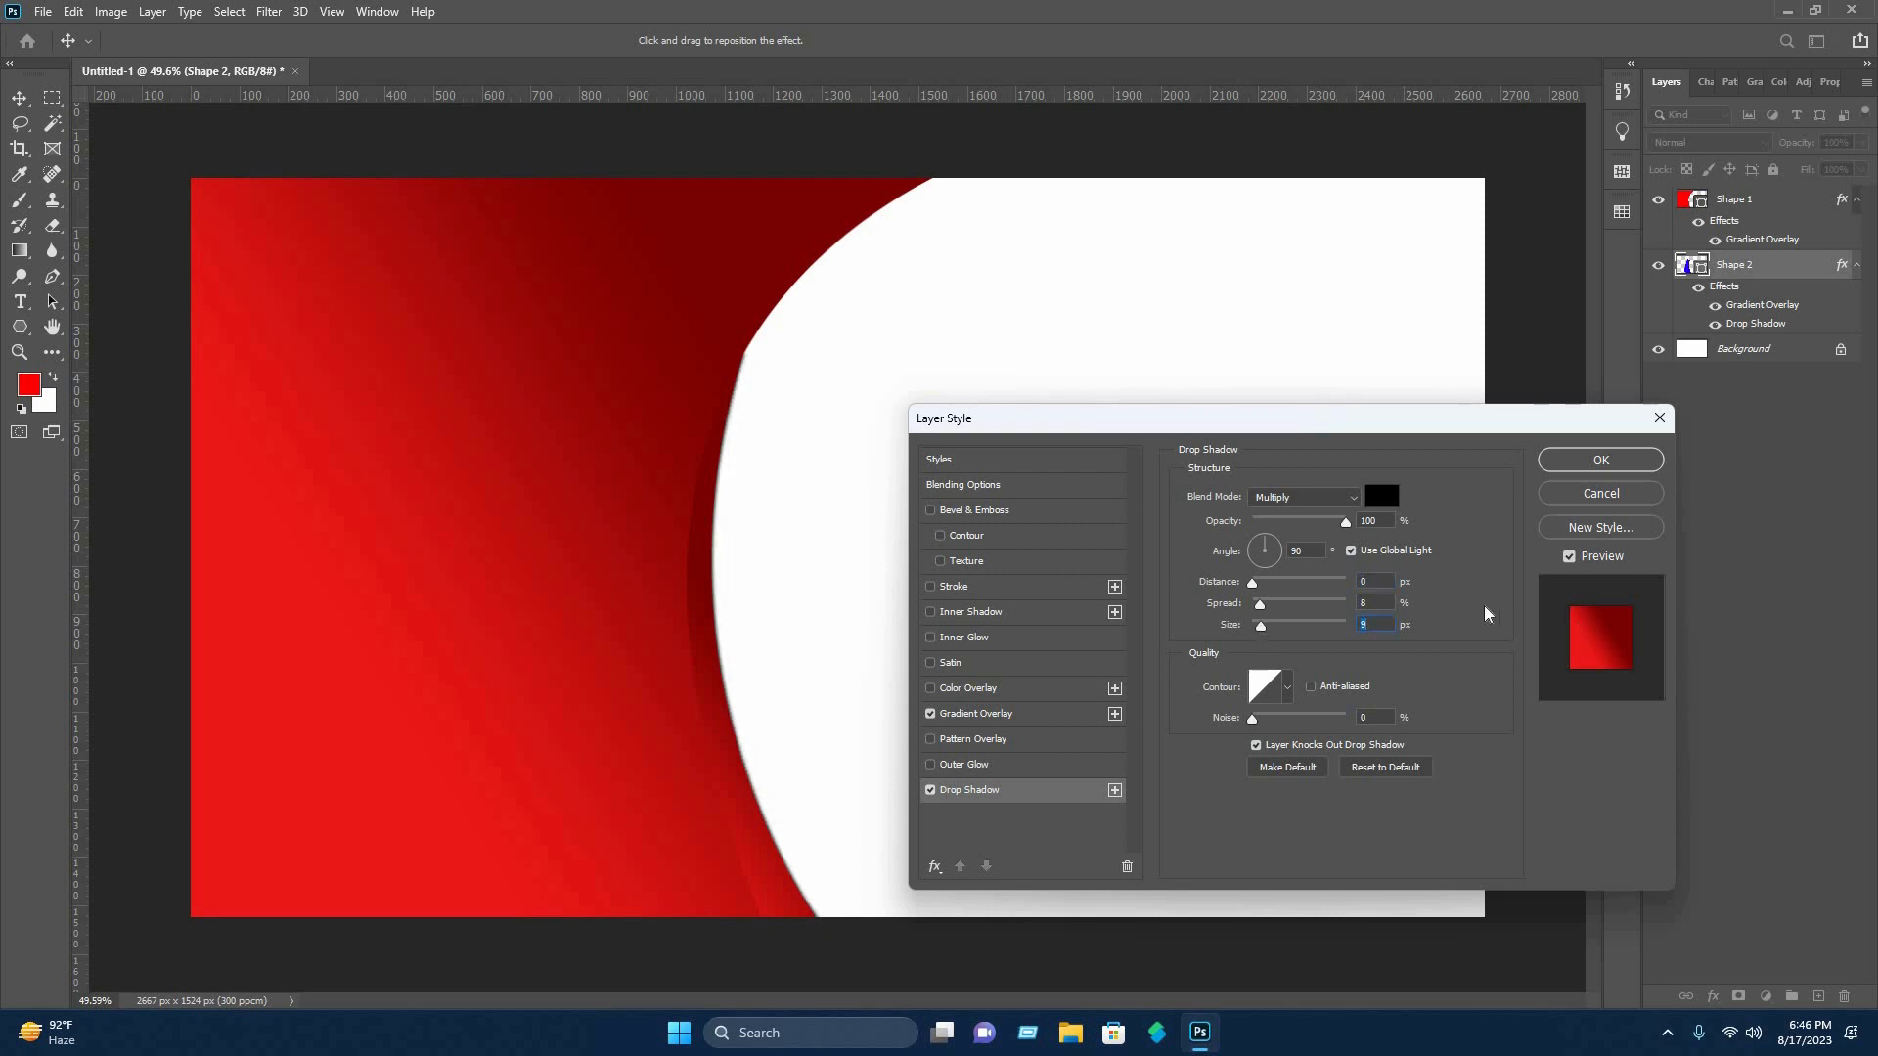
pyautogui.press('Return')
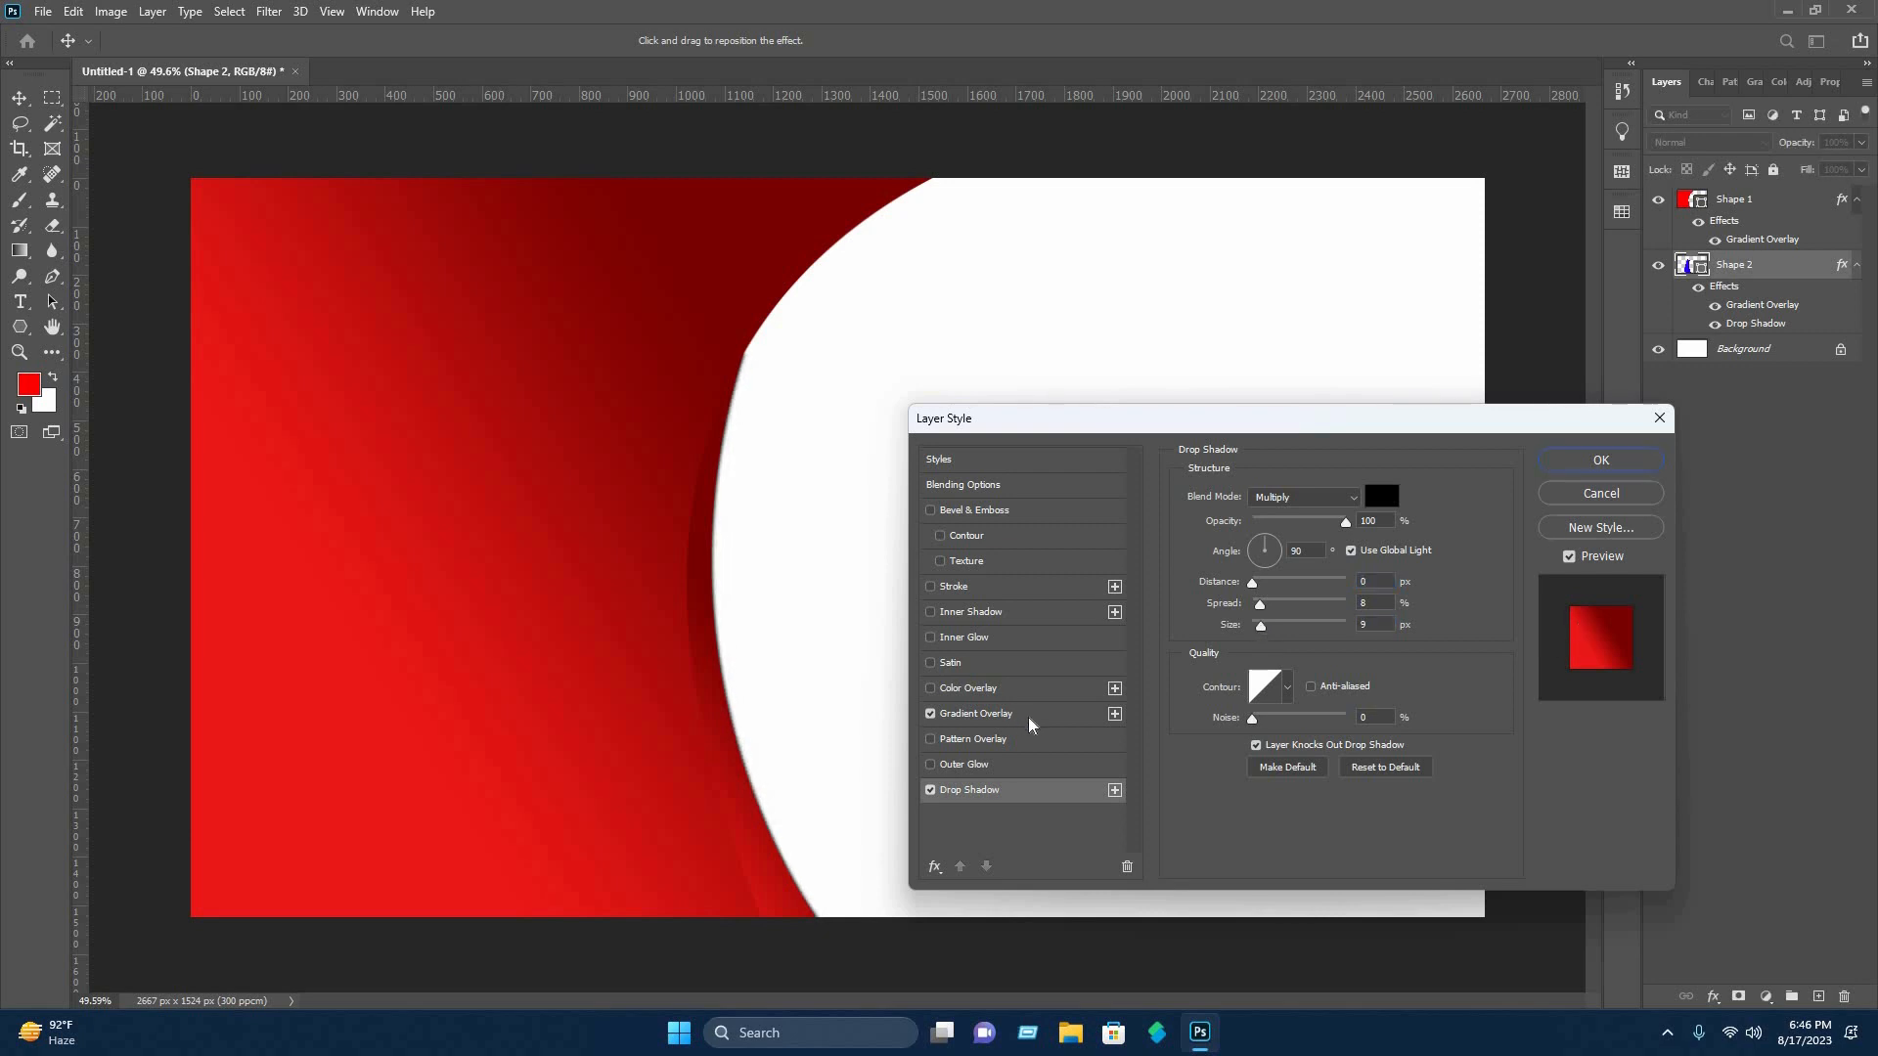
# Swap the stop order in Shape 2's overlay gradient, placing dark red near the start and red at 84%.
pyautogui.click(1097, 713)
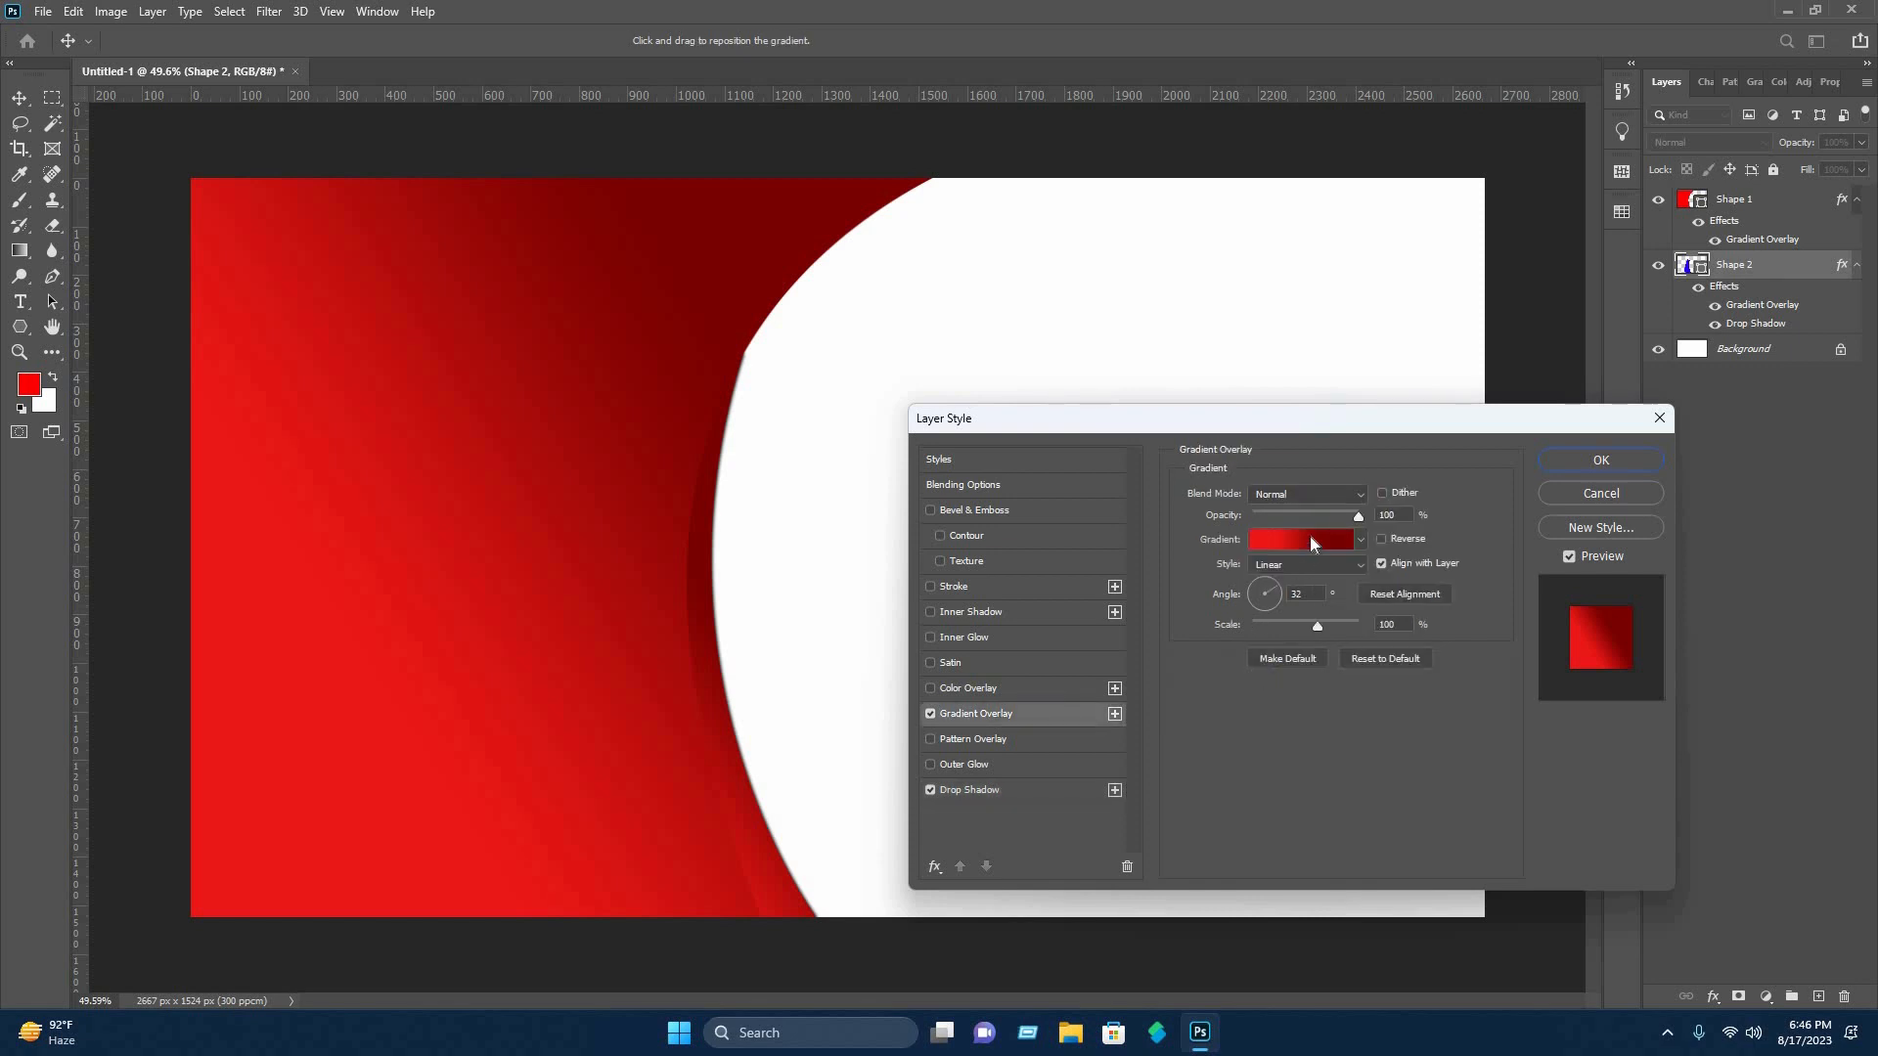
pyautogui.click(1311, 540)
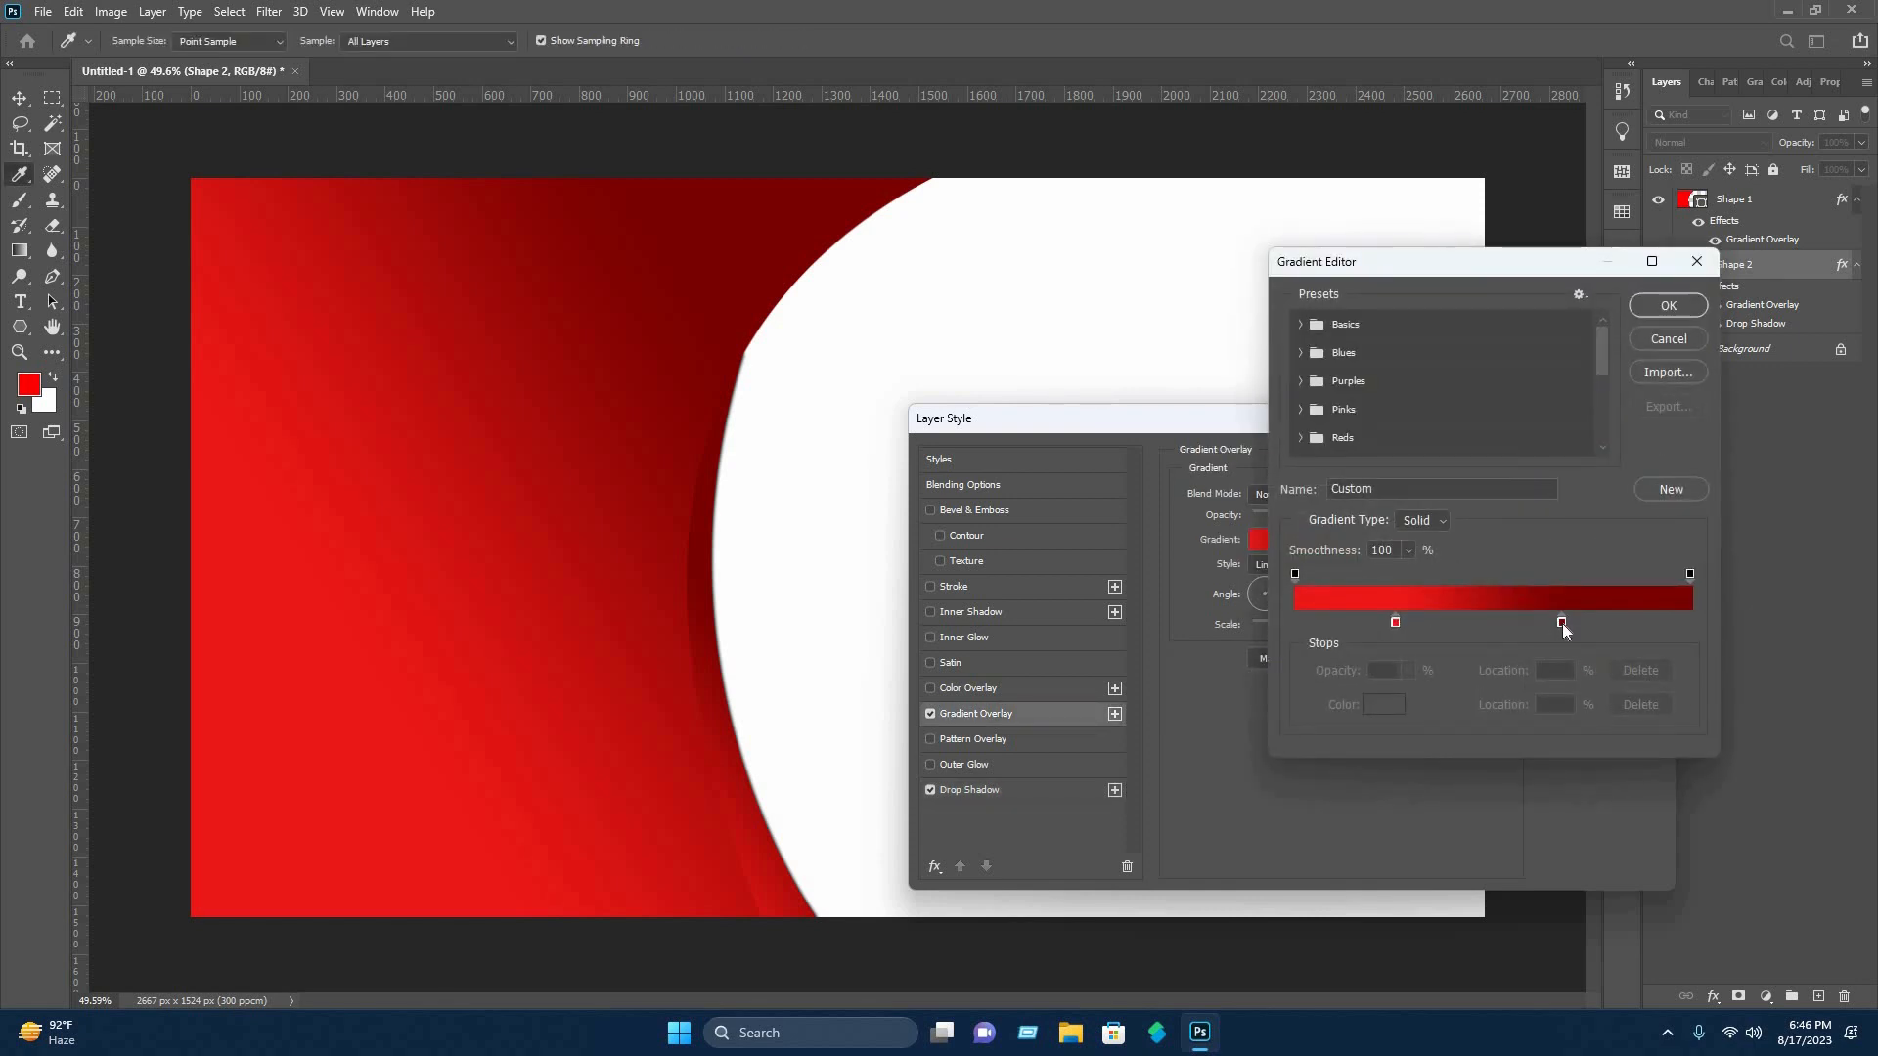
pyautogui.click(1562, 624)
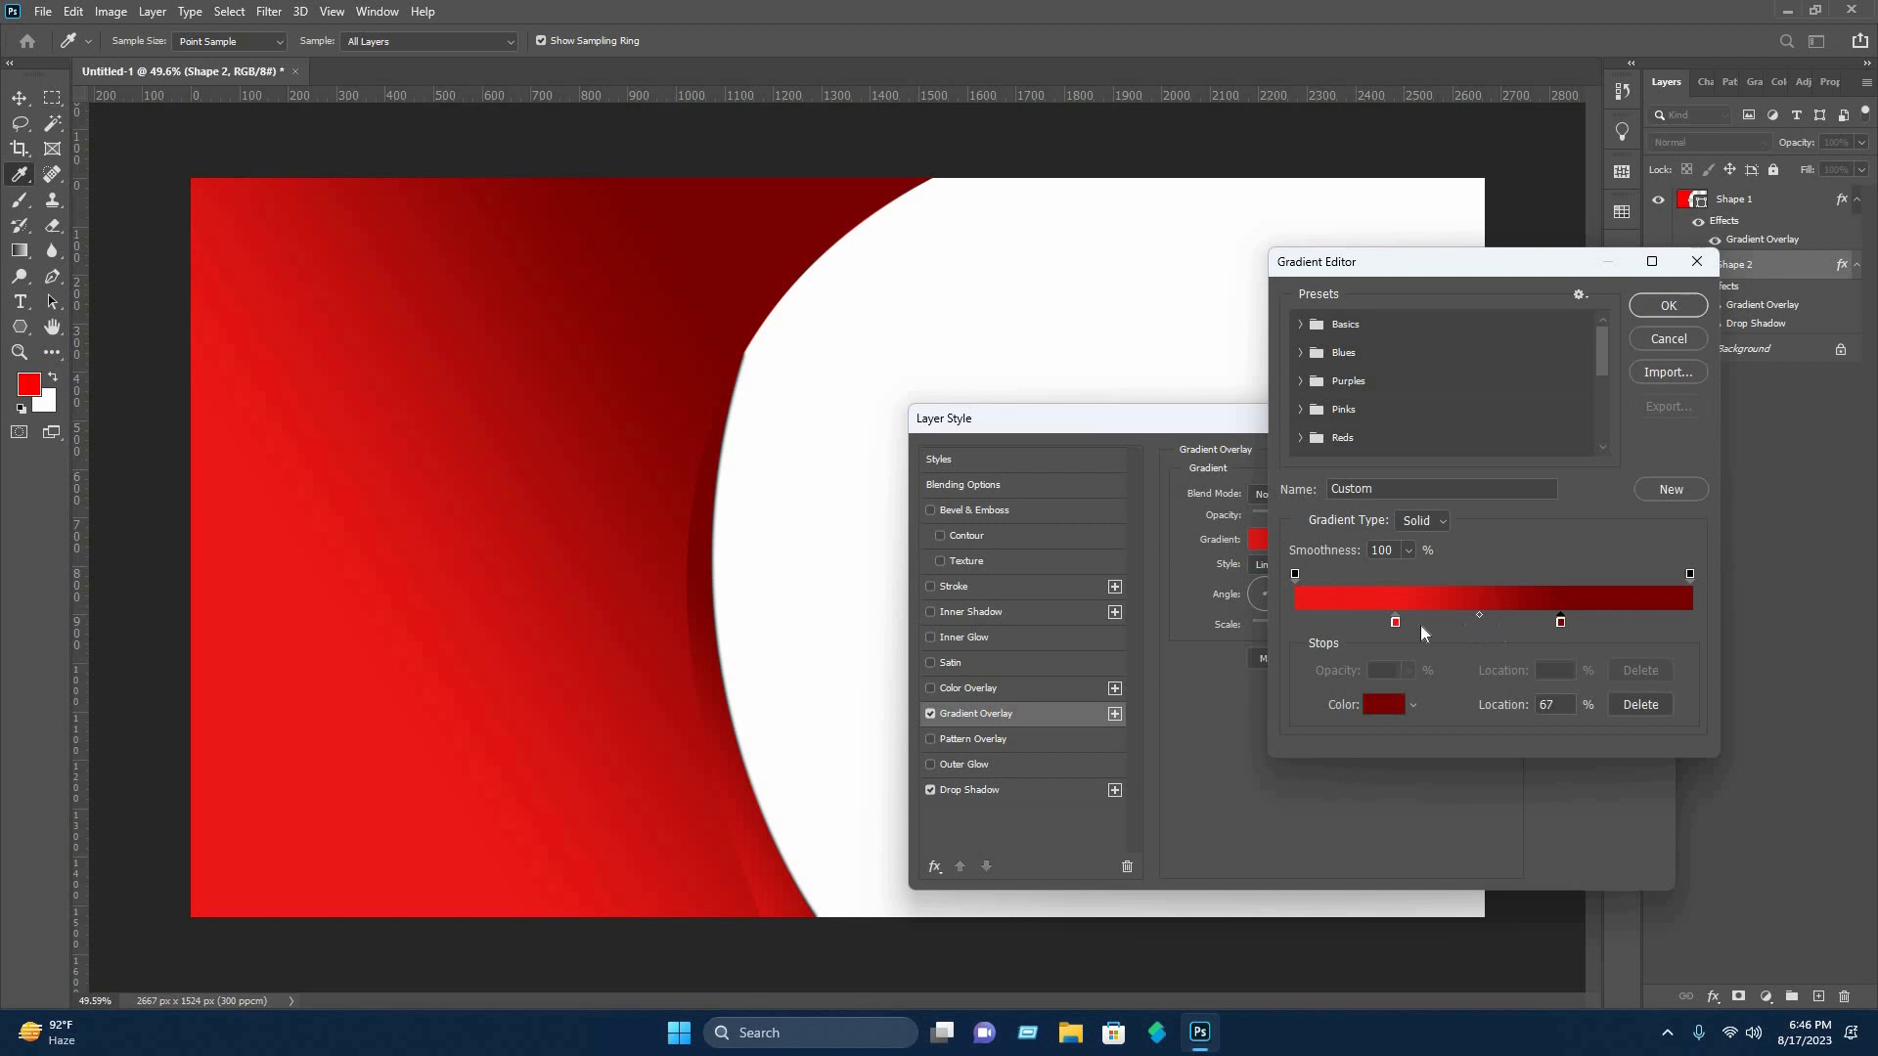
pyautogui.moveTo(1421, 626); pyautogui.dragTo(1625, 624)
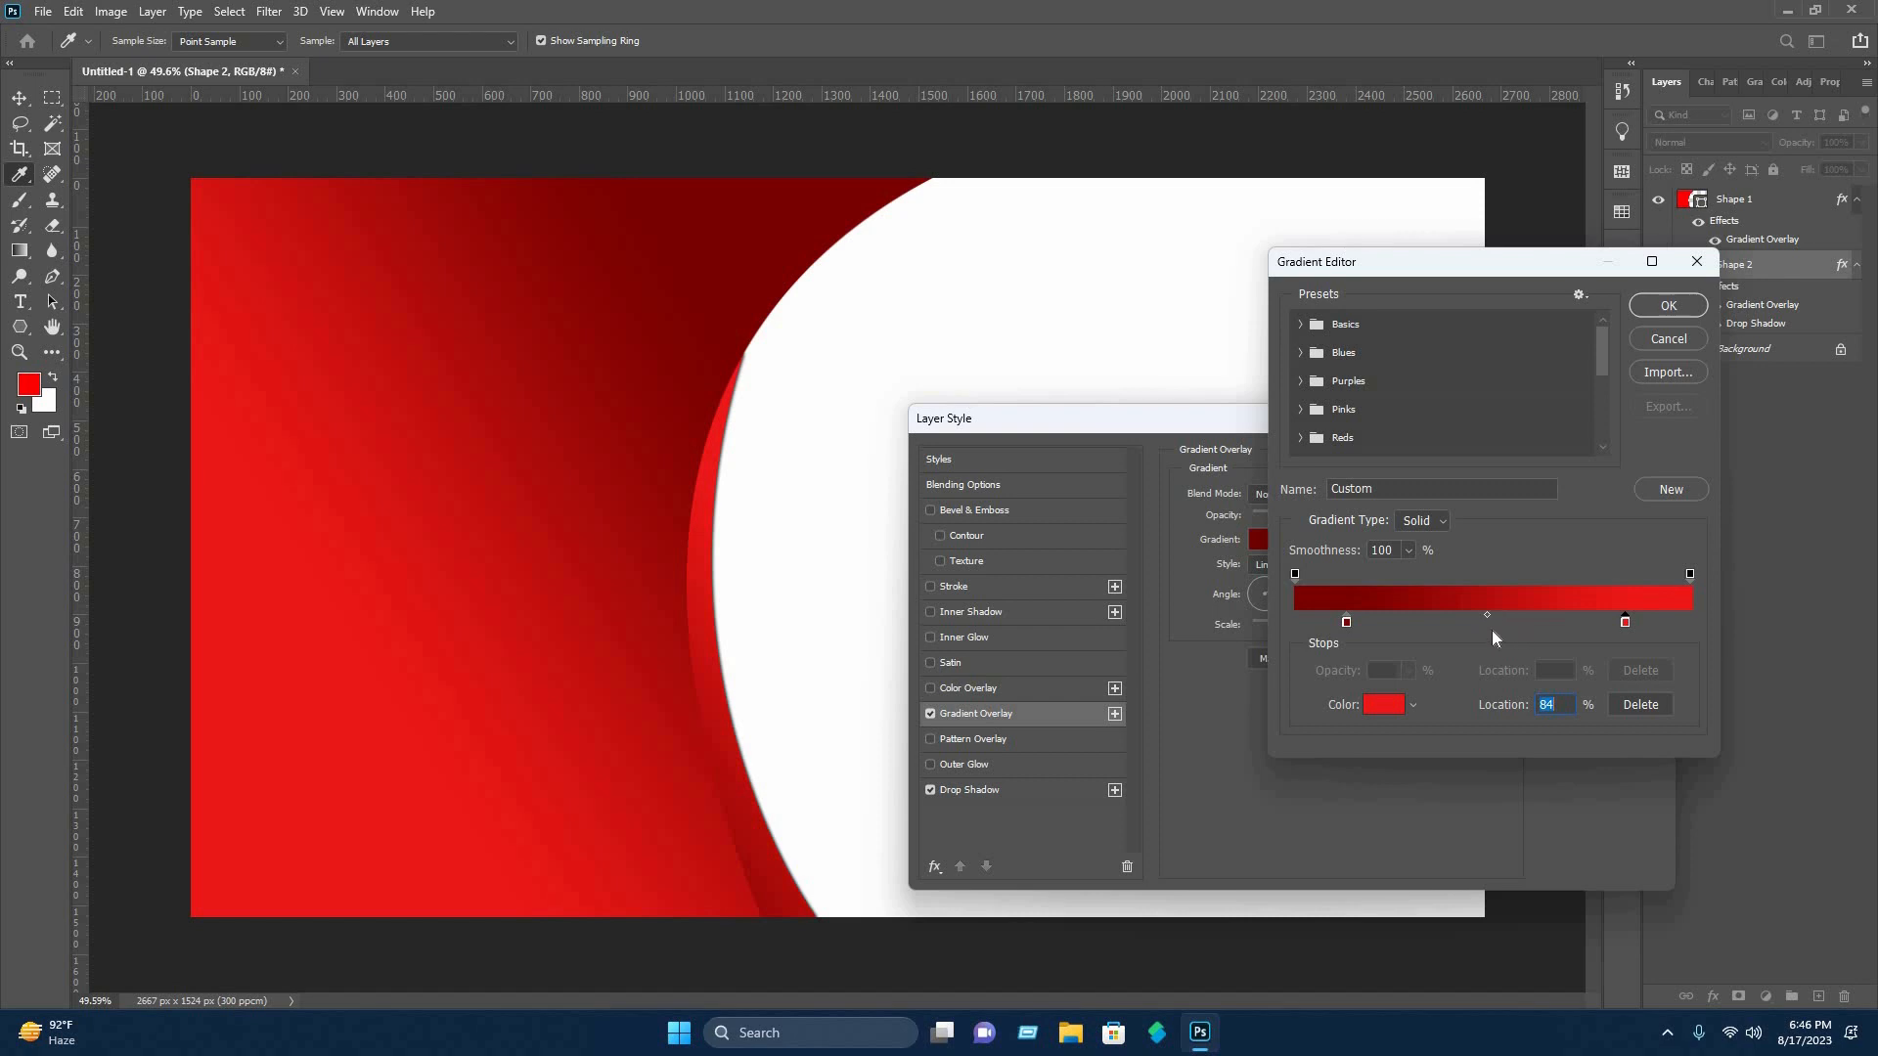
# Add a light red (fd5353) stop at 50% to Shape 2's gradient and apply the layer style.
pyautogui.click(1491, 624)
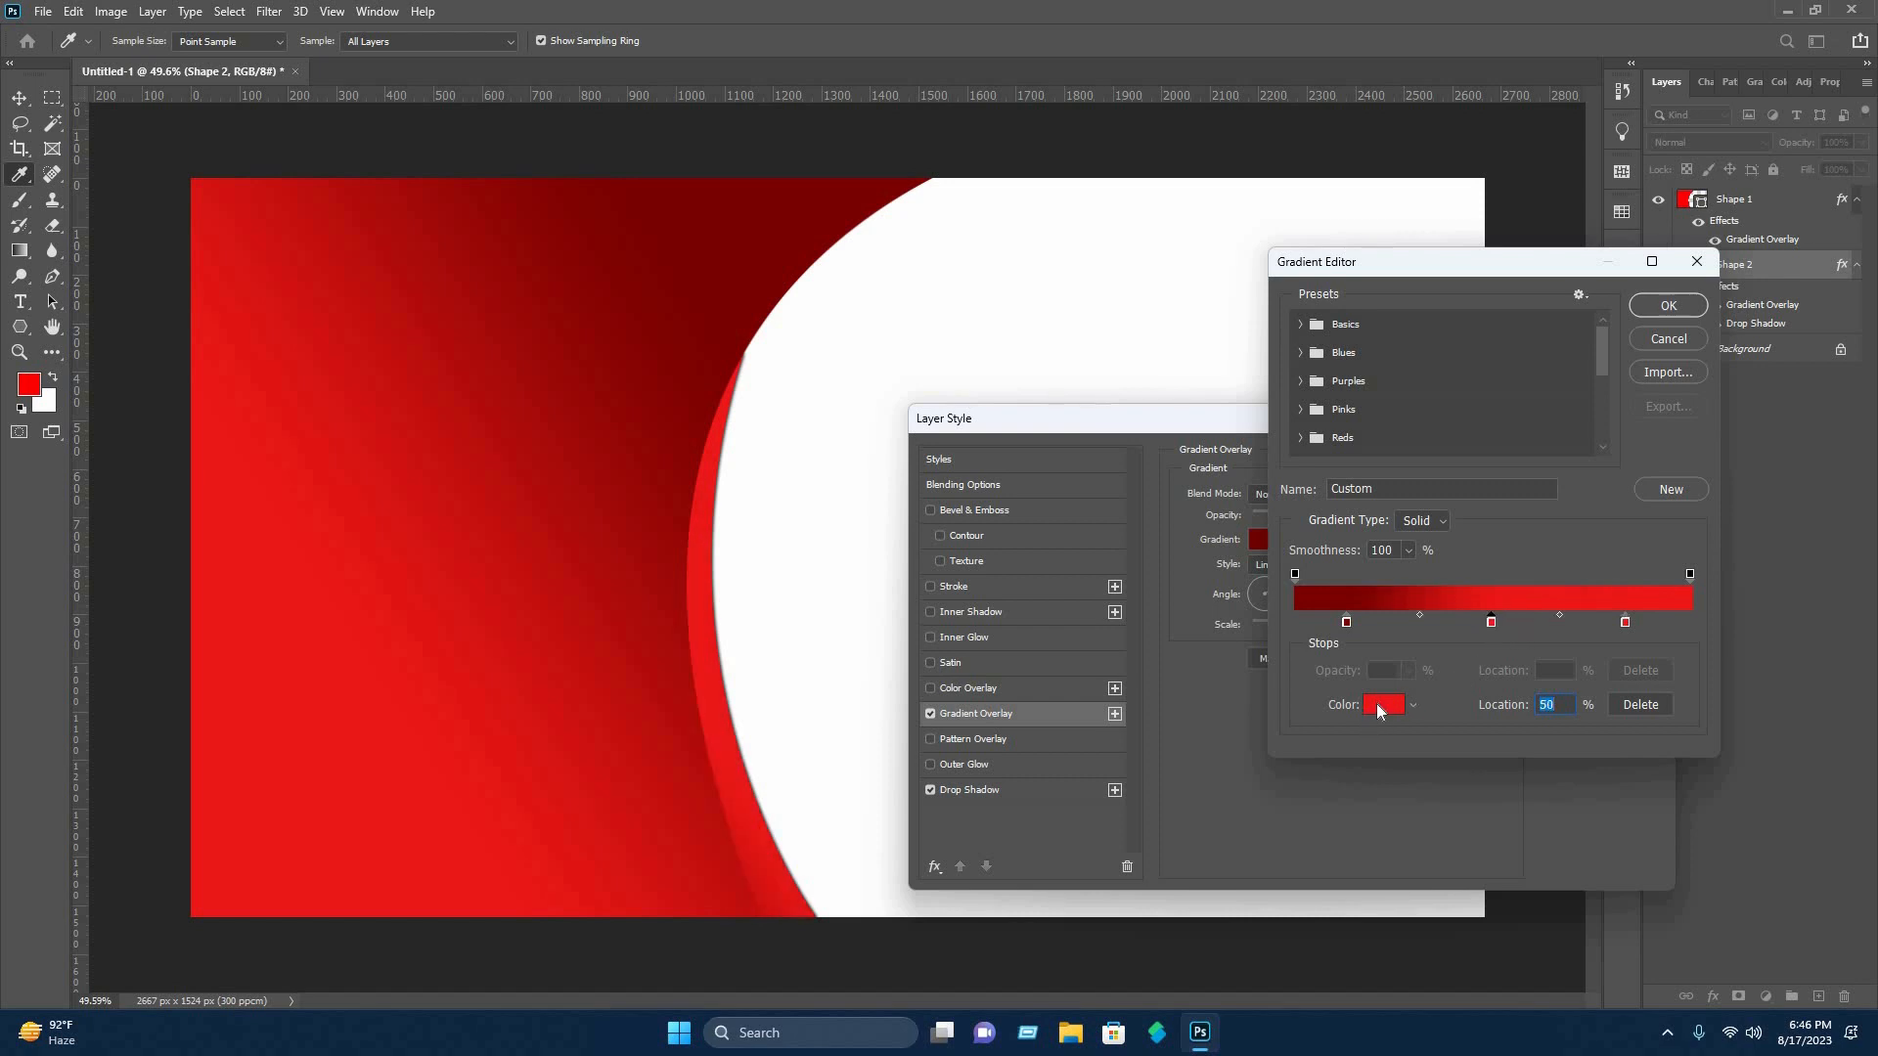
pyautogui.click(1382, 703)
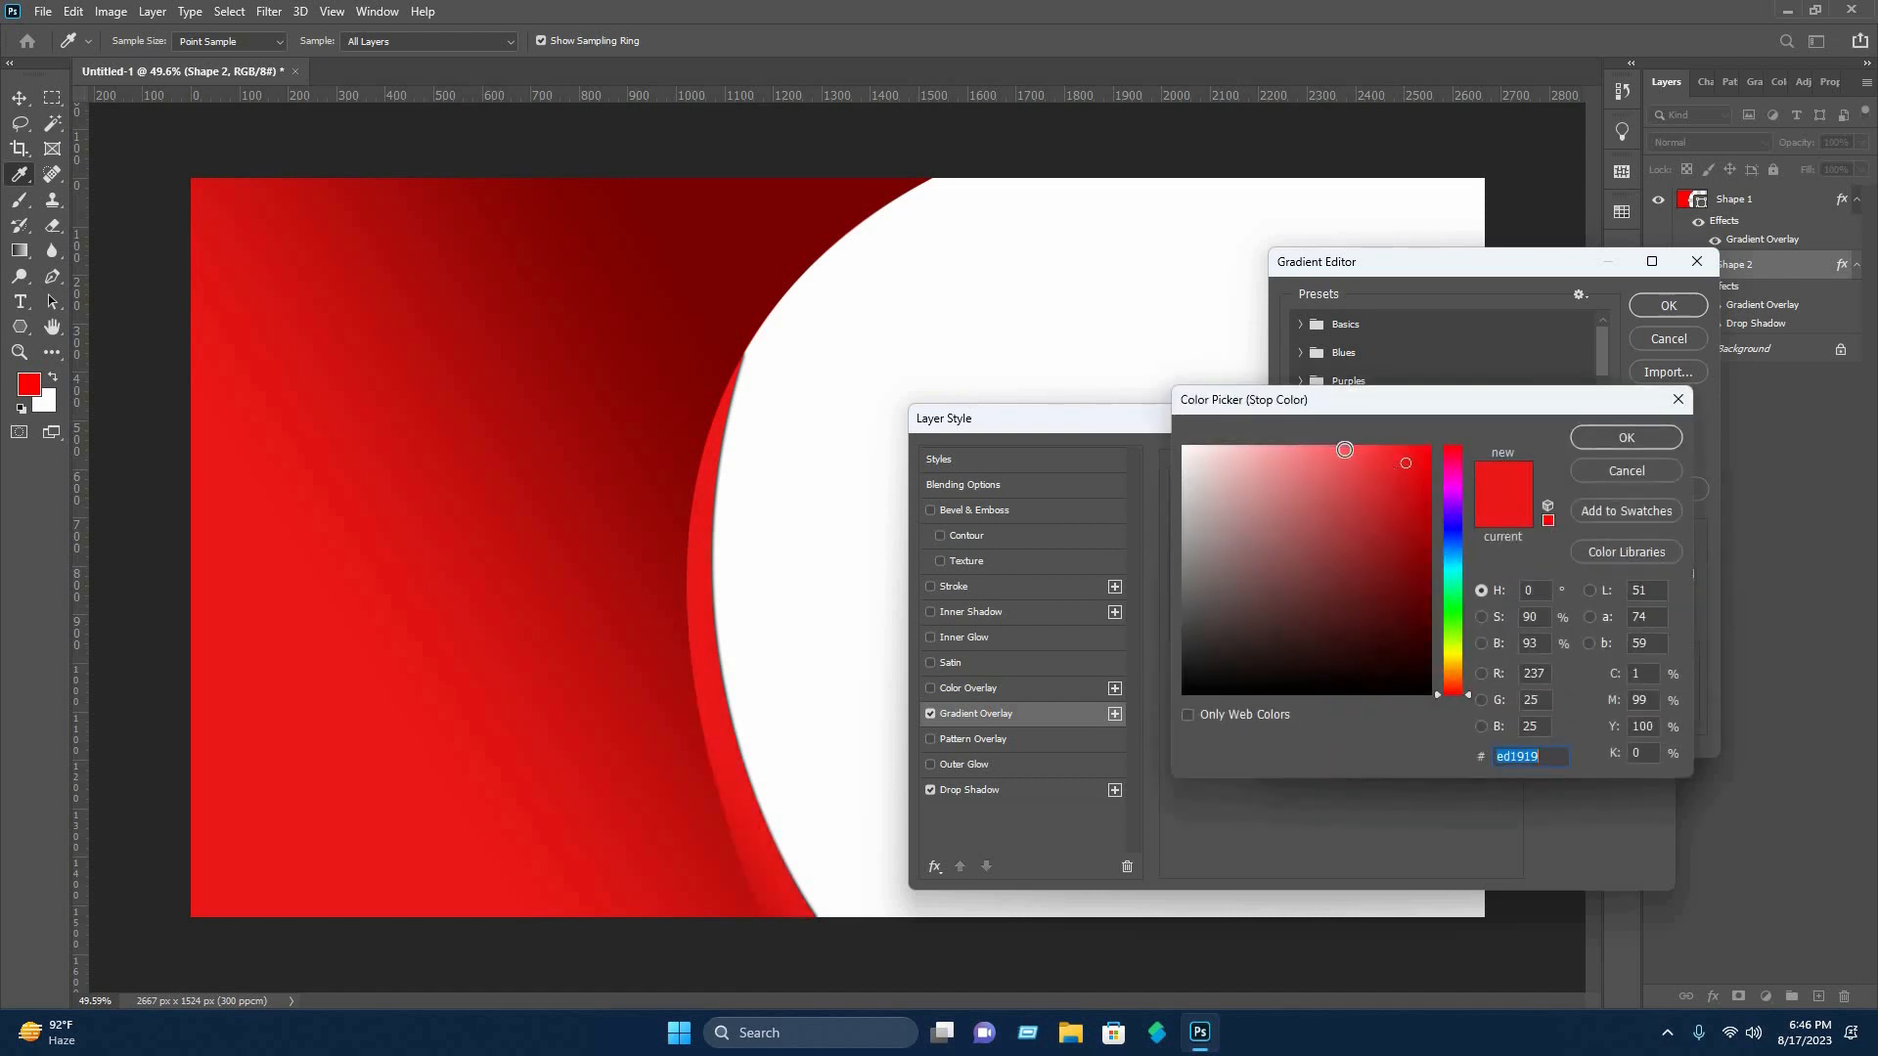
pyautogui.click(1350, 448)
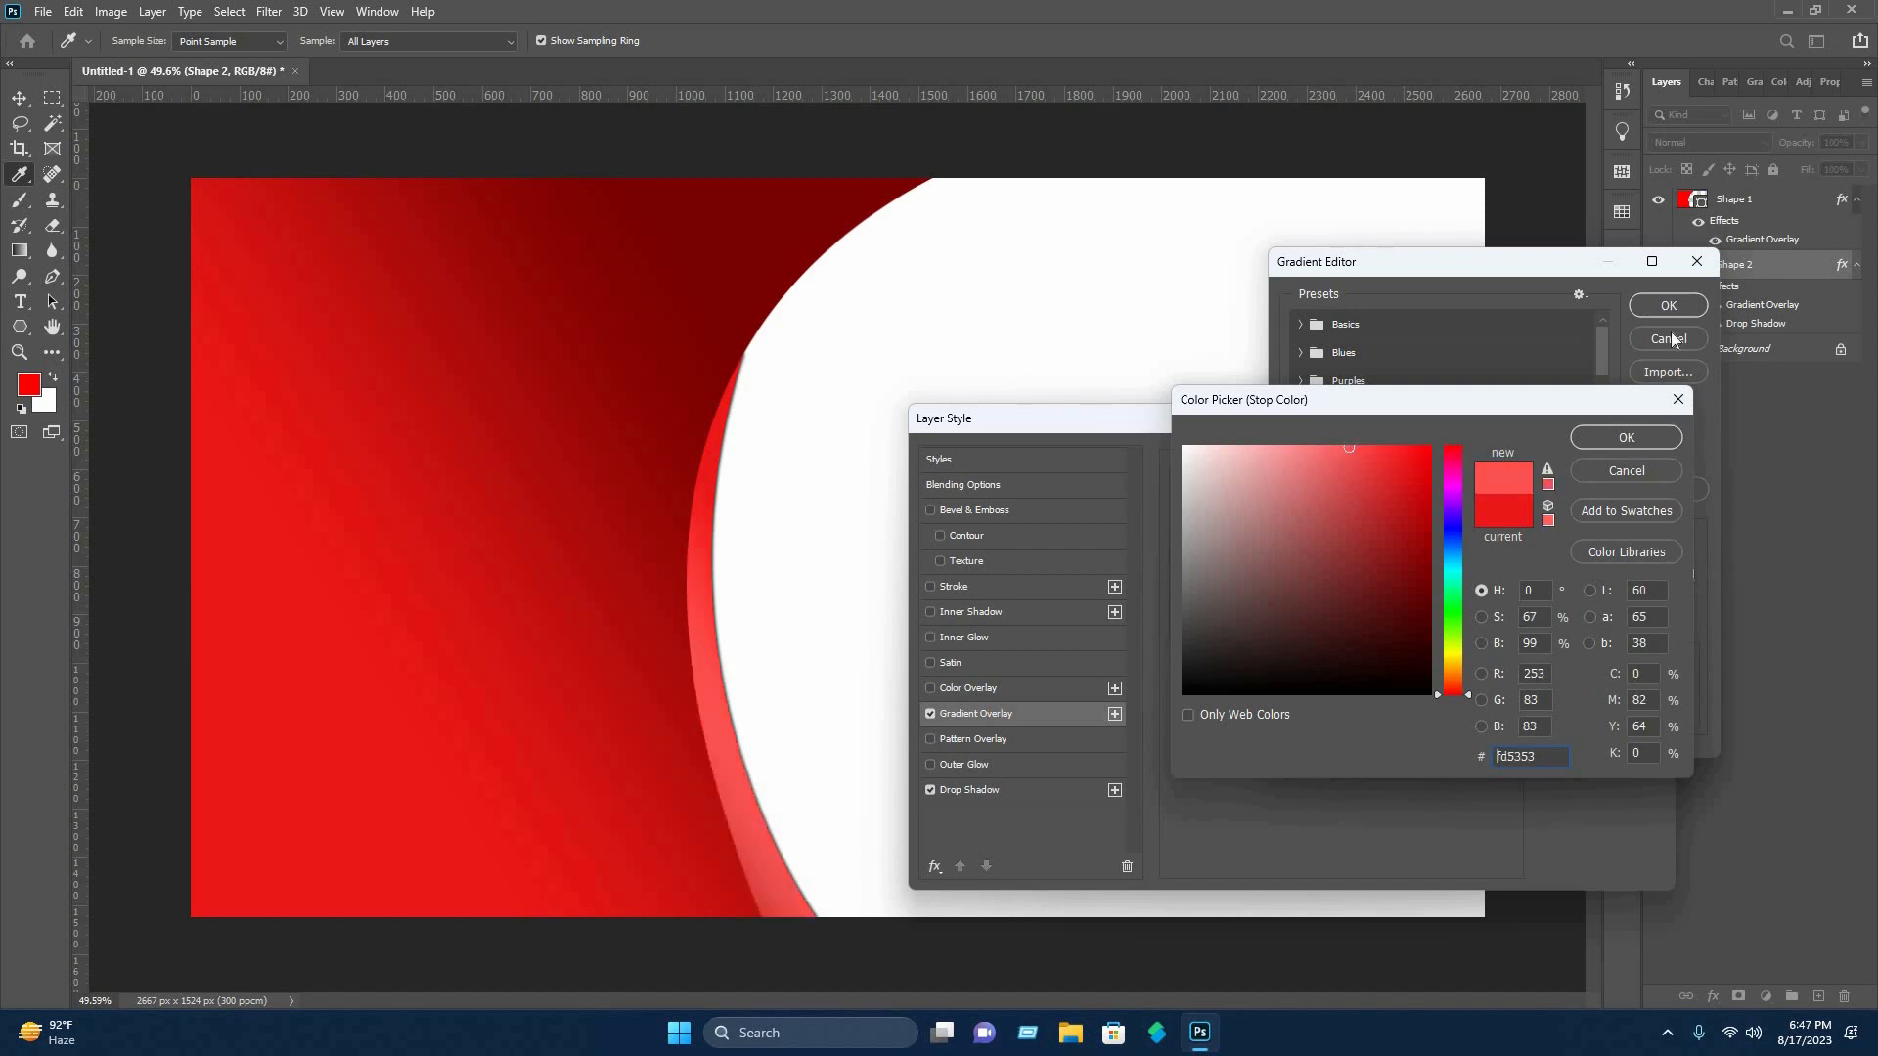
pyautogui.click(1667, 442)
pyautogui.press('Return')
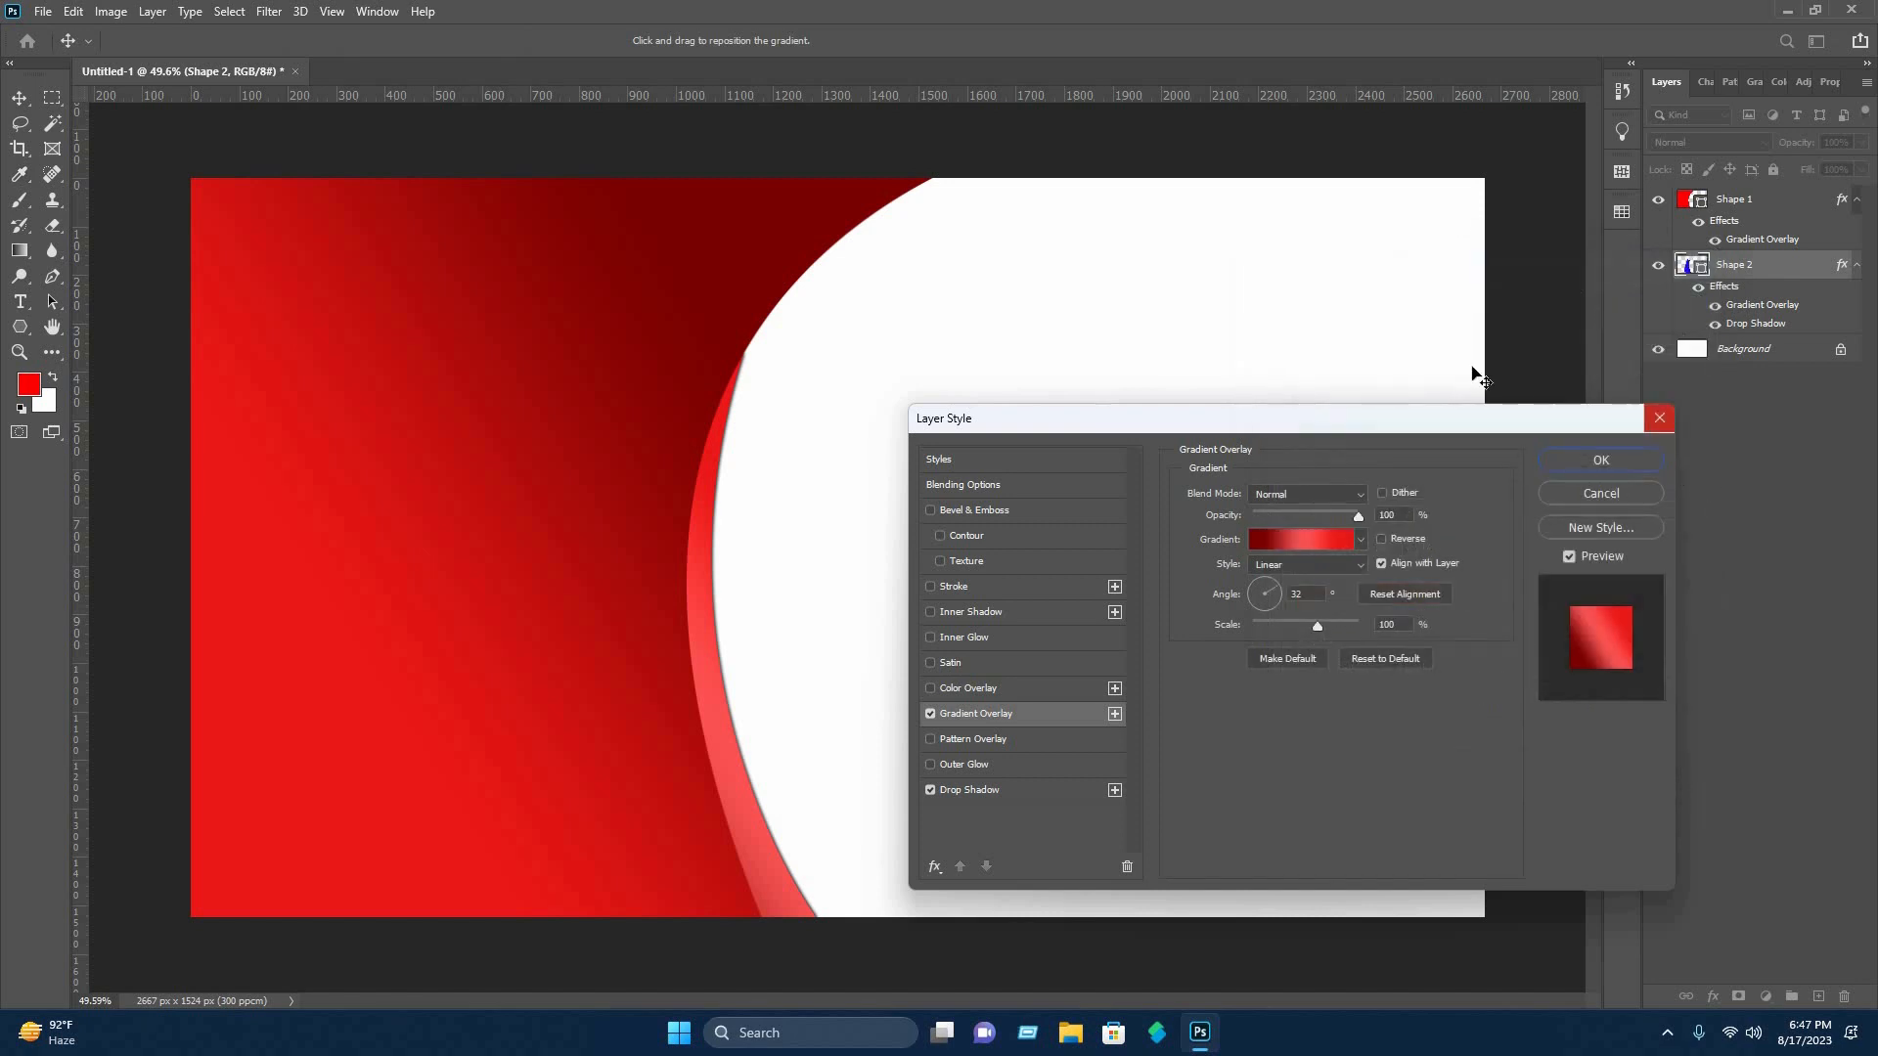
pyautogui.press('Return')
pyautogui.click(1453, 349)
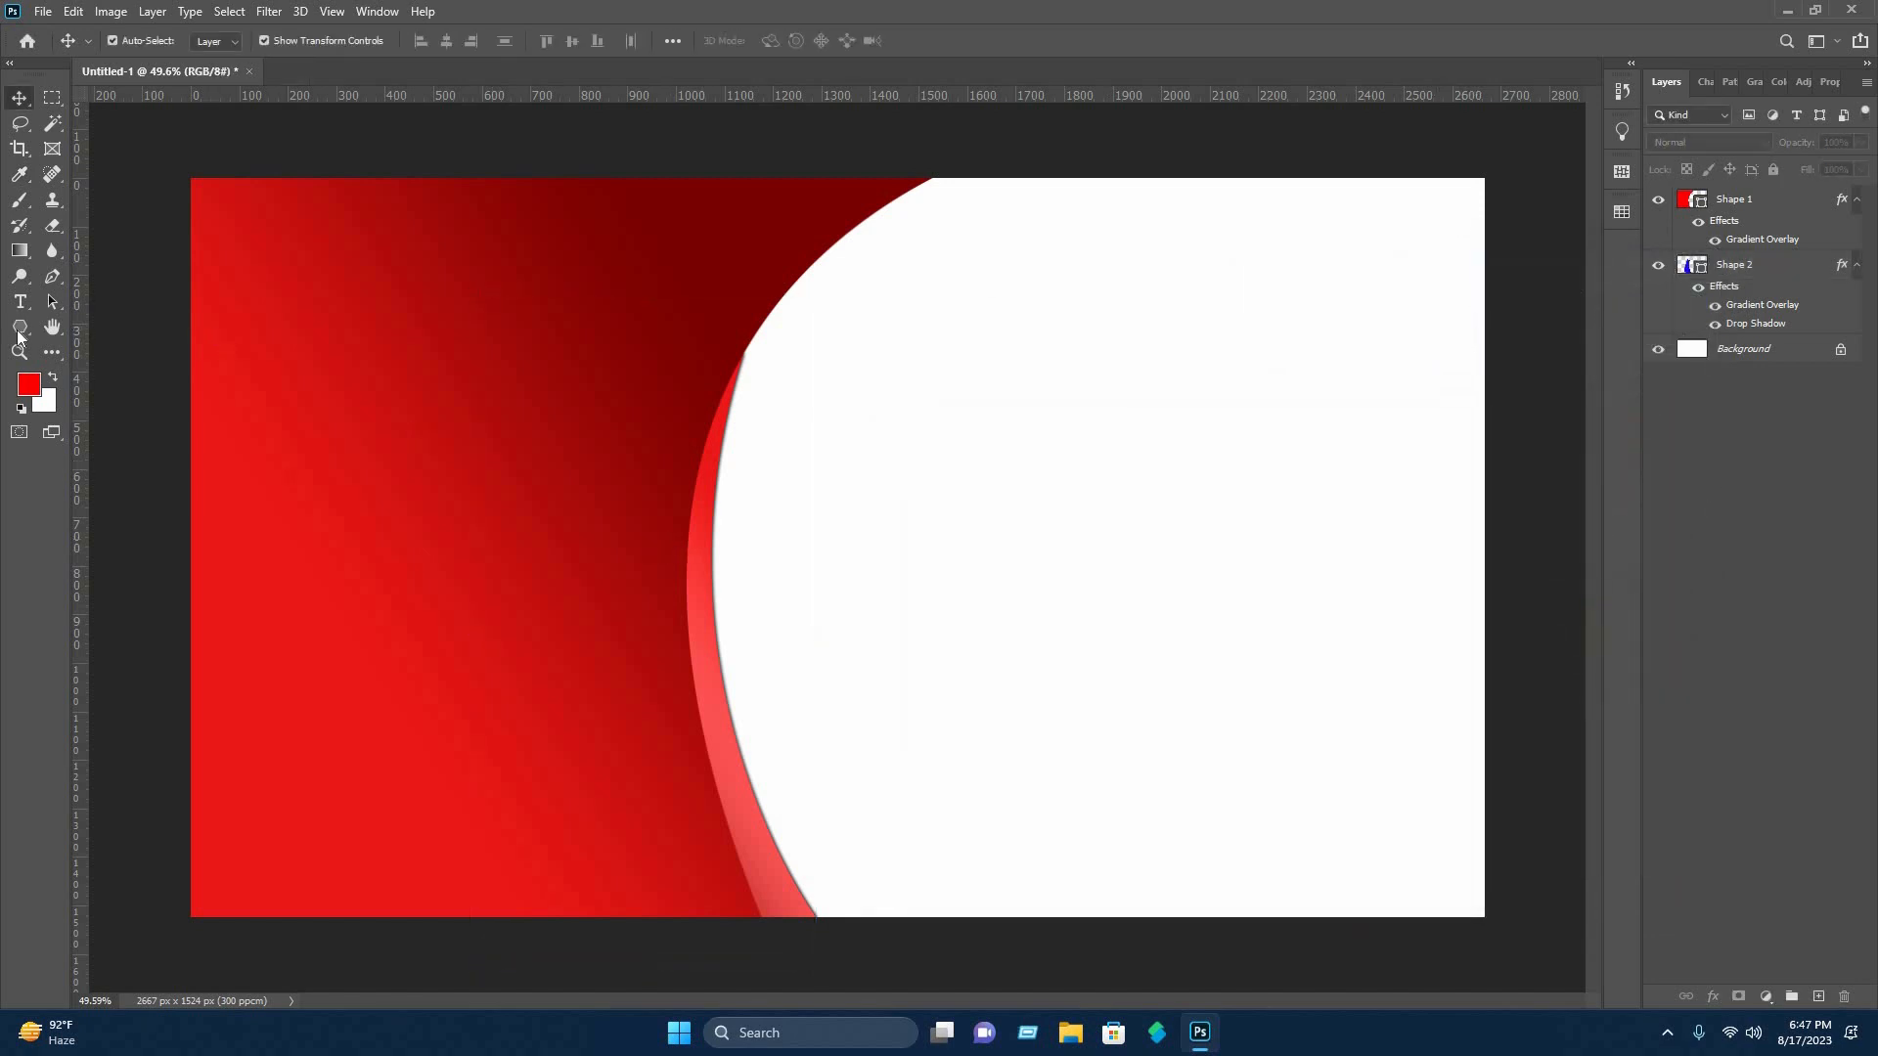
# Draw a red horizontal rectangle, about 1711 × 209 px, from the curved edge across the white area past the canvas's right edge.
pyautogui.click(19, 331)
pyautogui.click(18, 327)
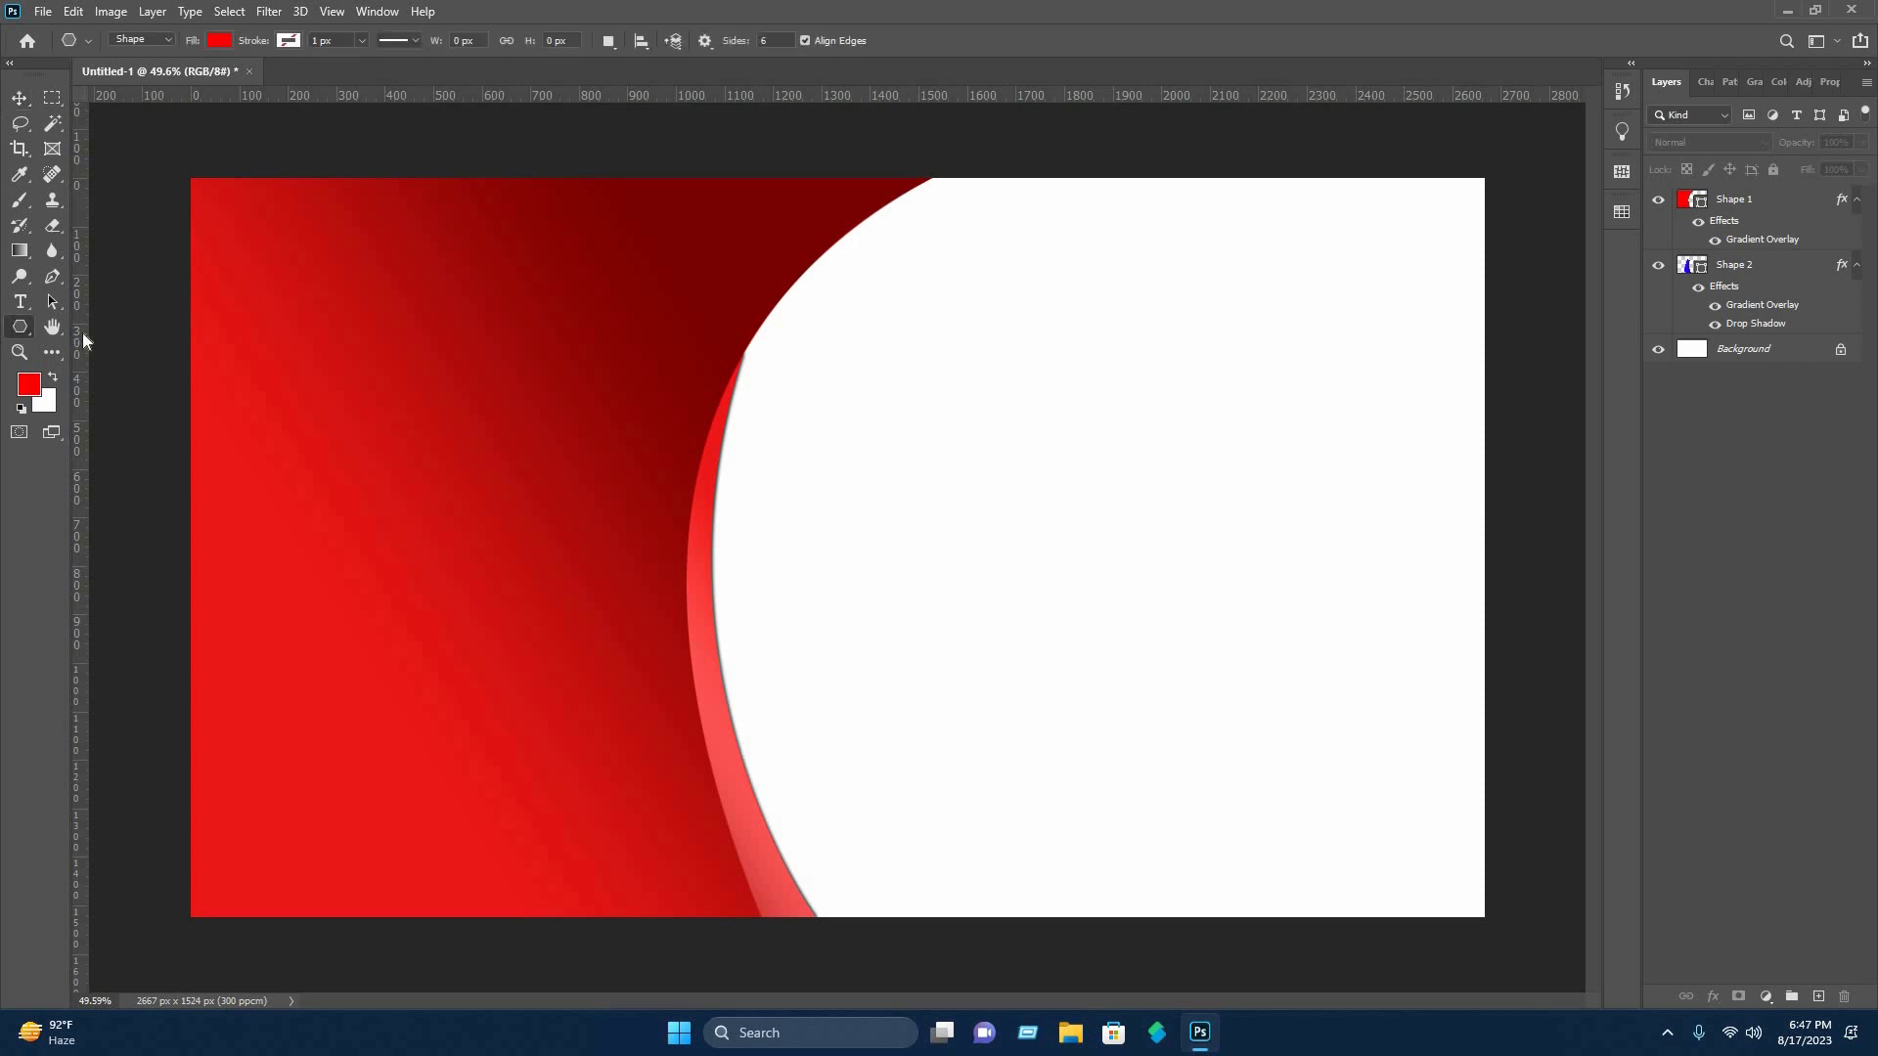
pyautogui.click(109, 328)
pyautogui.click(672, 399)
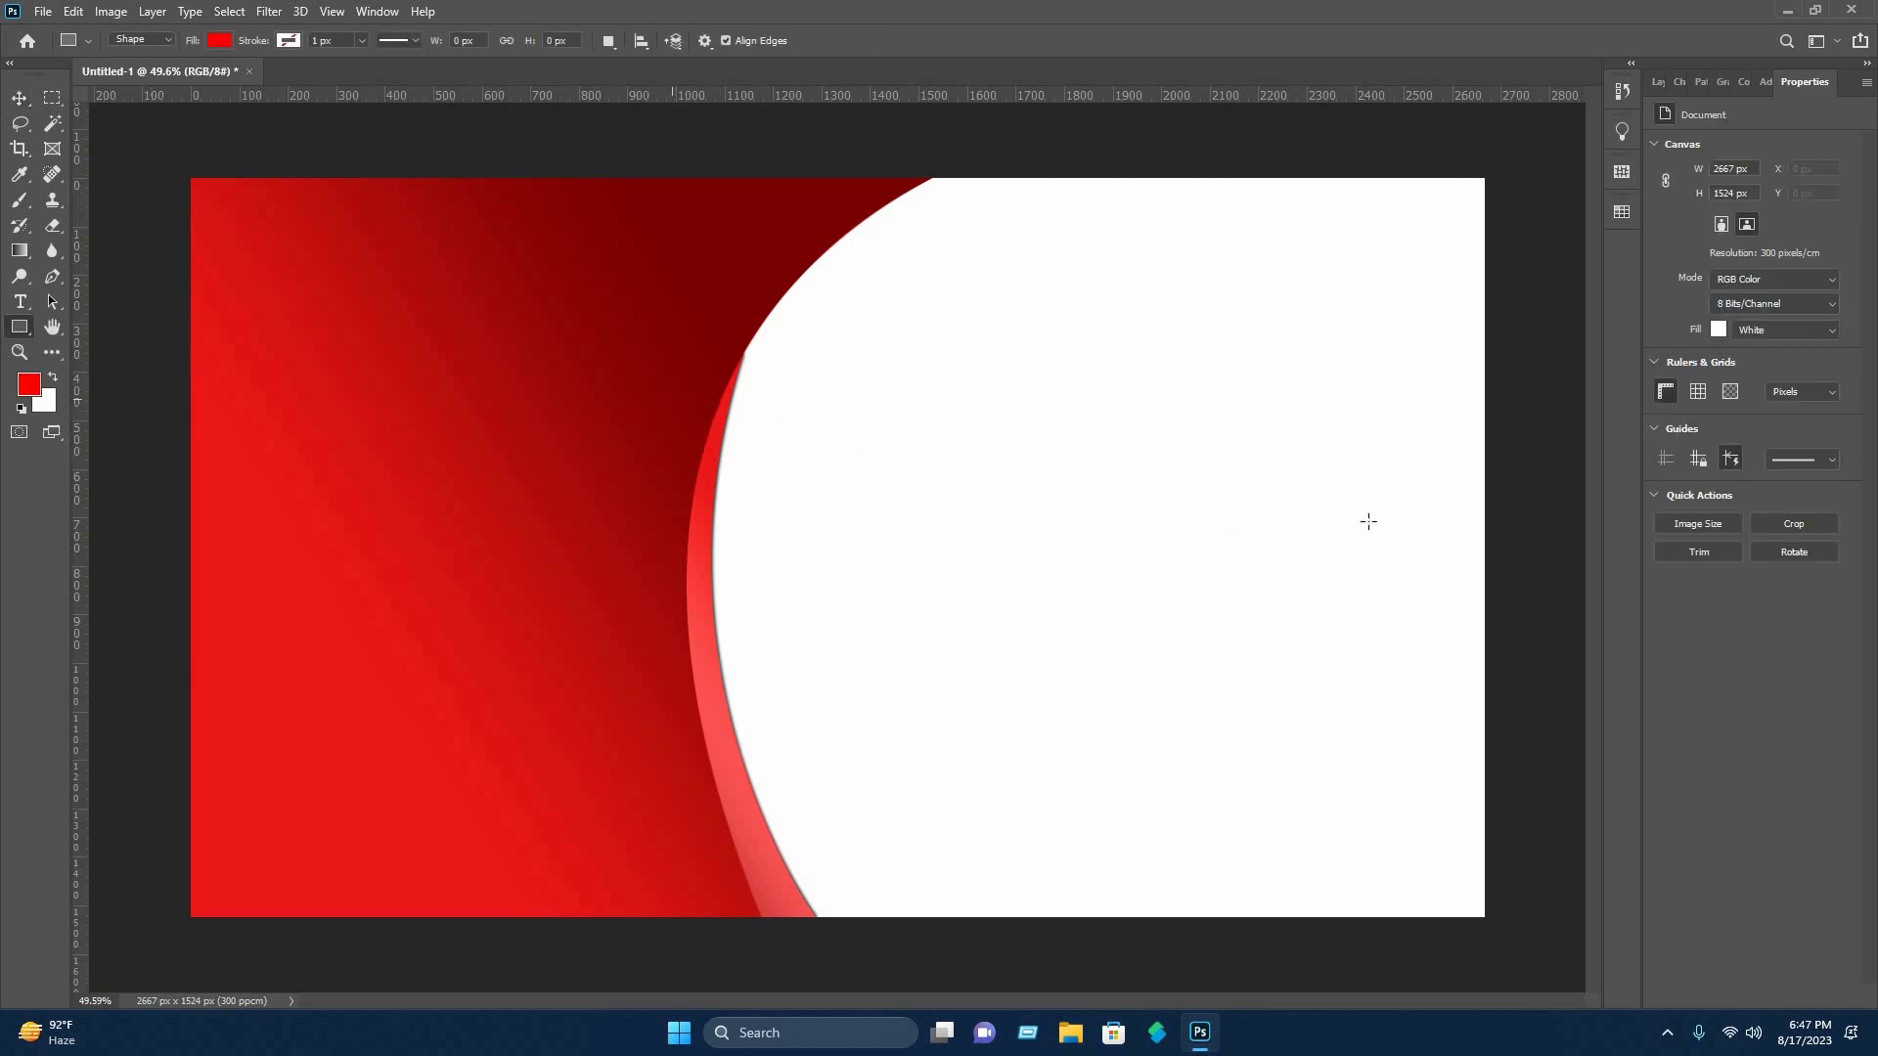
pyautogui.moveTo(1369, 522); pyautogui.dragTo(1501, 500)
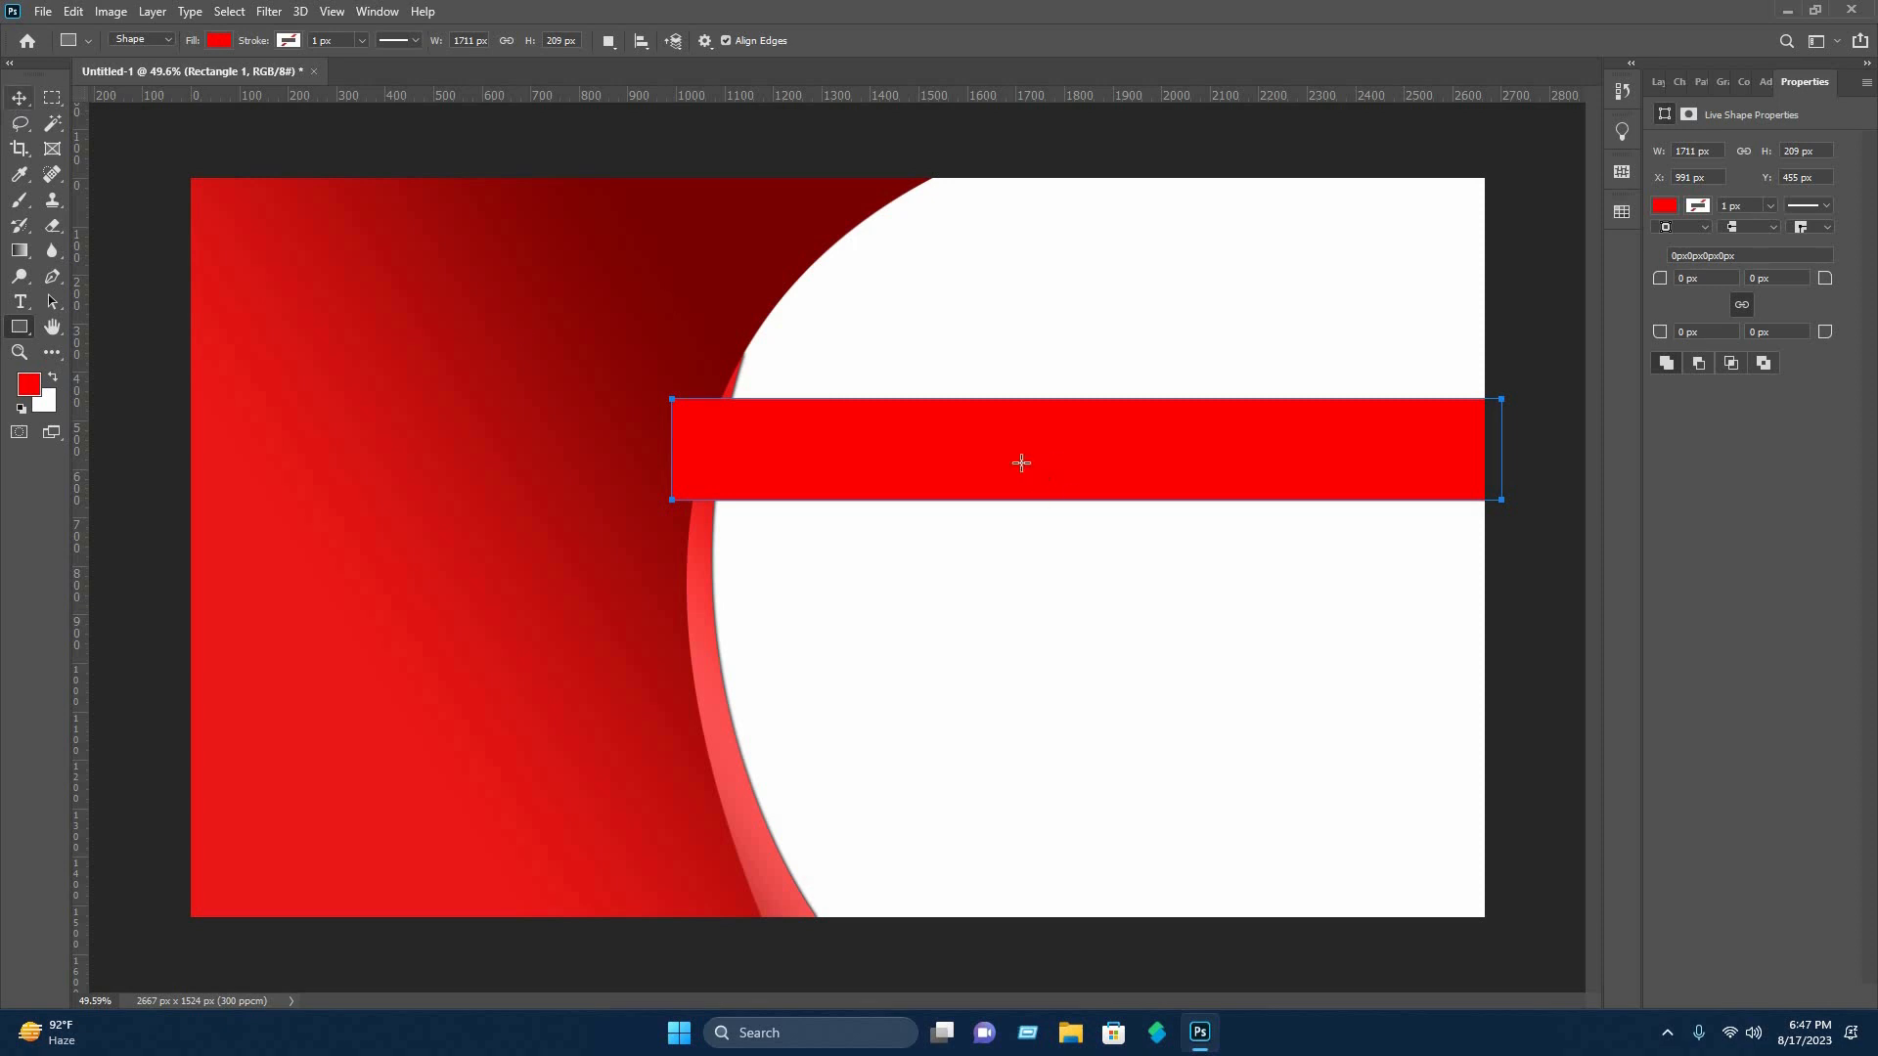
# Duplicate the red rectangle twice, stacking the copies directly below it at Y 664 px and 873 px.
pyautogui.click(18, 97)
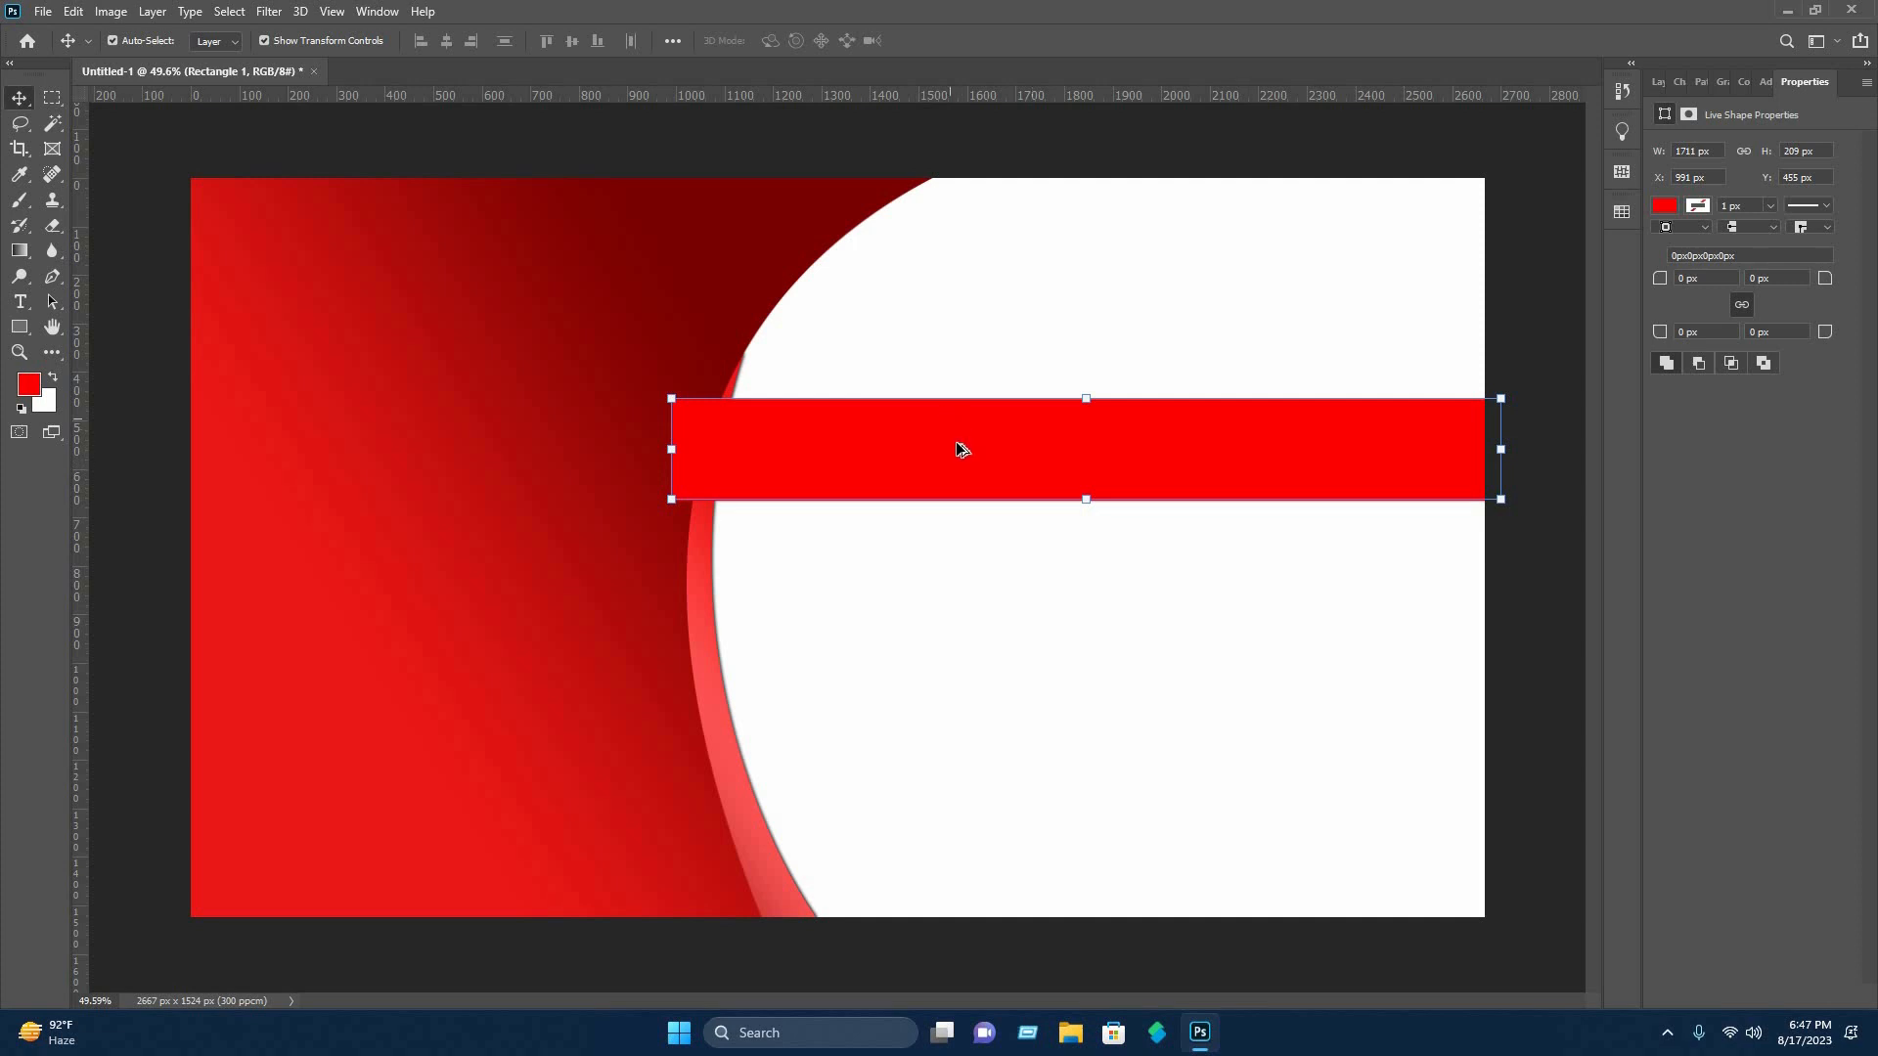
pyautogui.moveTo(967, 450); pyautogui.dragTo(964, 550)
pyautogui.moveTo(963, 550); pyautogui.dragTo(969, 644)
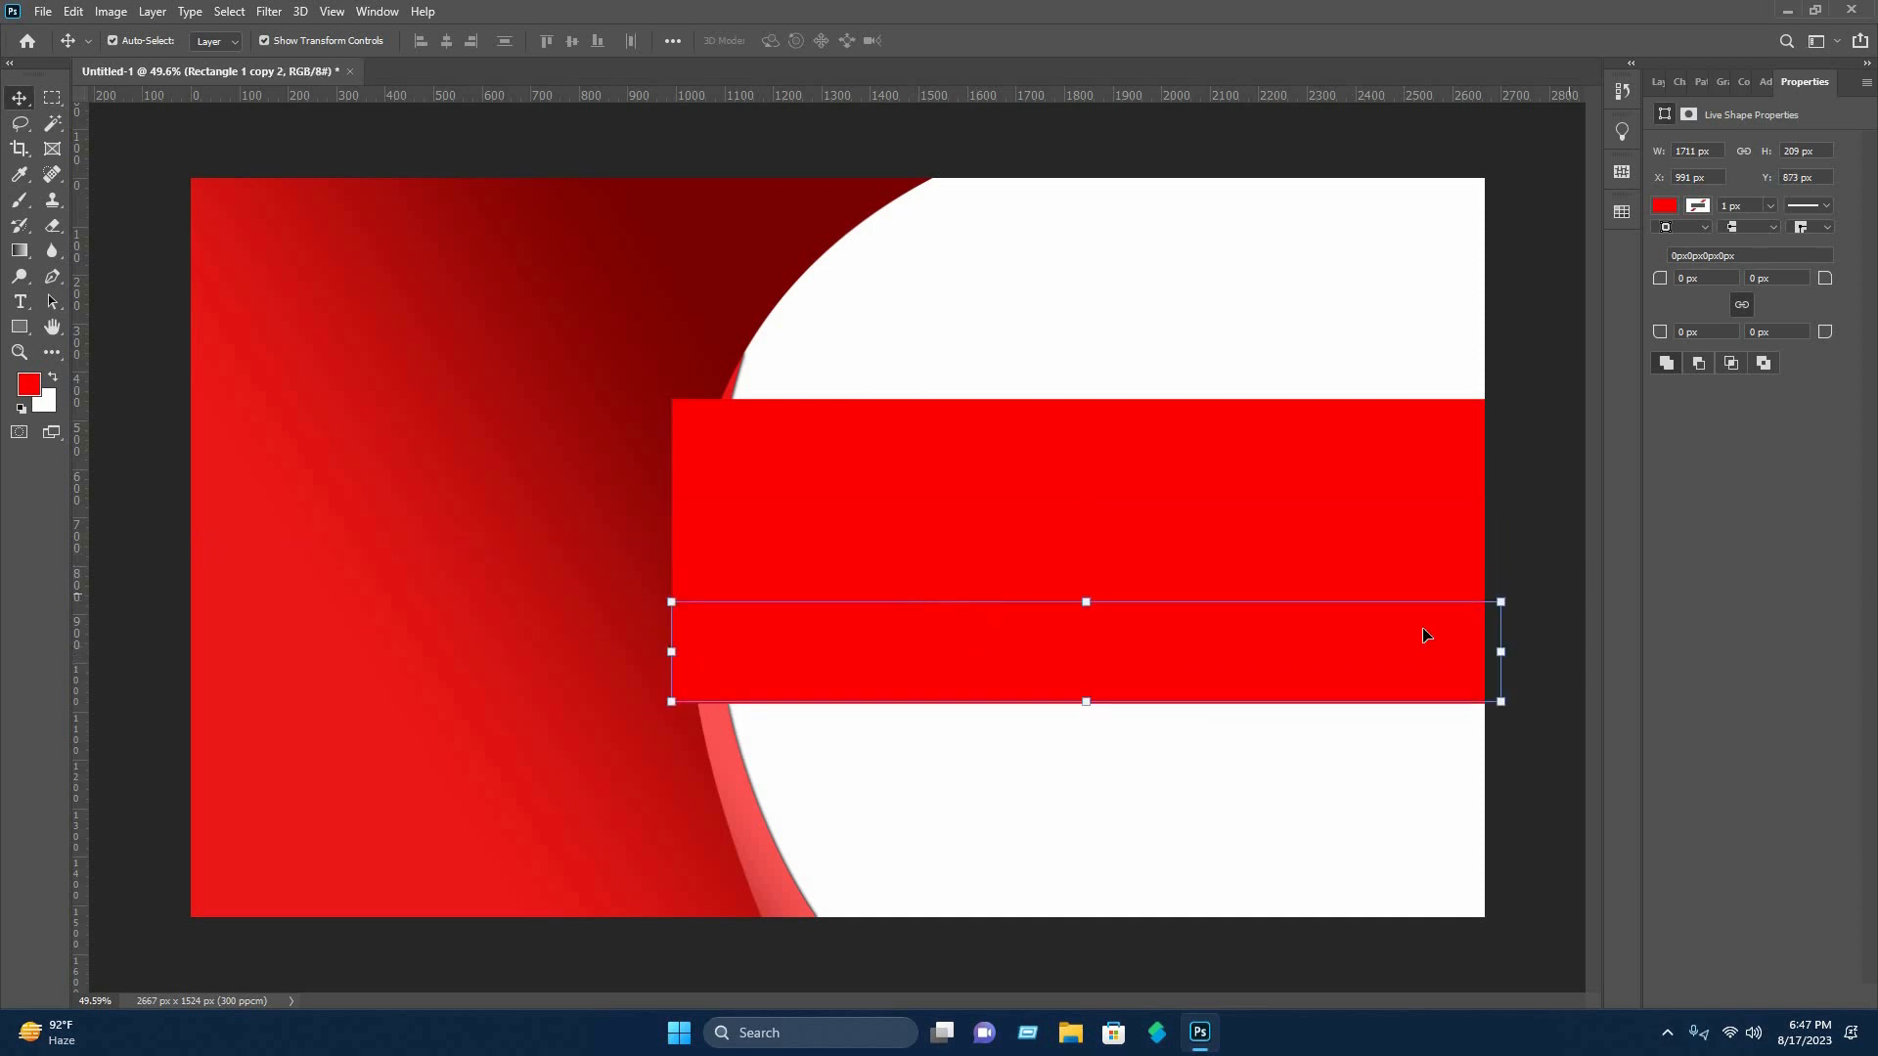
# Change the lowest rectangle's fill to light red (fe6262).
pyautogui.click(1671, 209)
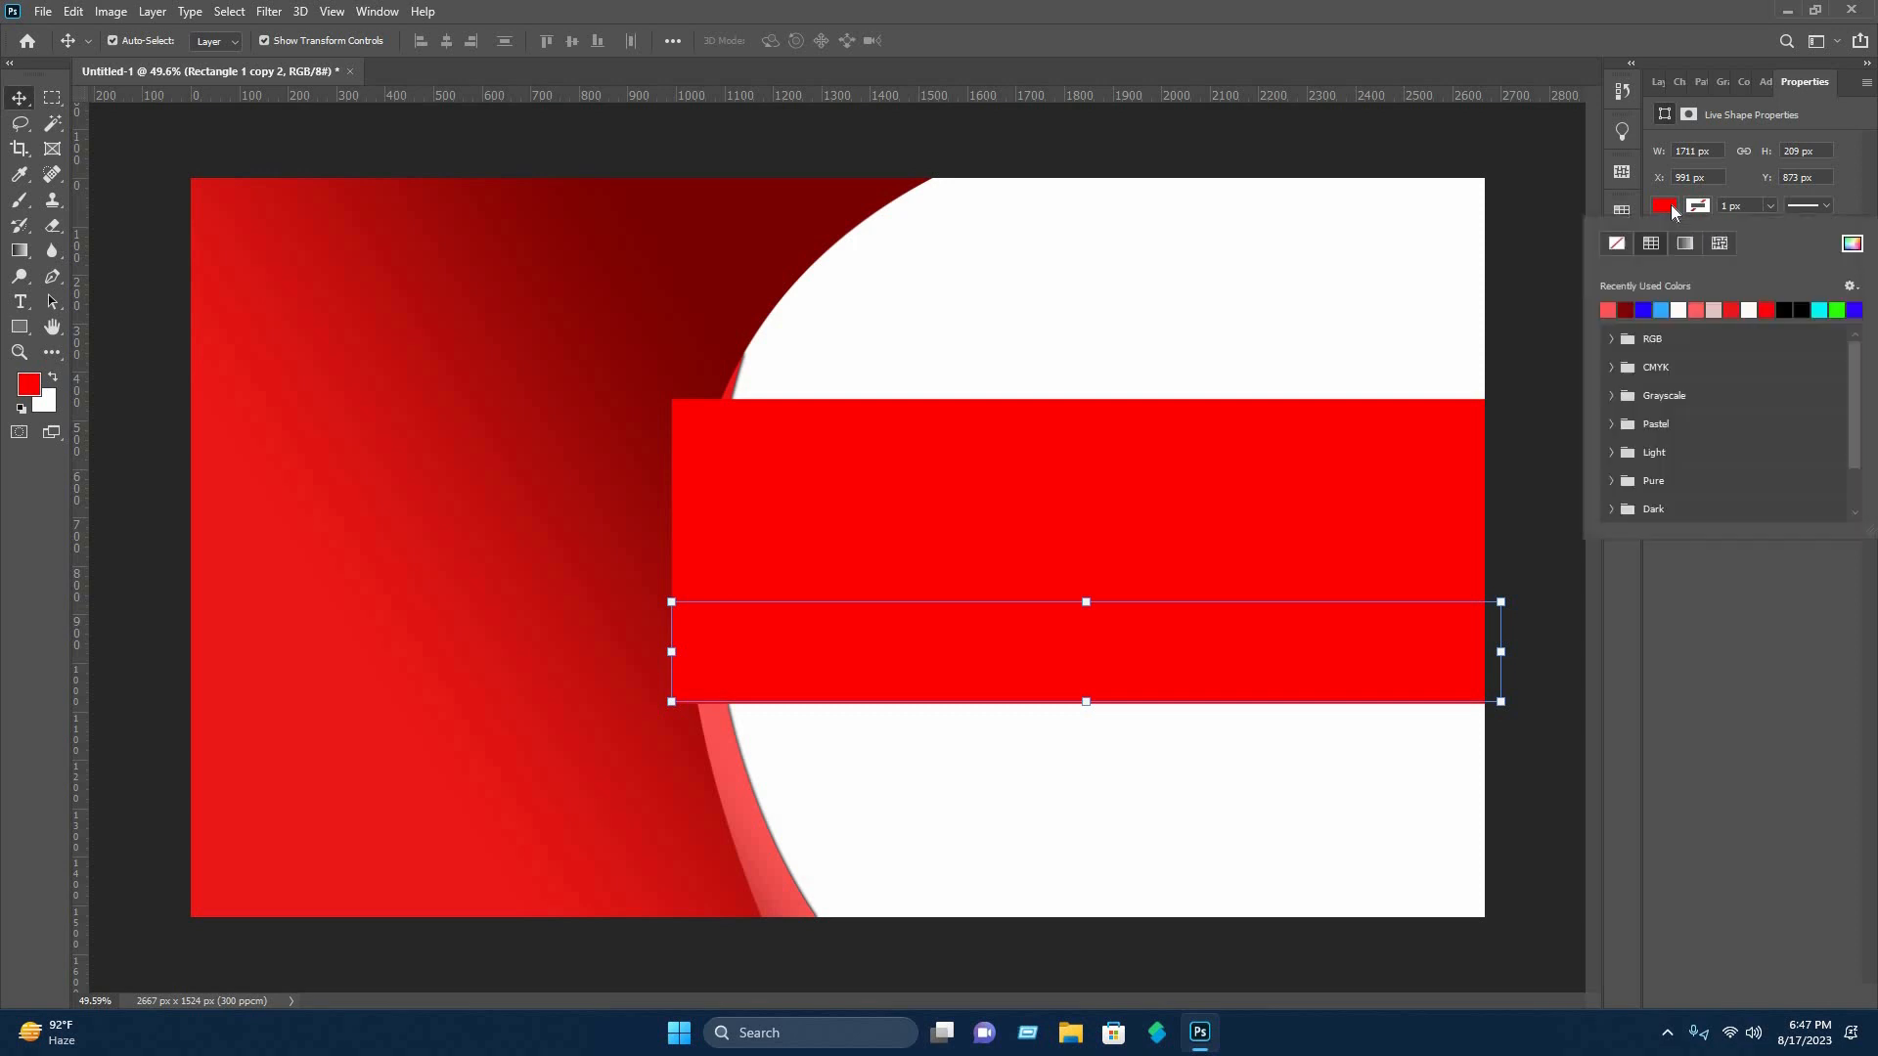
pyautogui.click(1670, 209)
pyautogui.click(1671, 209)
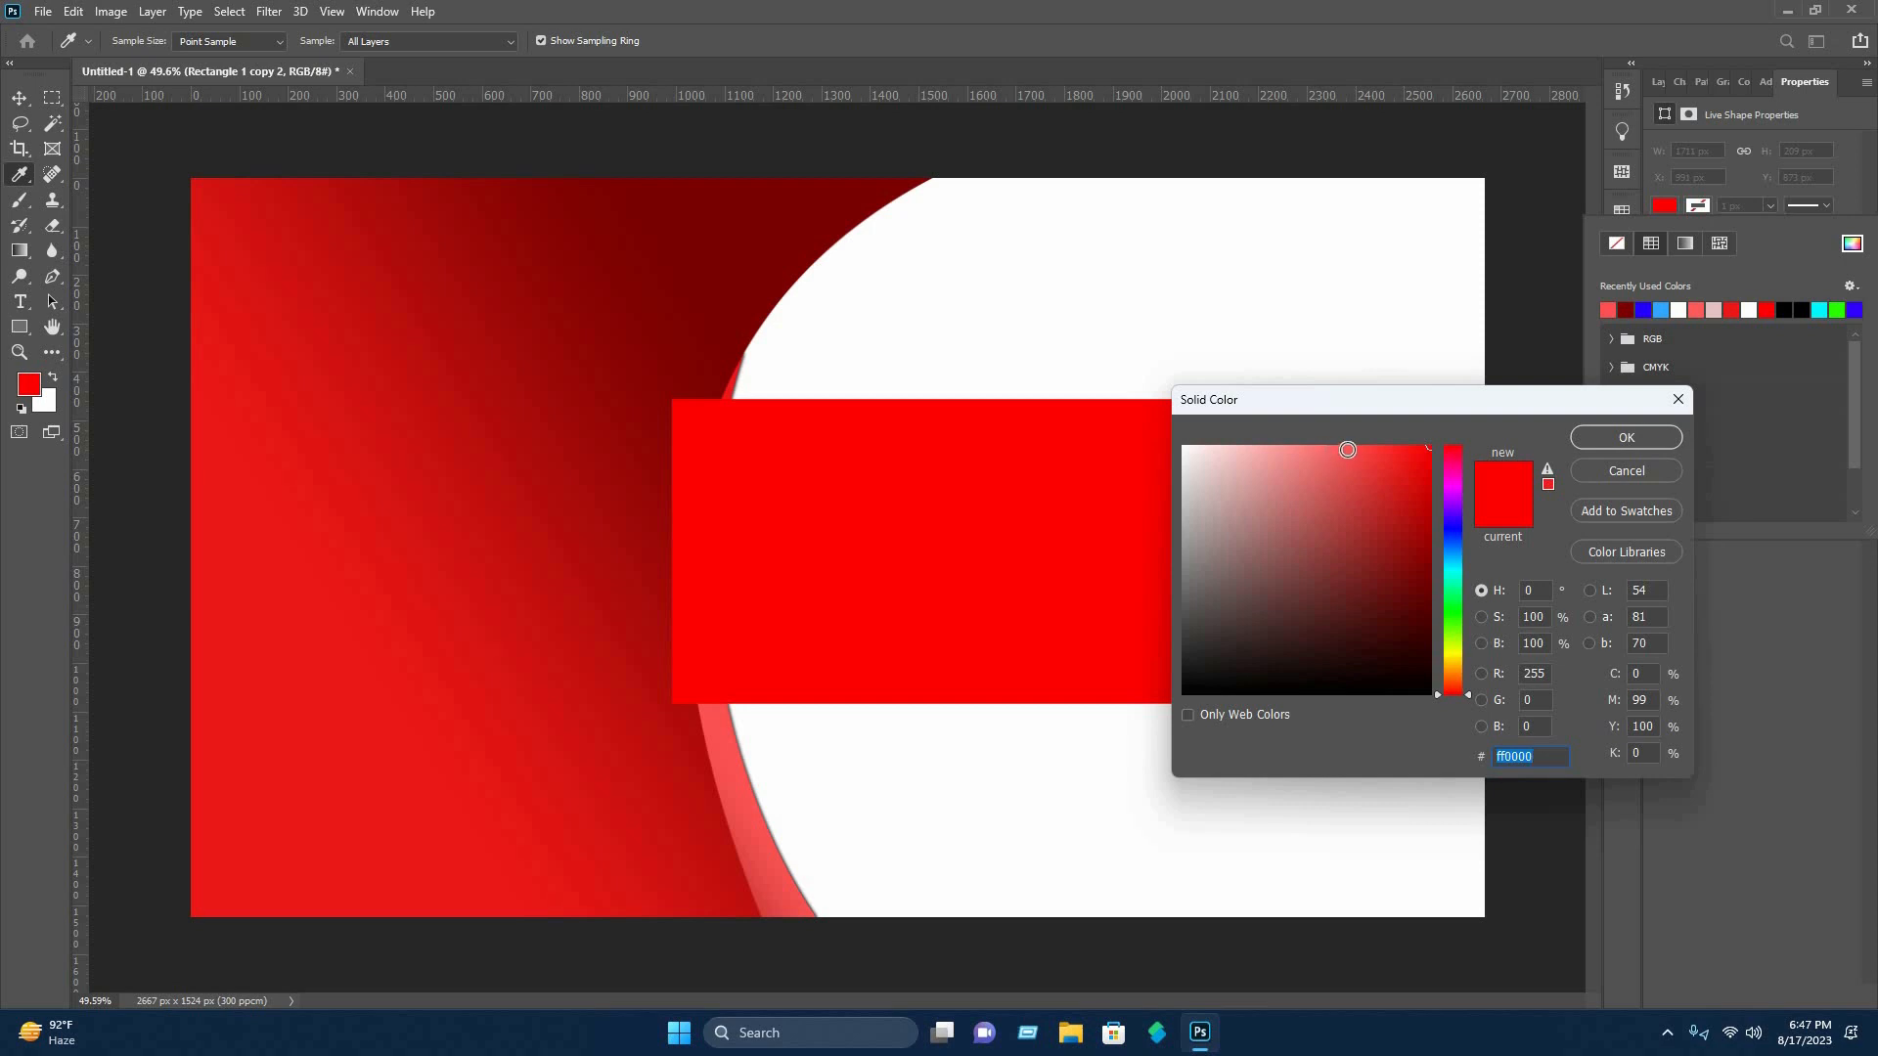
pyautogui.click(1346, 449)
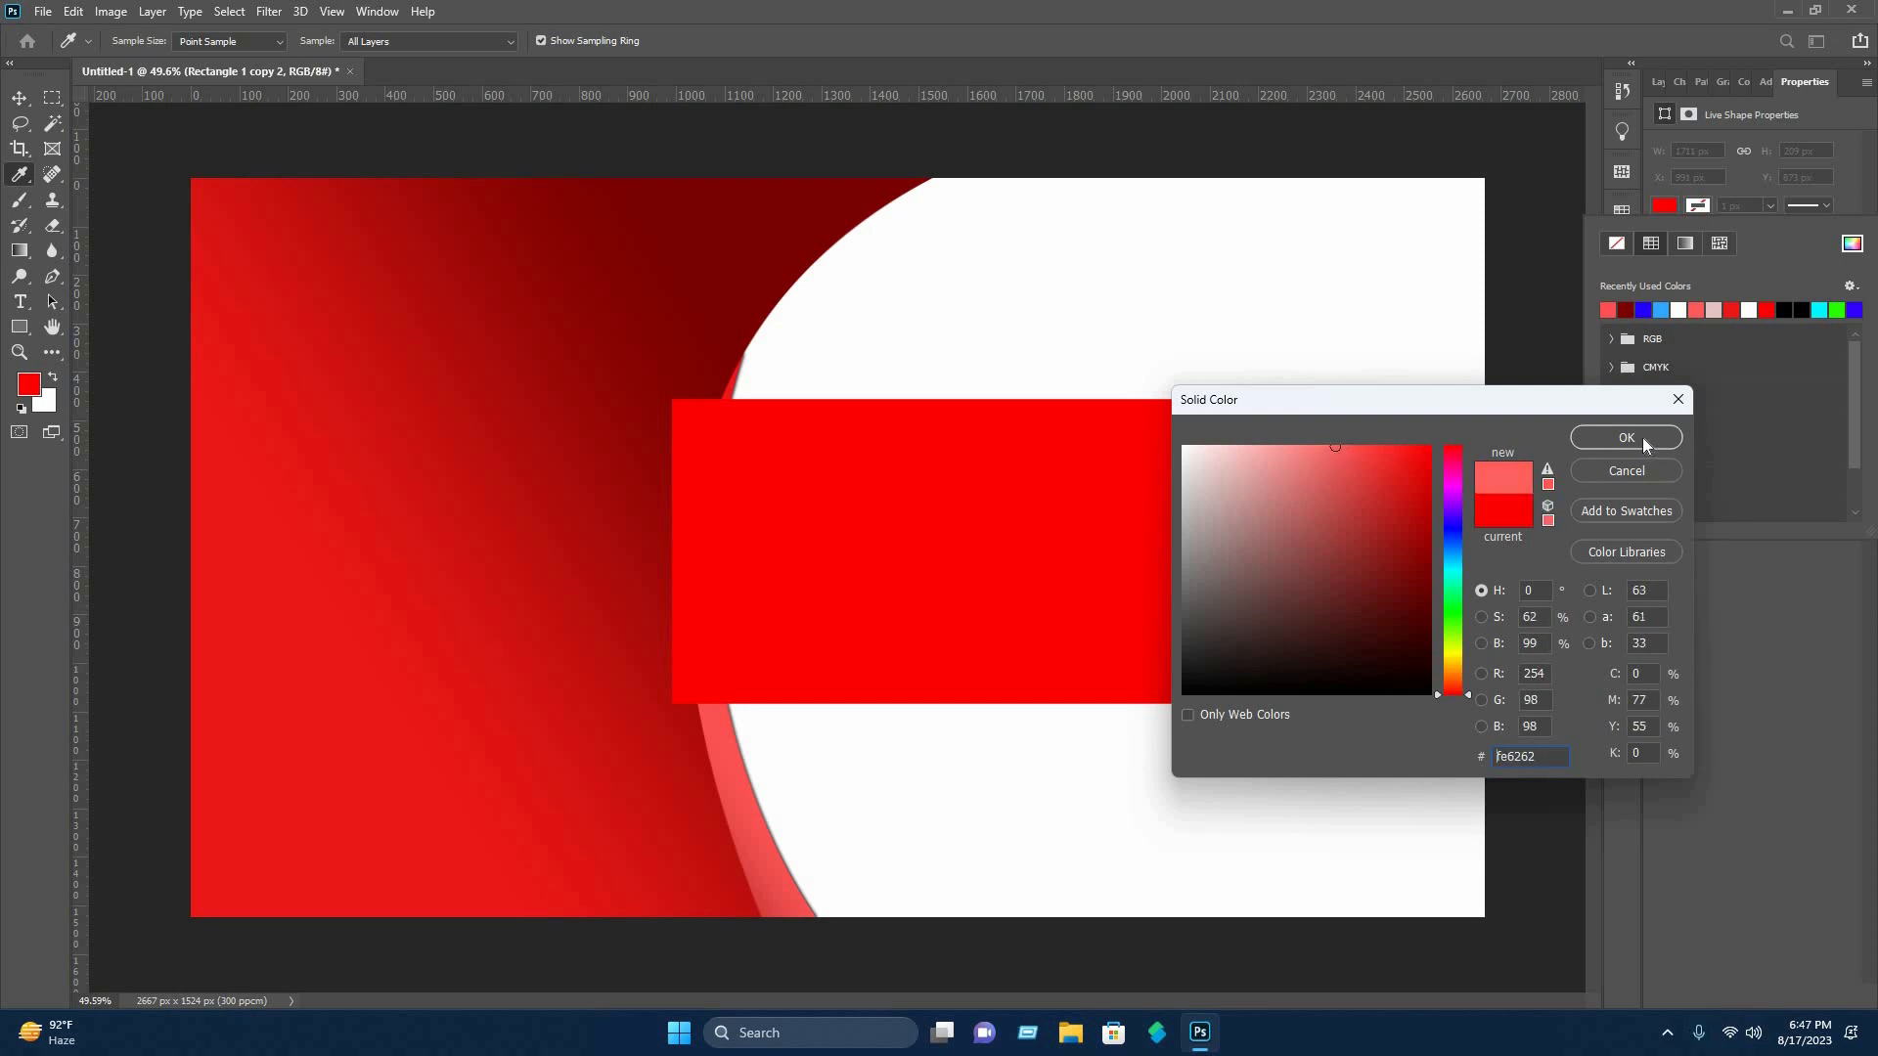
pyautogui.click(1612, 438)
# Change the middle rectangle's fill to dark red (7a0101) and deselect it.
pyautogui.click(1354, 558)
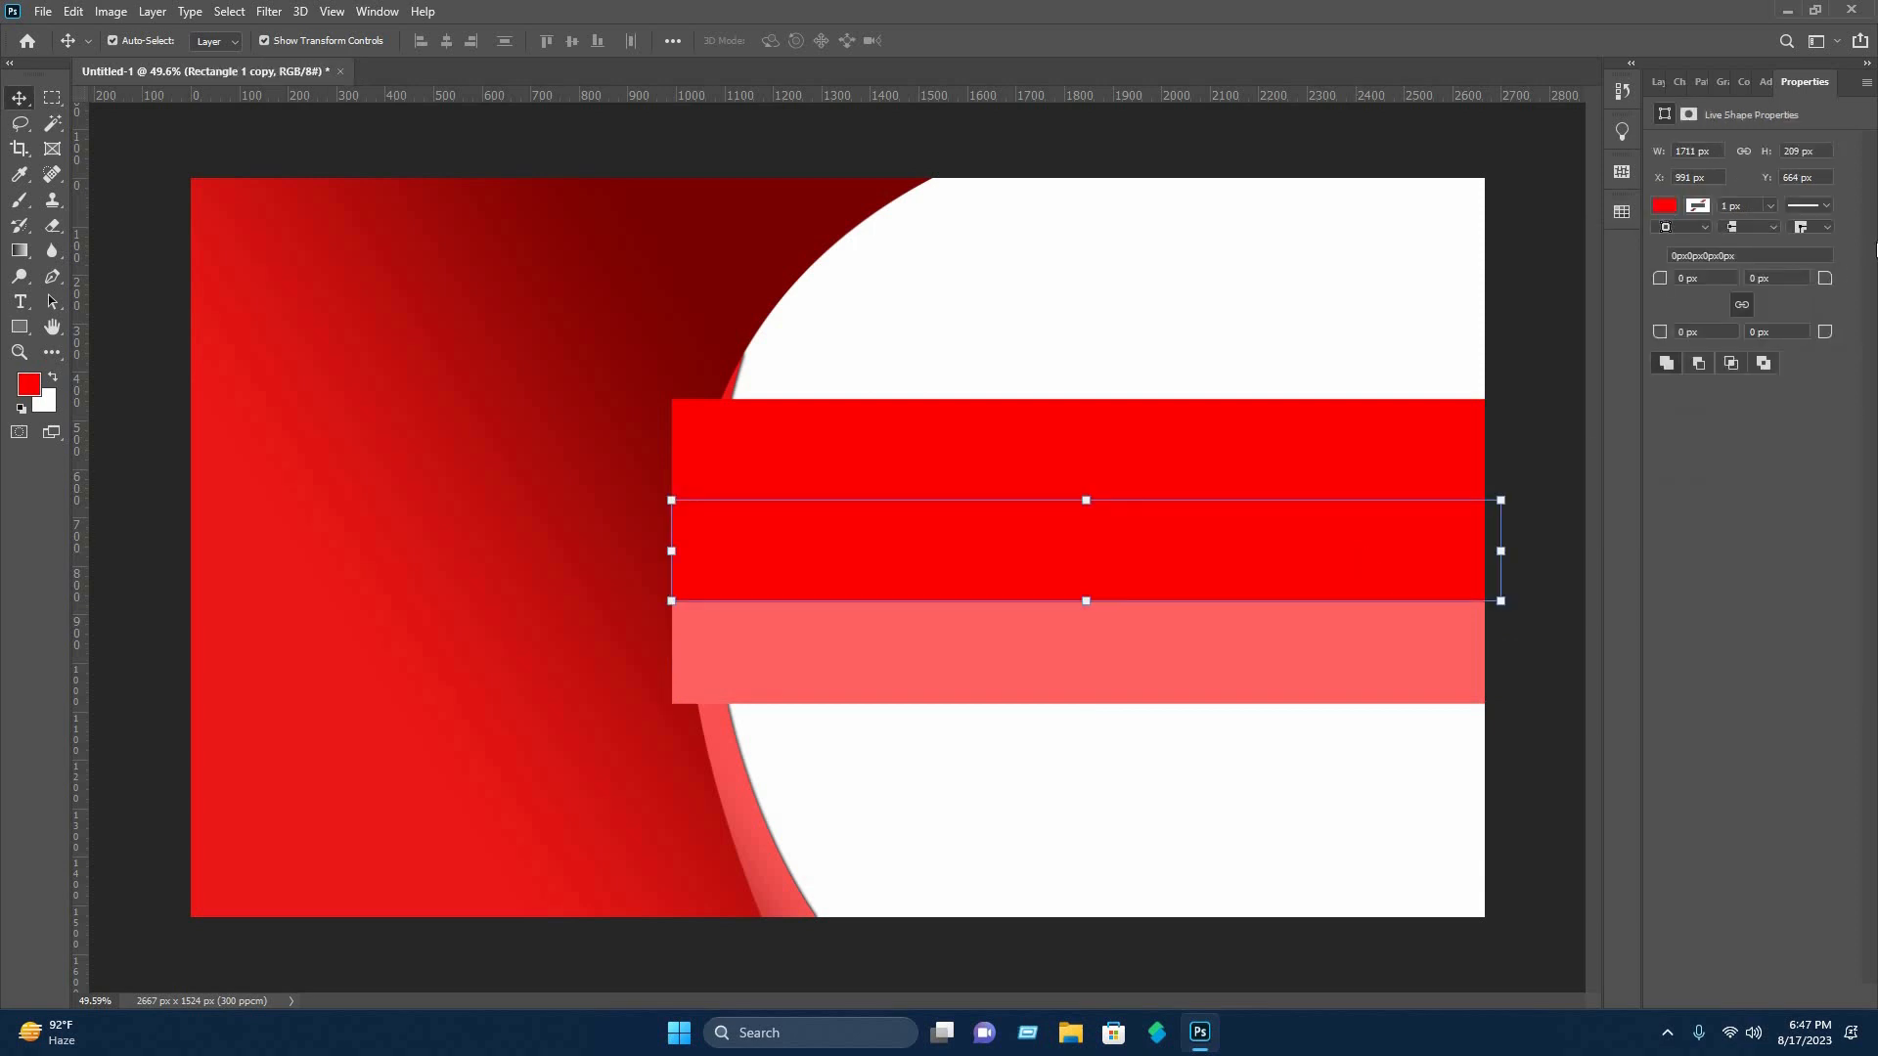
pyautogui.click(1664, 206)
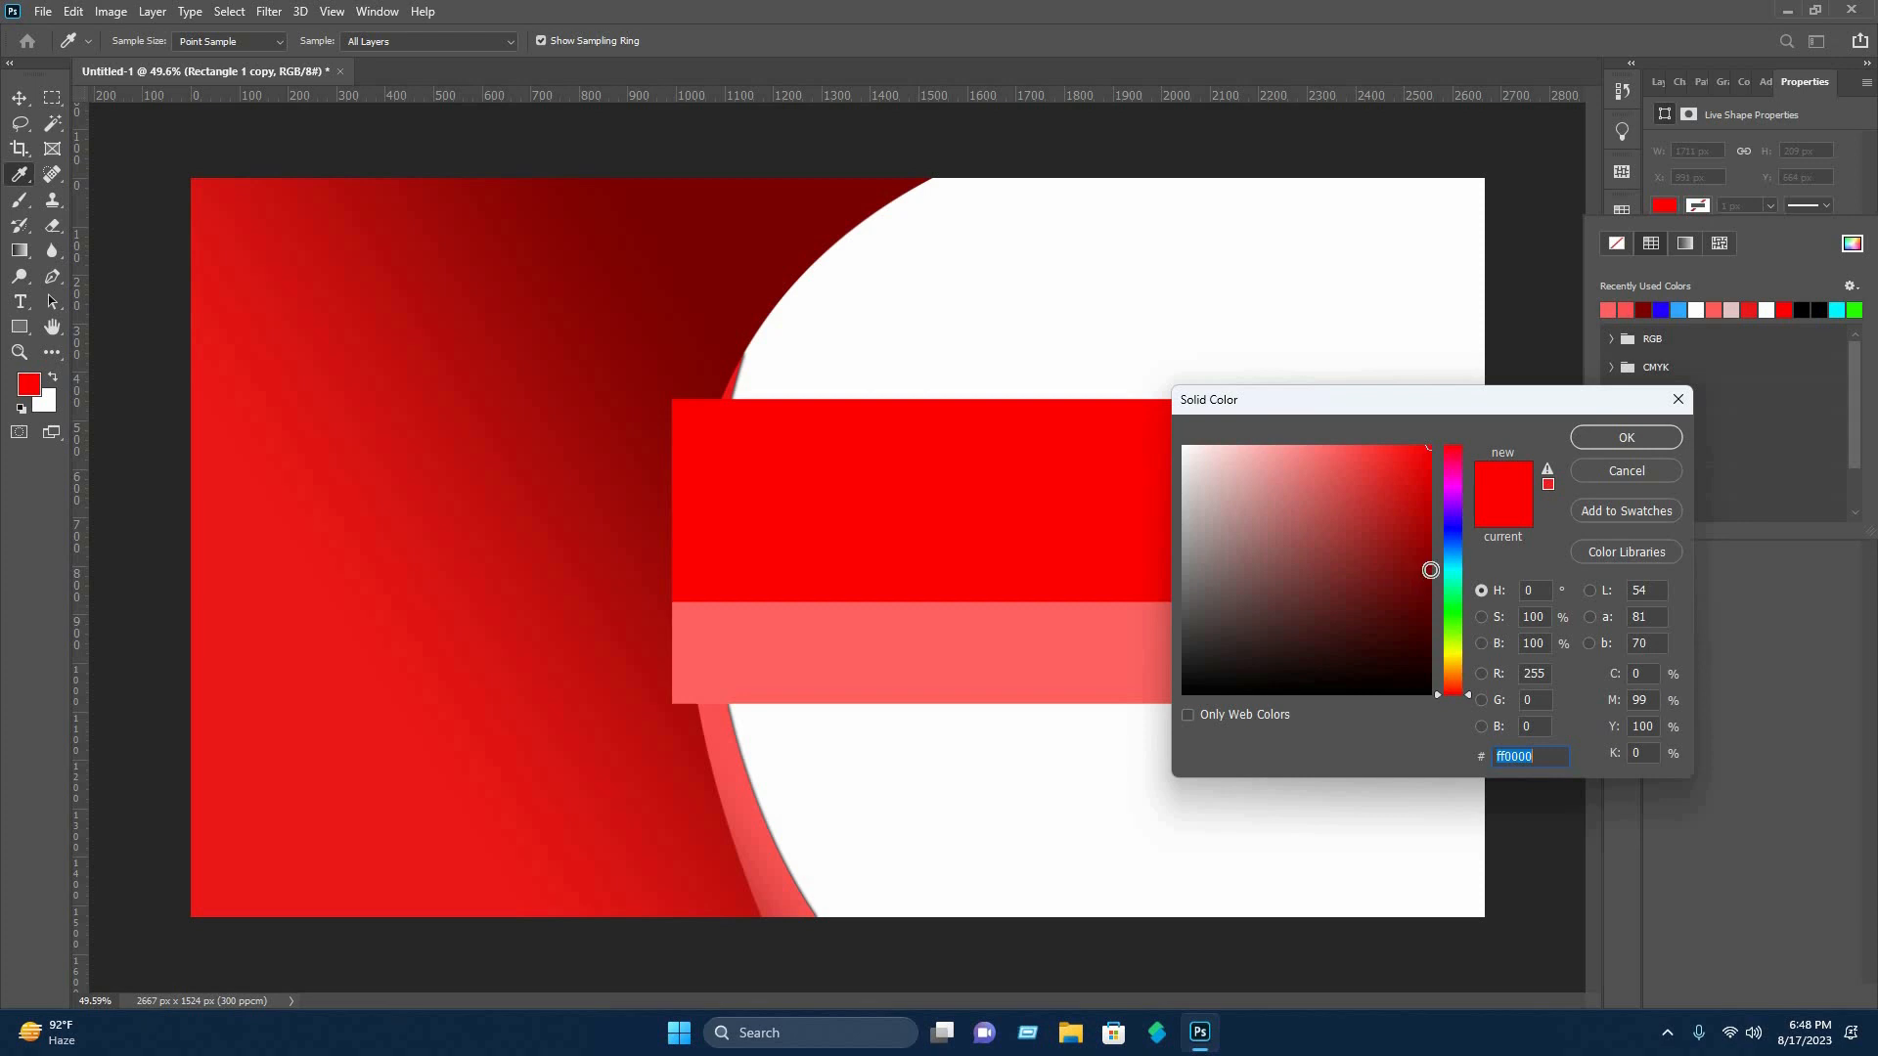
pyautogui.click(1429, 574)
pyautogui.click(1631, 438)
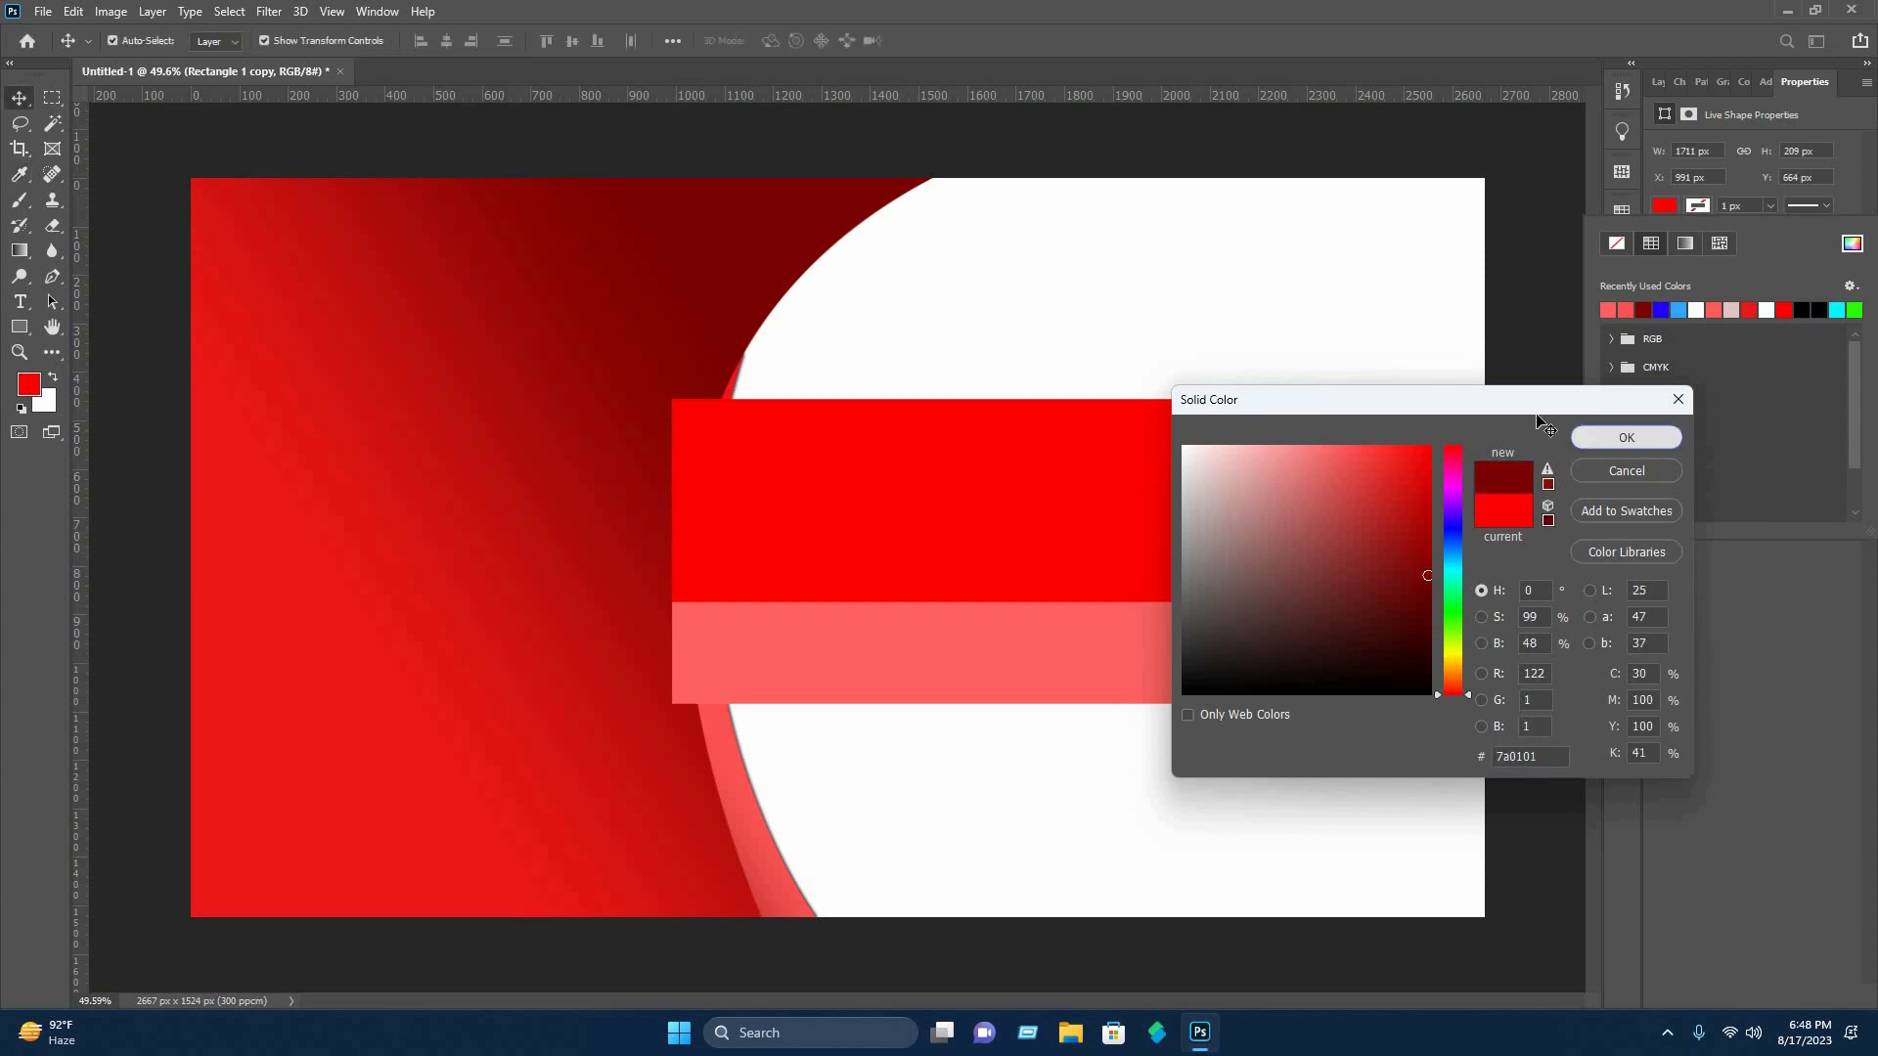
pyautogui.click(1570, 471)
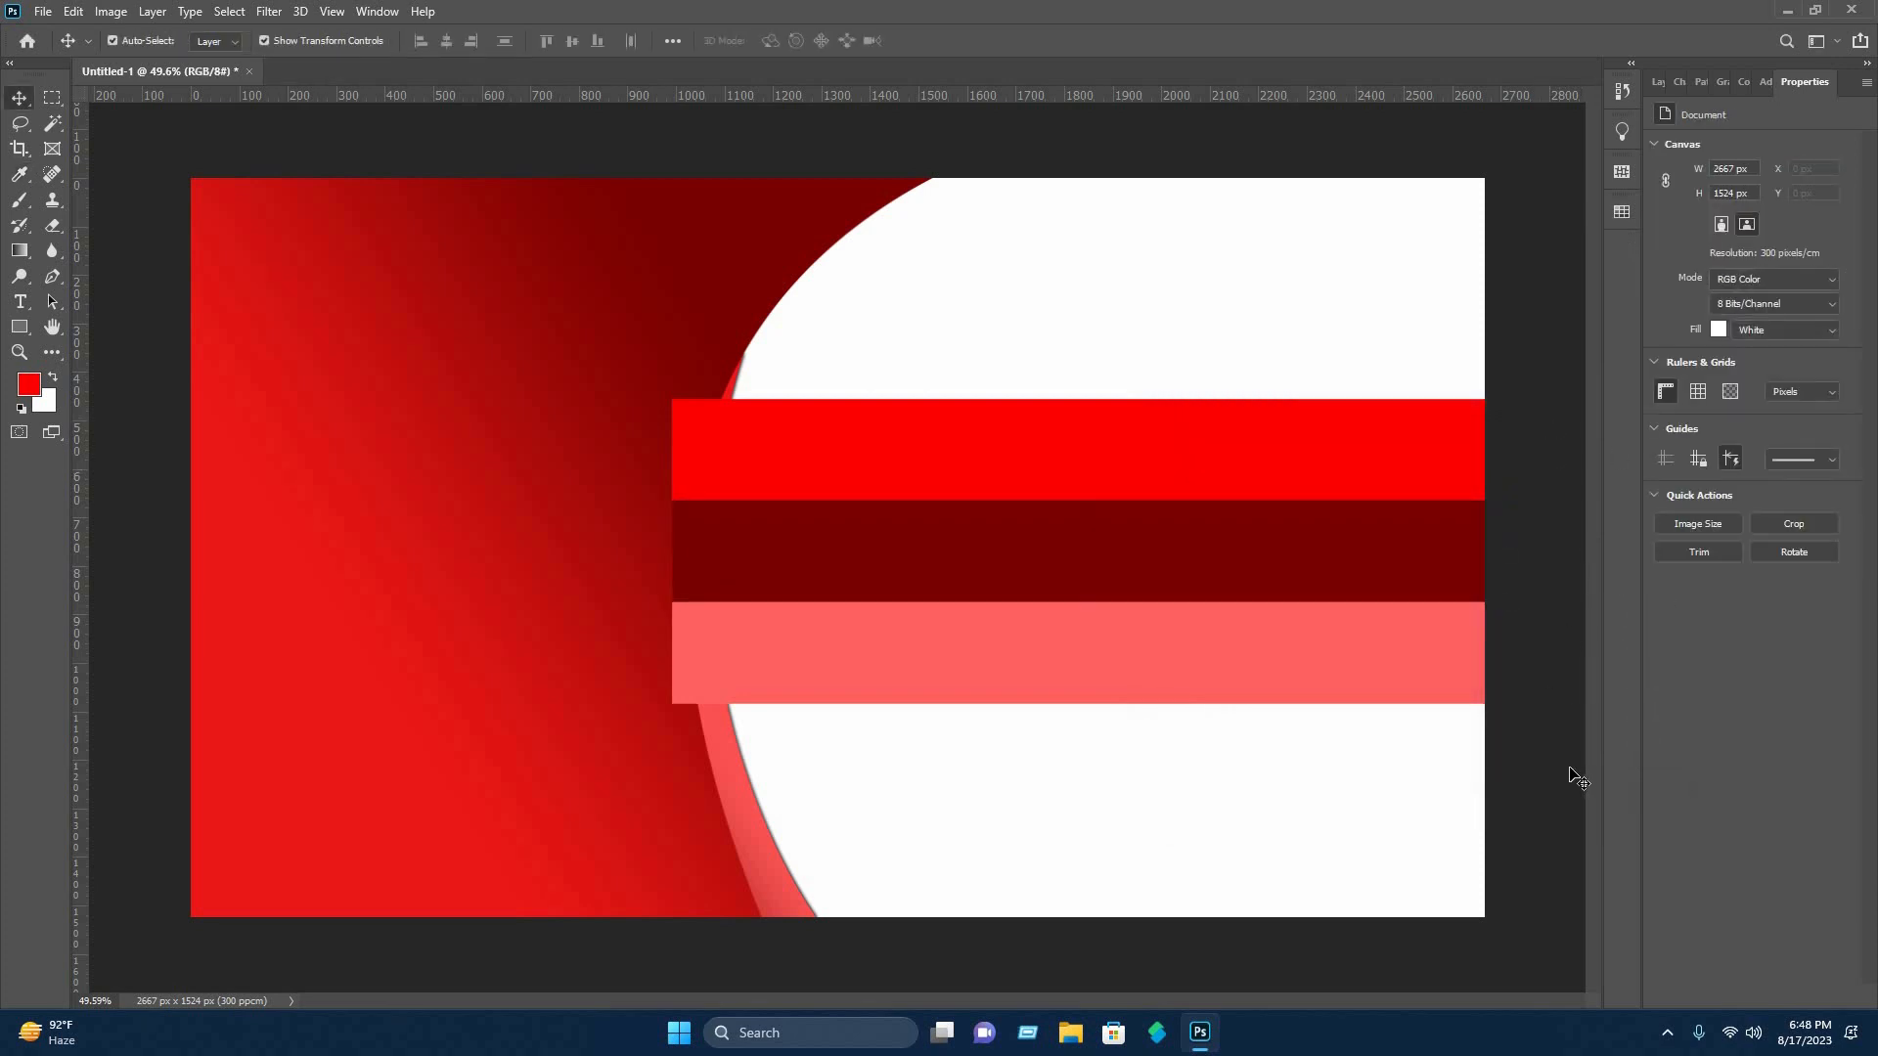
# Move the three horizontal bar layers beneath the Shape 2 layer so they sit behind the curved shapes, and deselect them.
pyautogui.moveTo(1570, 773); pyautogui.dragTo(1368, 675)
pyautogui.click(1659, 77)
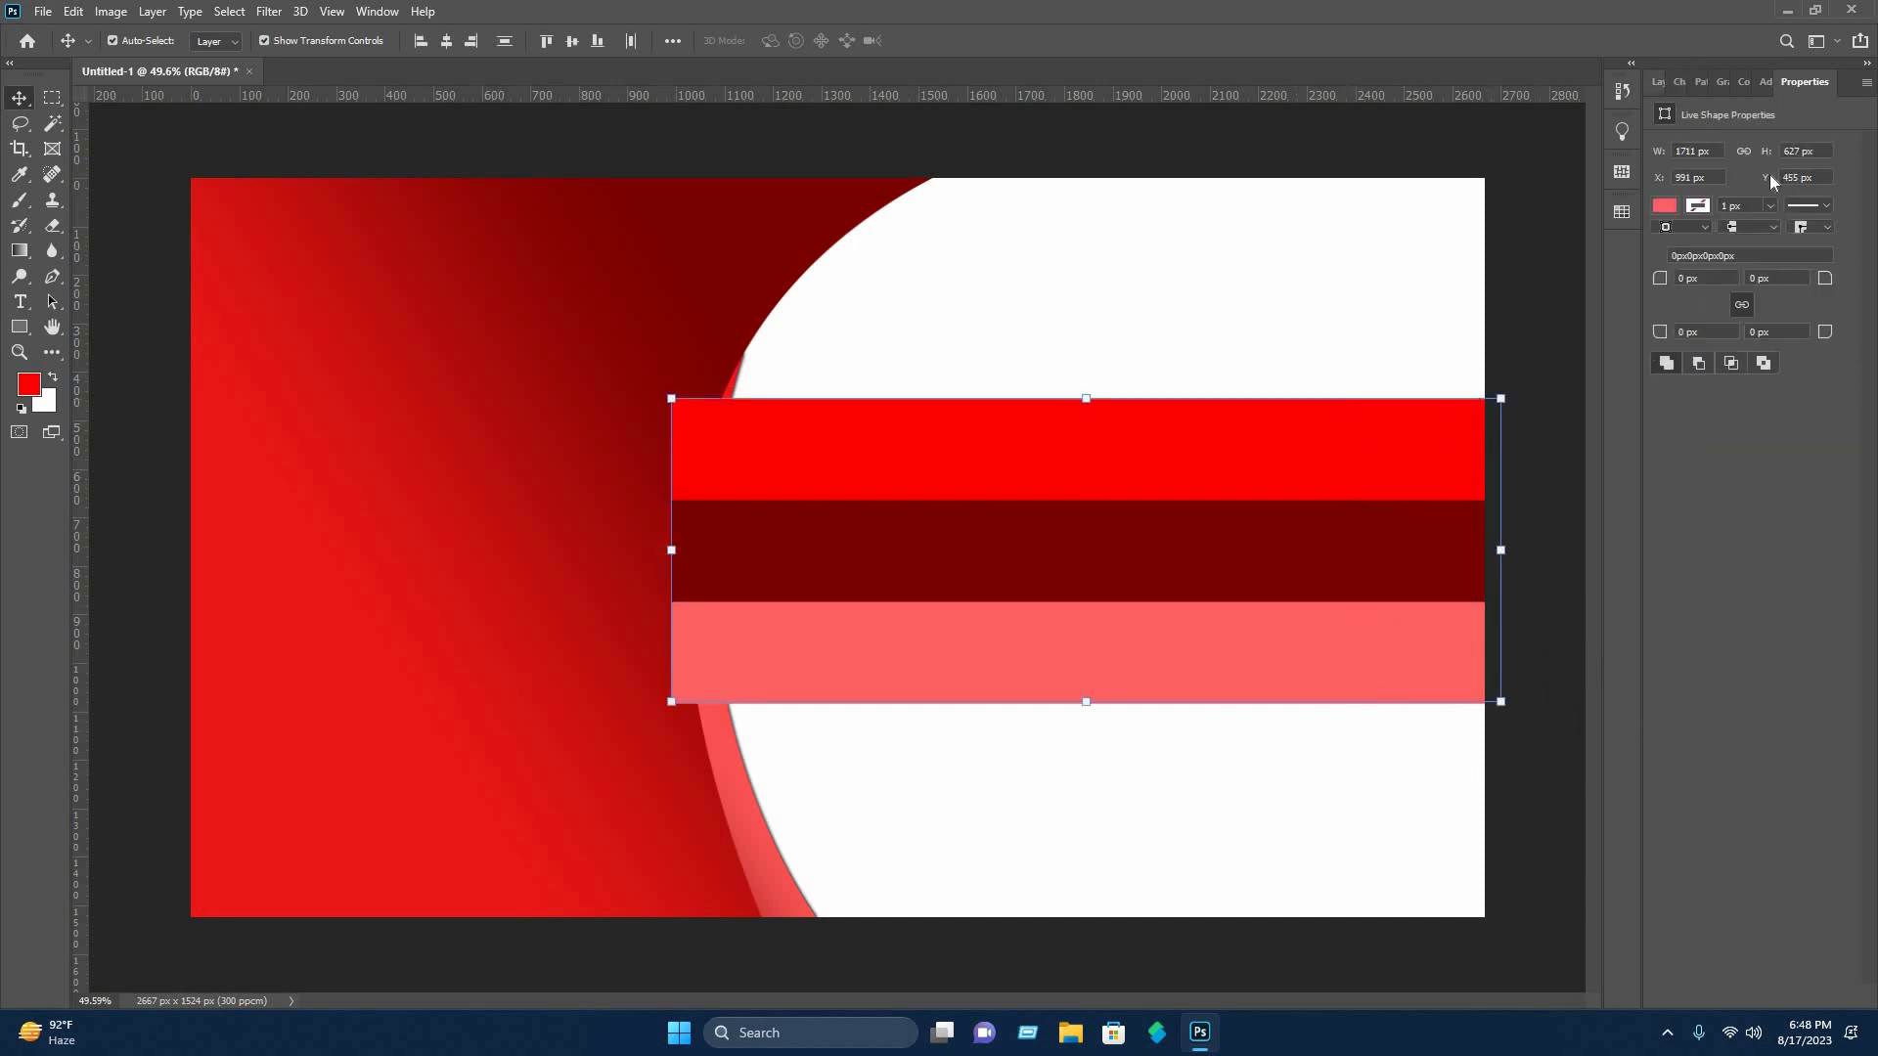
pyautogui.moveTo(1761, 225); pyautogui.dragTo(1761, 435)
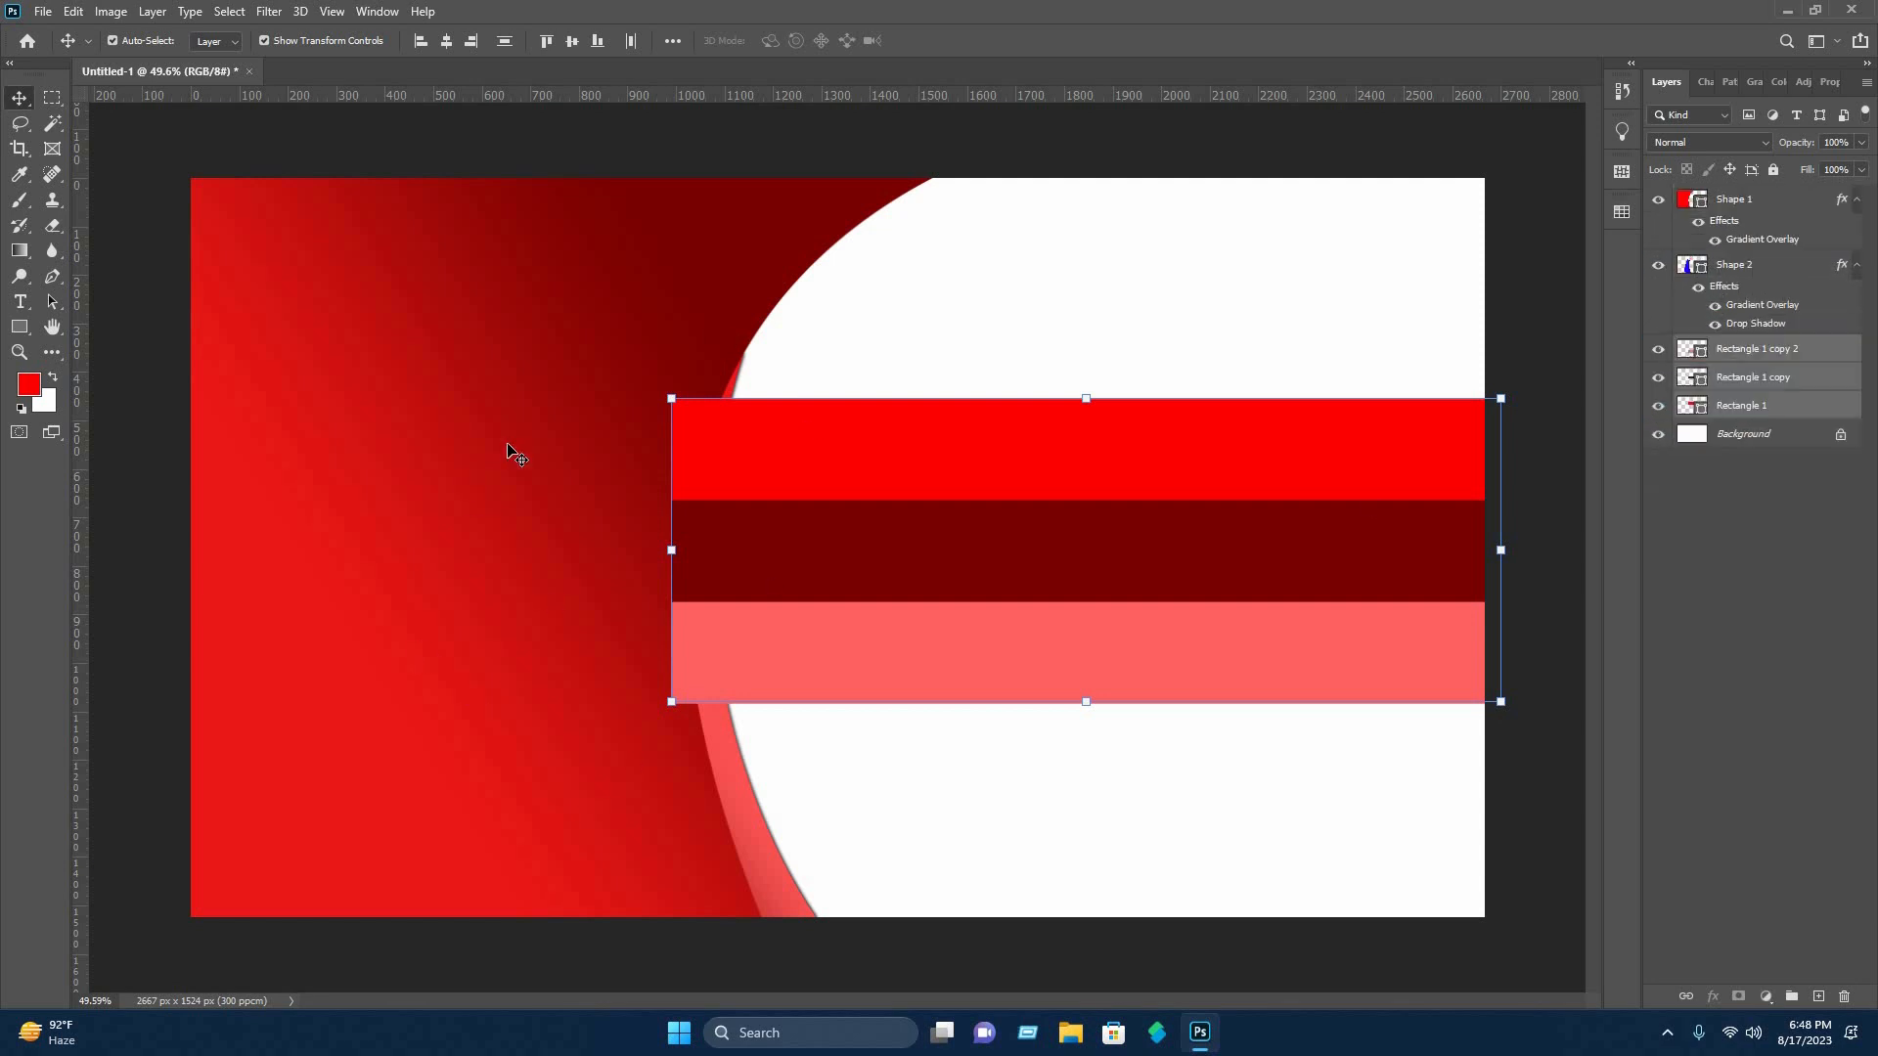
pyautogui.click(1548, 276)
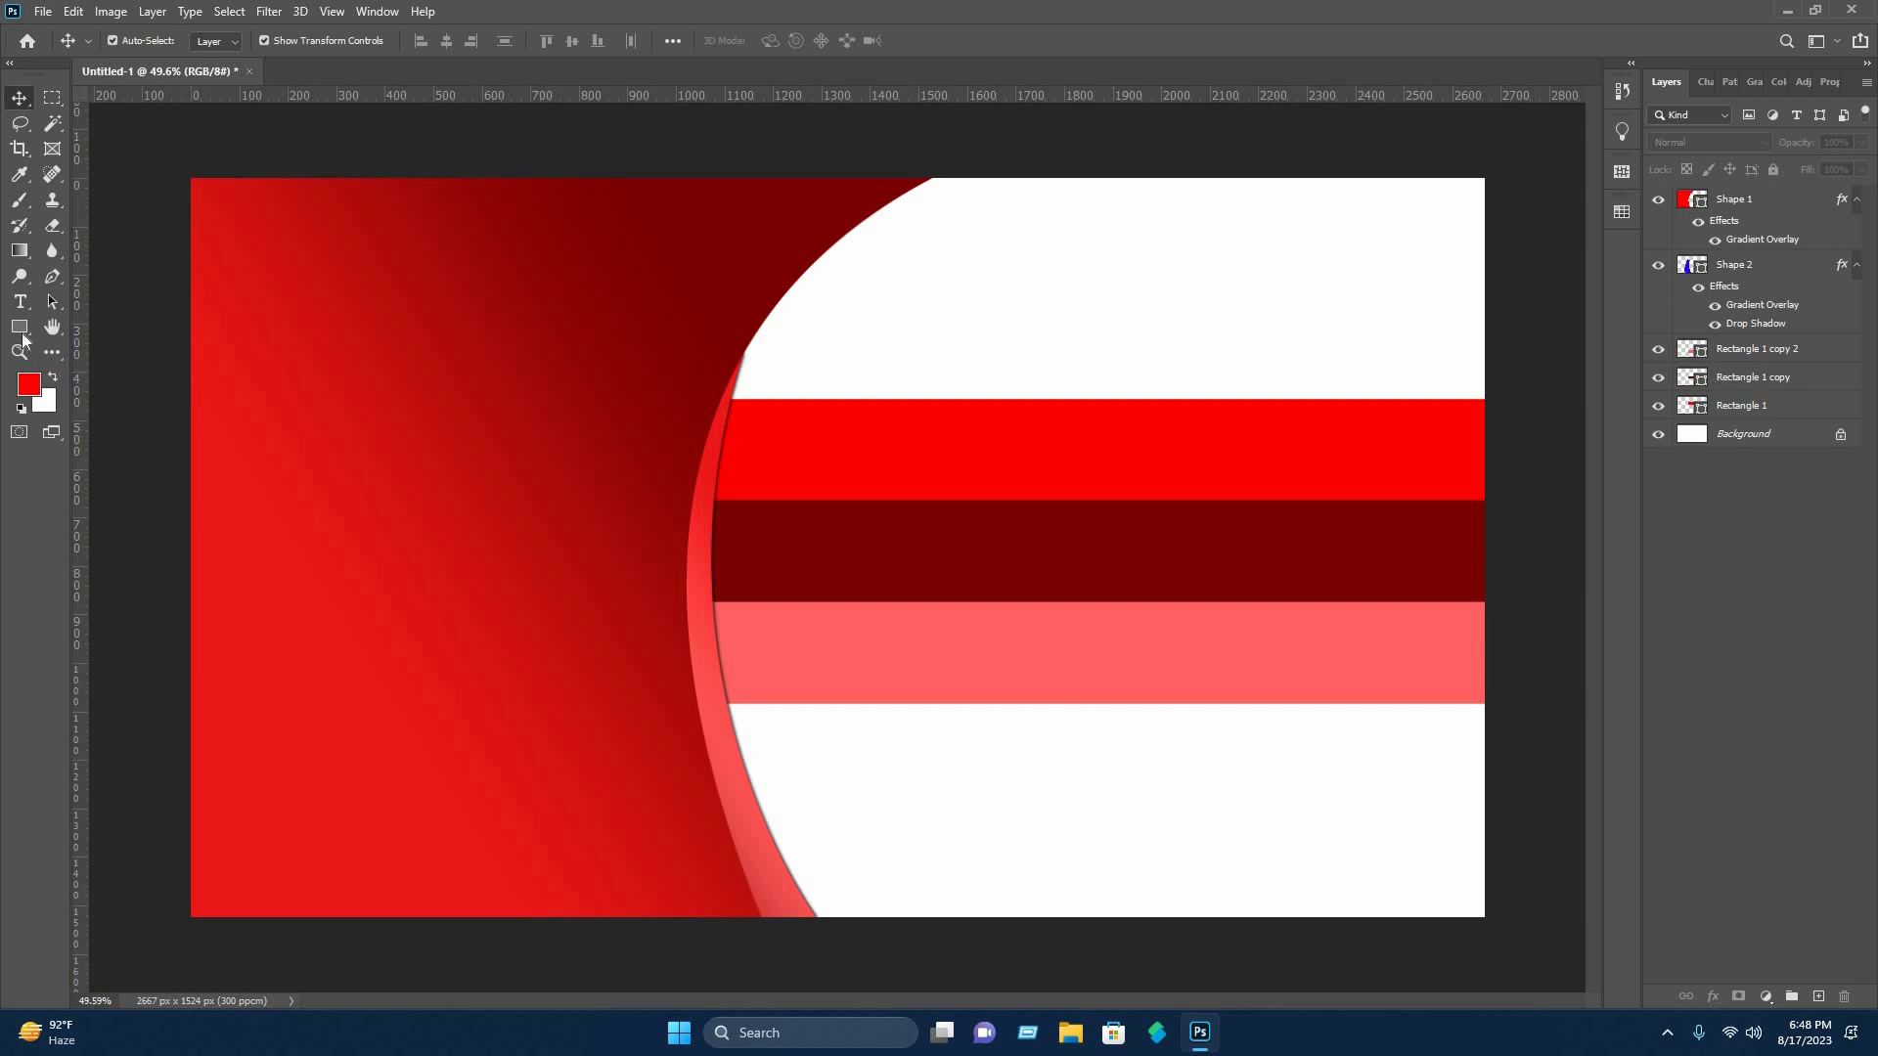
# Draw a thin vertical rectangle, about 9 × 628 px, across the three bars near their curved end and fill it with white (ffffff).
pyautogui.click(21, 329)
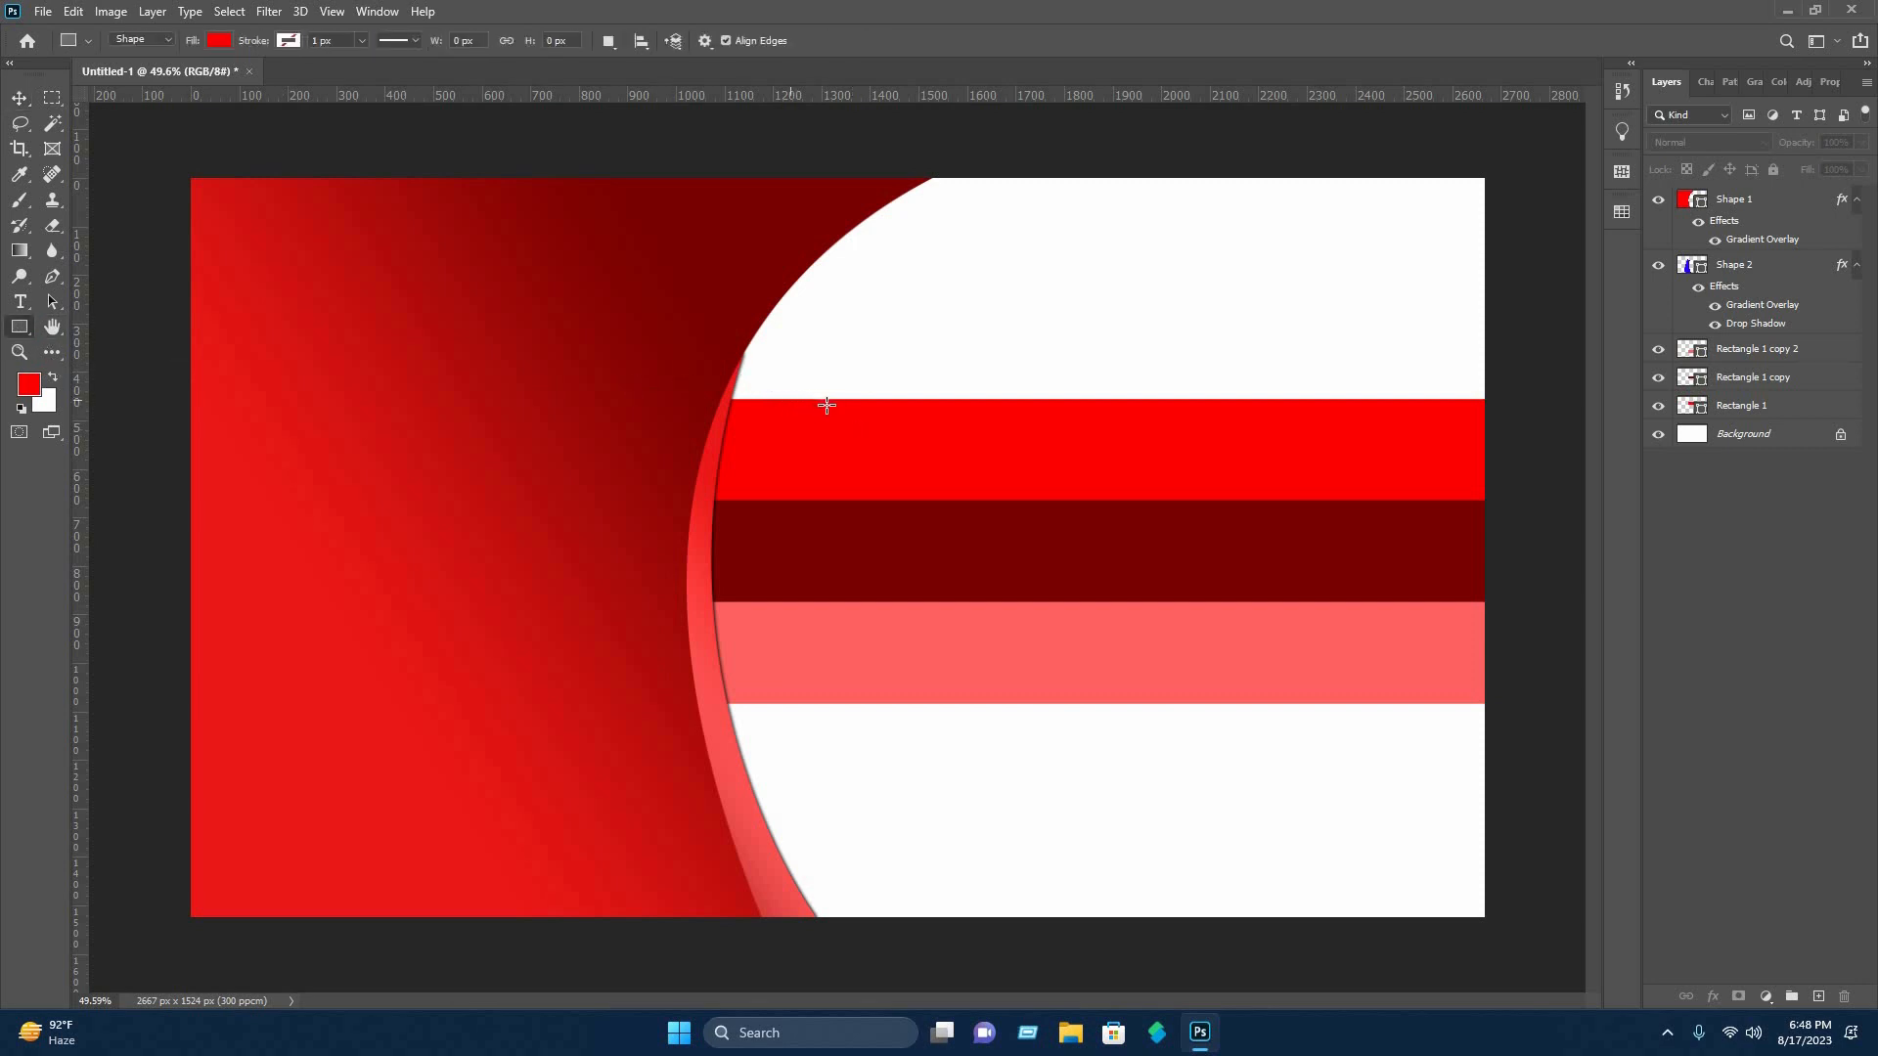
pyautogui.moveTo(836, 398); pyautogui.dragTo(837, 701)
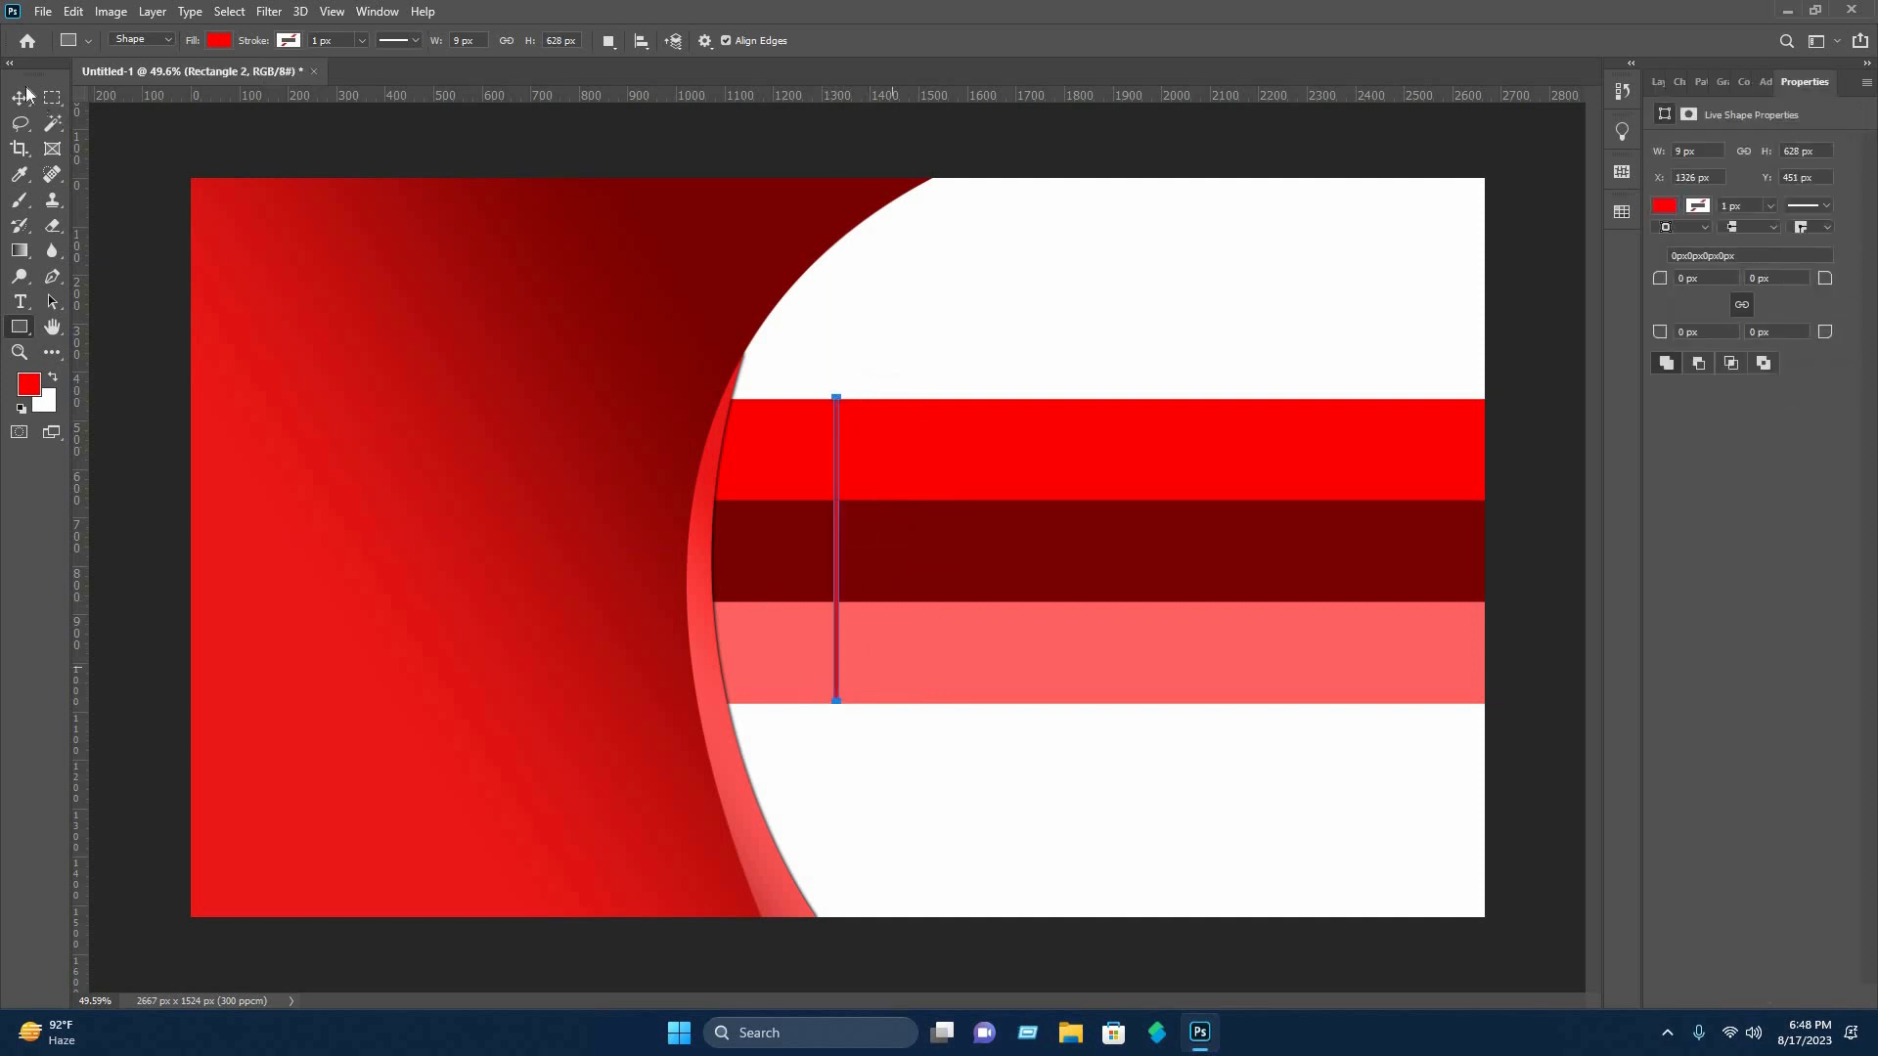
pyautogui.click(221, 42)
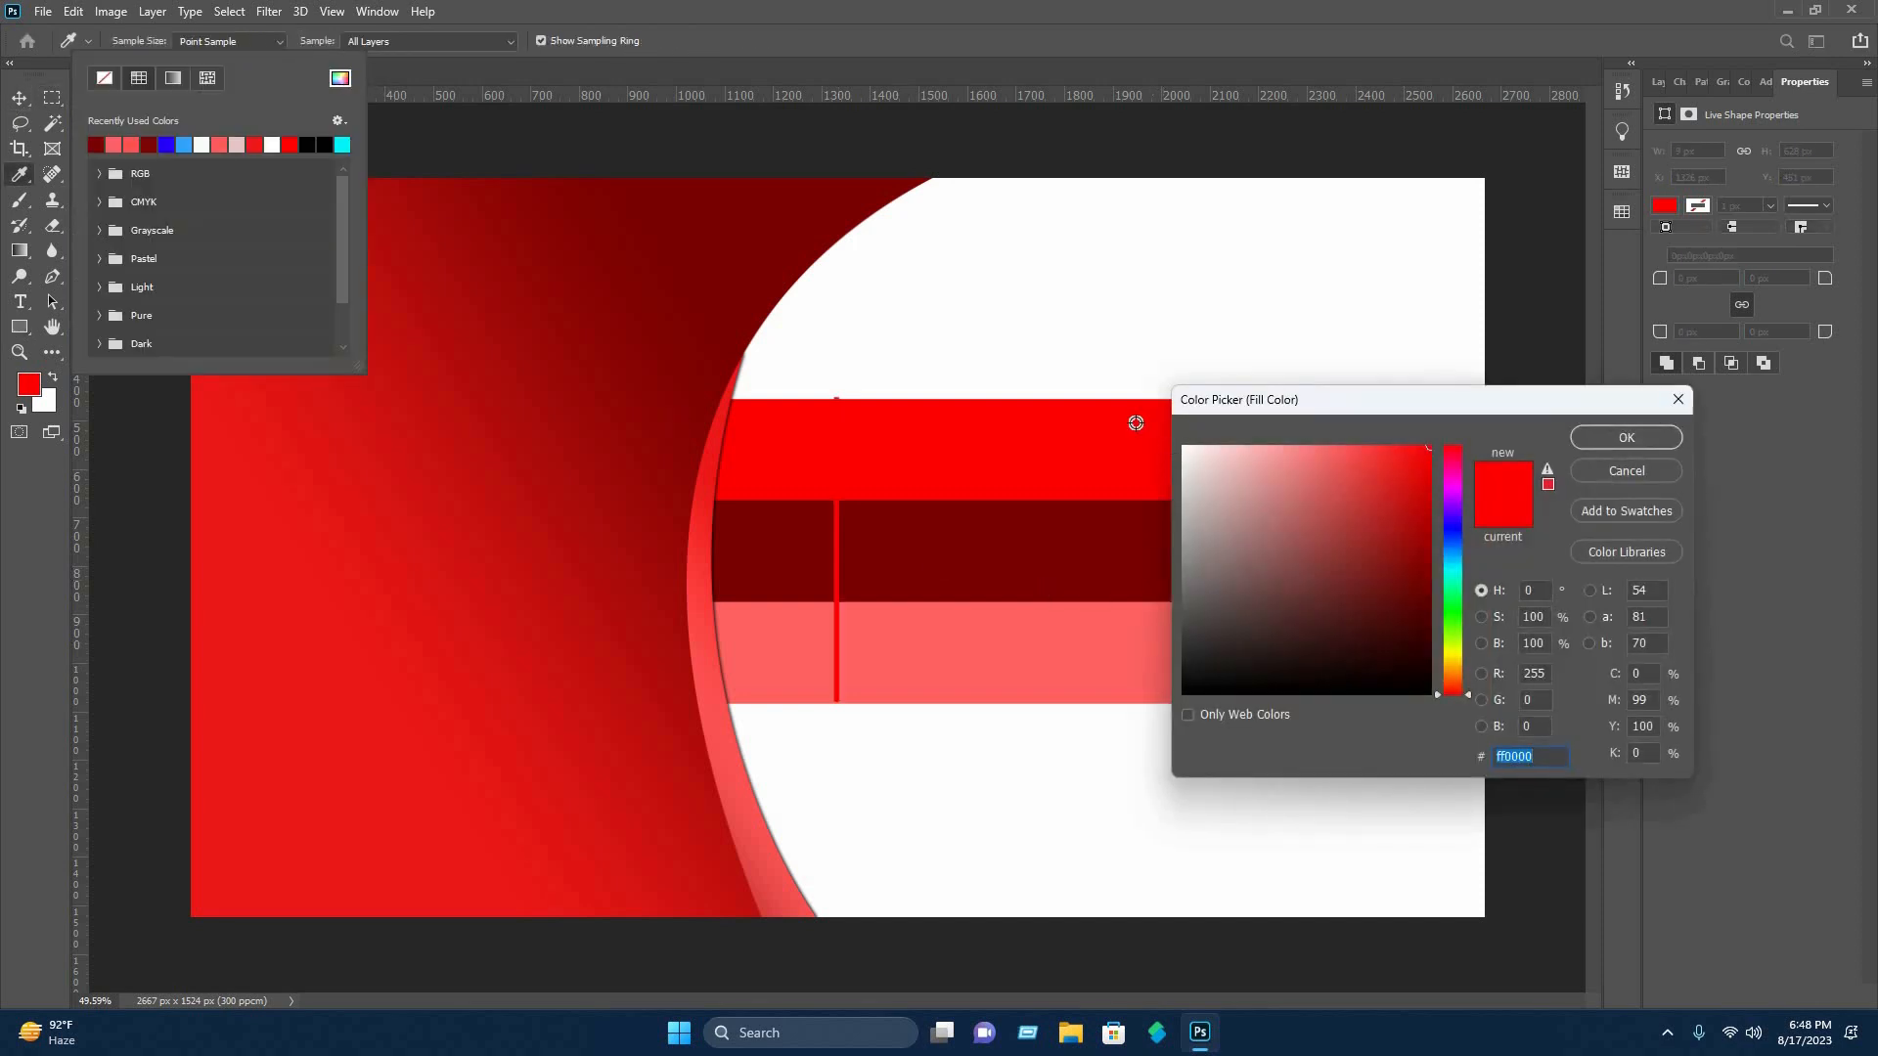
pyautogui.click(1185, 447)
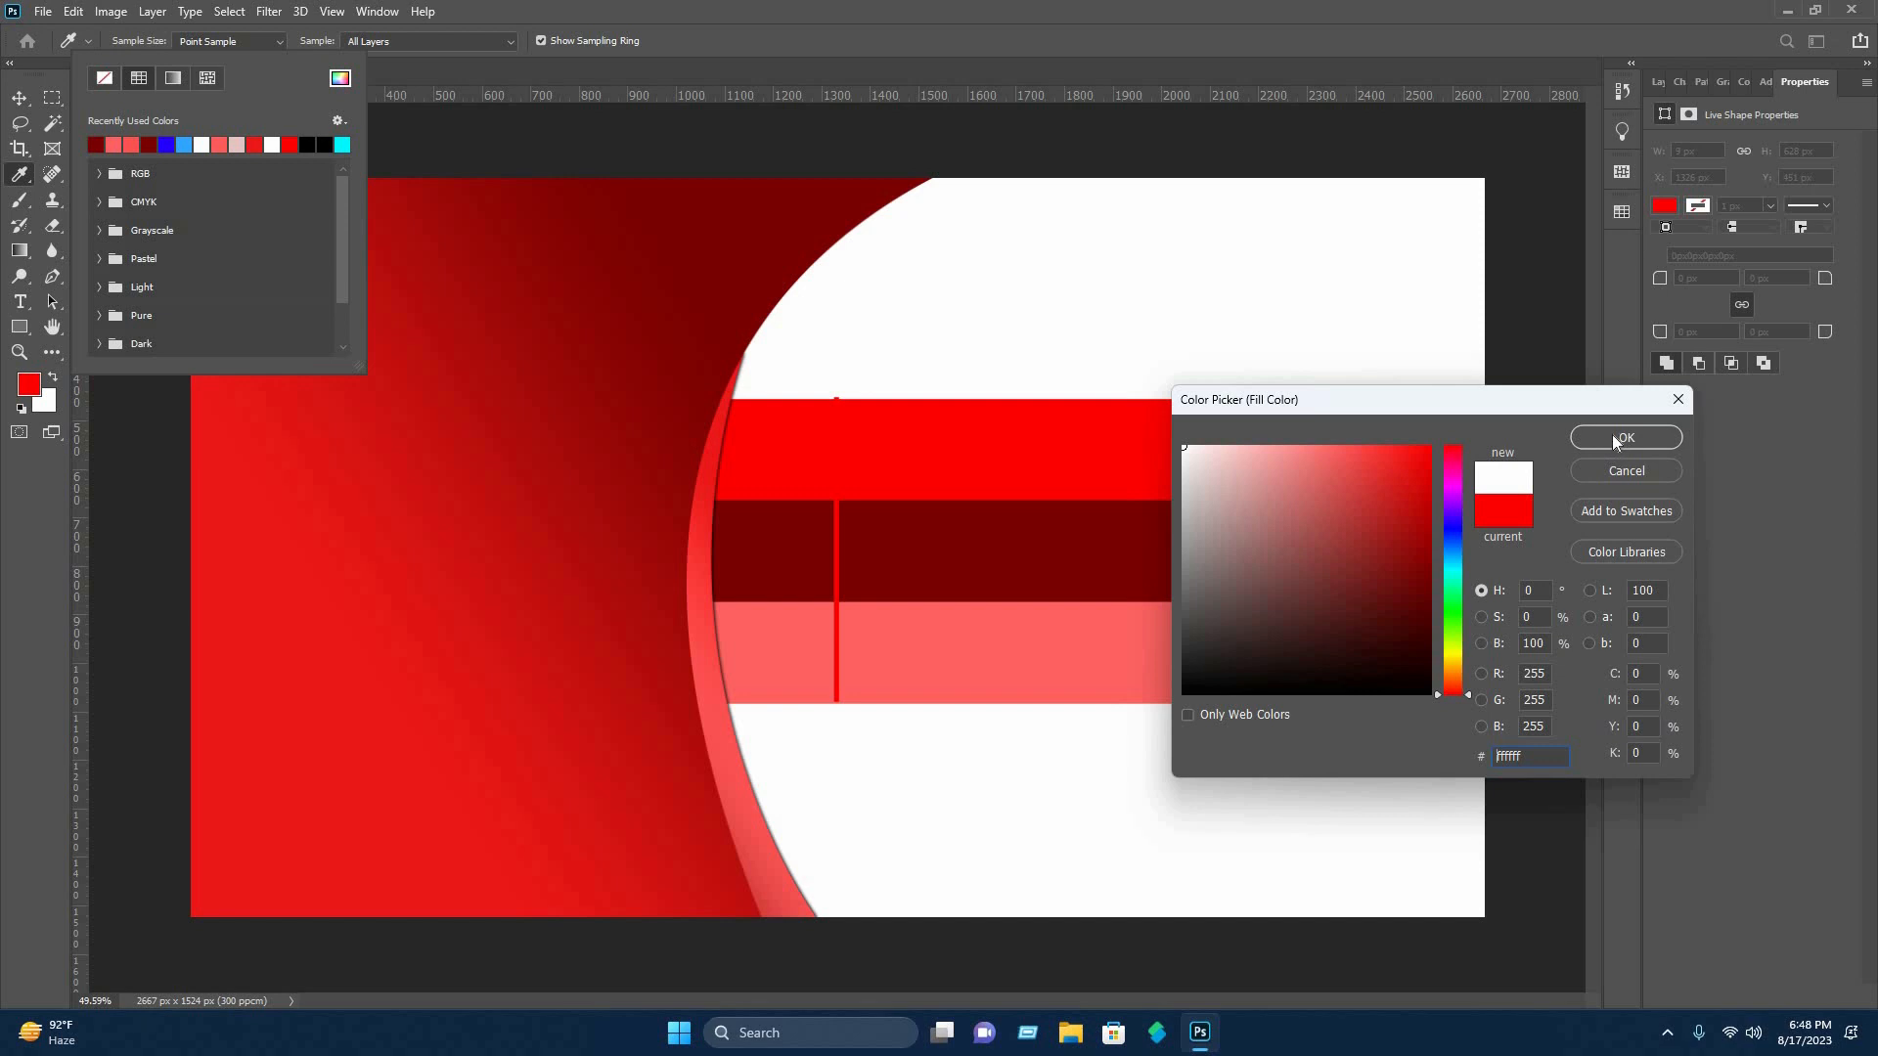
pyautogui.click(1612, 436)
pyautogui.press('Escape')
pyautogui.press('v')
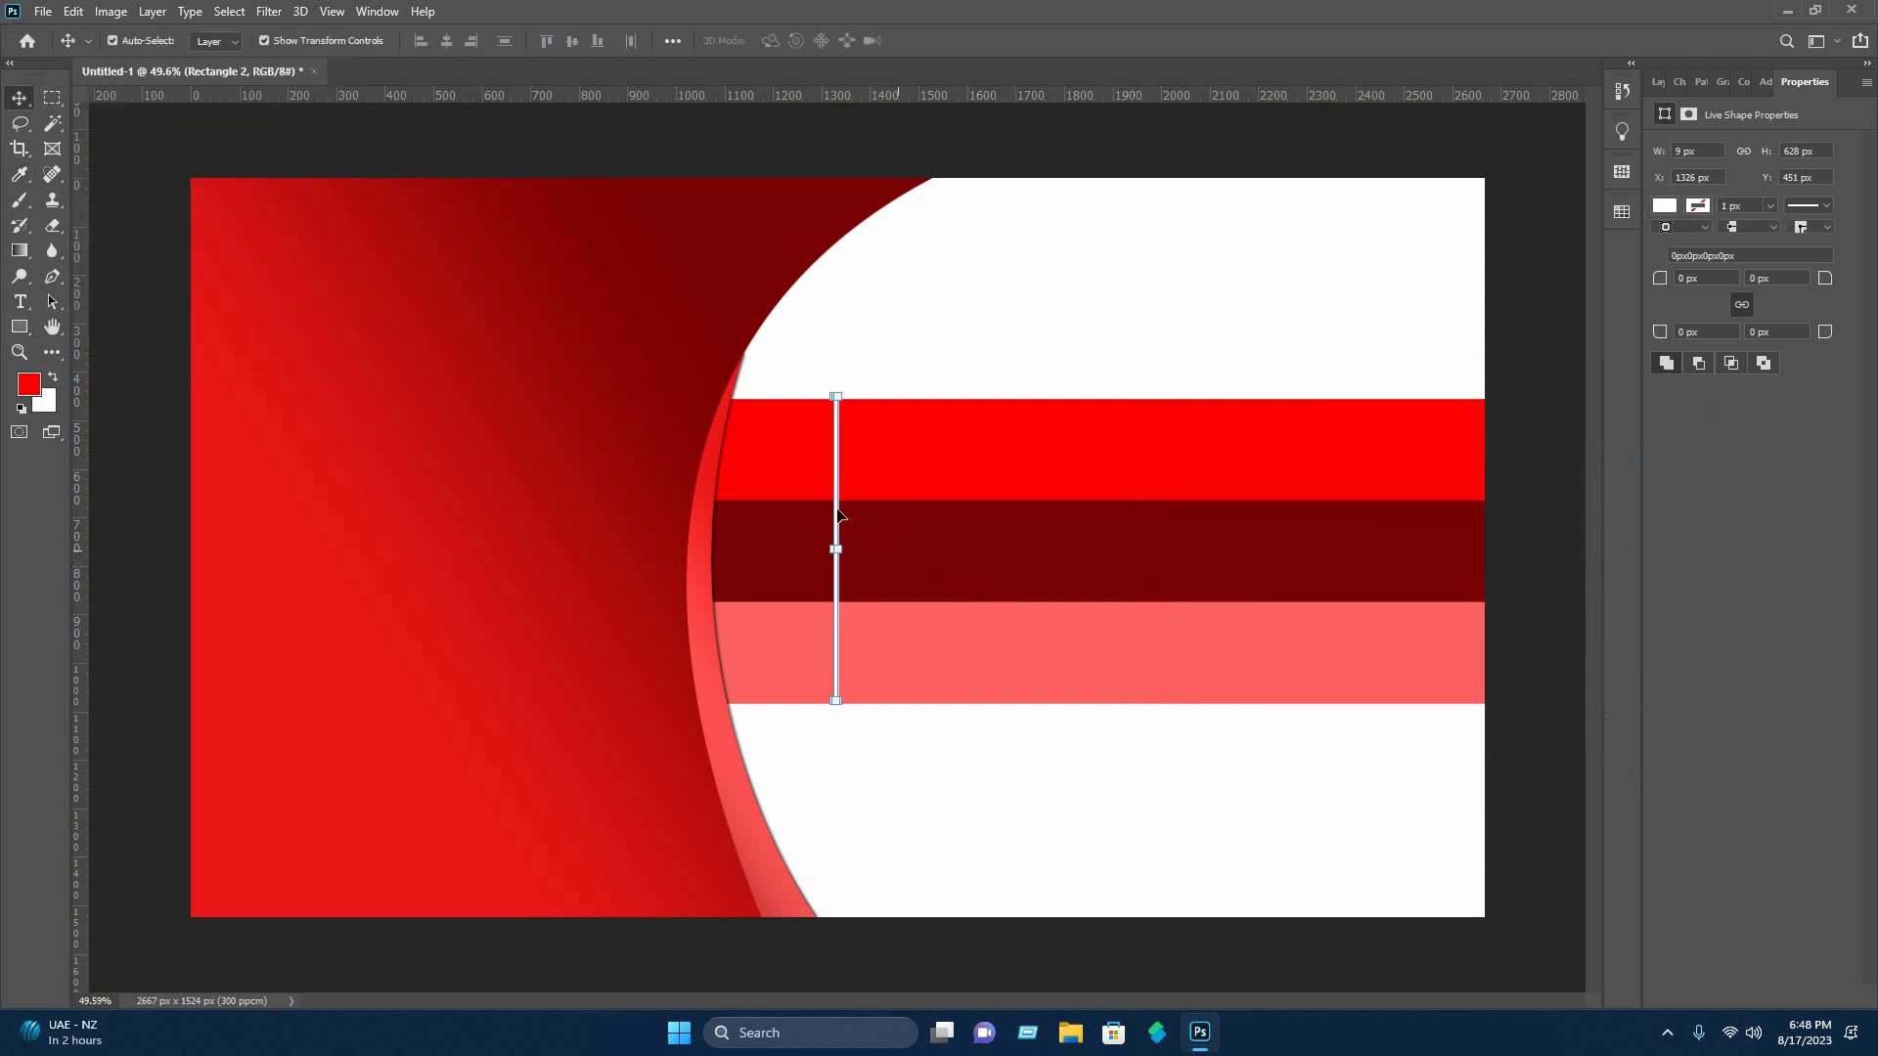
pyautogui.click(935, 335)
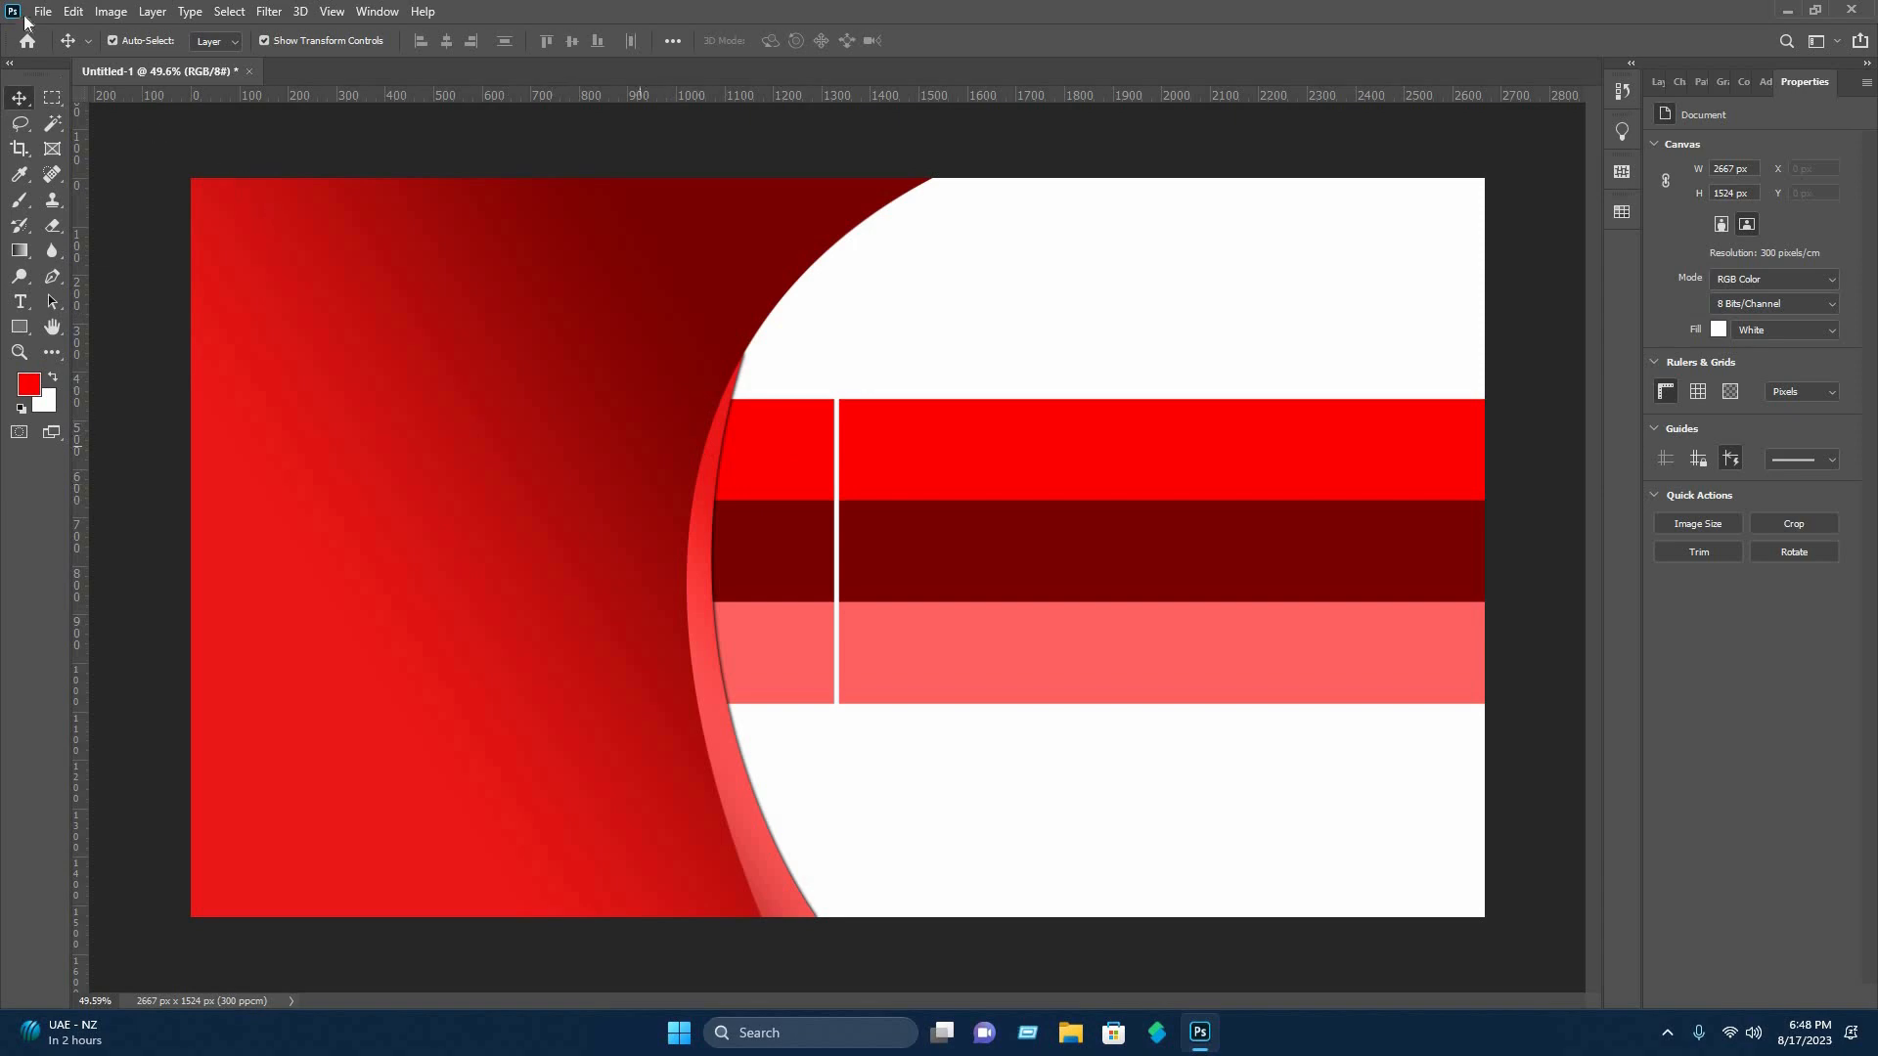
# Open the icon files Copy of envelope-w.png, Copy of location w.png, Copy of phone-call w.png, Copy of profile_icon.k.png and location w.png.
pyautogui.click(77, 12)
pyautogui.moveTo(43, 12)
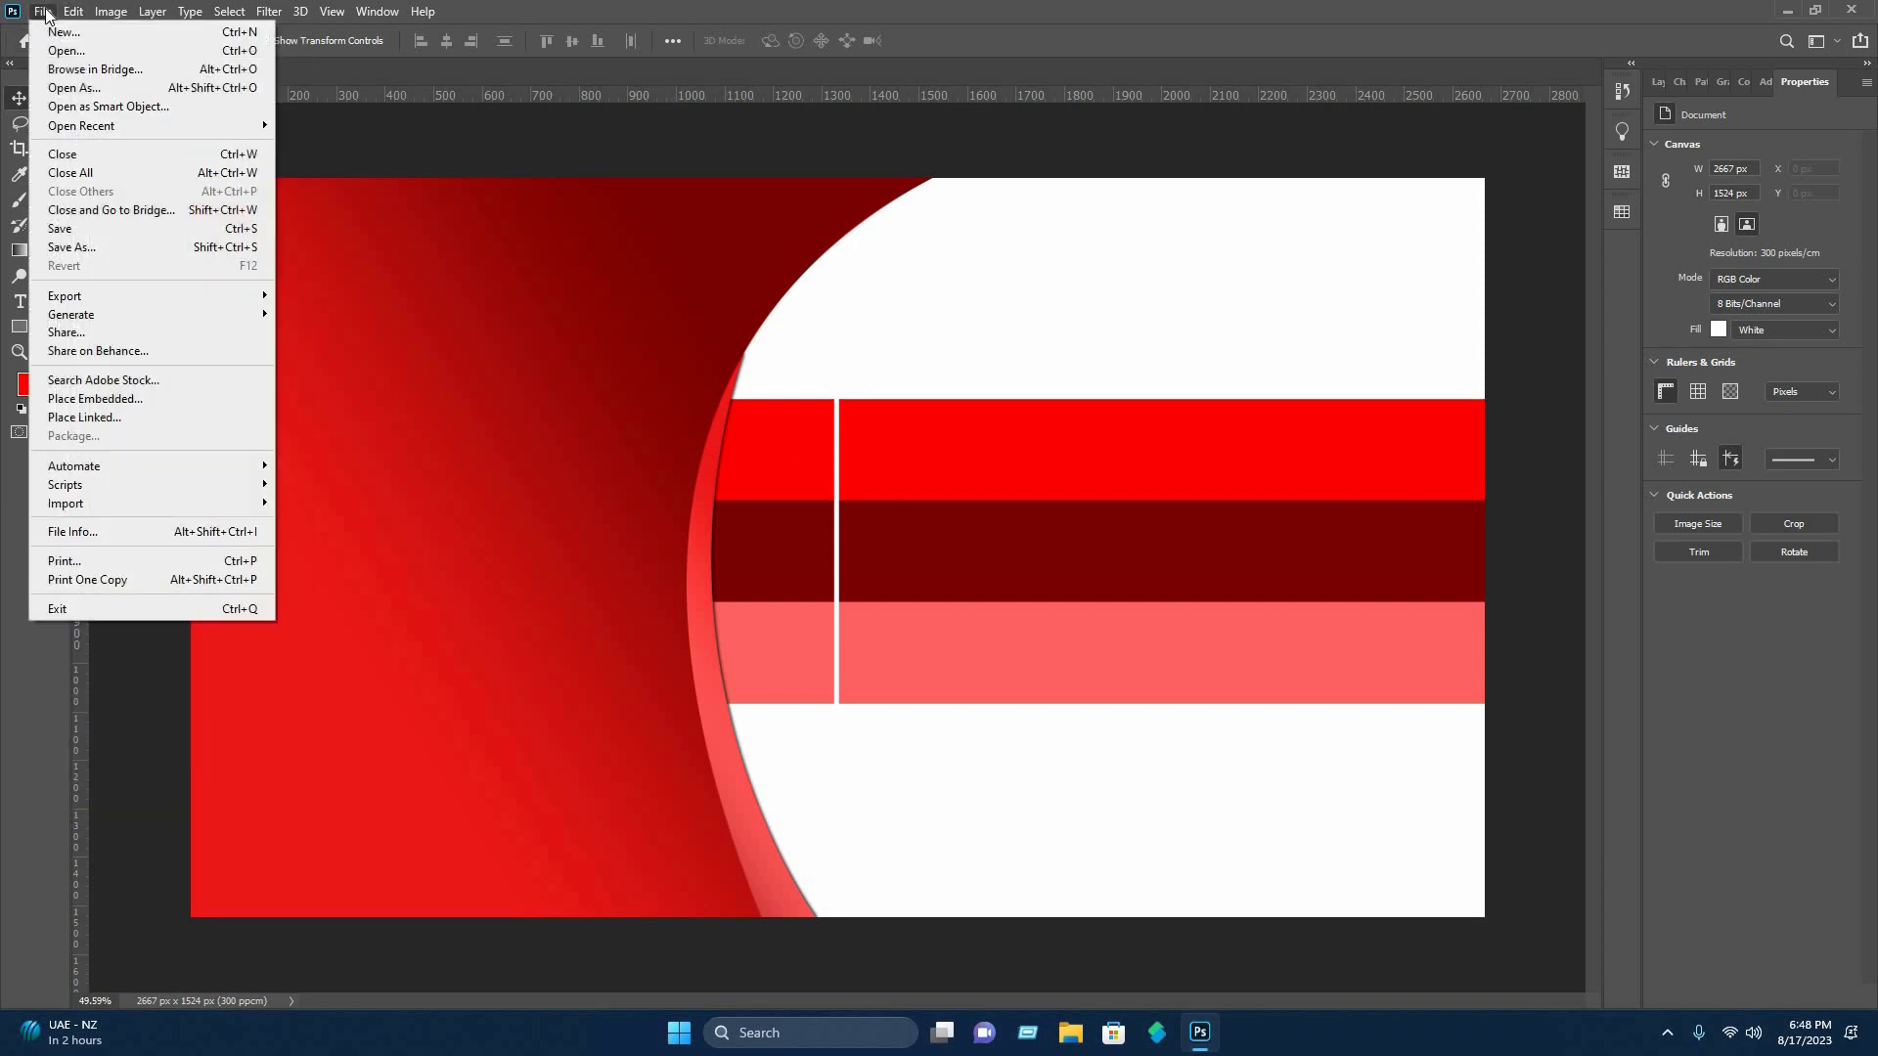
pyautogui.click(64, 50)
pyautogui.click(408, 178)
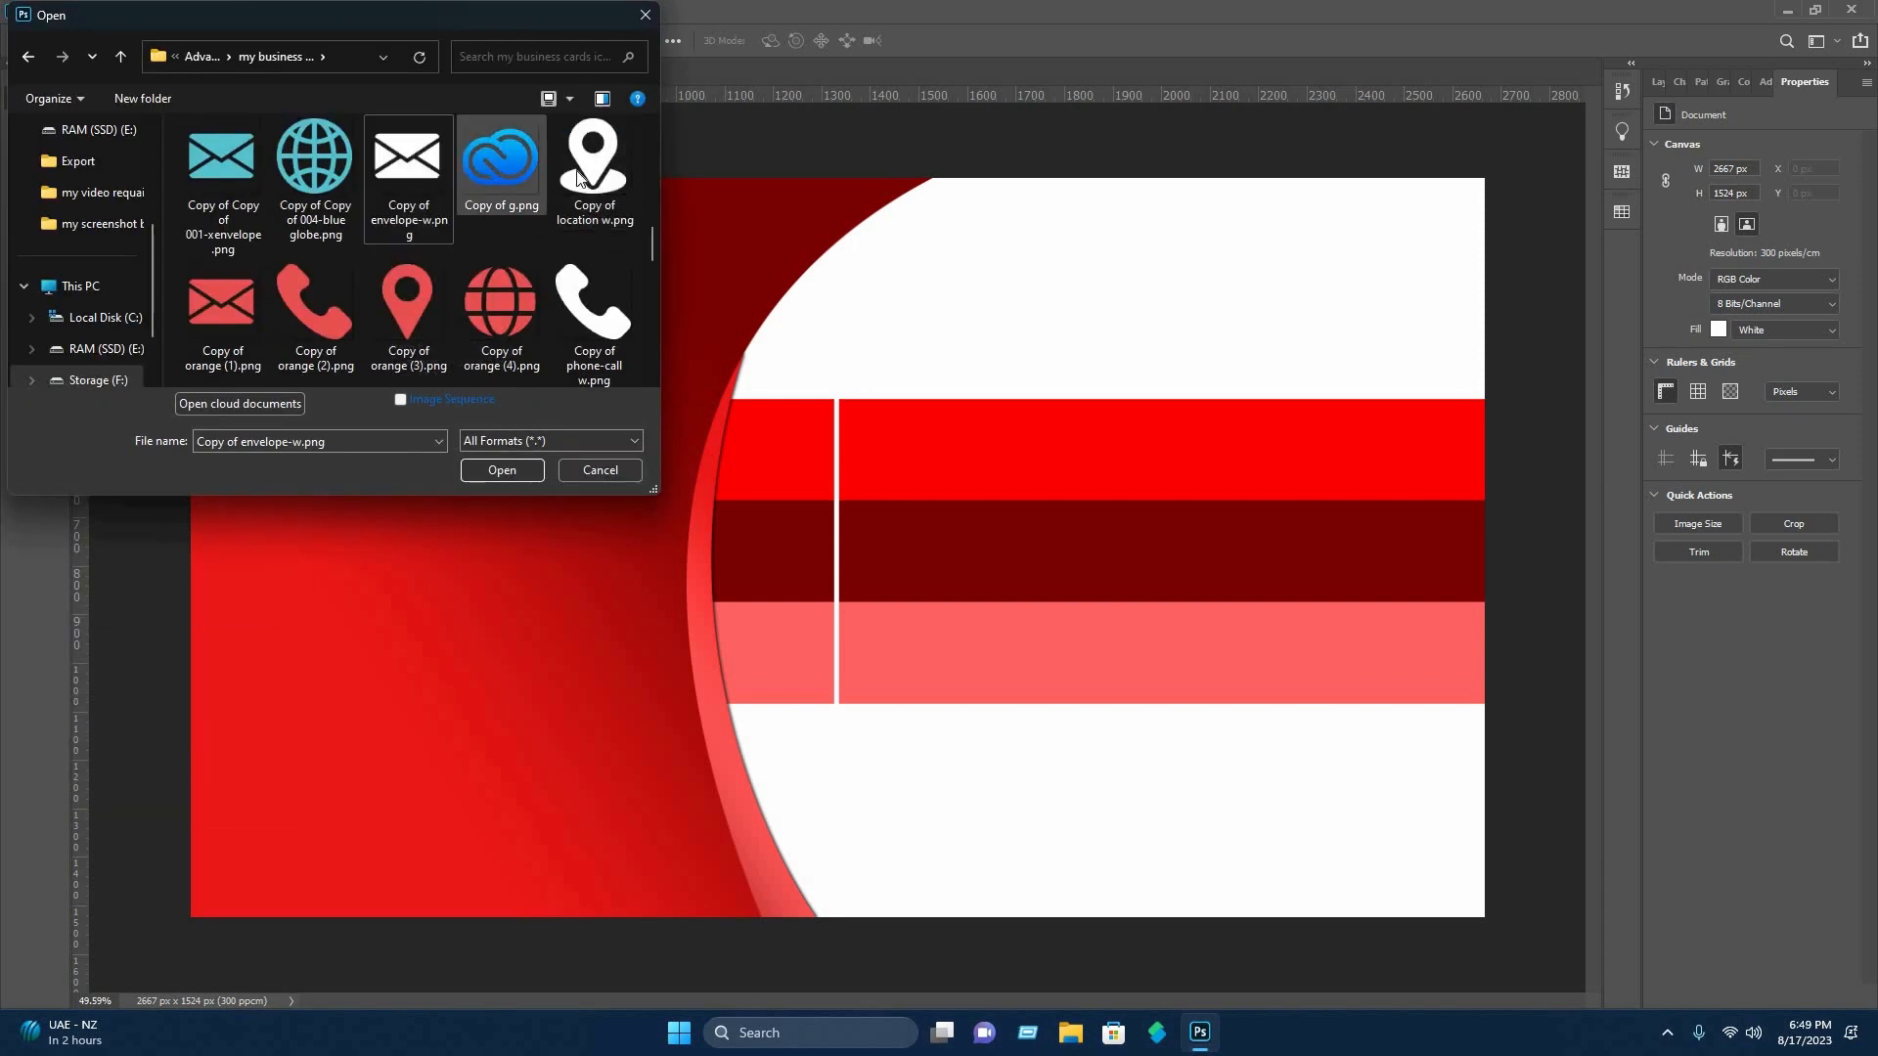
pyautogui.keyDown('ctrl'); pyautogui.click(592, 176); pyautogui.keyUp('ctrl')
pyautogui.keyDown('ctrl'); pyautogui.click(592, 306); pyautogui.keyUp('ctrl')
pyautogui.scroll(-1, 504, 303)
pyautogui.scroll(-2, 504, 307)
pyautogui.keyDown('ctrl'); pyautogui.click(579, 301); pyautogui.keyUp('ctrl')
pyautogui.scroll(1, 577, 294)
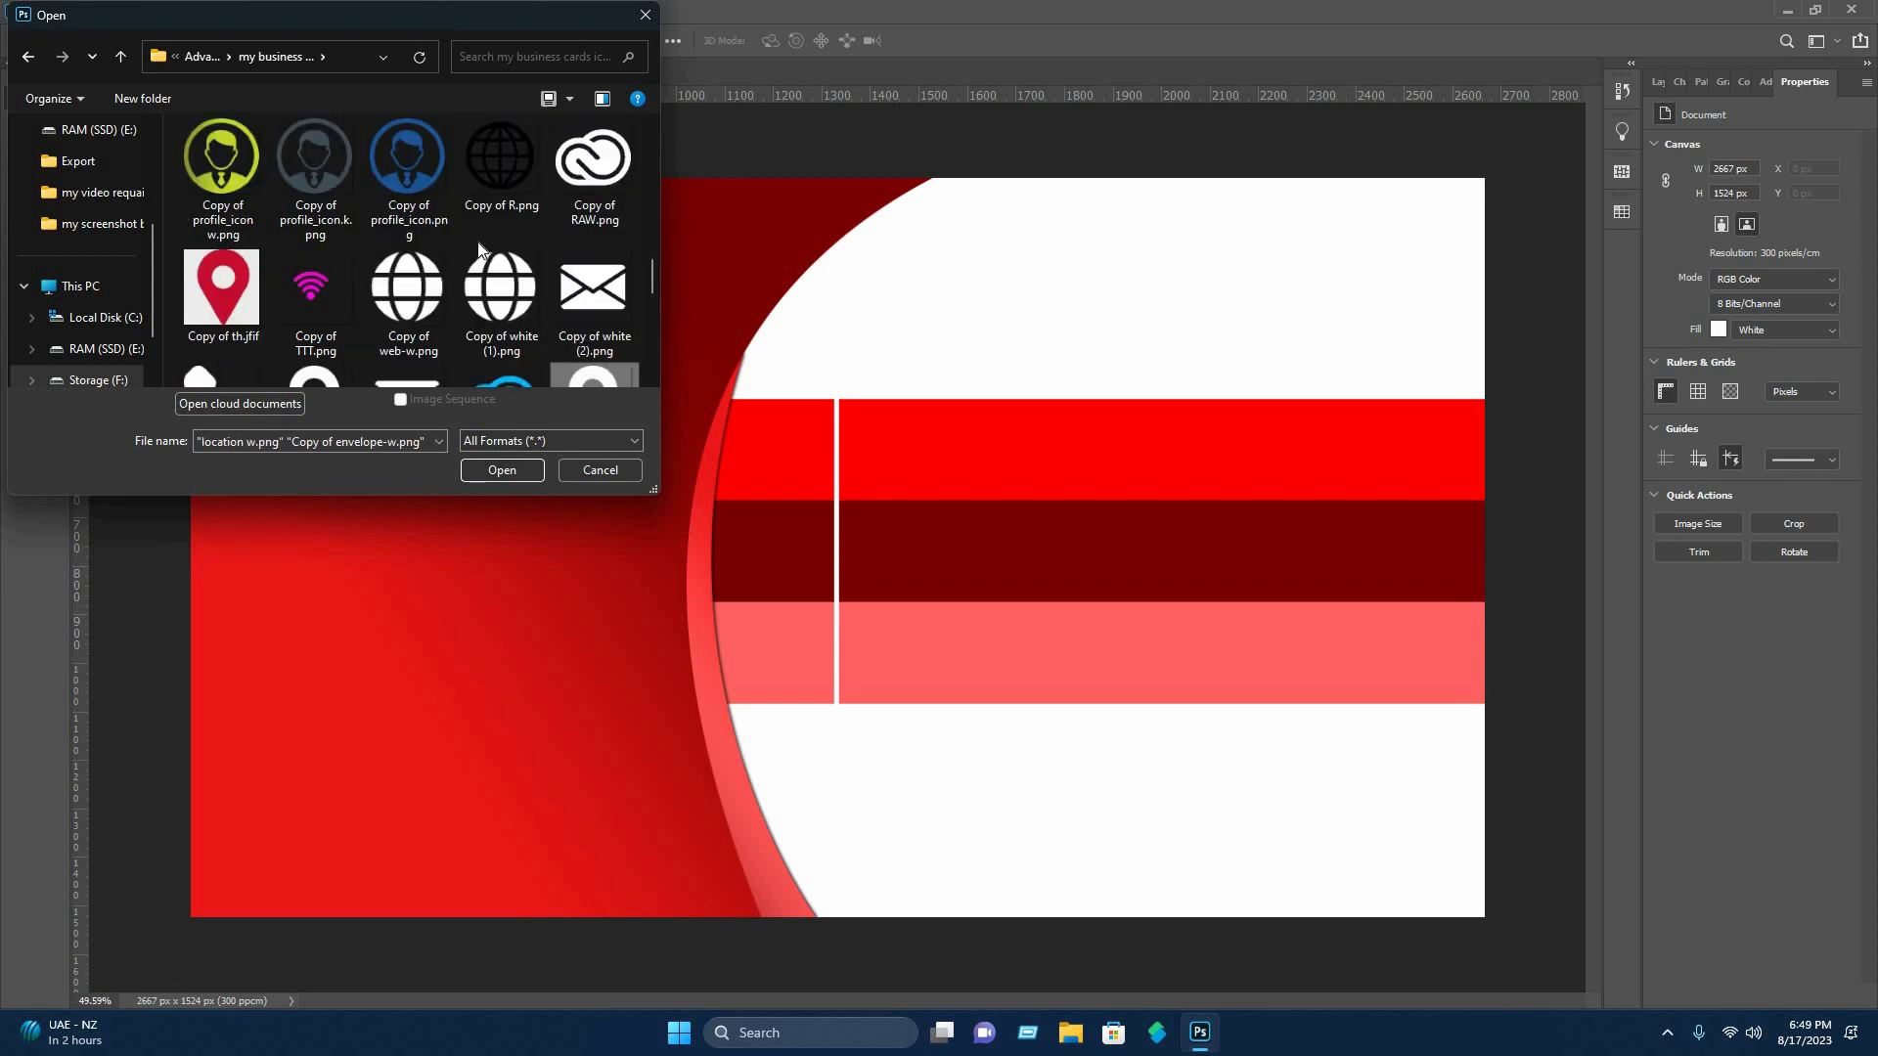
pyautogui.keyDown('ctrl'); pyautogui.click(342, 186); pyautogui.keyUp('ctrl')
pyautogui.click(502, 470)
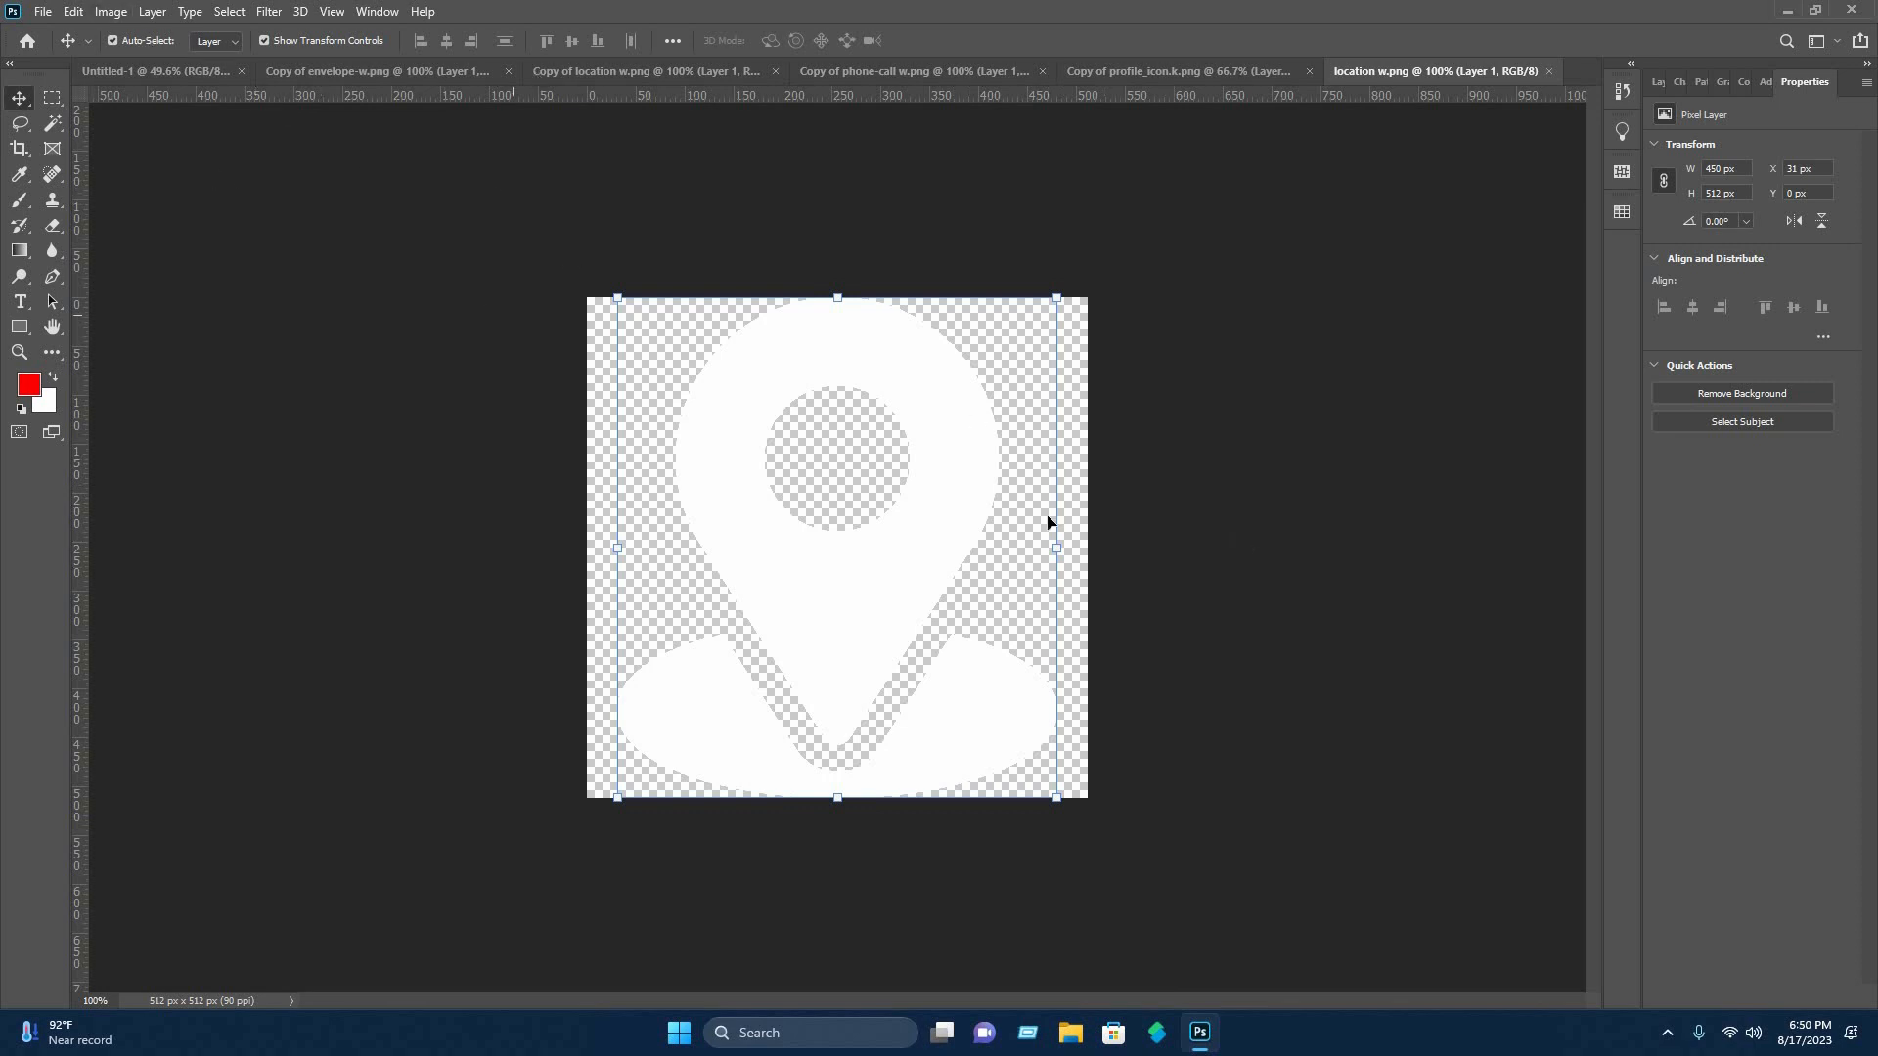
# Bring the white phone icon into the Untitled-1 design and fit it on the red bar beside the white divider.
pyautogui.click(1164, 75)
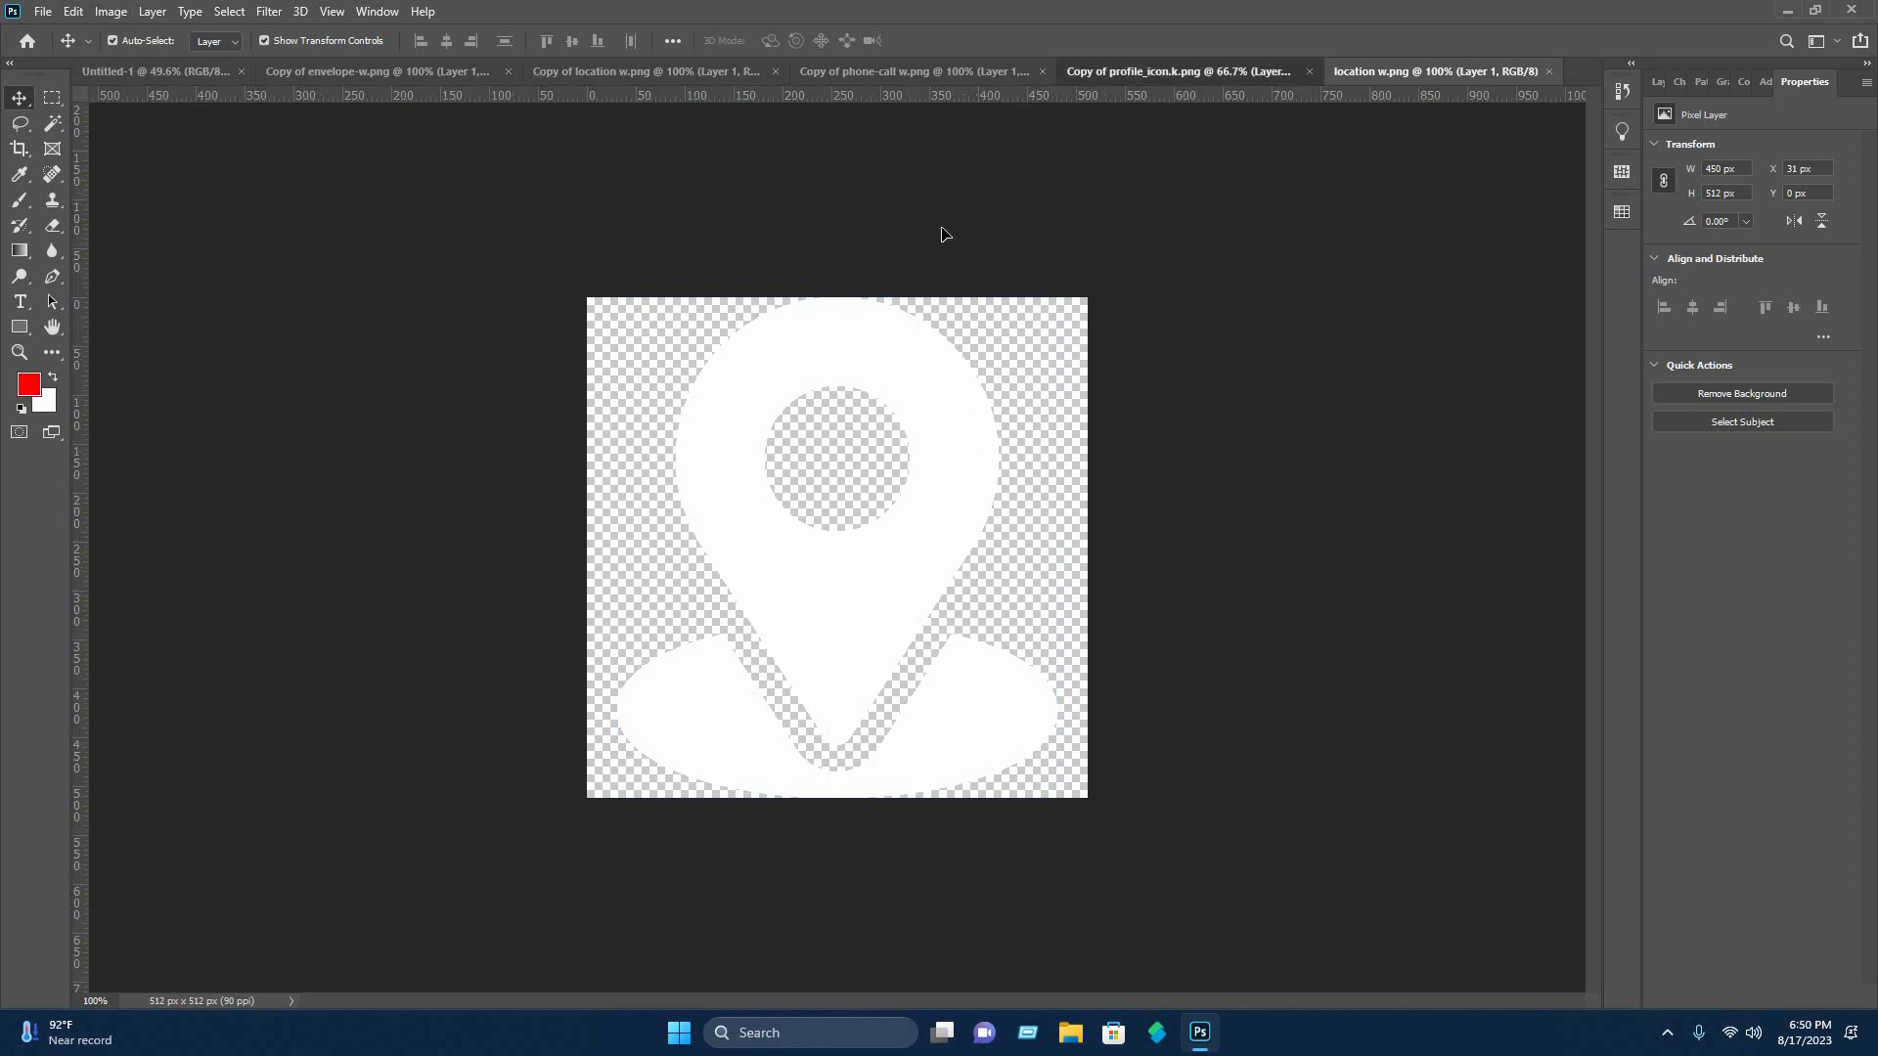
pyautogui.click(919, 73)
pyautogui.moveTo(753, 528); pyautogui.dragTo(776, 567)
pyautogui.moveTo(943, 576); pyautogui.dragTo(732, 572)
pyautogui.moveTo(703, 573); pyautogui.dragTo(759, 452)
pyautogui.click(780, 472)
# Bring the white envelope icon into the Untitled-1 design and fit it on the dark red bar below the phone icon.
pyautogui.click(1270, 76)
pyautogui.click(1399, 75)
pyautogui.click(454, 79)
pyautogui.moveTo(748, 524)
pyautogui.mouseDown()
pyautogui.moveTo(150, 82)
pyautogui.moveTo(745, 557)
pyautogui.mouseUp()
pyautogui.moveTo(894, 569); pyautogui.dragTo(720, 568)
pyautogui.moveTo(701, 570); pyautogui.dragTo(780, 683)
pyautogui.click(969, 41)
# Bring the white location pin icon into the Untitled-1 design, fit it on the light red bar below the envelope, and deselect it.
pyautogui.click(924, 73)
pyautogui.click(1169, 74)
pyautogui.click(1409, 74)
pyautogui.click(1164, 73)
pyautogui.click(675, 73)
pyautogui.click(949, 74)
pyautogui.click(1408, 74)
pyautogui.moveTo(889, 666); pyautogui.dragTo(708, 665)
pyautogui.moveTo(692, 674); pyautogui.dragTo(770, 664)
pyautogui.click(968, 41)
pyautogui.click(1027, 173)
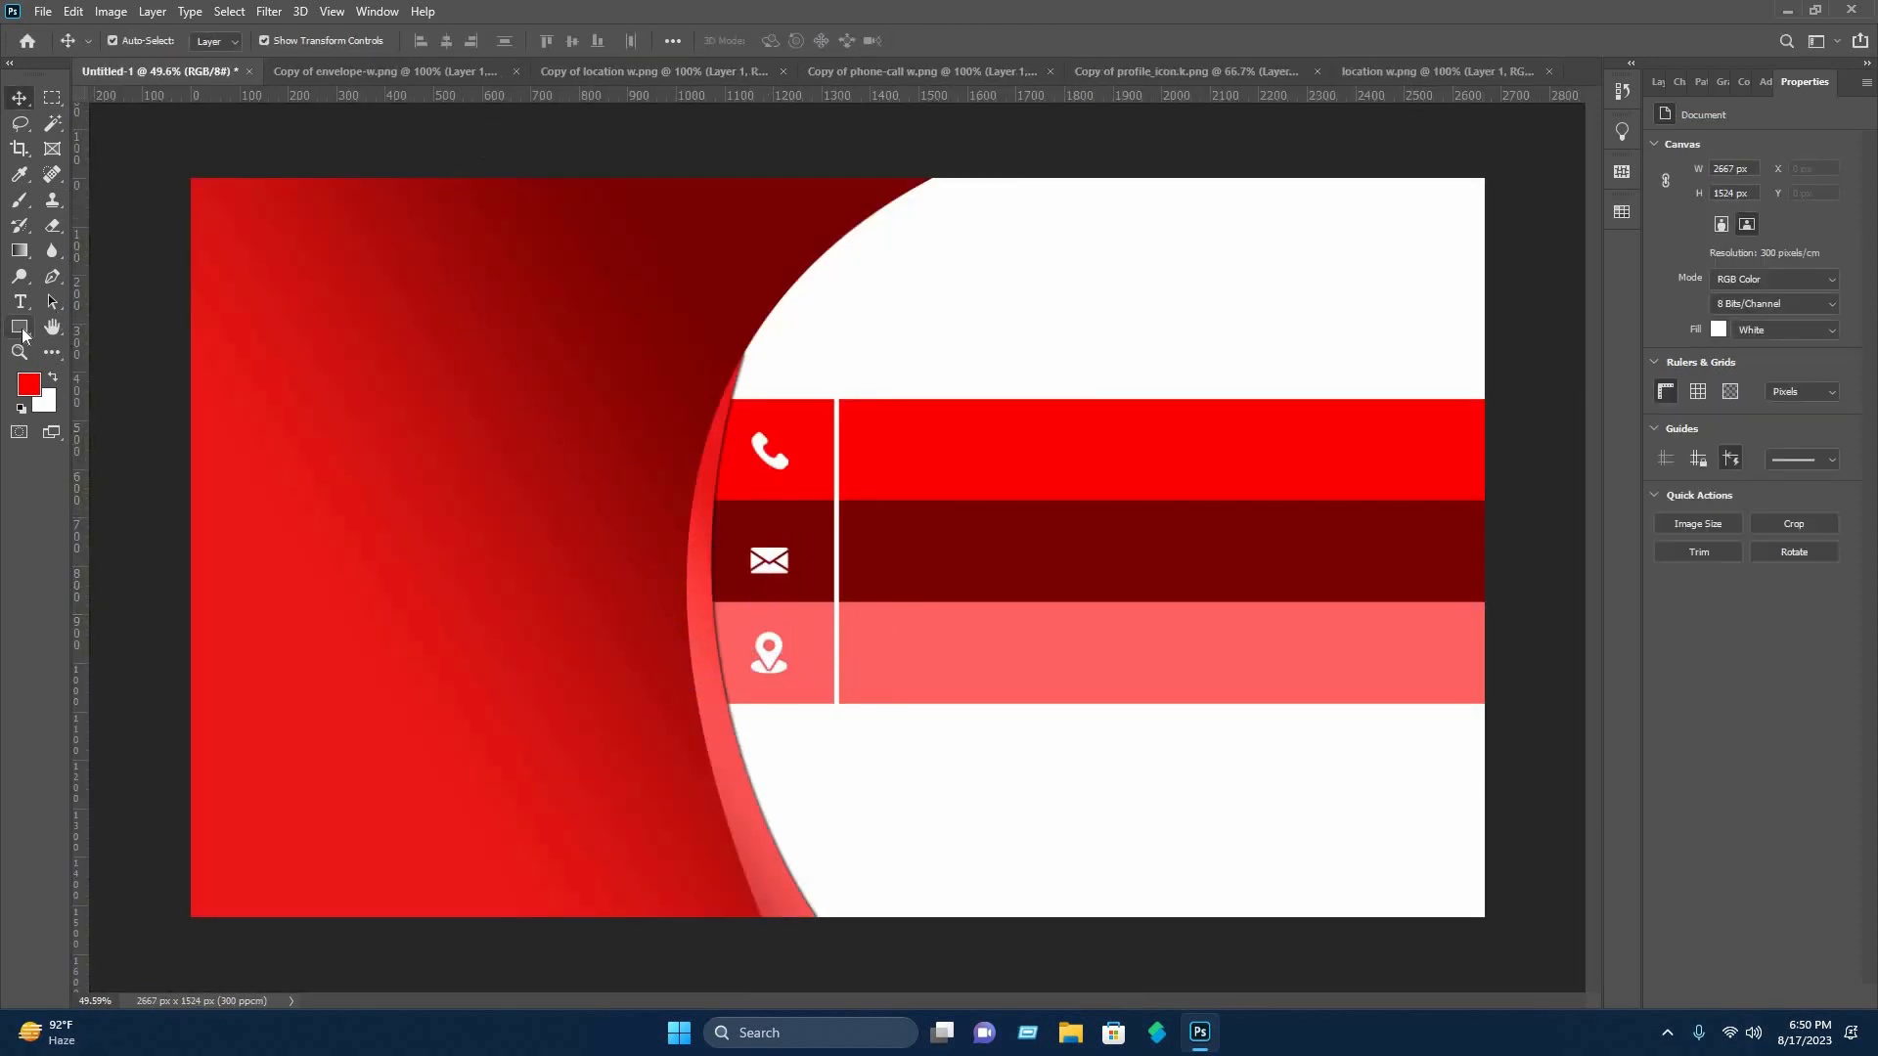
# Draw a rectangle, about 157 × 115 px, over the phone icon and fill it with white (ffffff).
pyautogui.press('u')
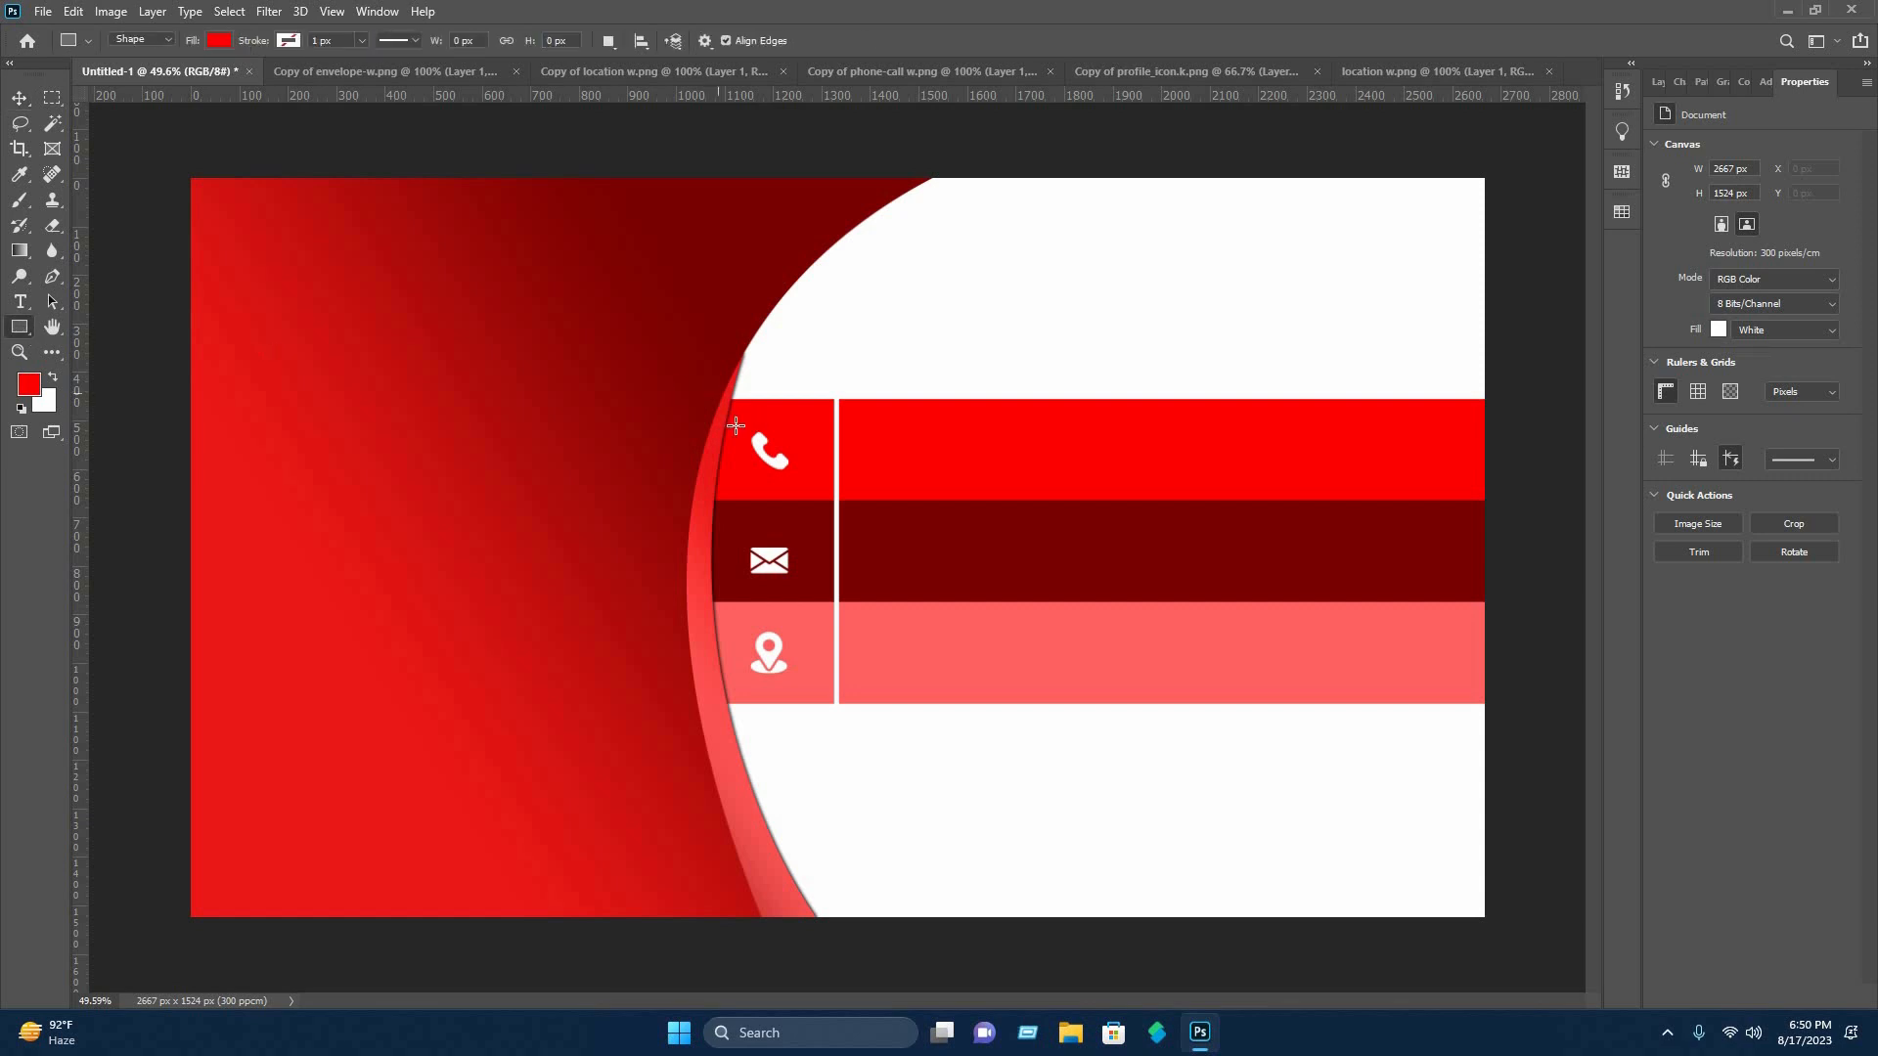
pyautogui.moveTo(788, 476); pyautogui.dragTo(812, 479)
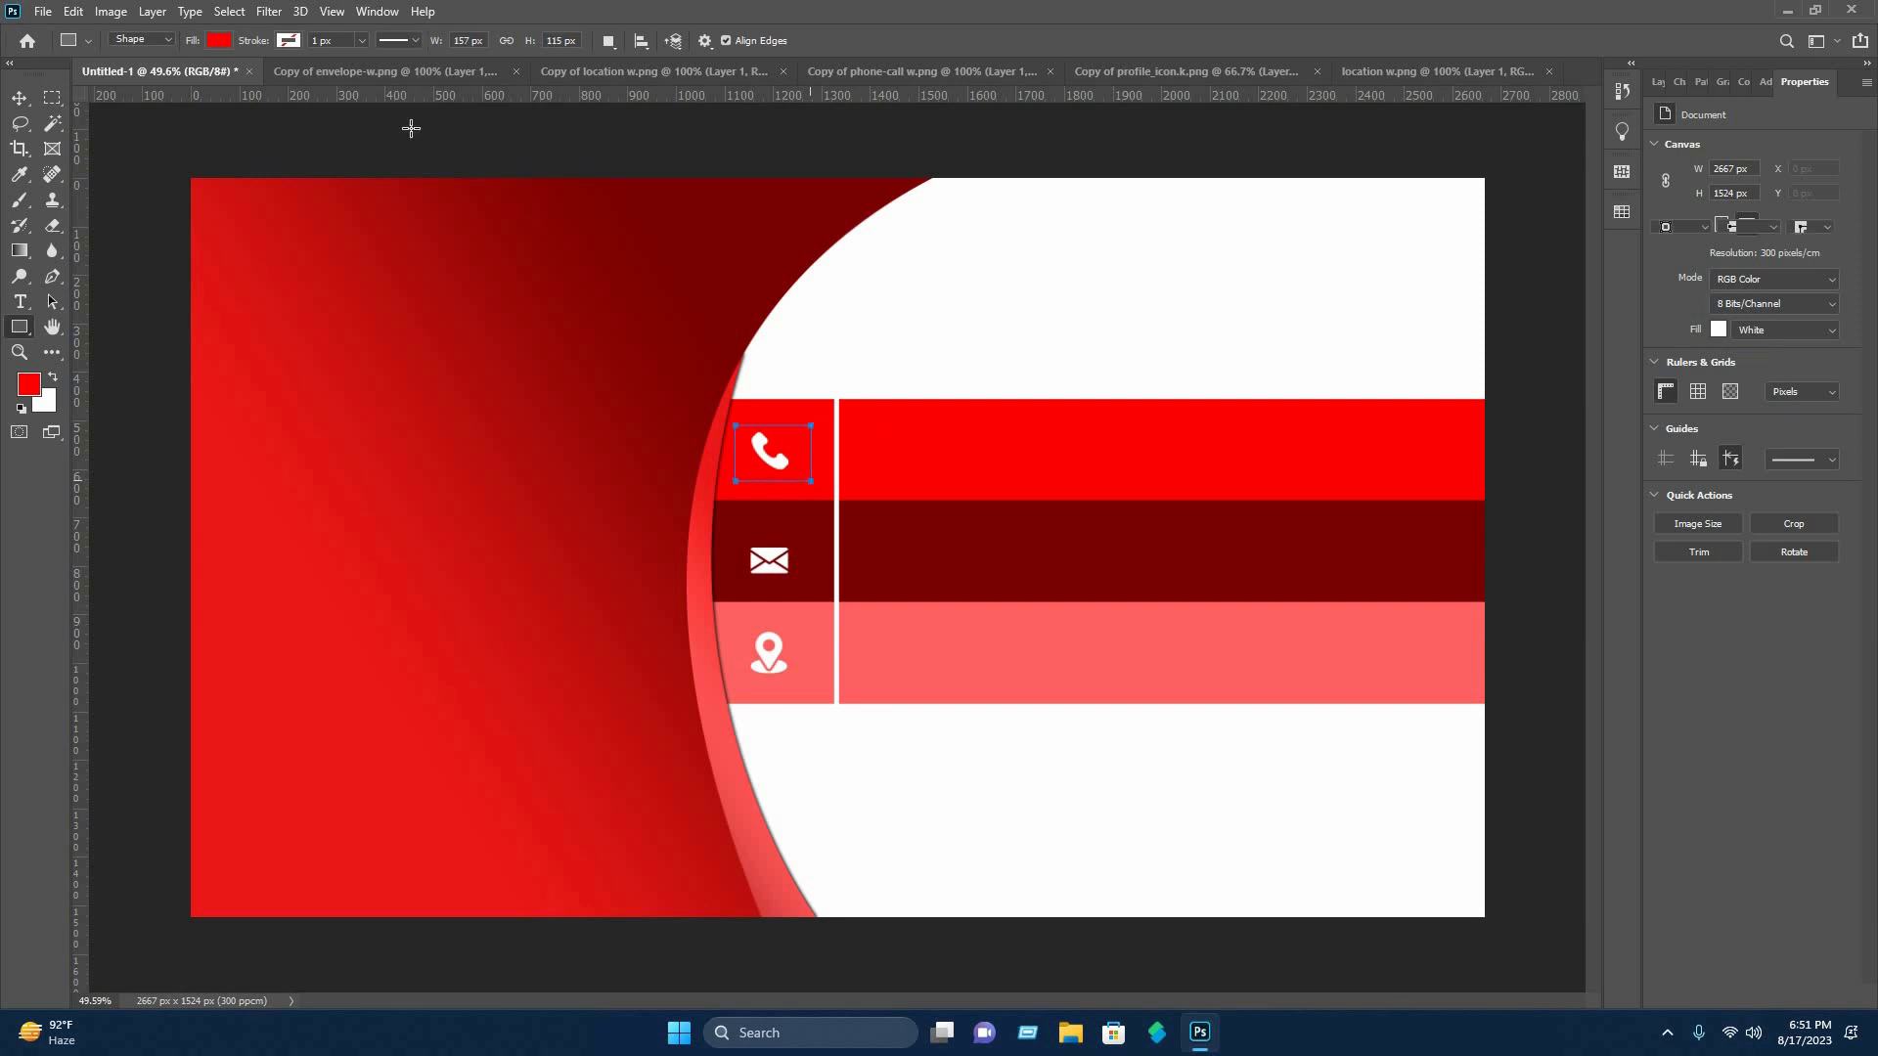
pyautogui.click(219, 40)
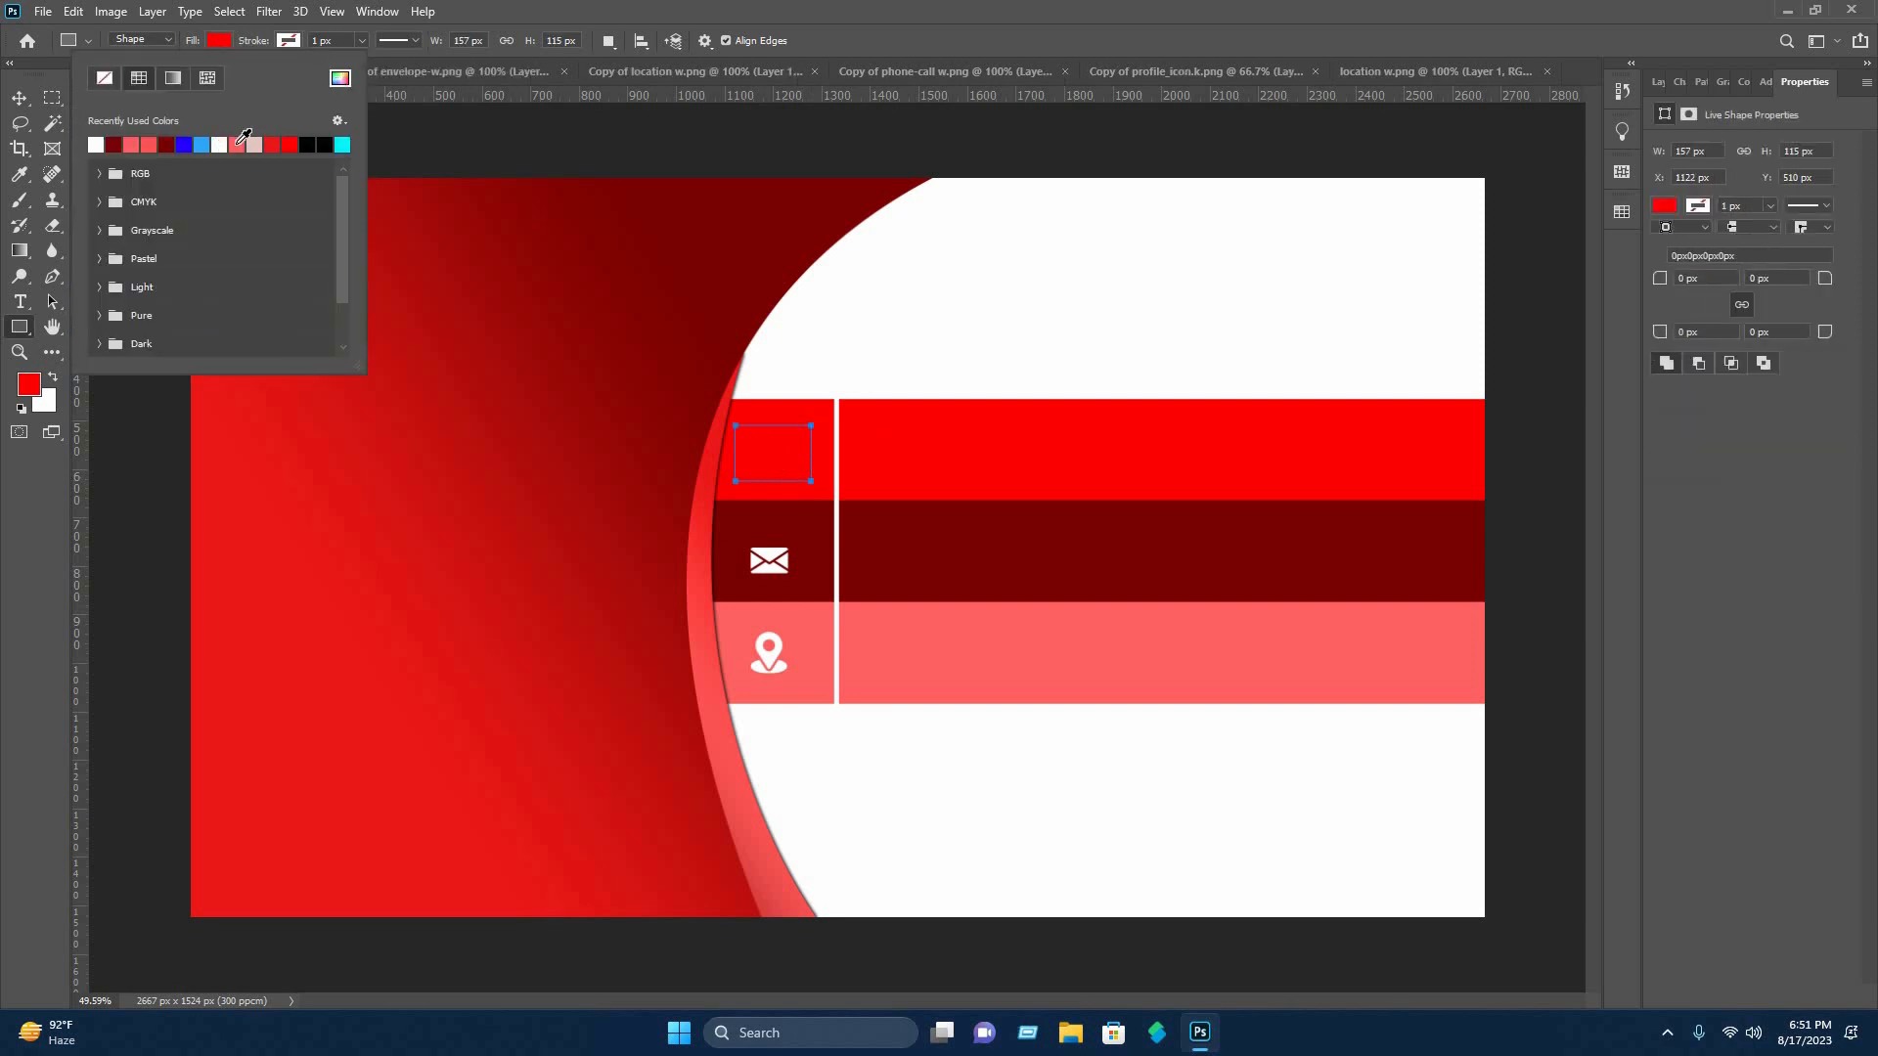
pyautogui.click(340, 77)
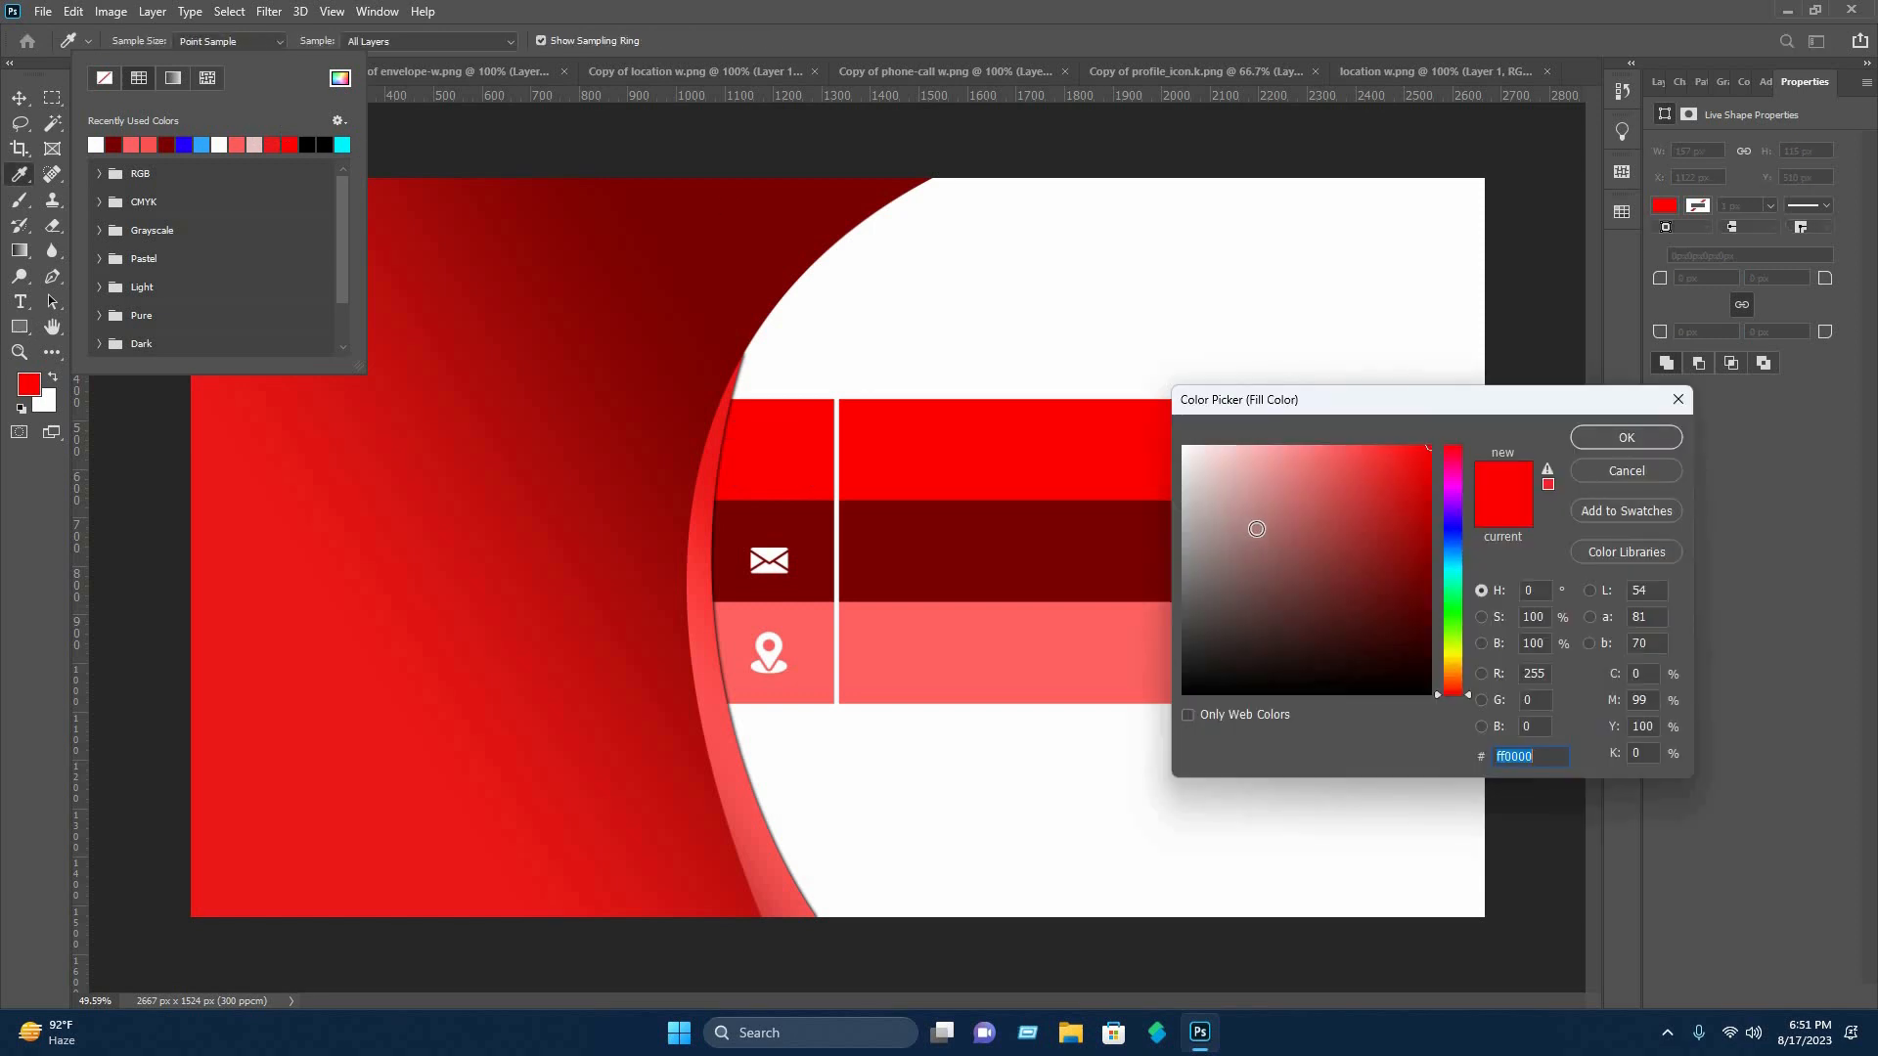
pyautogui.click(1184, 447)
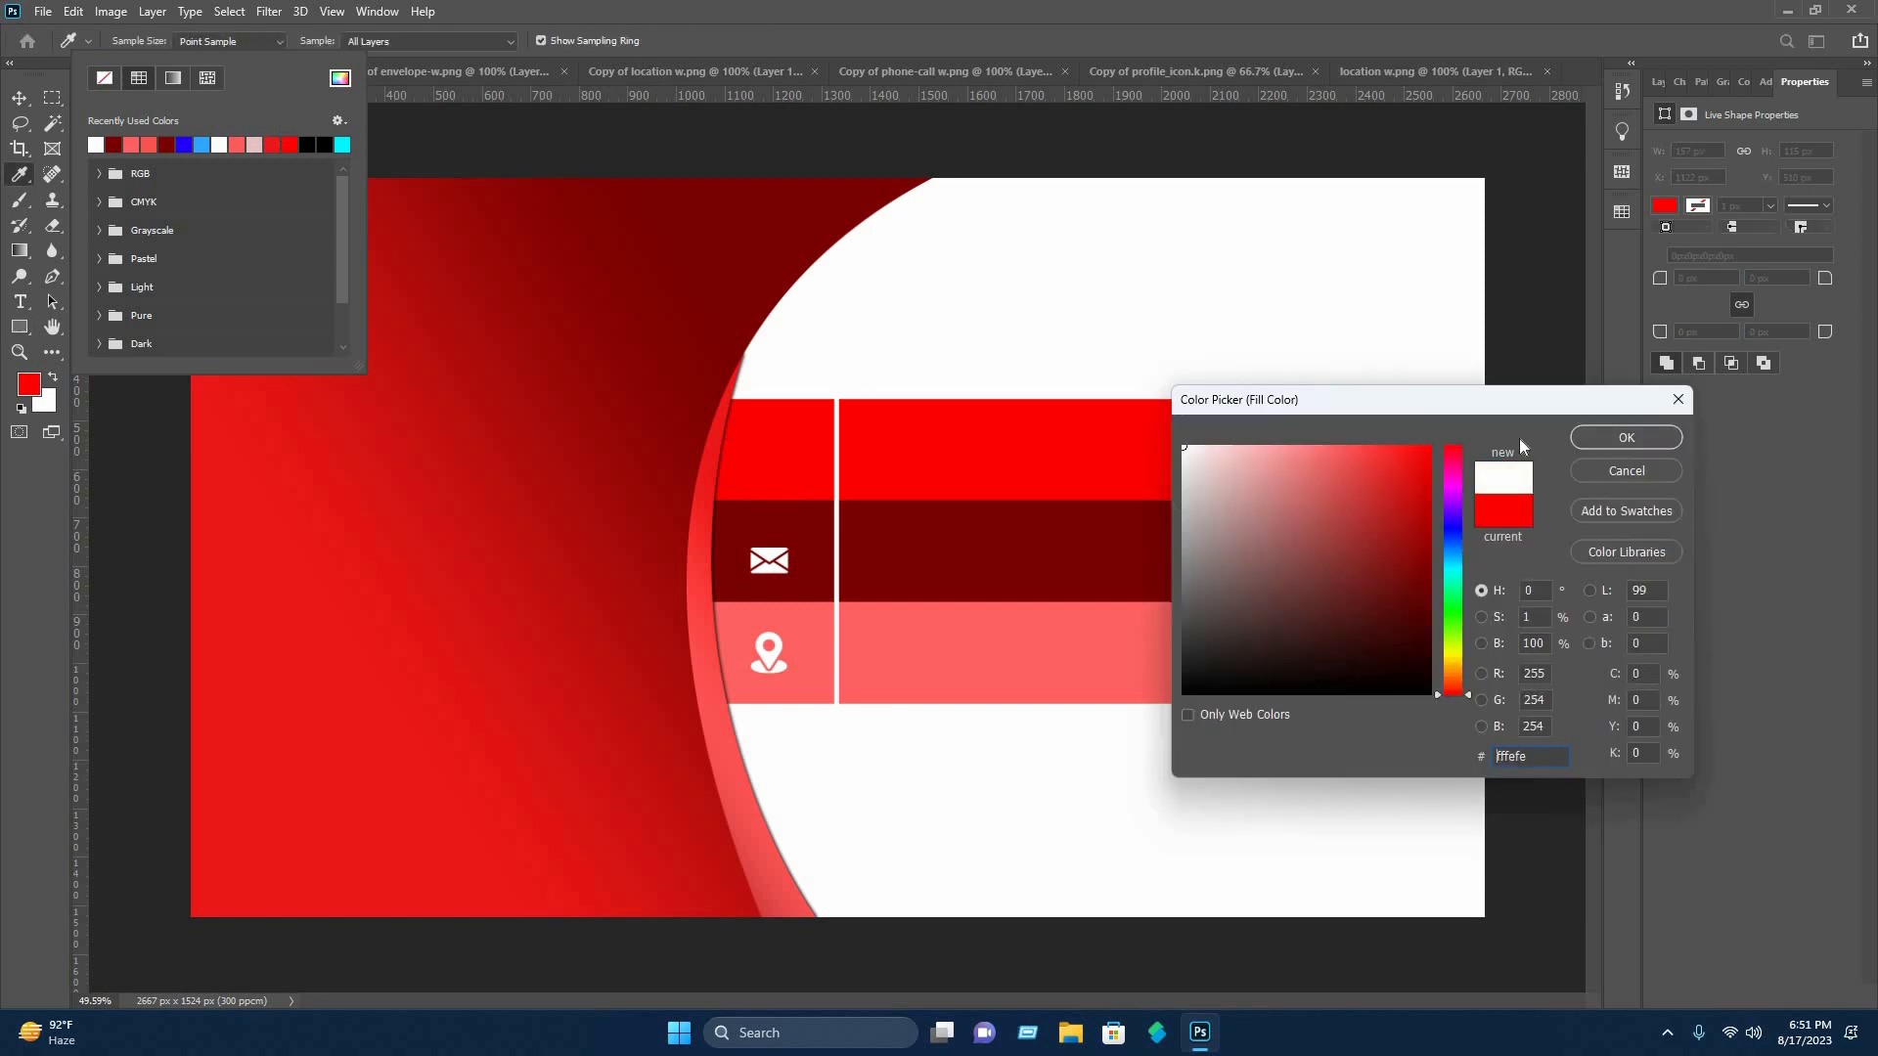
pyautogui.click(1627, 439)
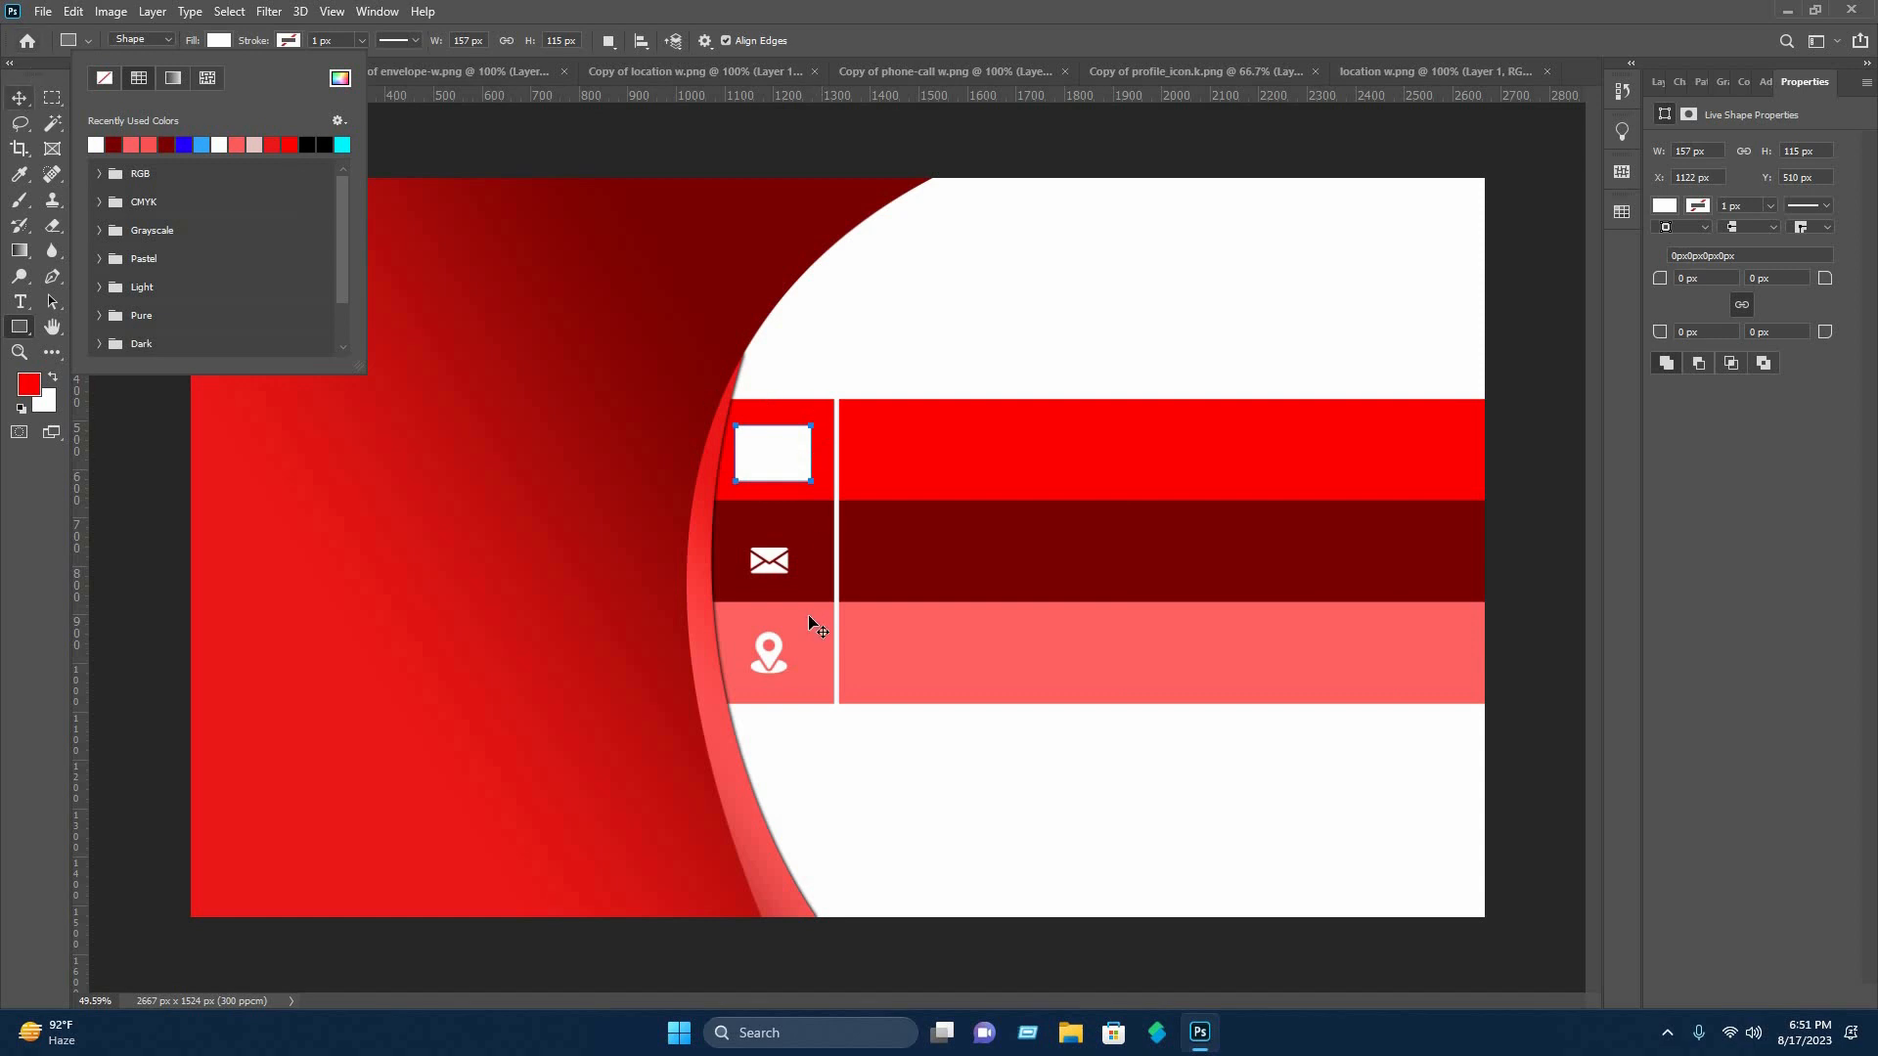
# Hide the small white rectangle and apply a red (ff0000) Color Overlay to the phone icon on Layer 1.
pyautogui.click(1660, 200)
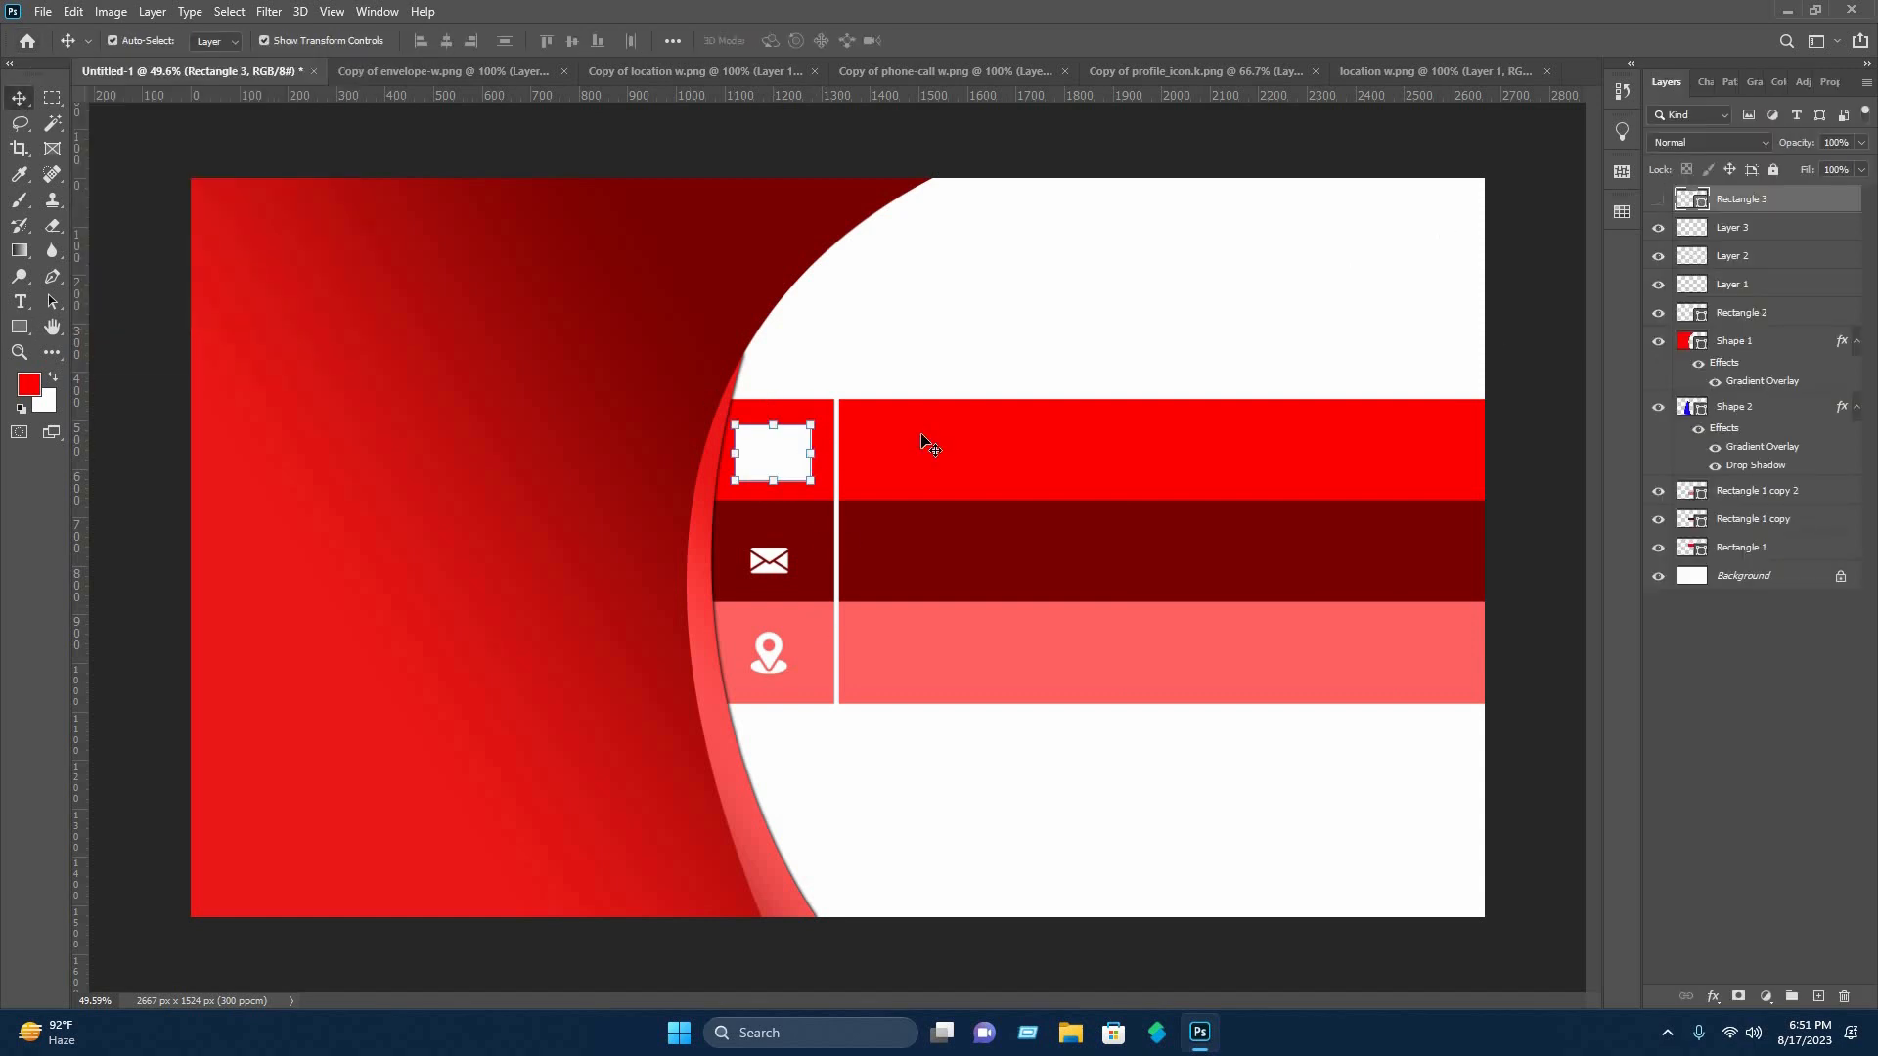
pyautogui.click(1775, 284)
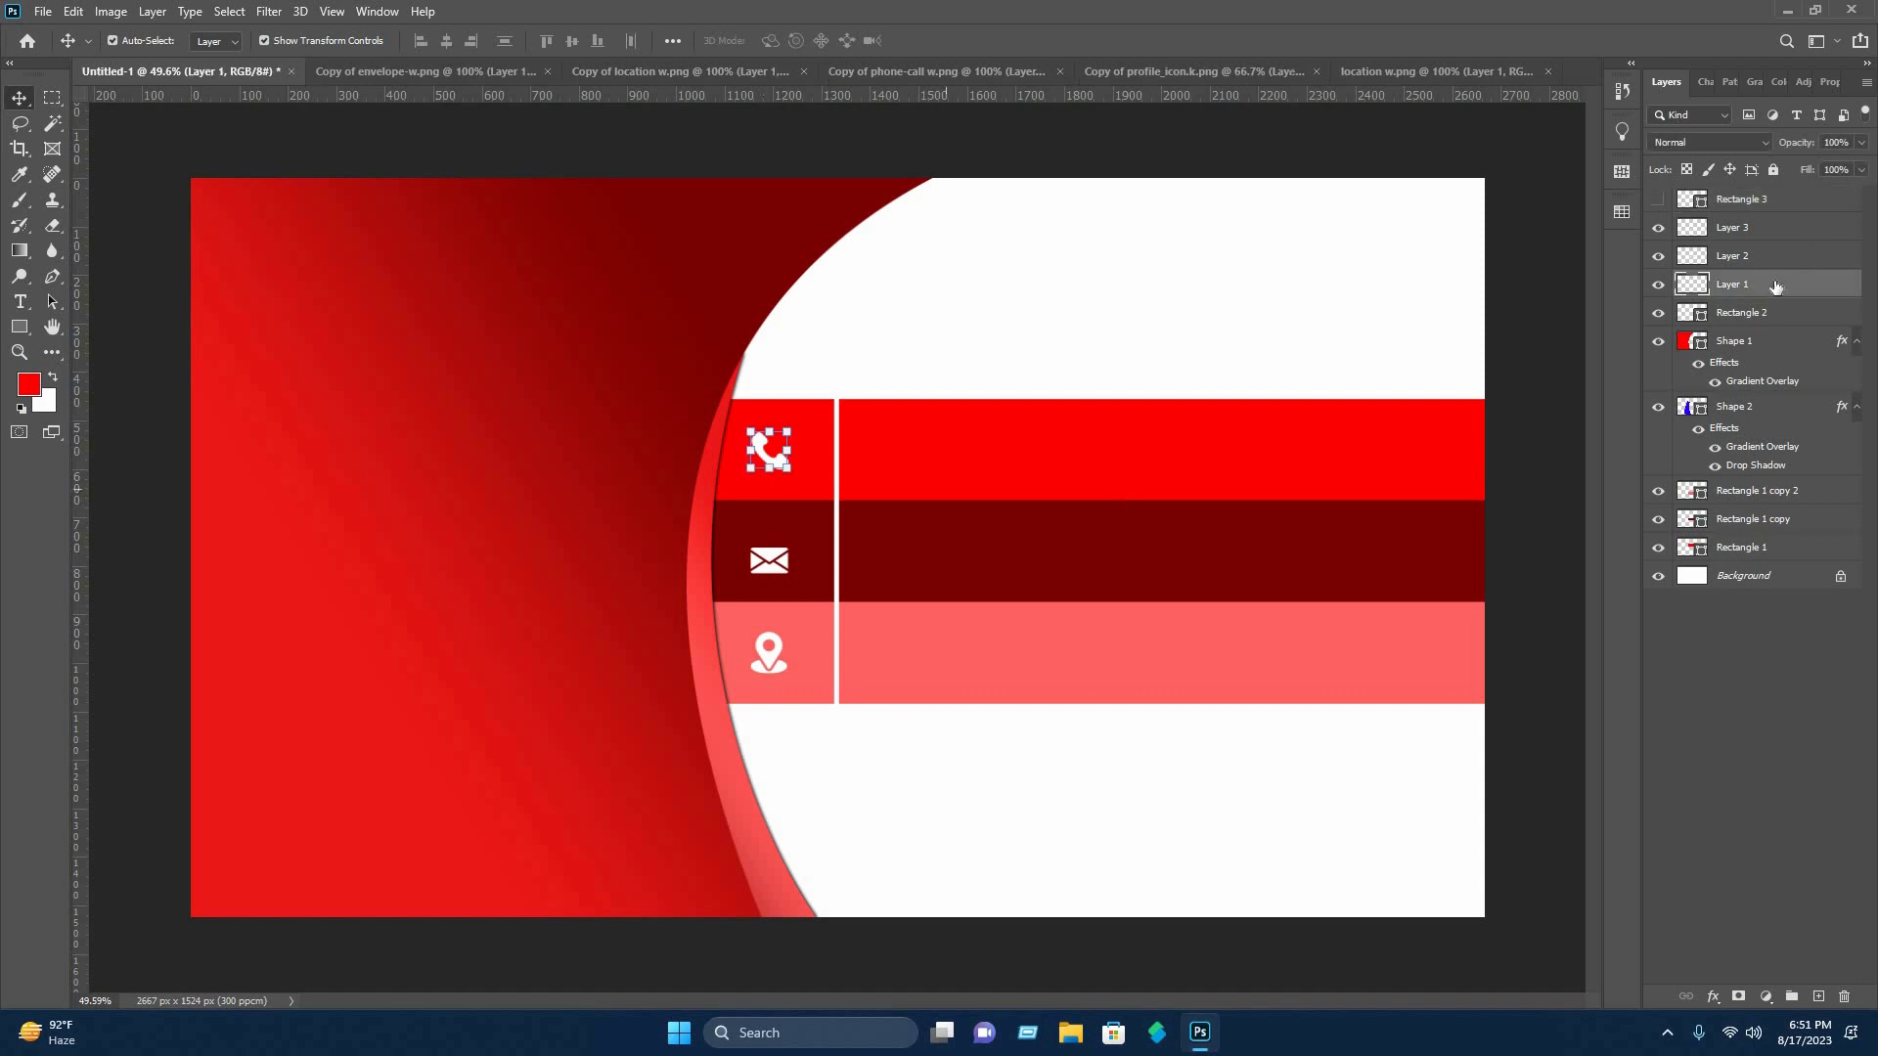
pyautogui.rightClick(1645, 216)
pyautogui.click(1638, 209)
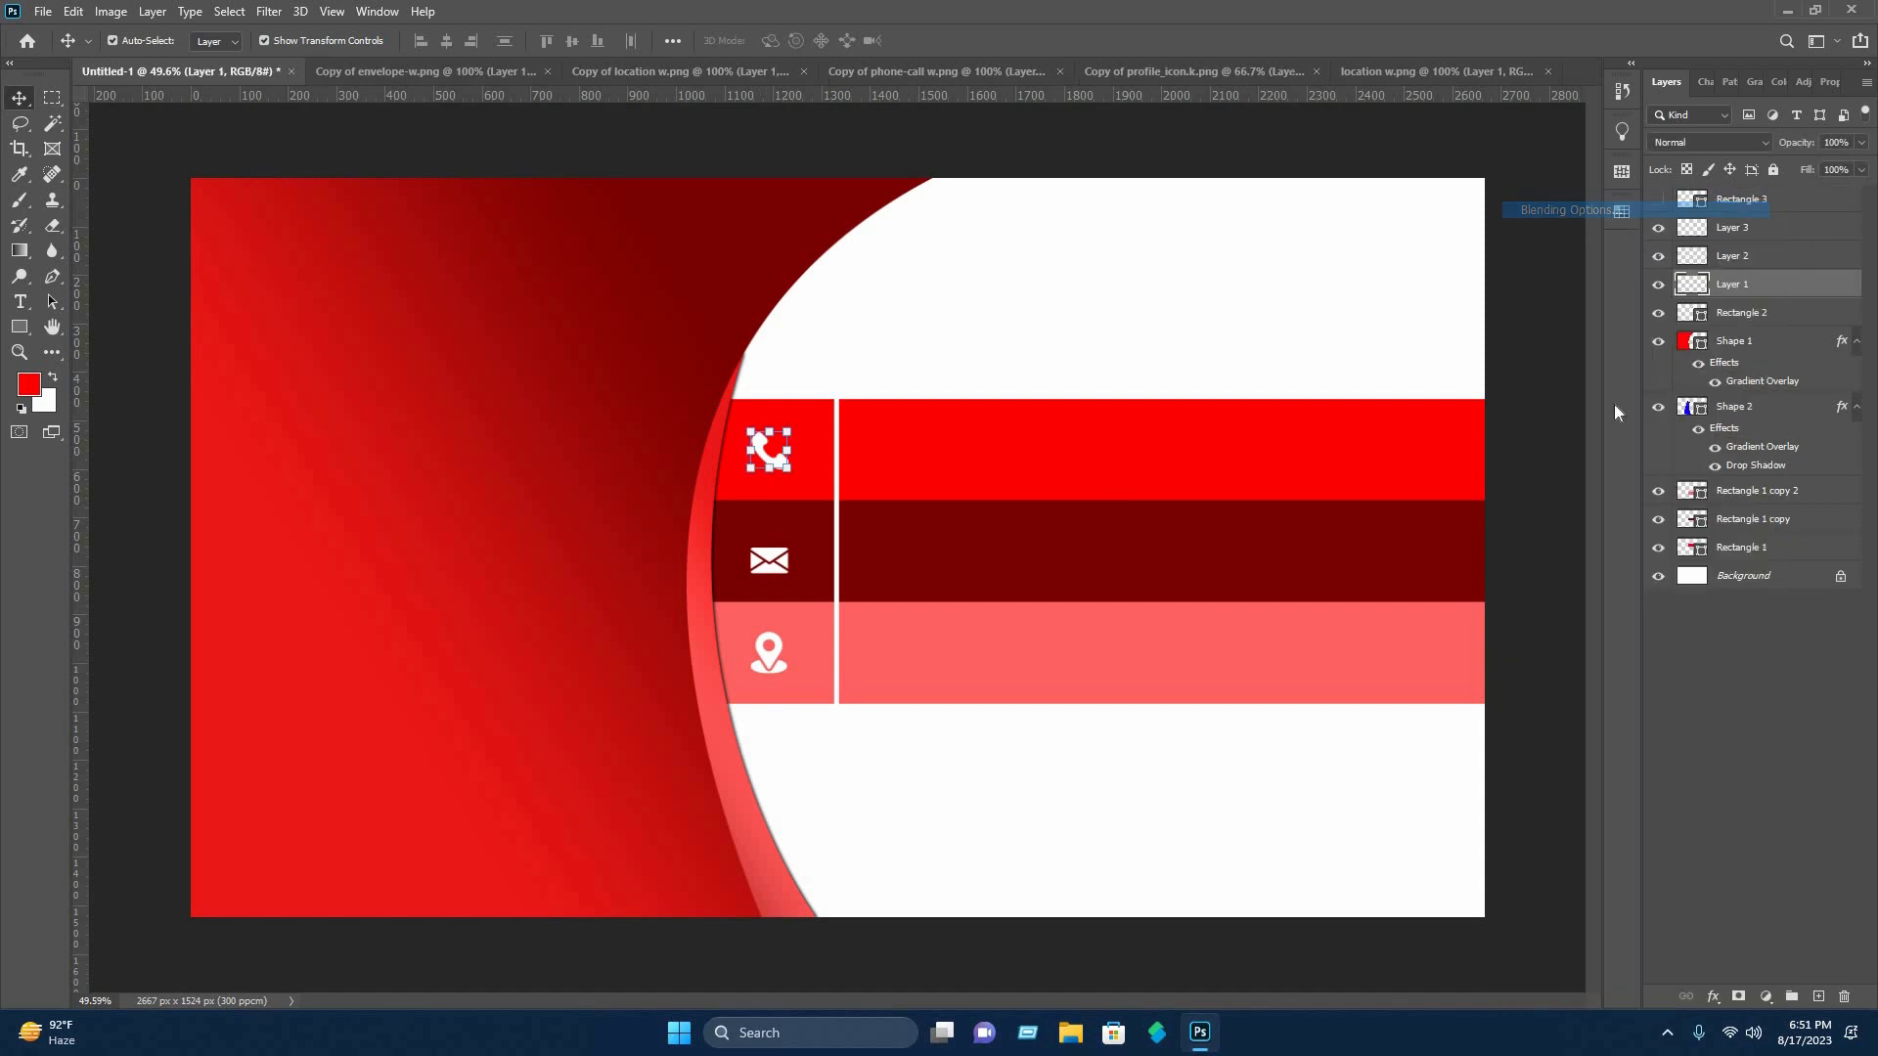
pyautogui.click(965, 688)
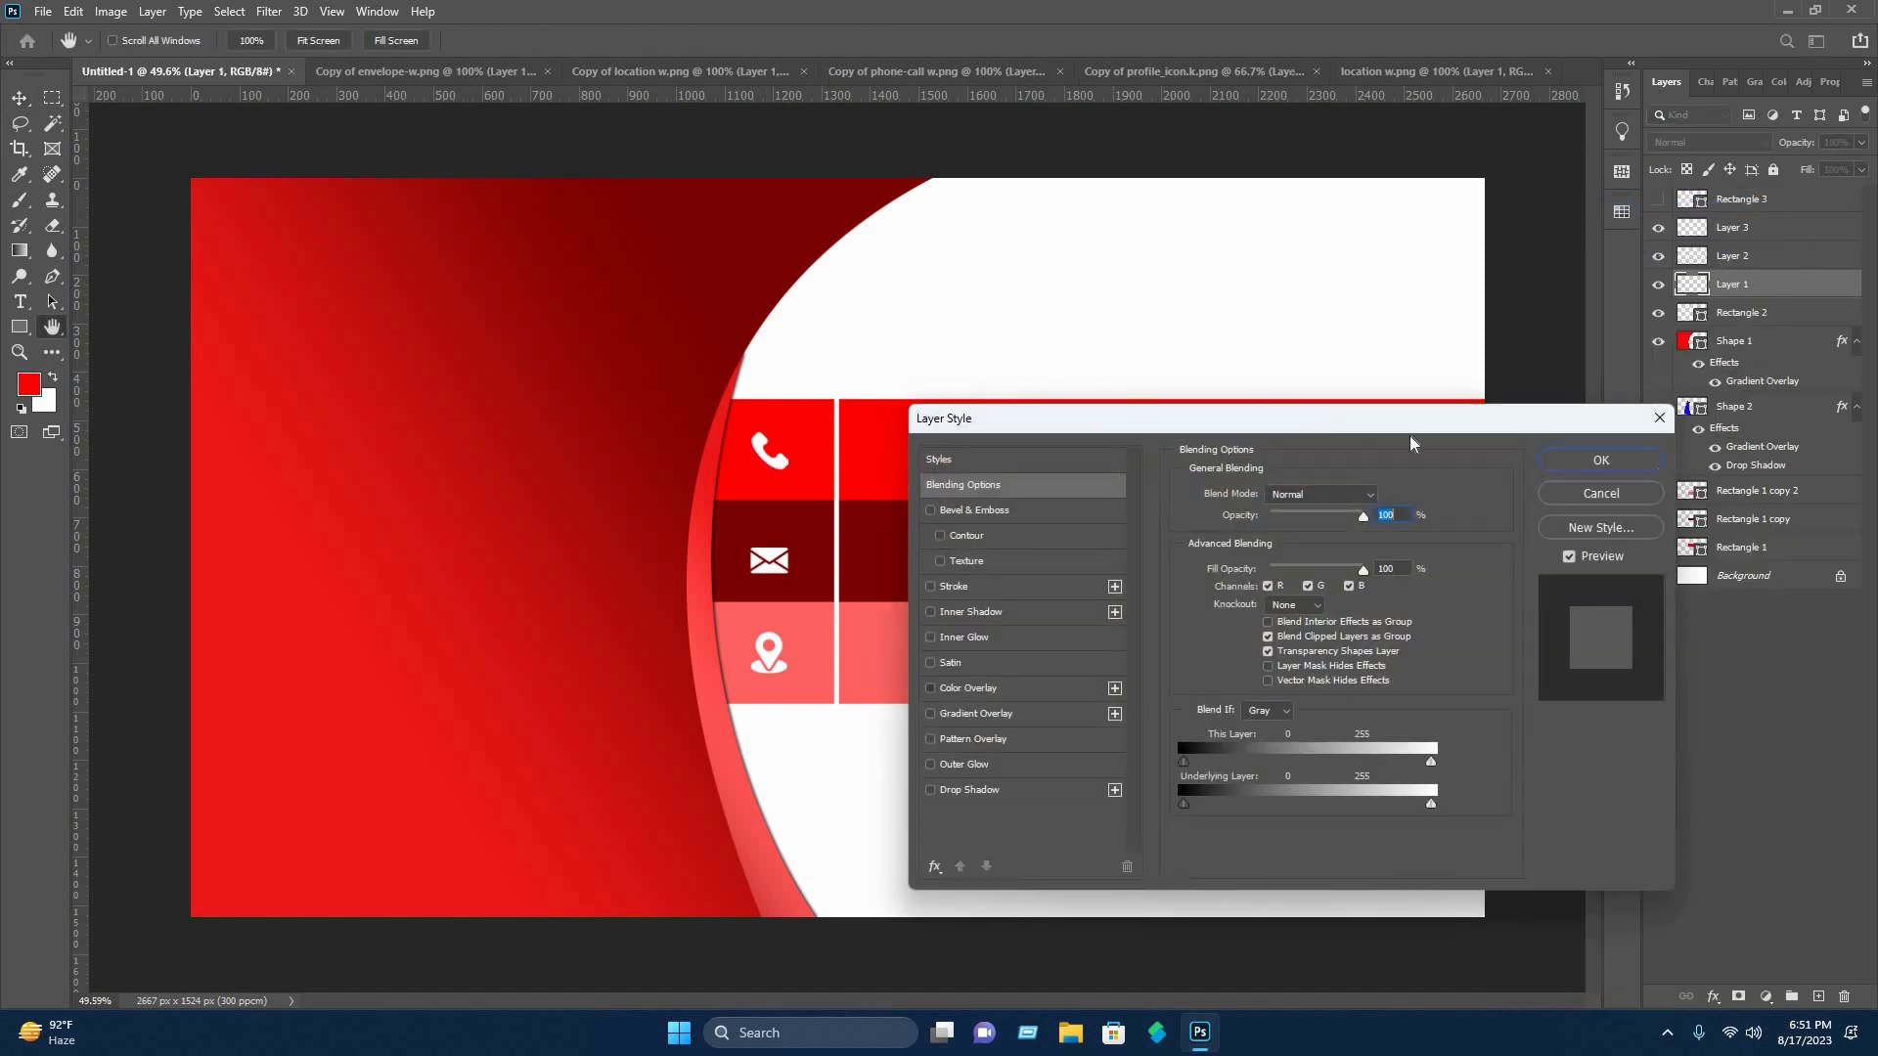
pyautogui.click(1383, 496)
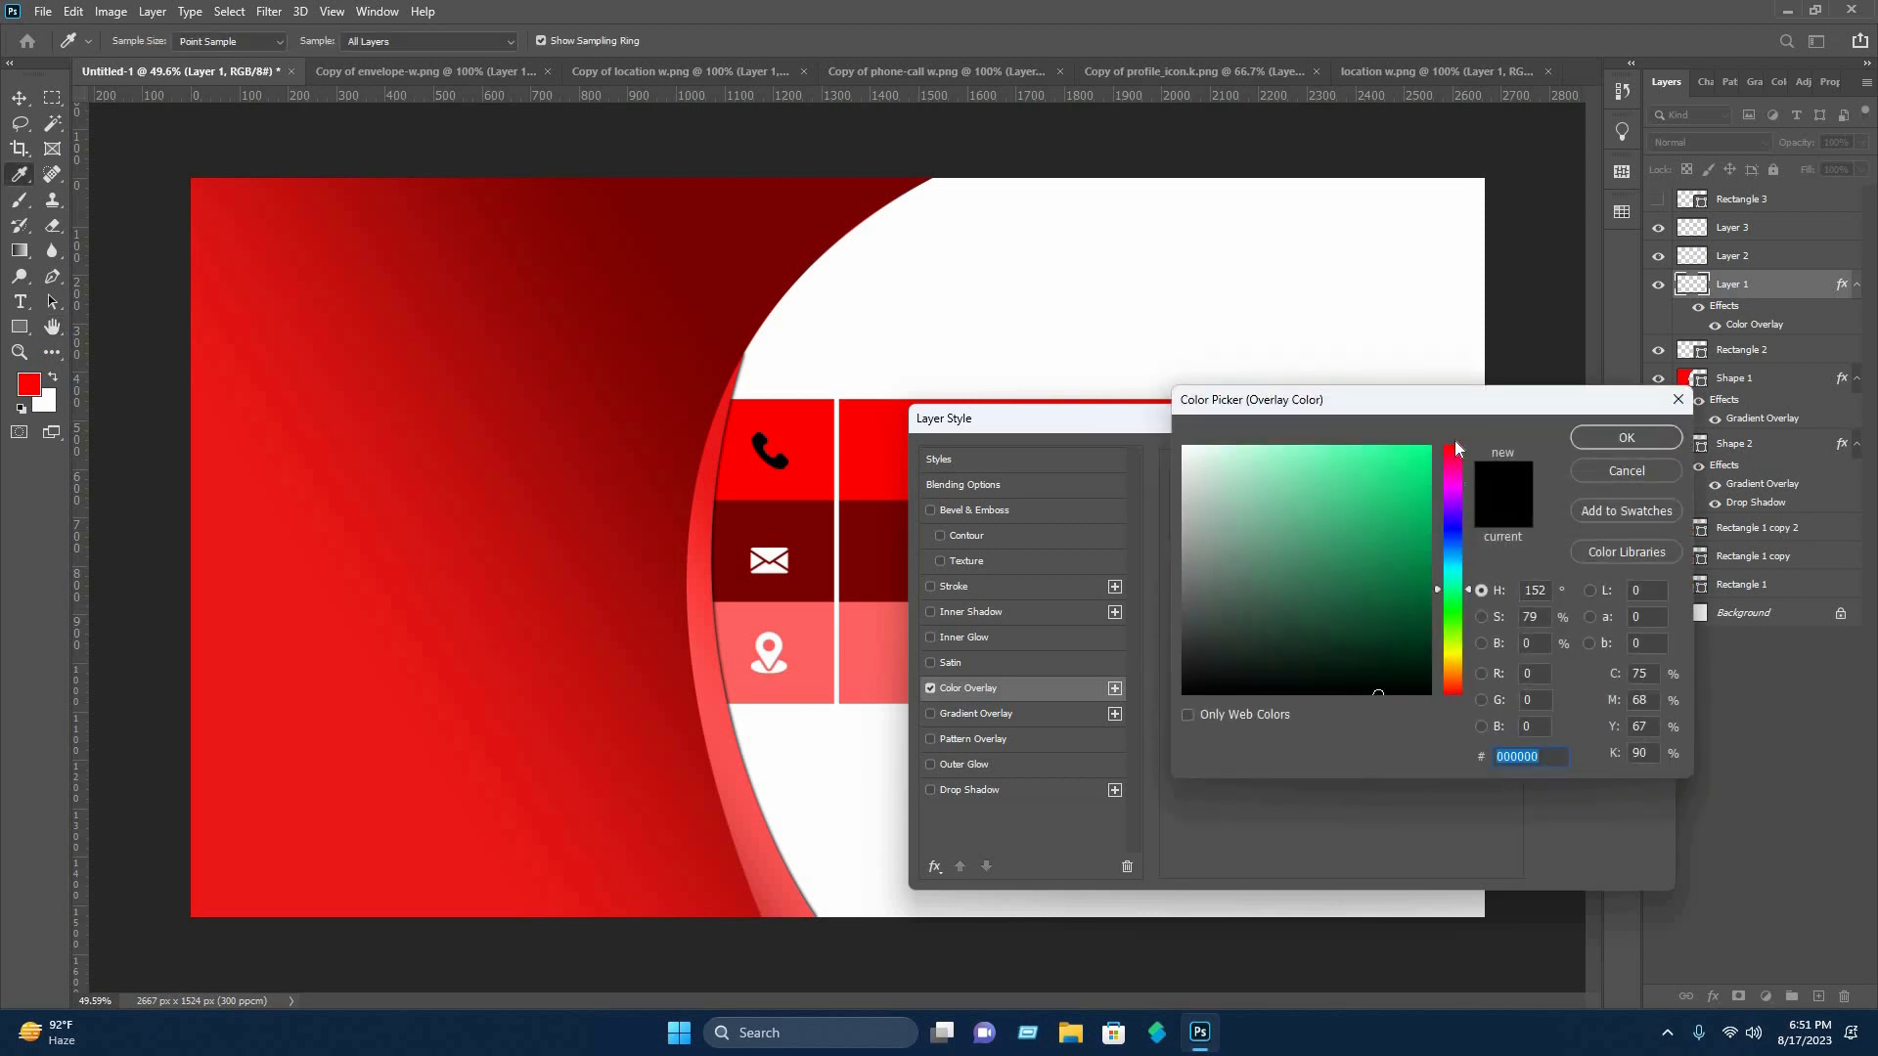
pyautogui.click(1454, 445)
pyautogui.click(1430, 446)
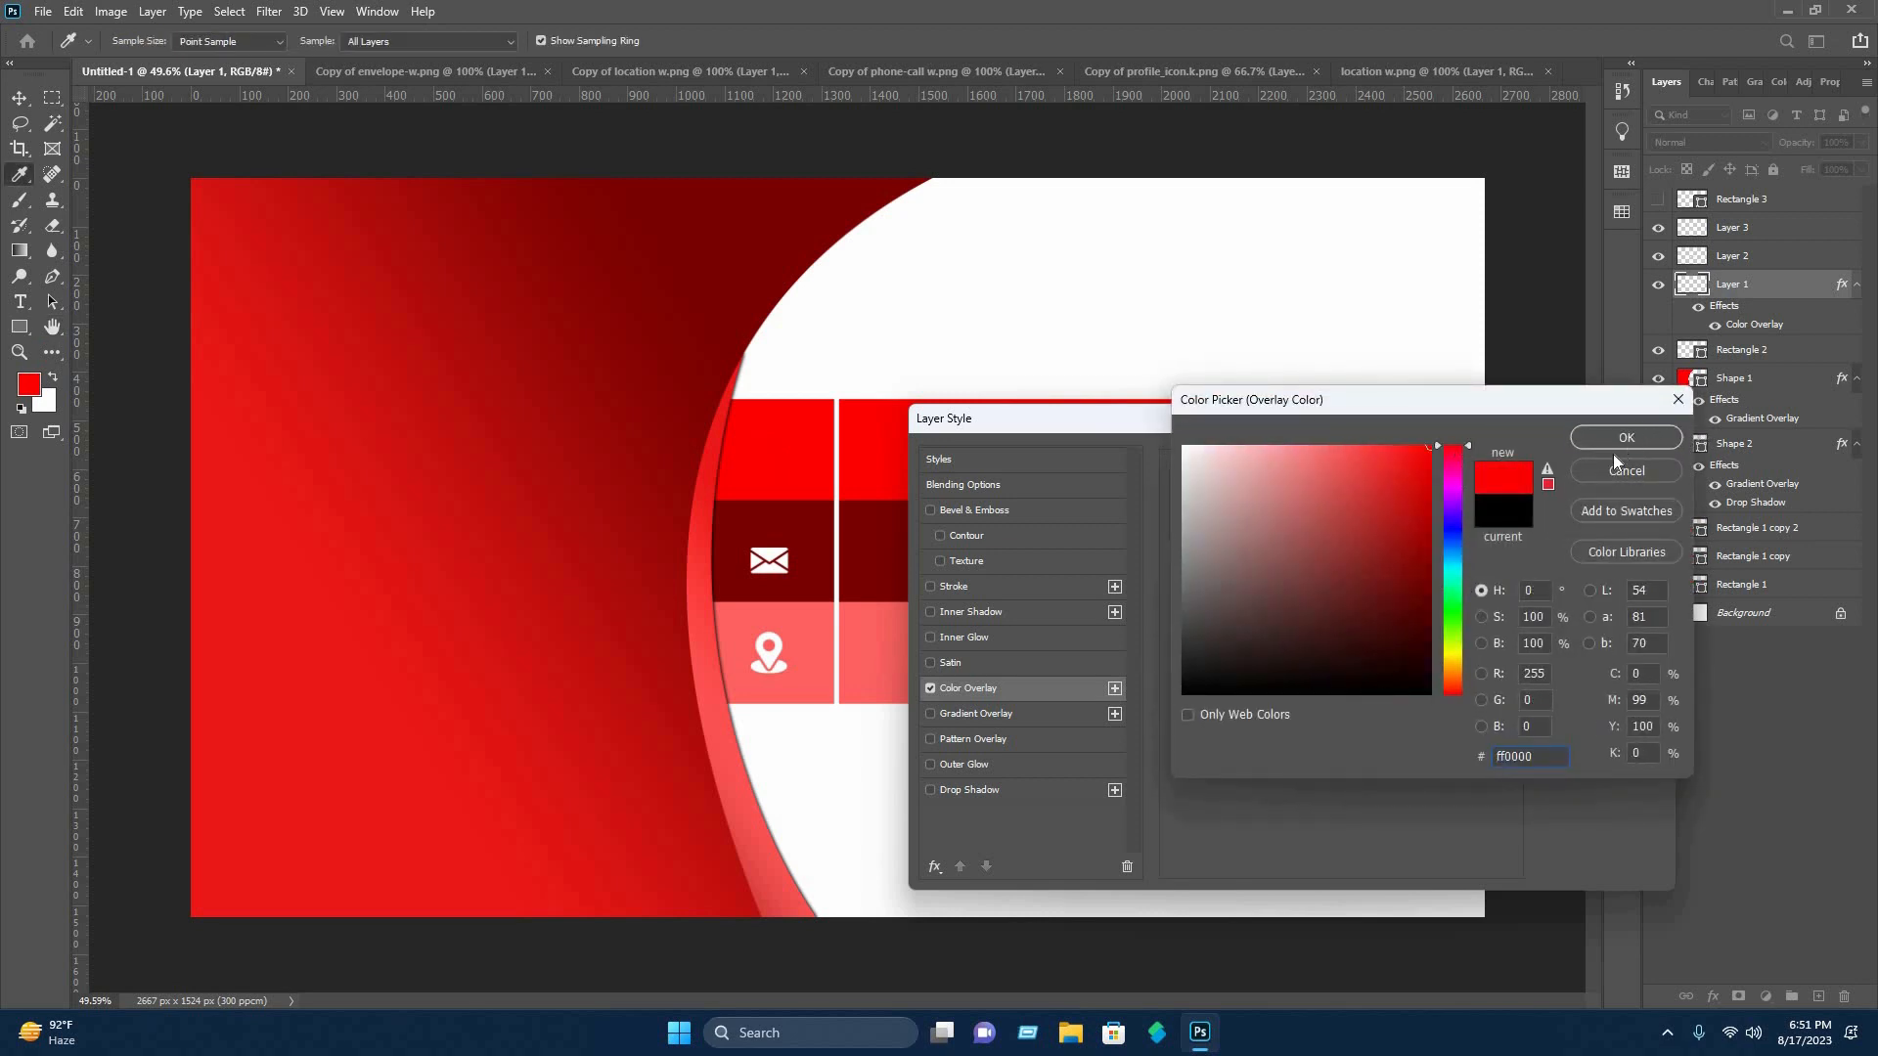
pyautogui.click(1612, 454)
pyautogui.click(1603, 460)
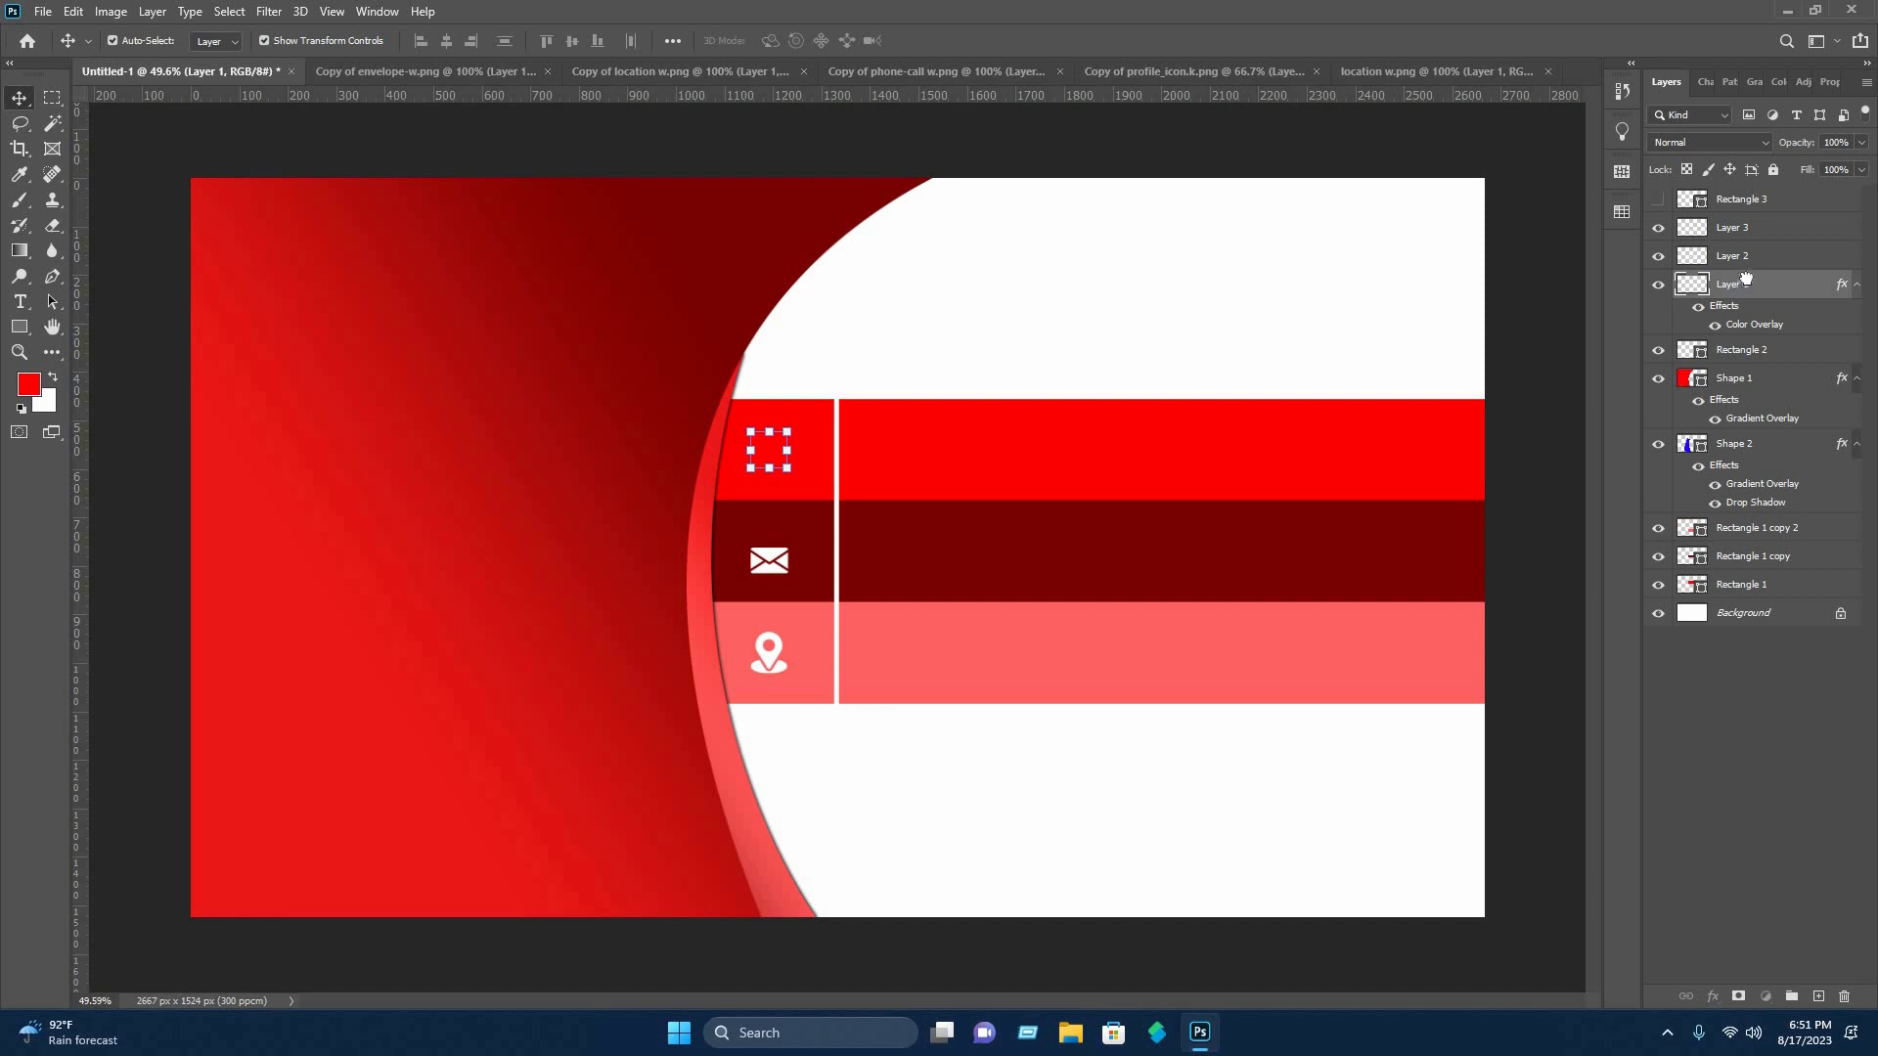
# Move the phone icon layer above the small white rectangle, show that rectangle again and nudge it to center behind the icon.
pyautogui.moveTo(1747, 281); pyautogui.dragTo(1712, 188)
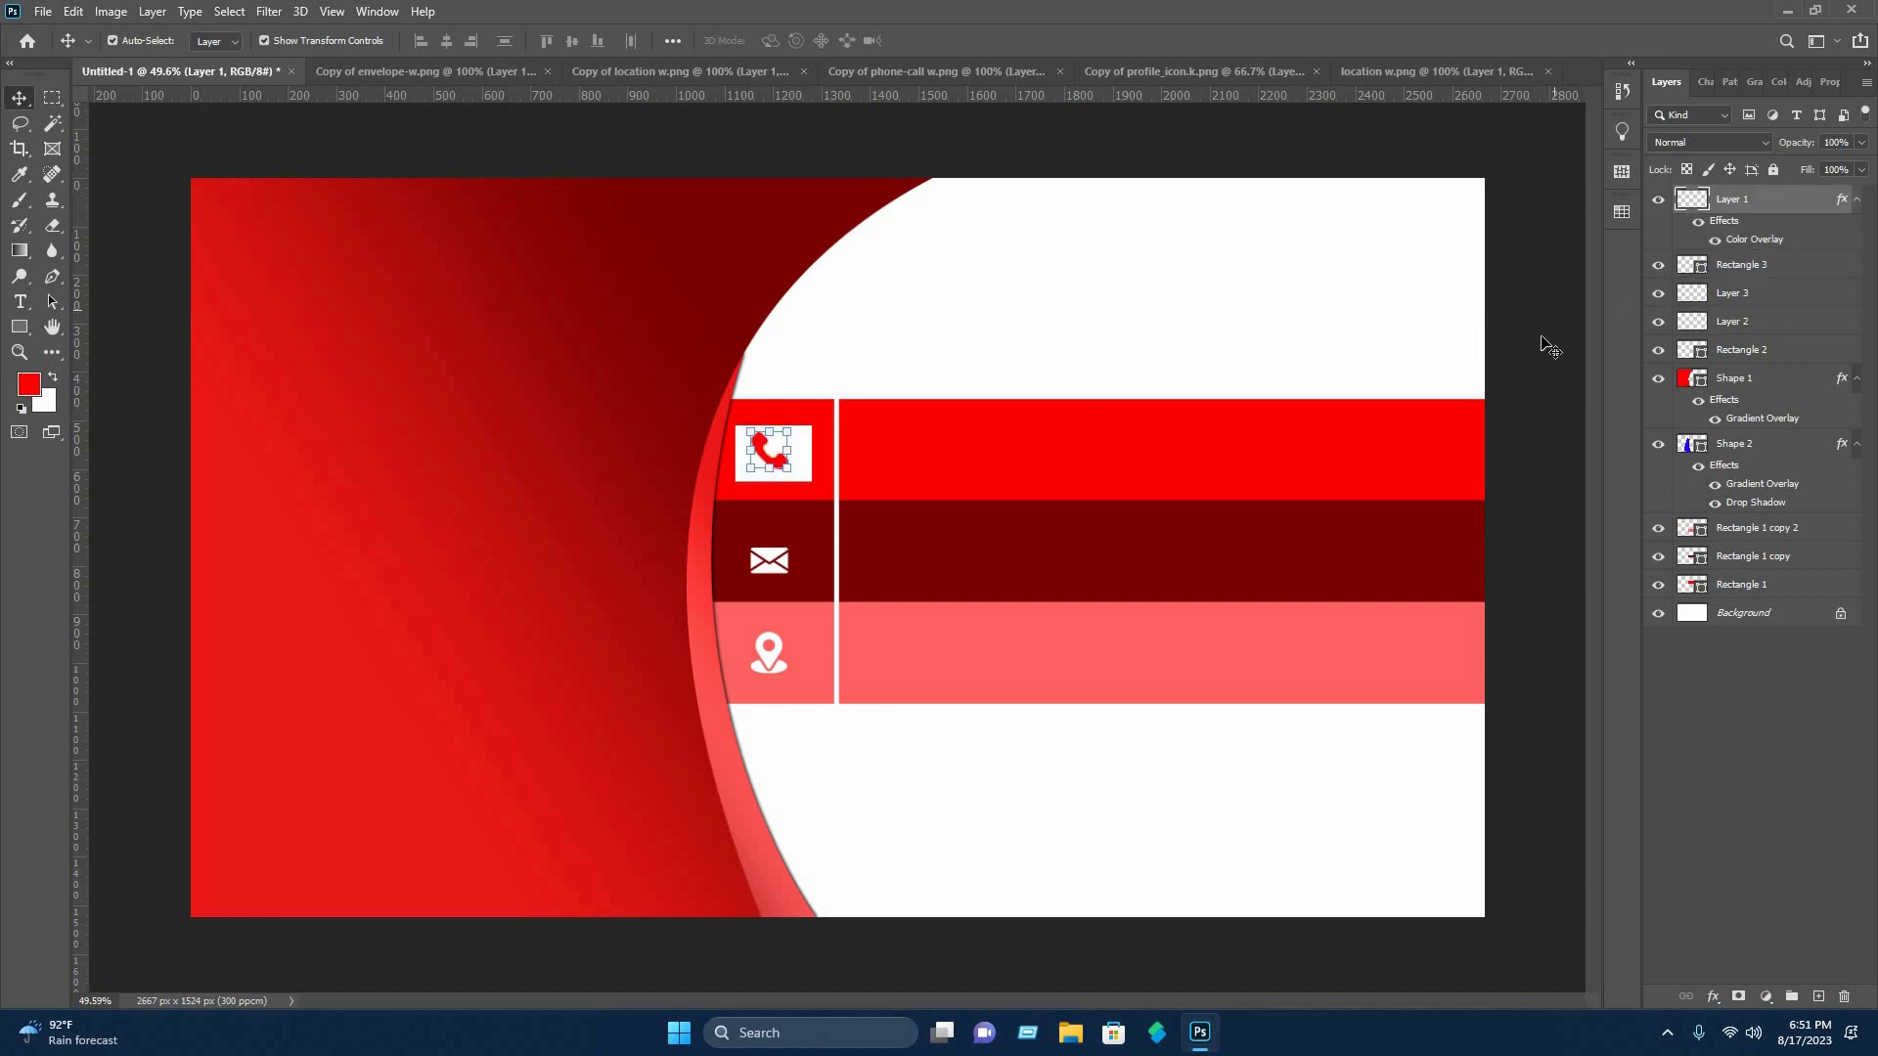
pyautogui.moveTo(796, 453); pyautogui.dragTo(794, 451)
pyautogui.click(880, 362)
# Apply a red Color Overlay at 100% opacity to the envelope icon on Layer 2.
pyautogui.click(769, 566)
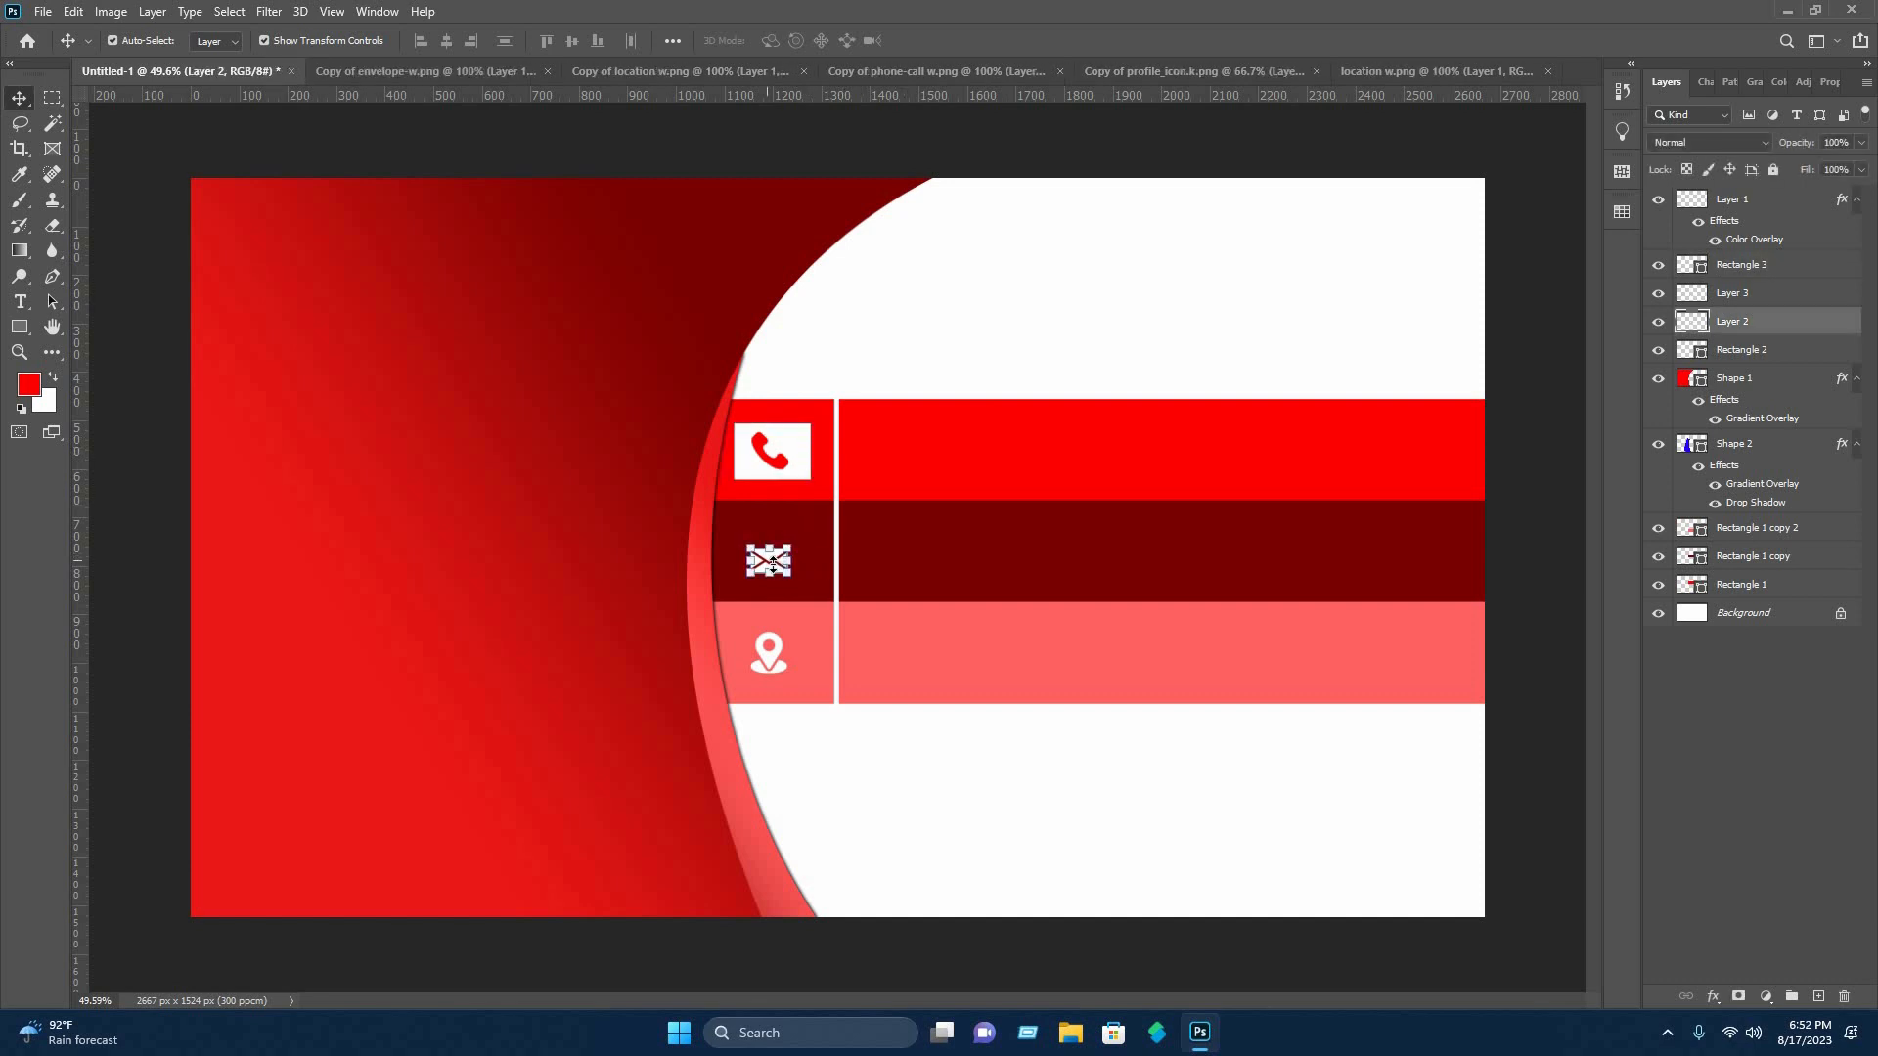
pyautogui.rightClick(1747, 321)
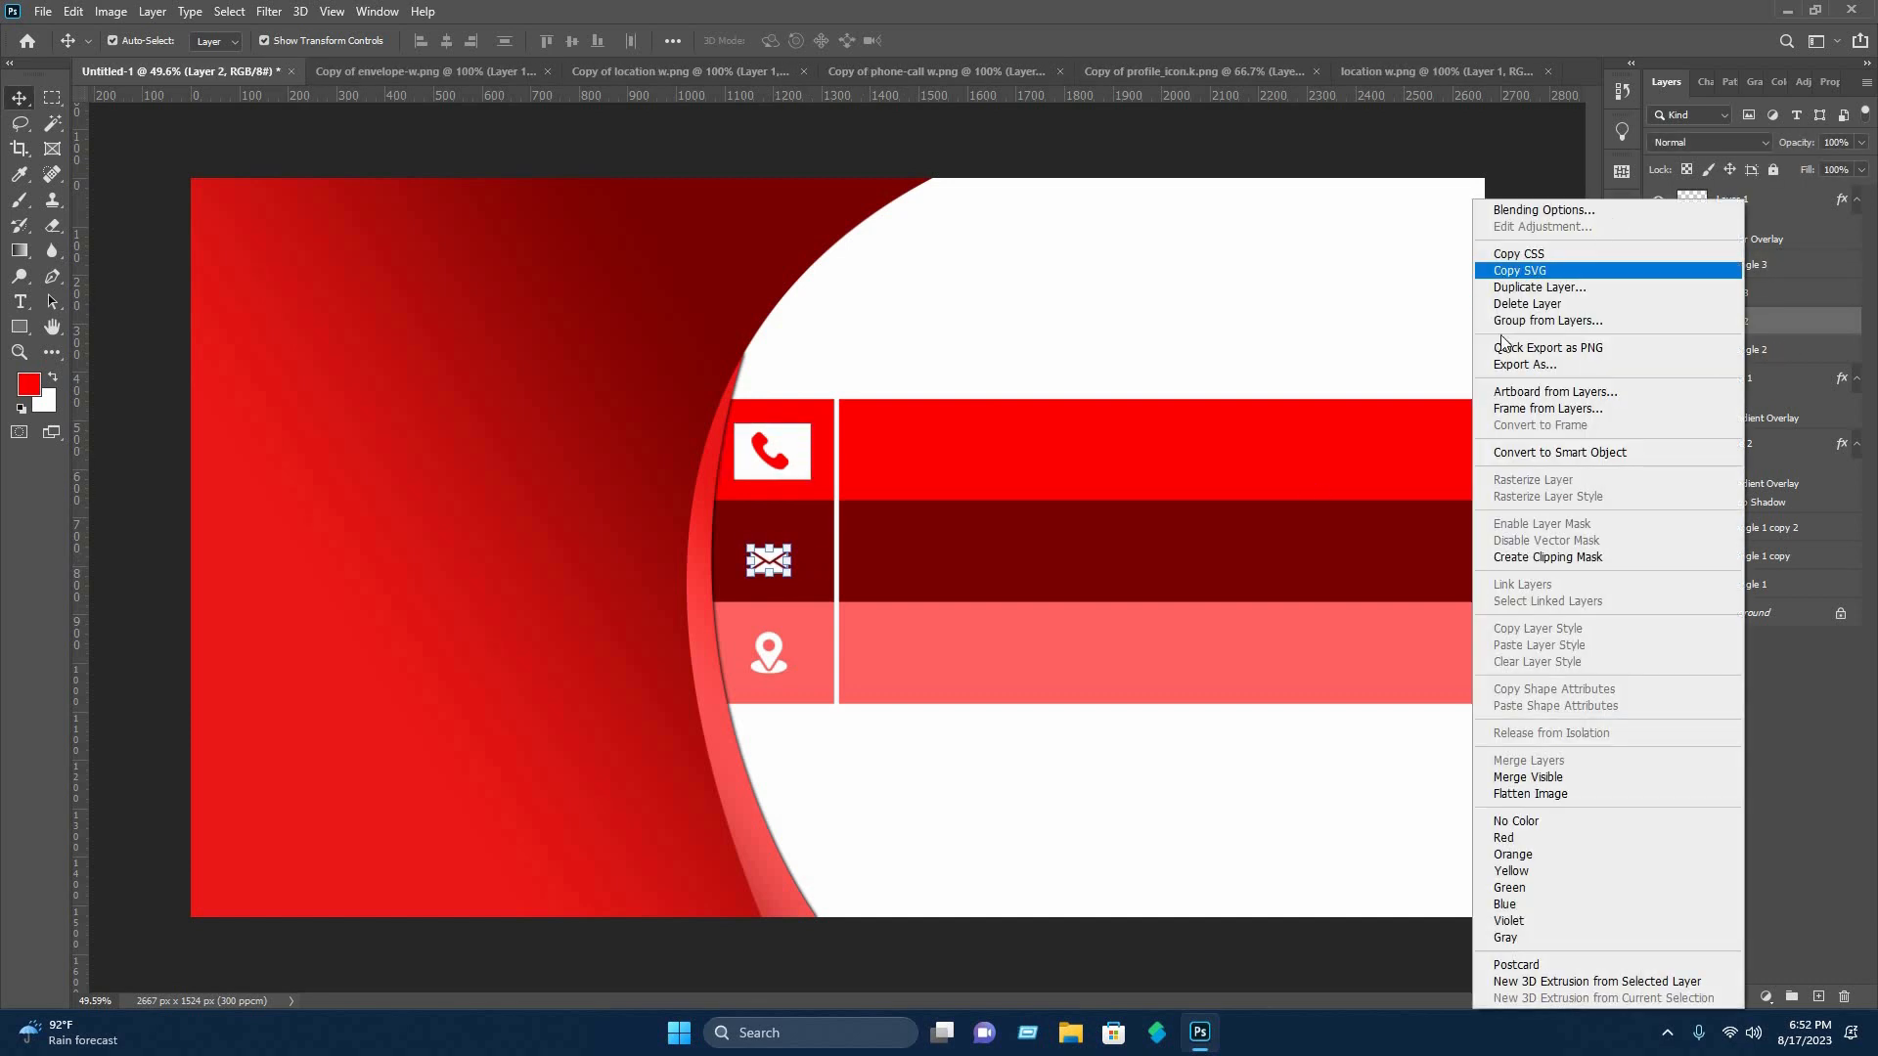
pyautogui.click(1511, 208)
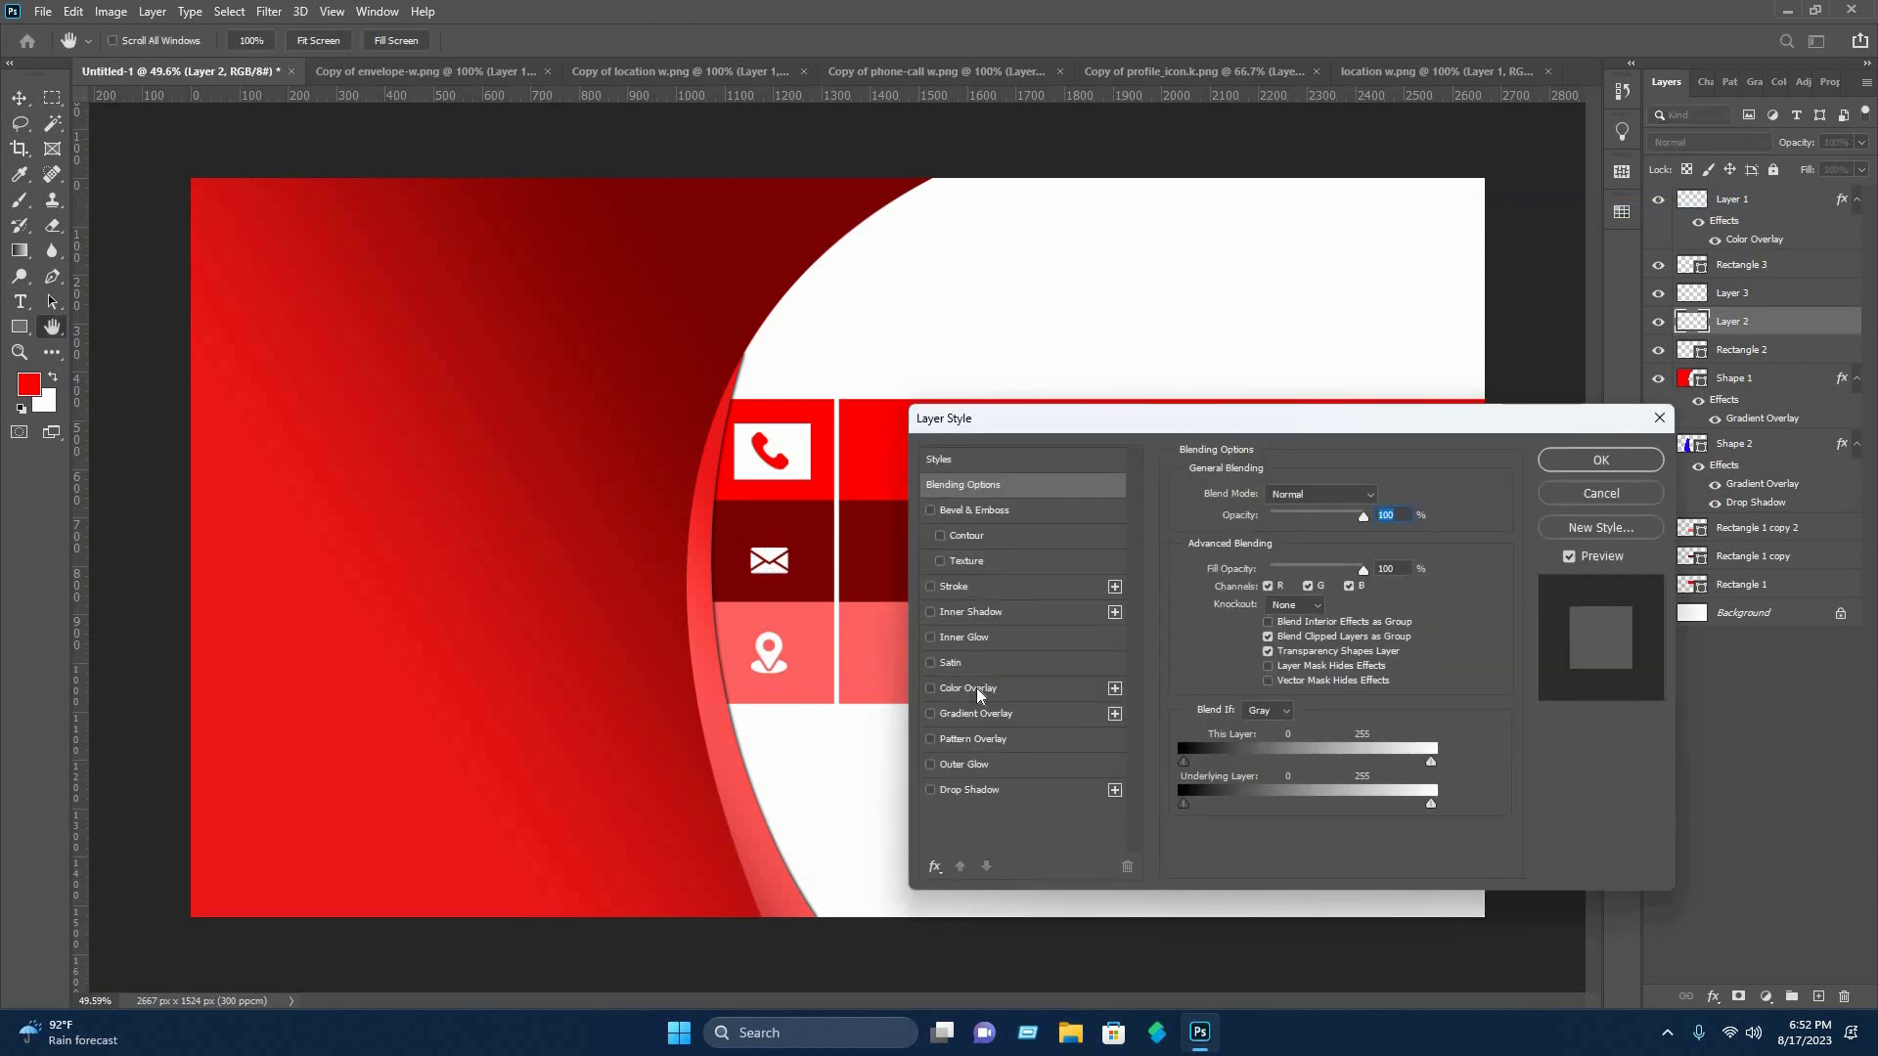
pyautogui.click(966, 688)
pyautogui.press('Return')
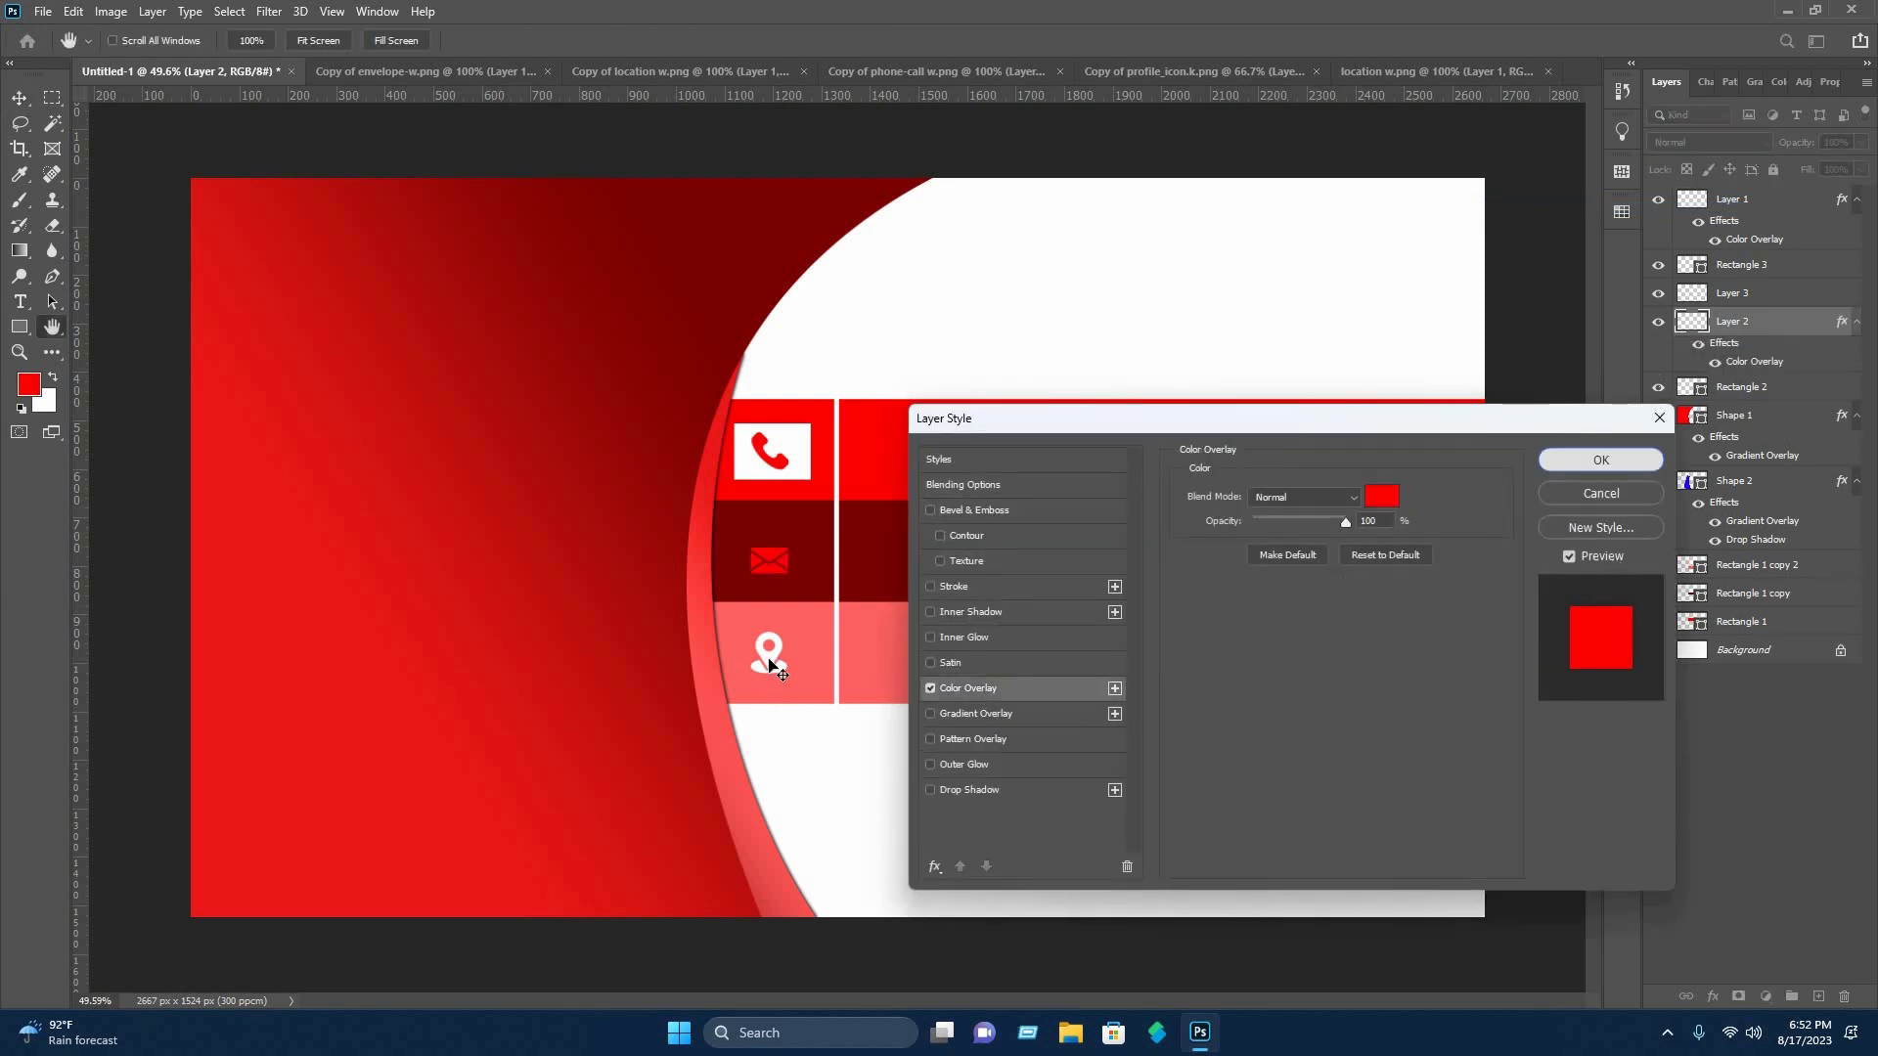
# Apply a red Color Overlay at 100% opacity to the location pin icon on Layer 3.
pyautogui.click(1732, 286)
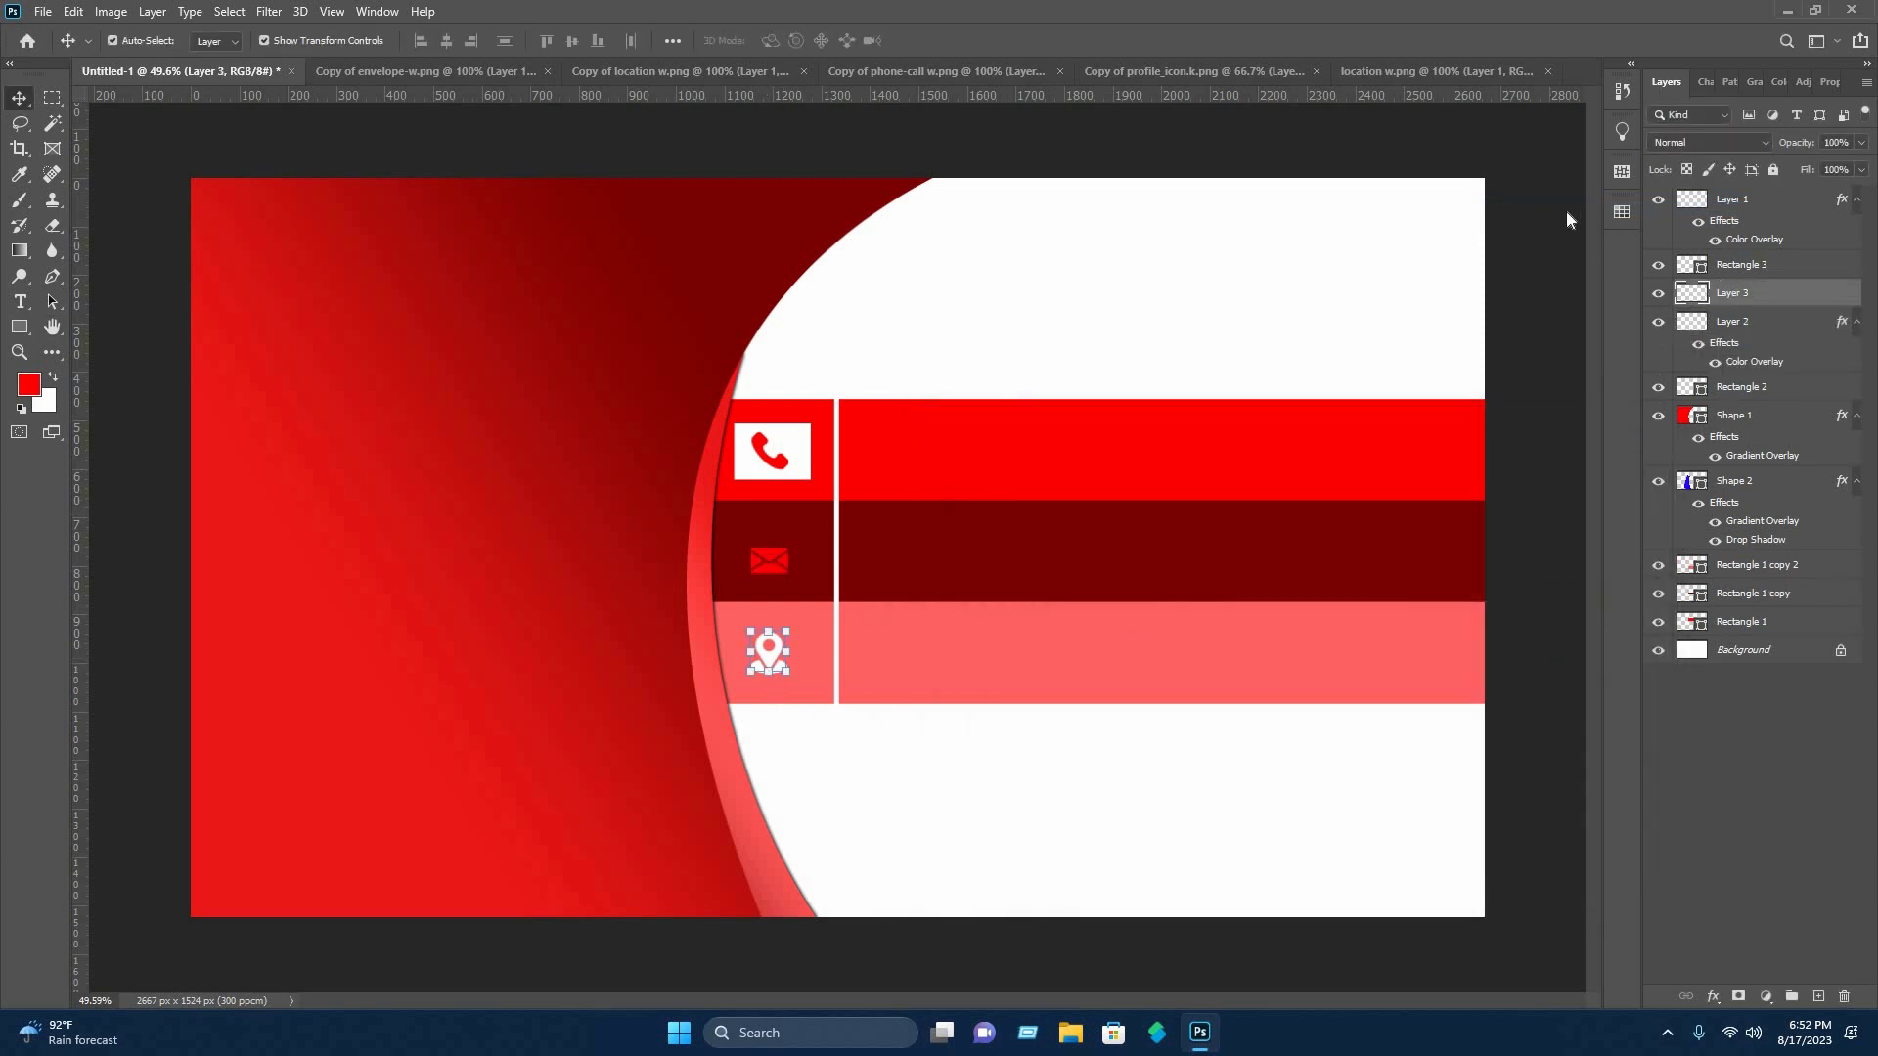
pyautogui.rightClick(1565, 209)
pyautogui.click(1019, 473)
pyautogui.click(993, 689)
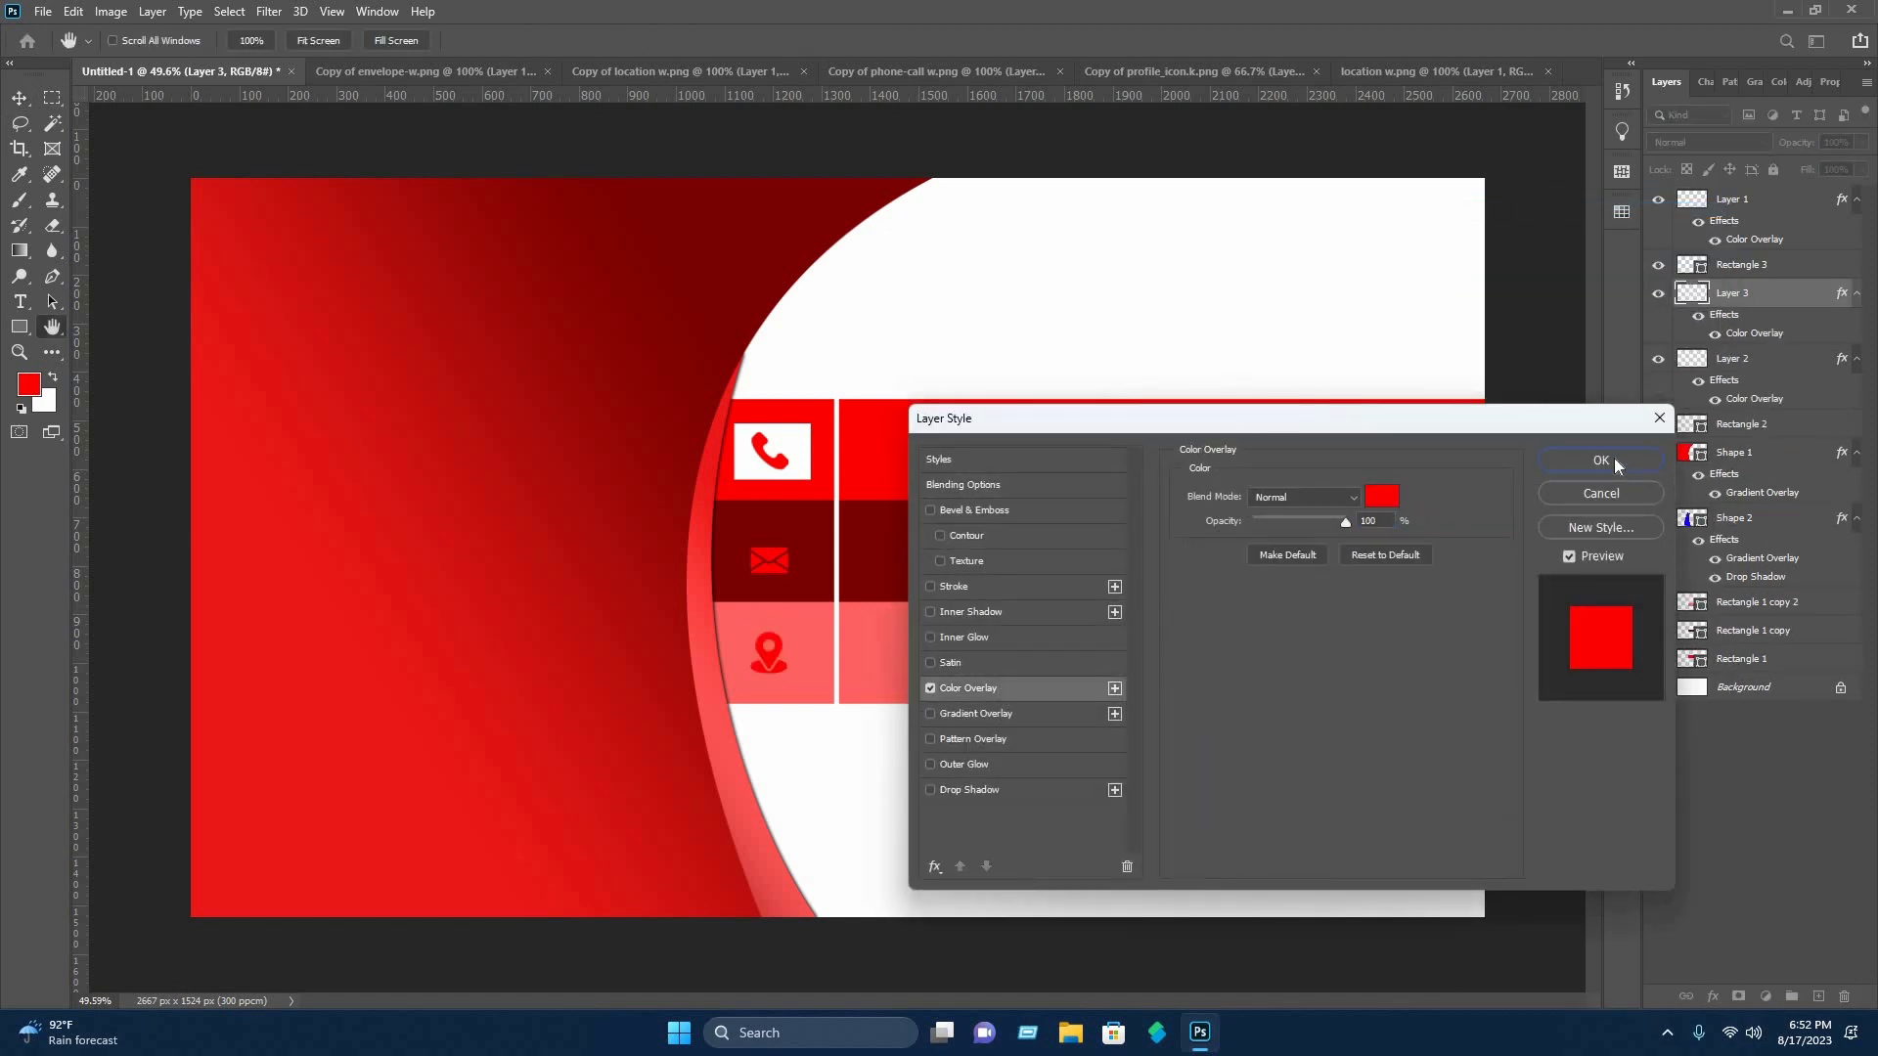
pyautogui.press('Return')
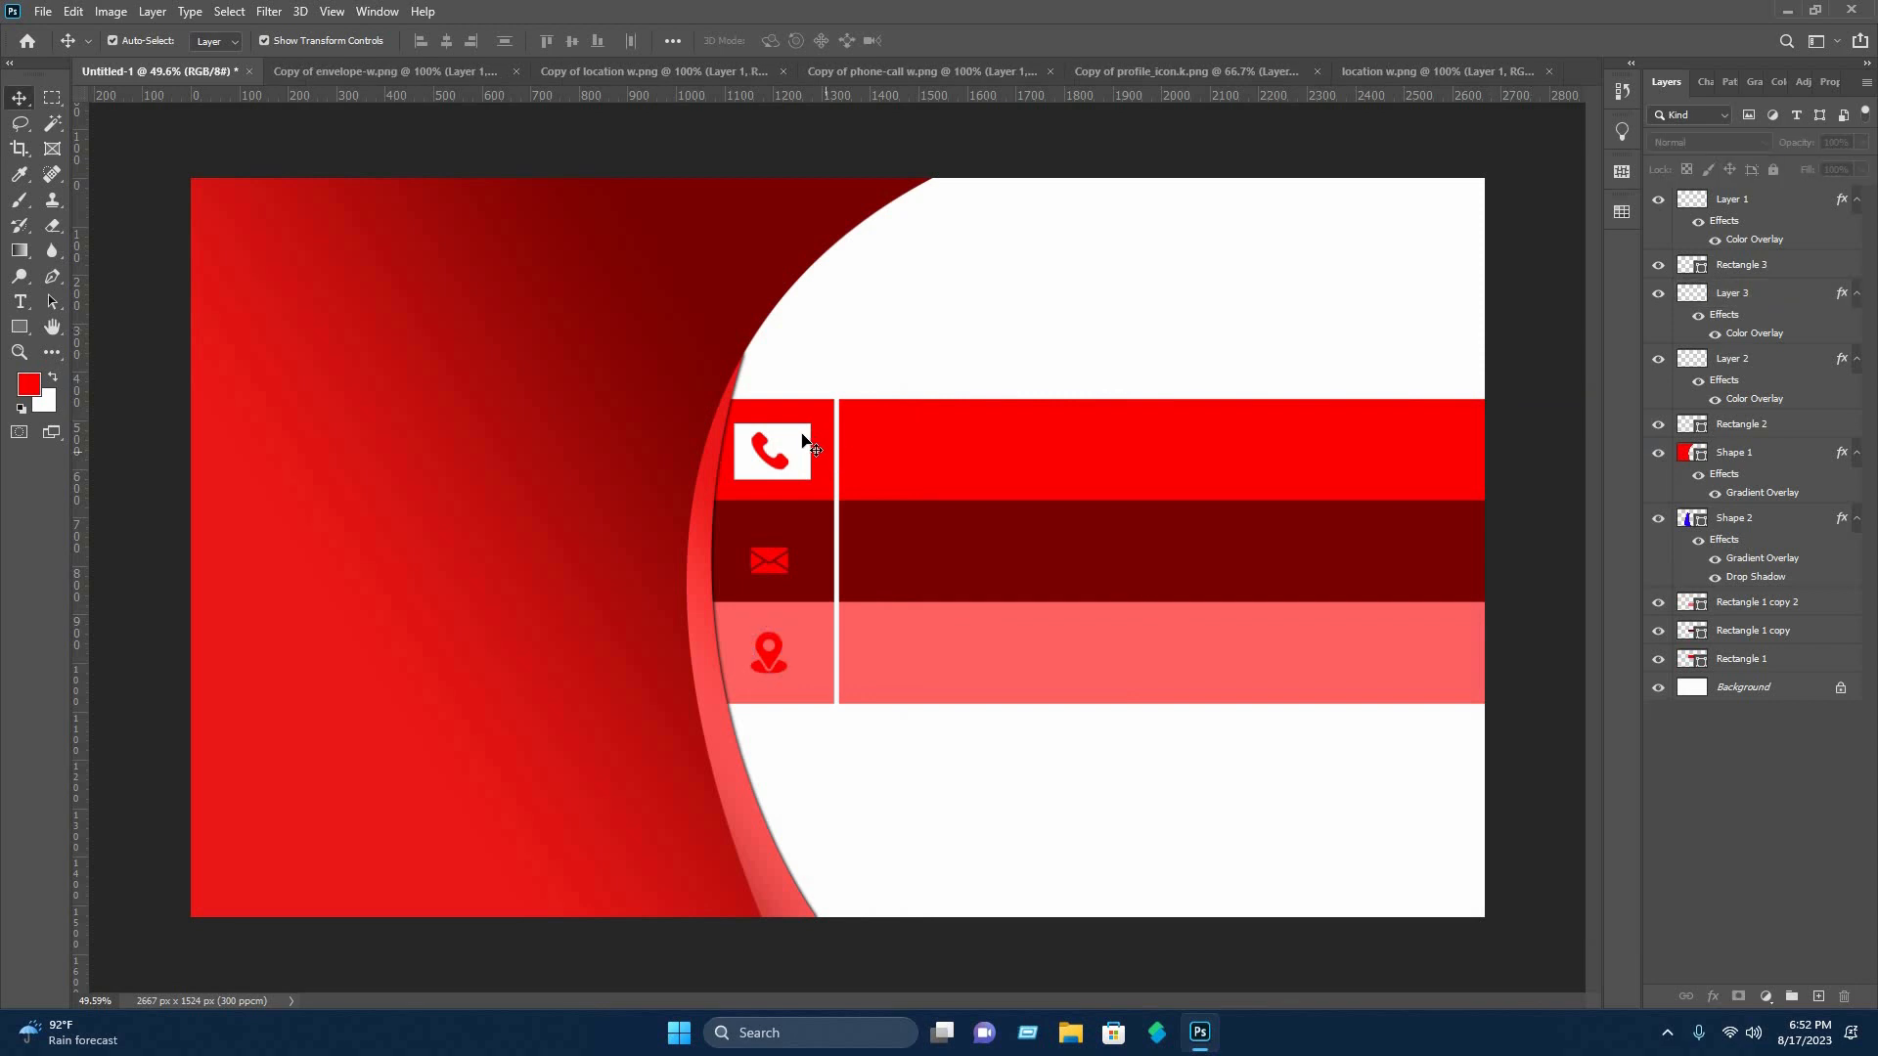
# Duplicate the white rectangle behind the envelope and location pin icons, and move both icon layers above all the white rectangles.
pyautogui.click(805, 442)
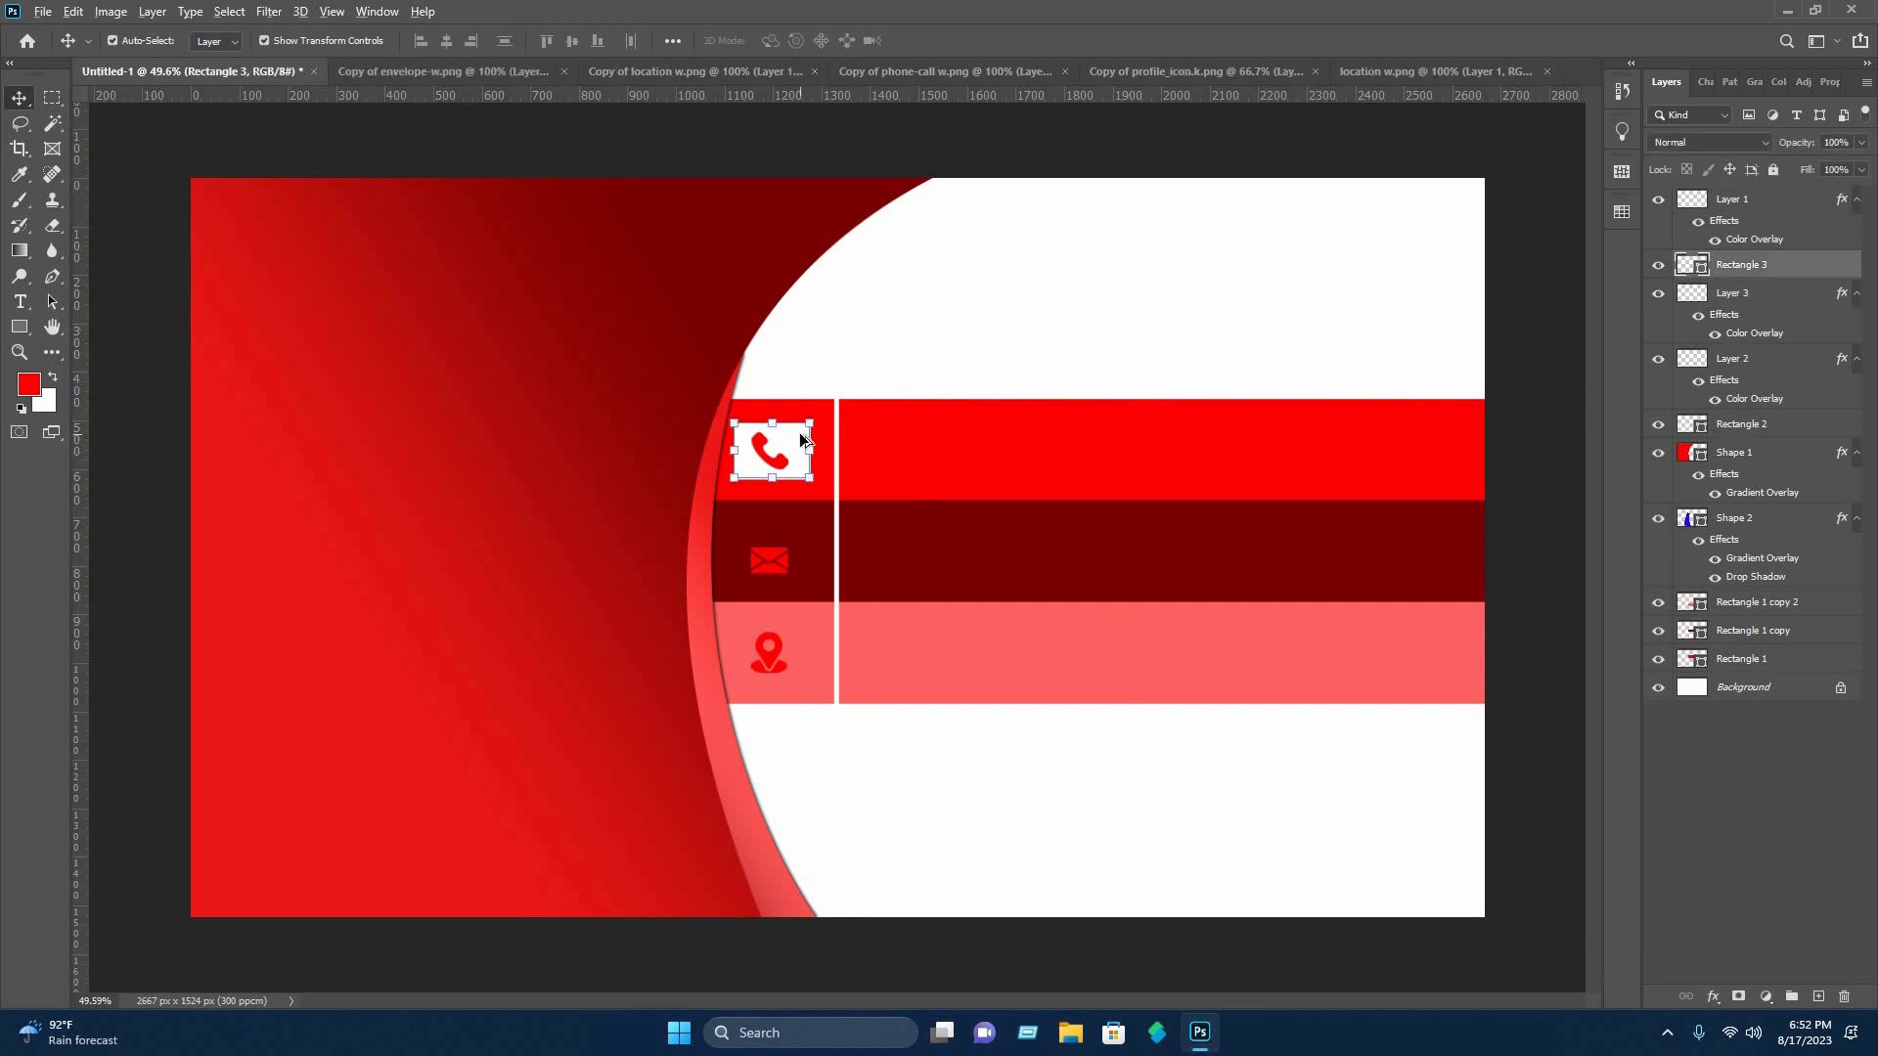
pyautogui.moveTo(805, 465); pyautogui.dragTo(800, 643)
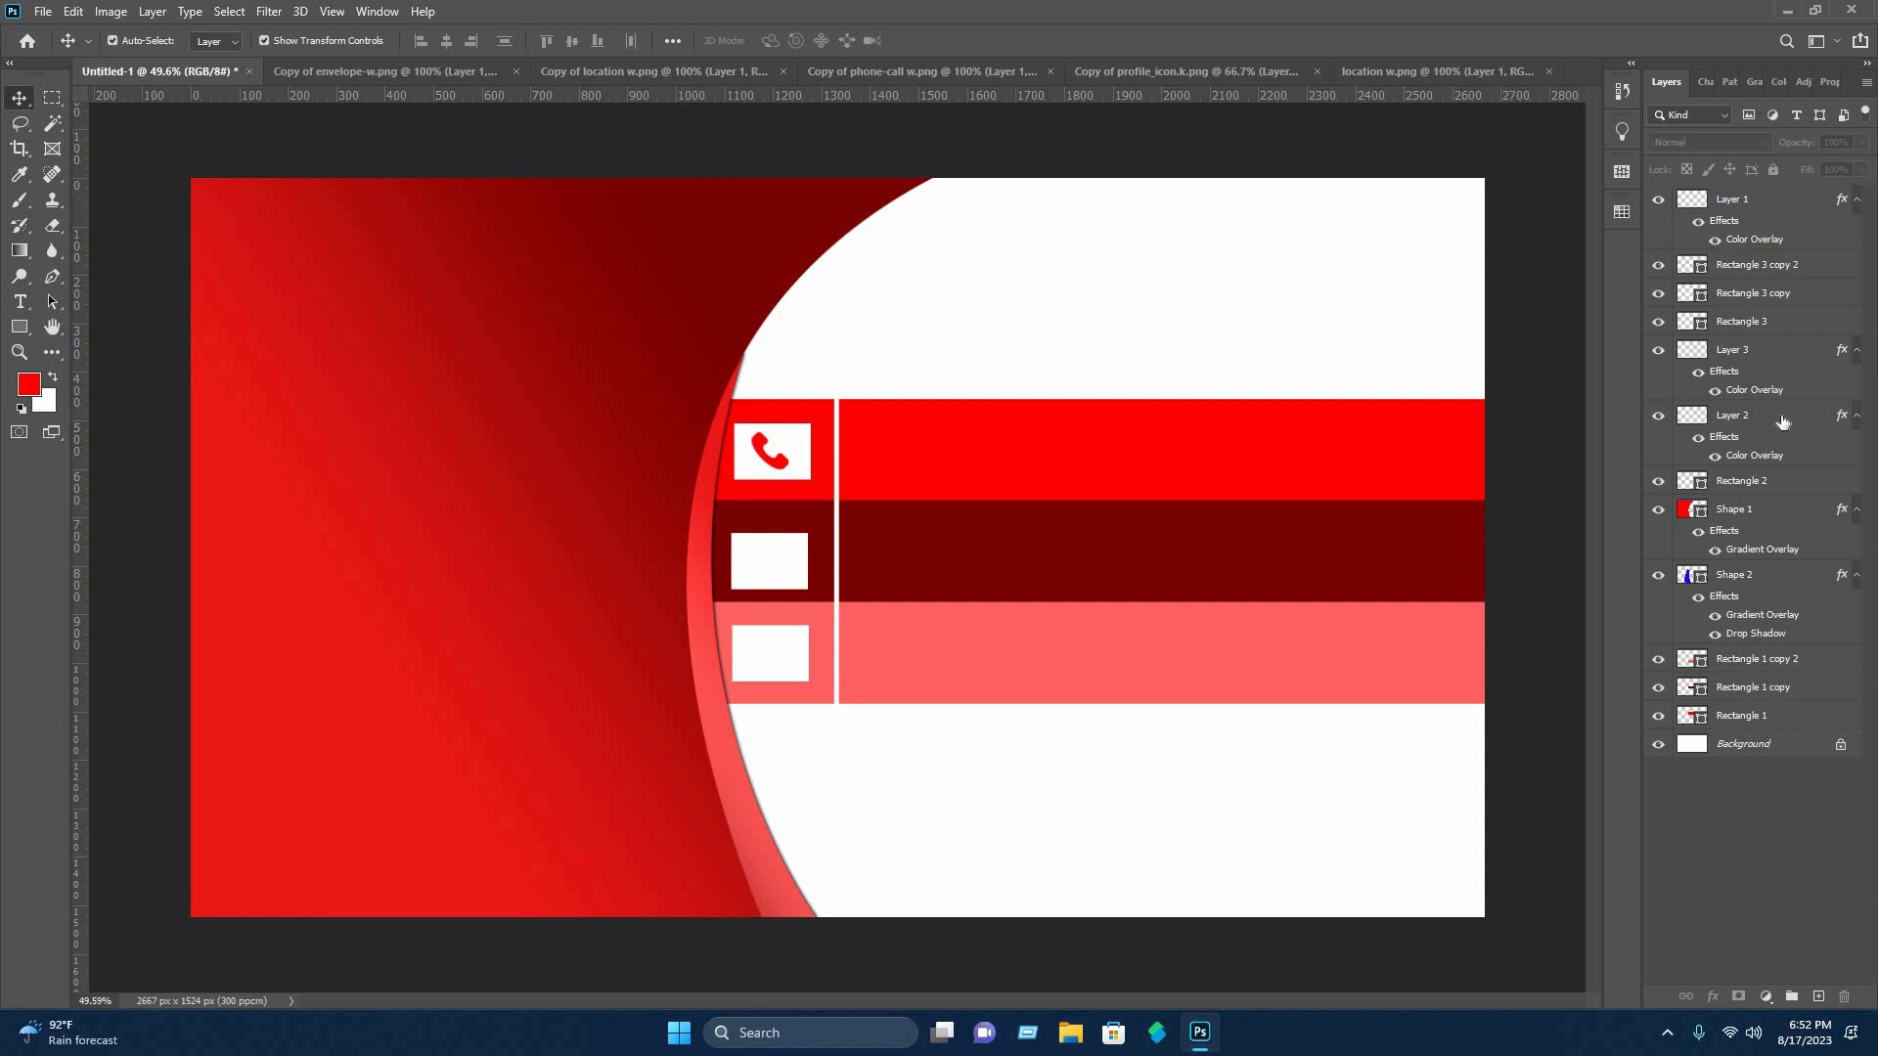
pyautogui.click(1783, 421)
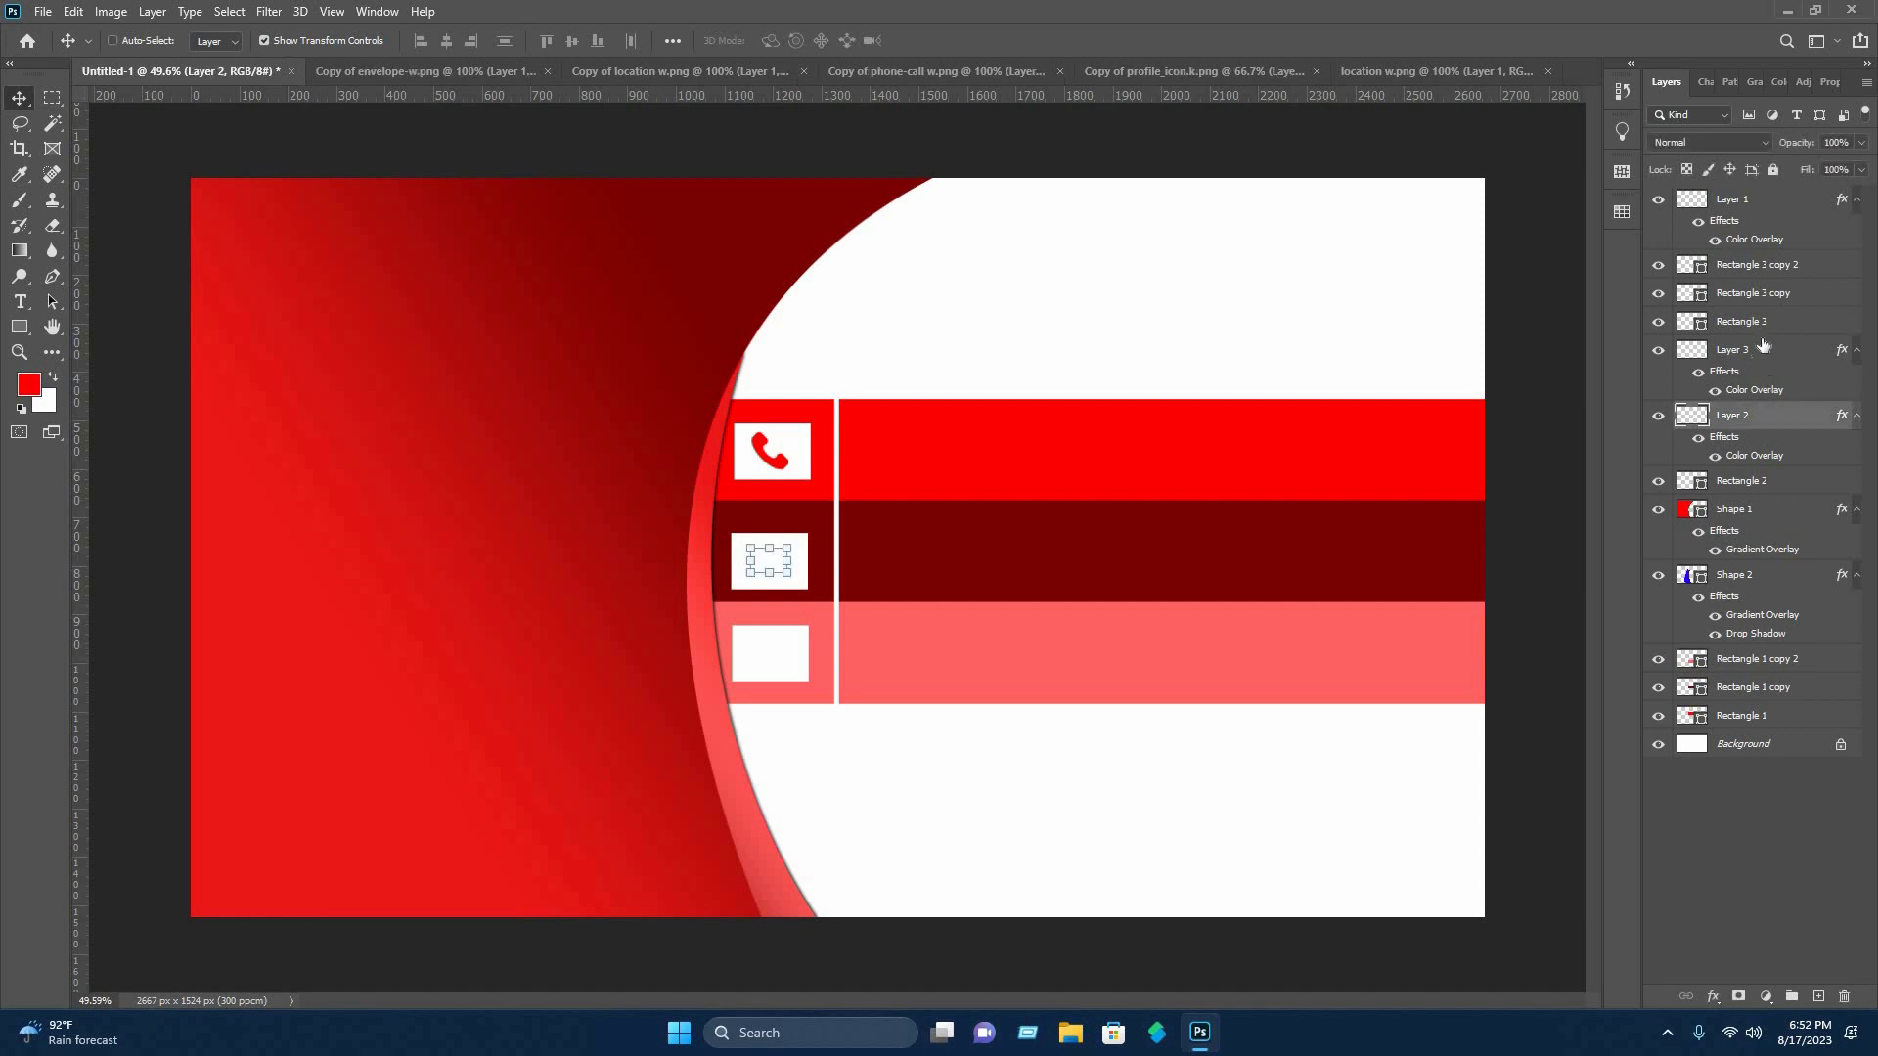
pyautogui.keyDown('ctrl'); pyautogui.click(1762, 355); pyautogui.keyUp('ctrl')
pyautogui.moveTo(1755, 316); pyautogui.dragTo(1710, 196)
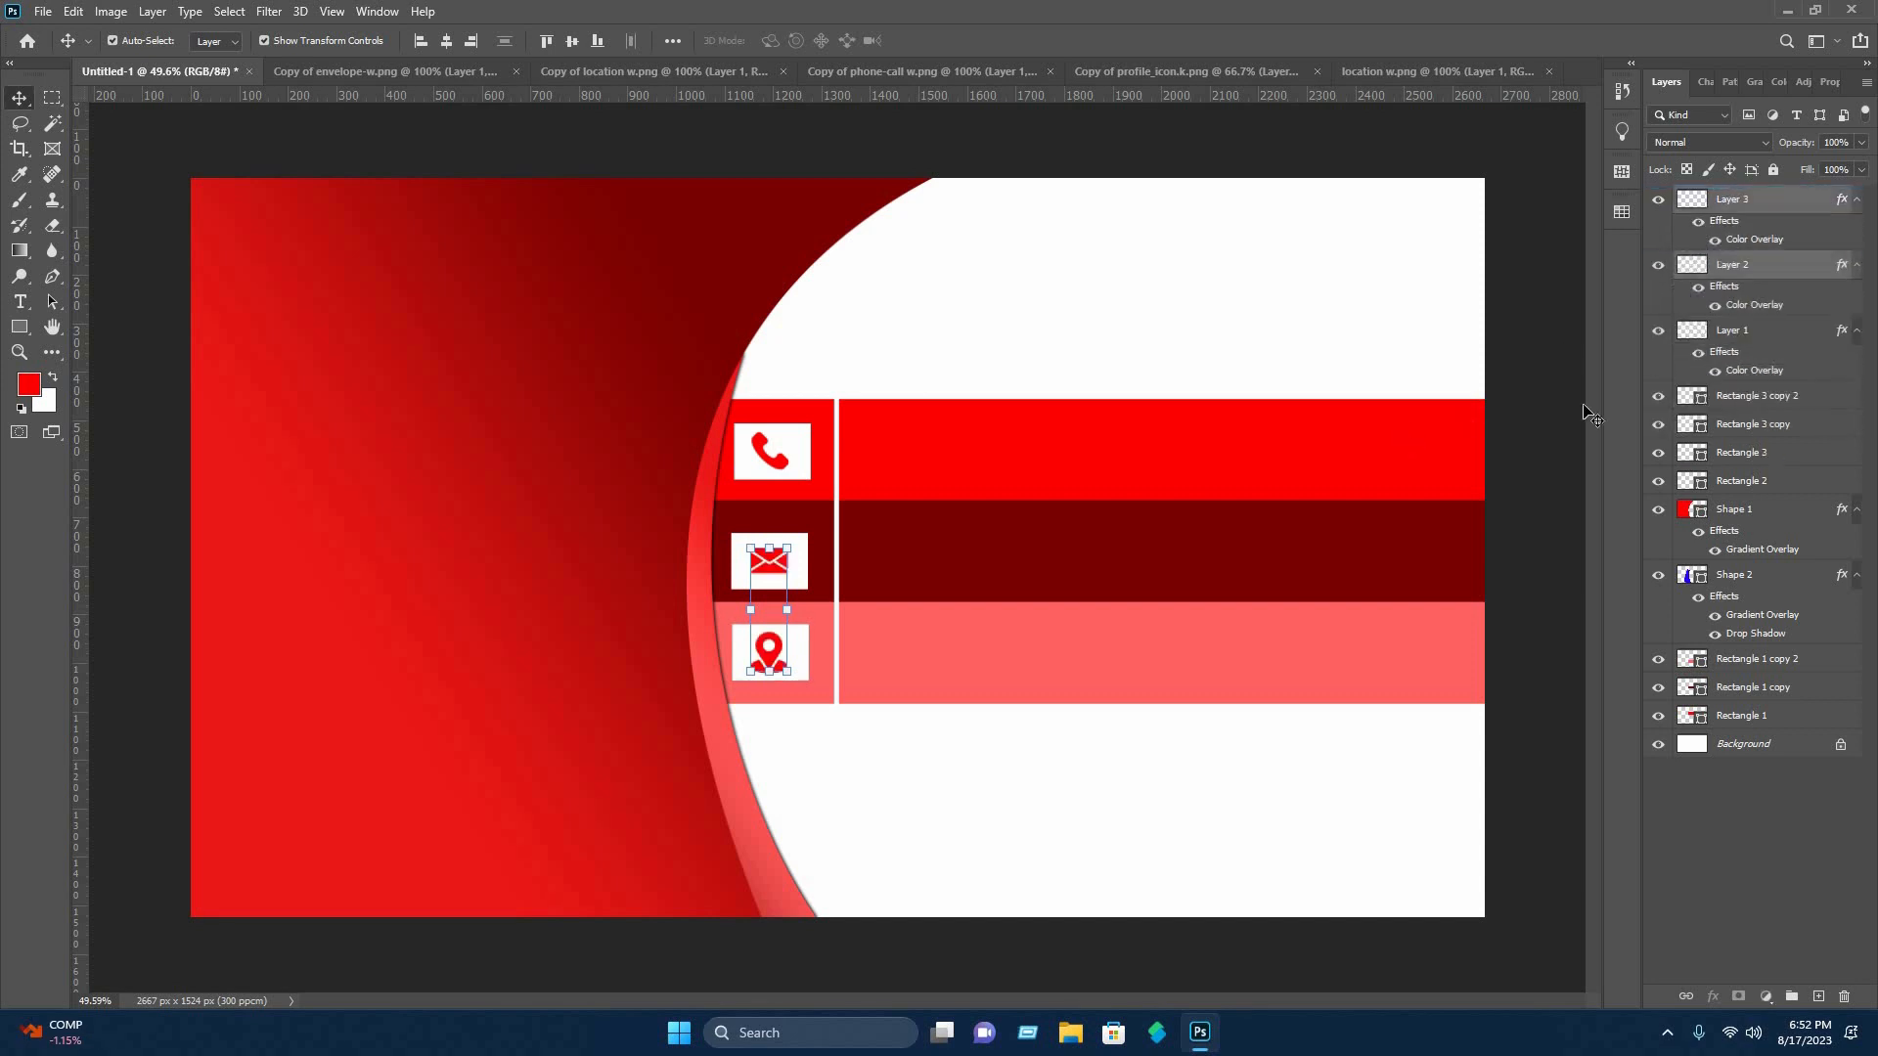
# Distort the white rectangle behind the phone icon into a parallelogram by shifting its upper edge to the right.
pyautogui.click(802, 446)
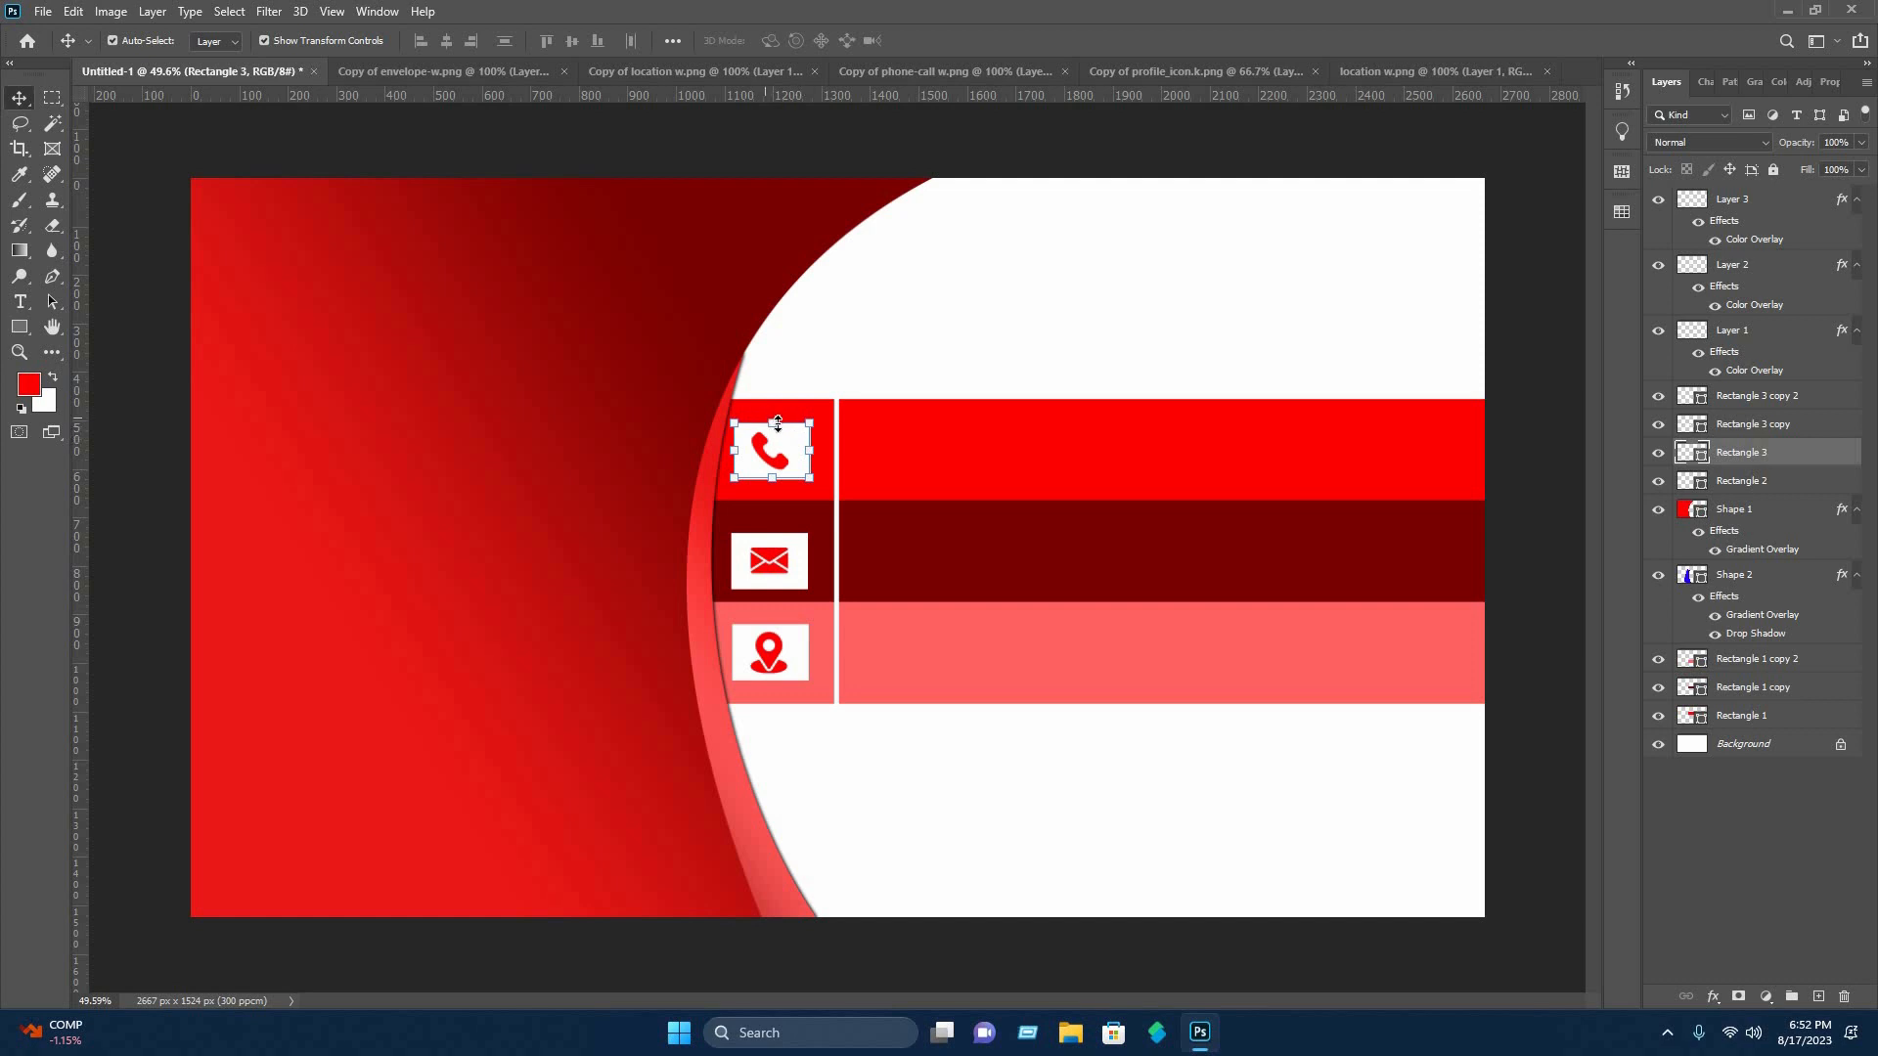
pyautogui.hotkey('ctrl', 't')
pyautogui.rightClick(800, 440)
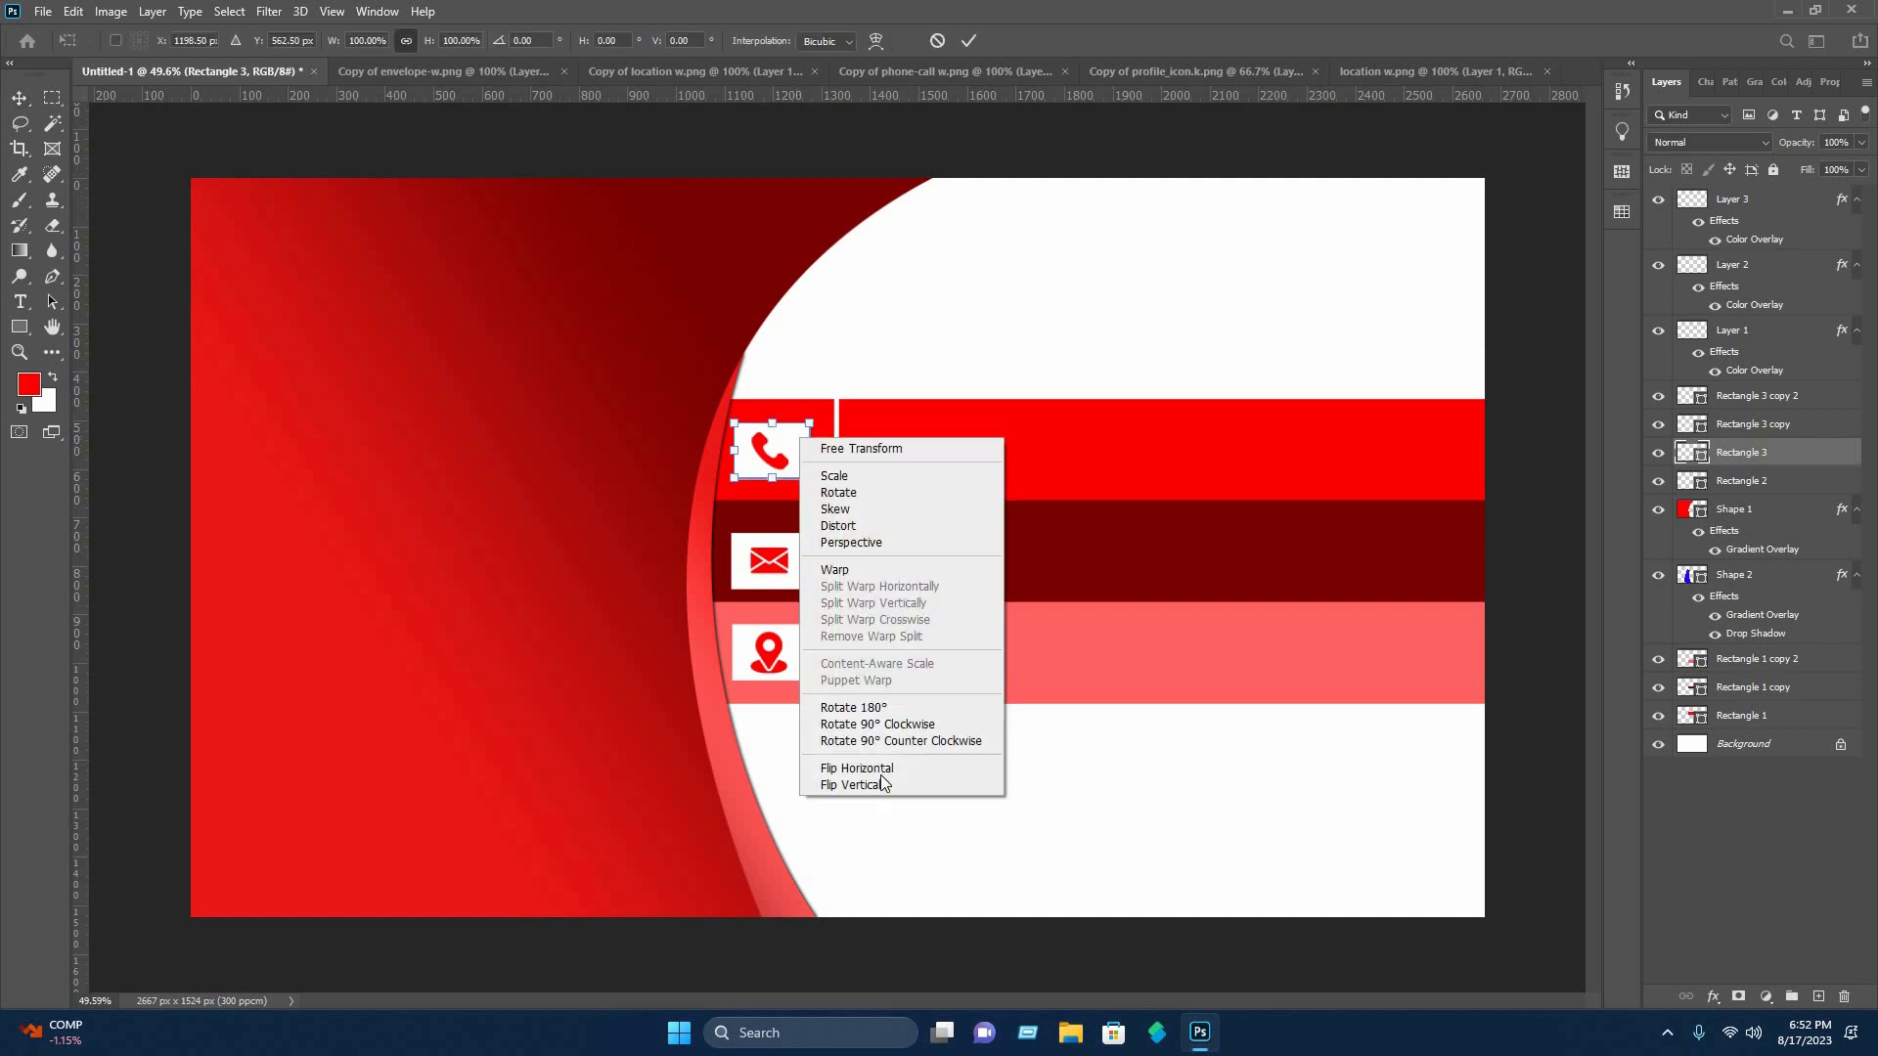
pyautogui.click(838, 525)
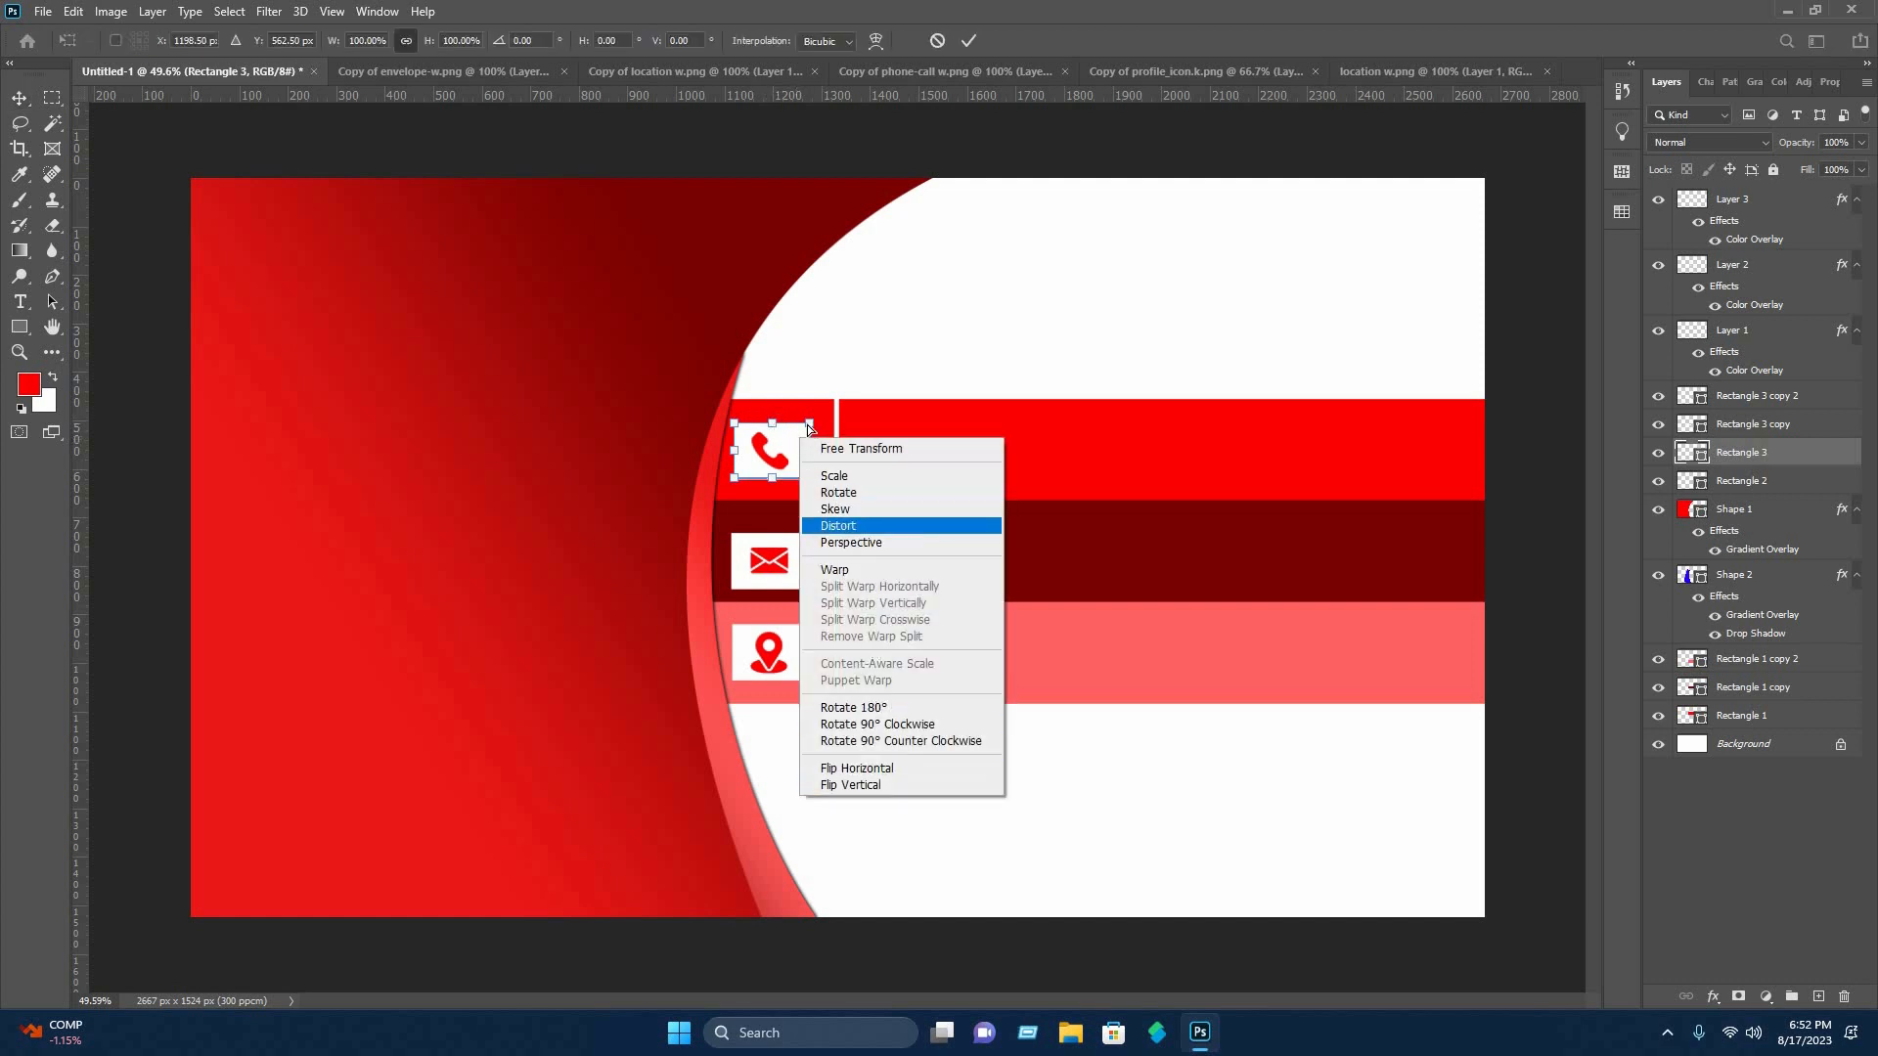
pyautogui.moveTo(814, 422); pyautogui.dragTo(750, 428)
pyautogui.moveTo(772, 476); pyautogui.dragTo(749, 421)
pyautogui.click(969, 41)
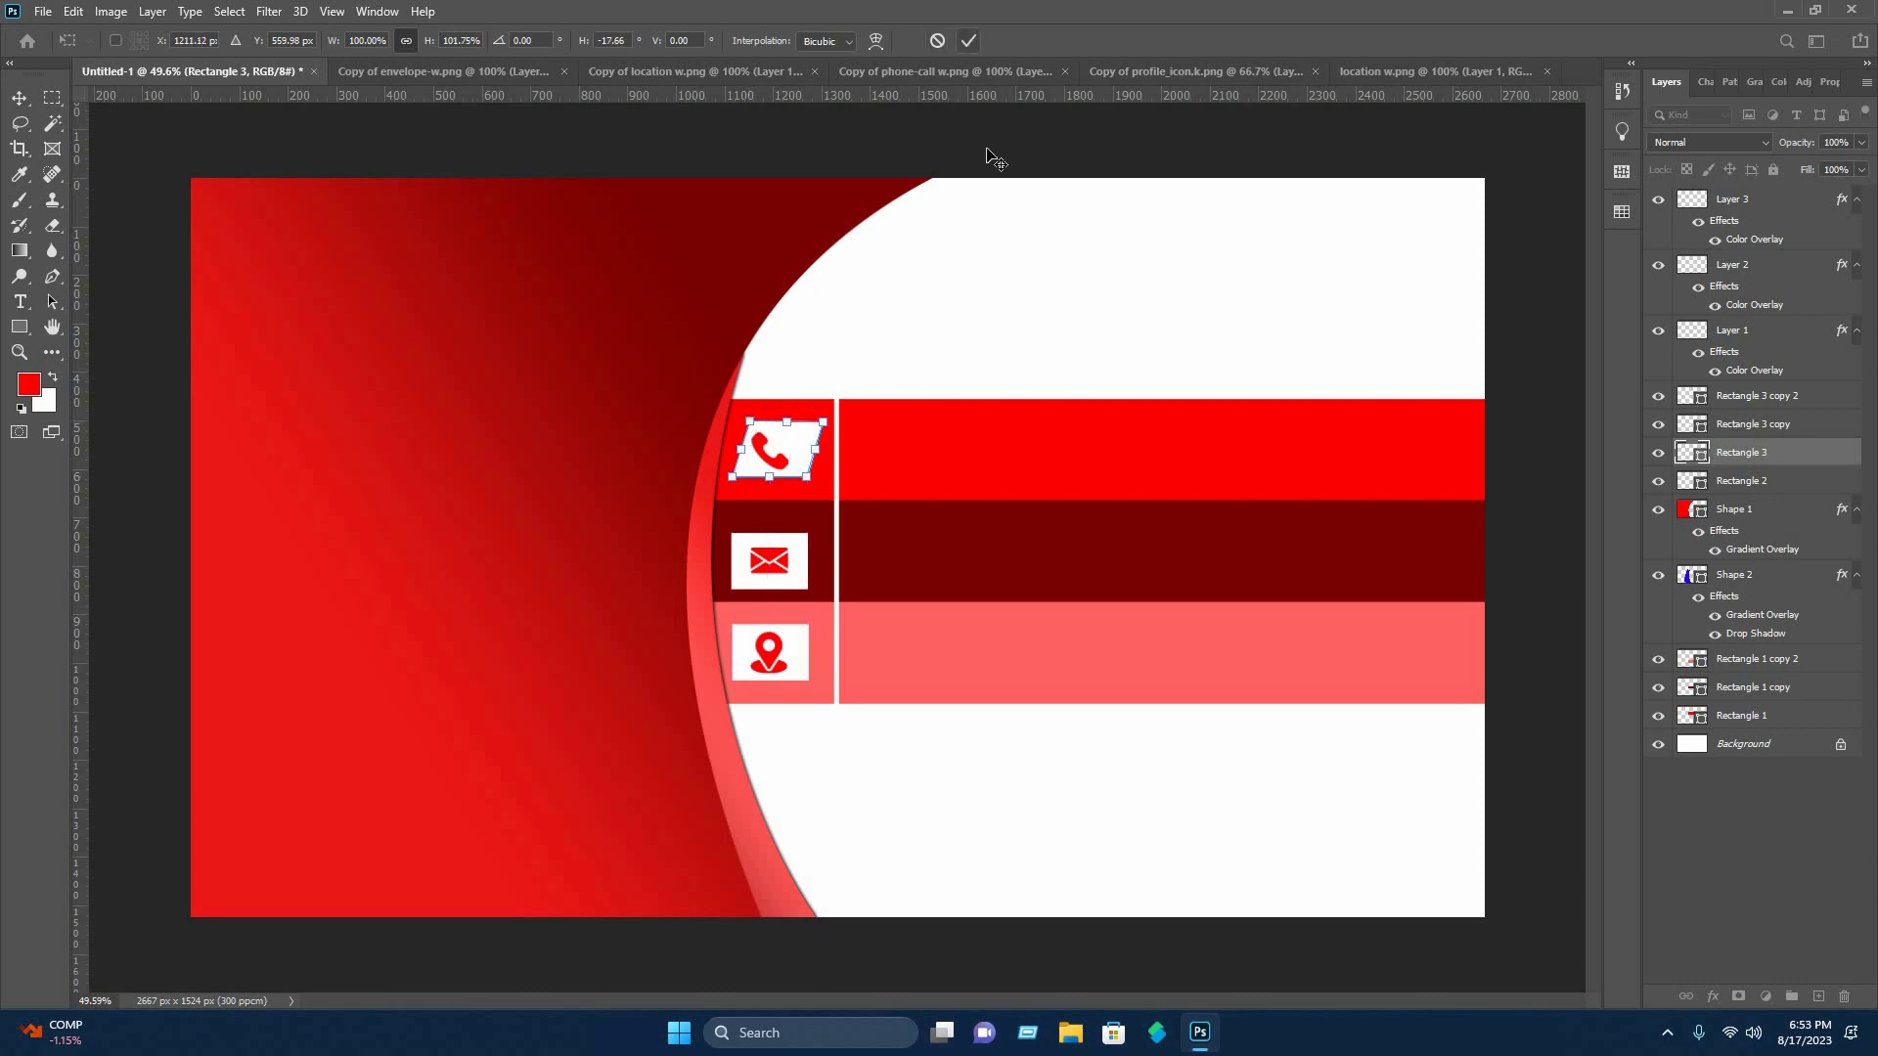
# Nudge the slanted white tile slightly left to center it behind the phone icon.
pyautogui.click(801, 447)
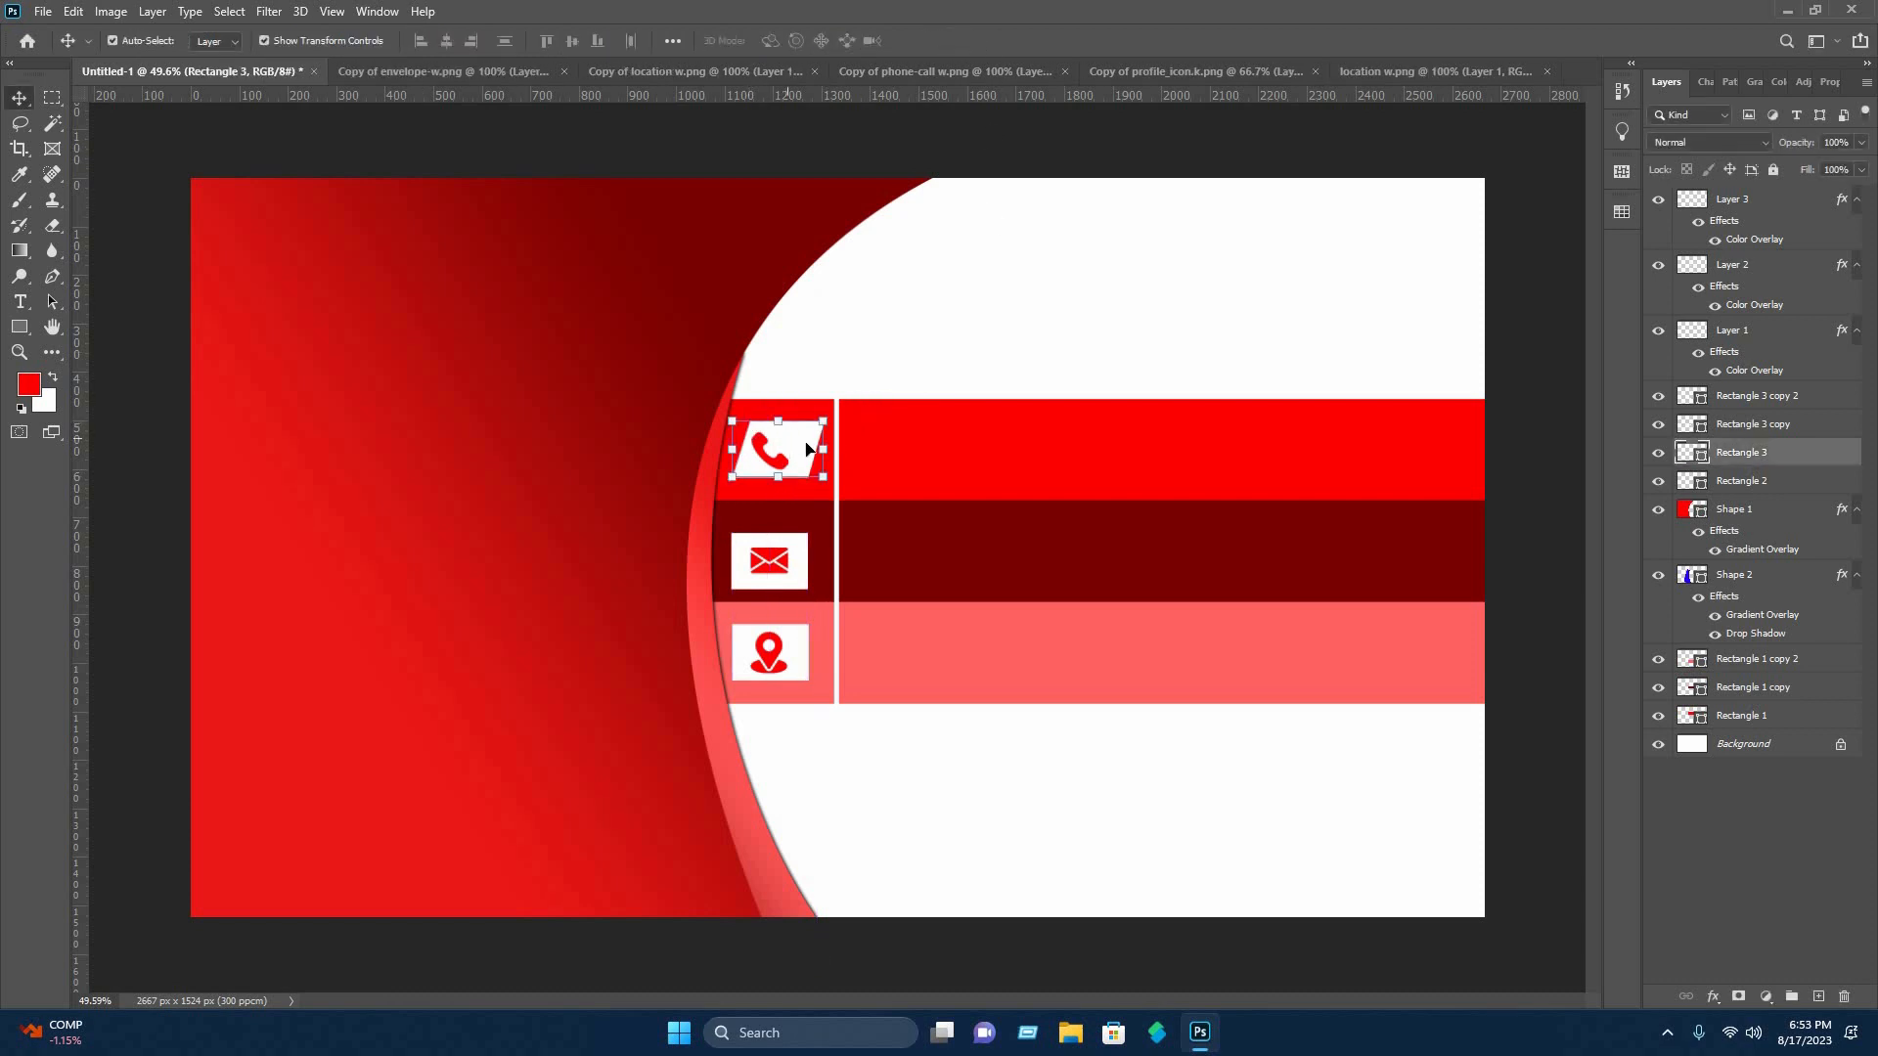
pyautogui.press('Left')
pyautogui.press('Left')
pyautogui.press('Left')
pyautogui.press('Left')
pyautogui.press('Left')
pyautogui.click(892, 317)
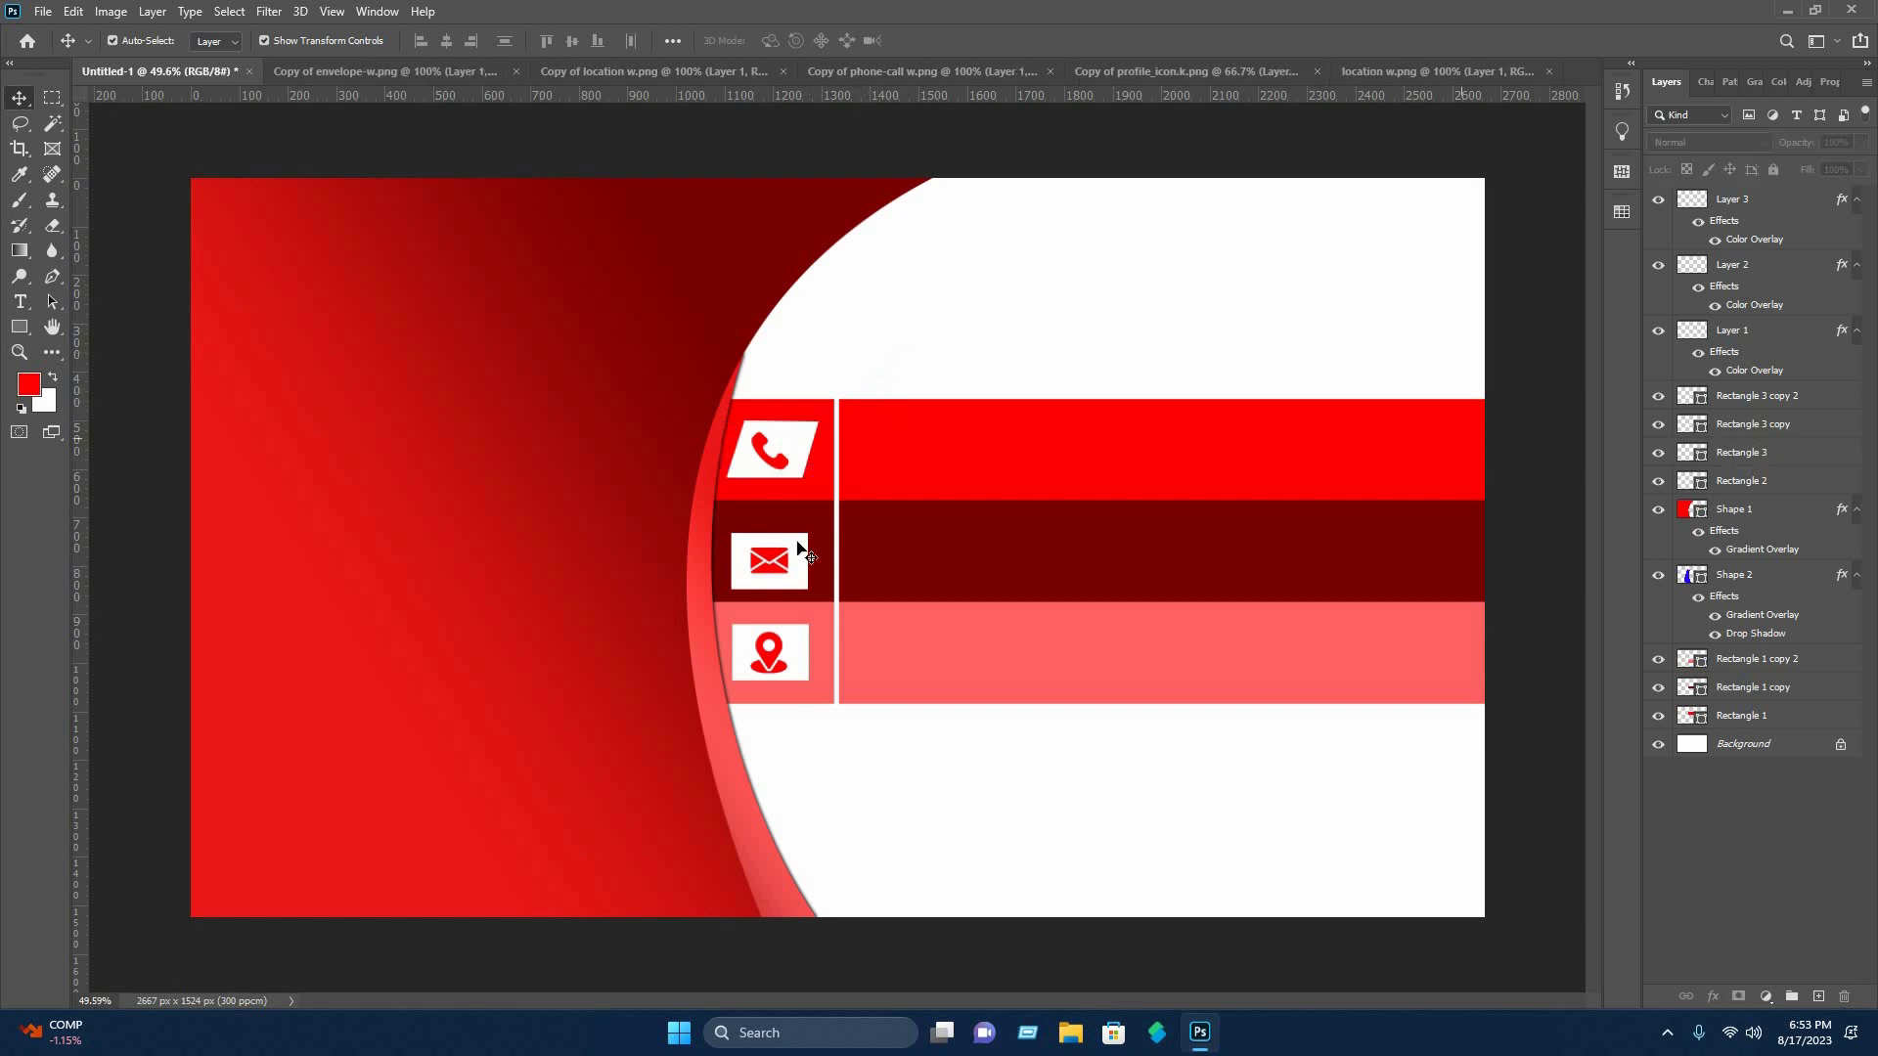
# Distort the white rectangle behind the envelope icon into a matching right-leaning parallelogram.
pyautogui.click(799, 550)
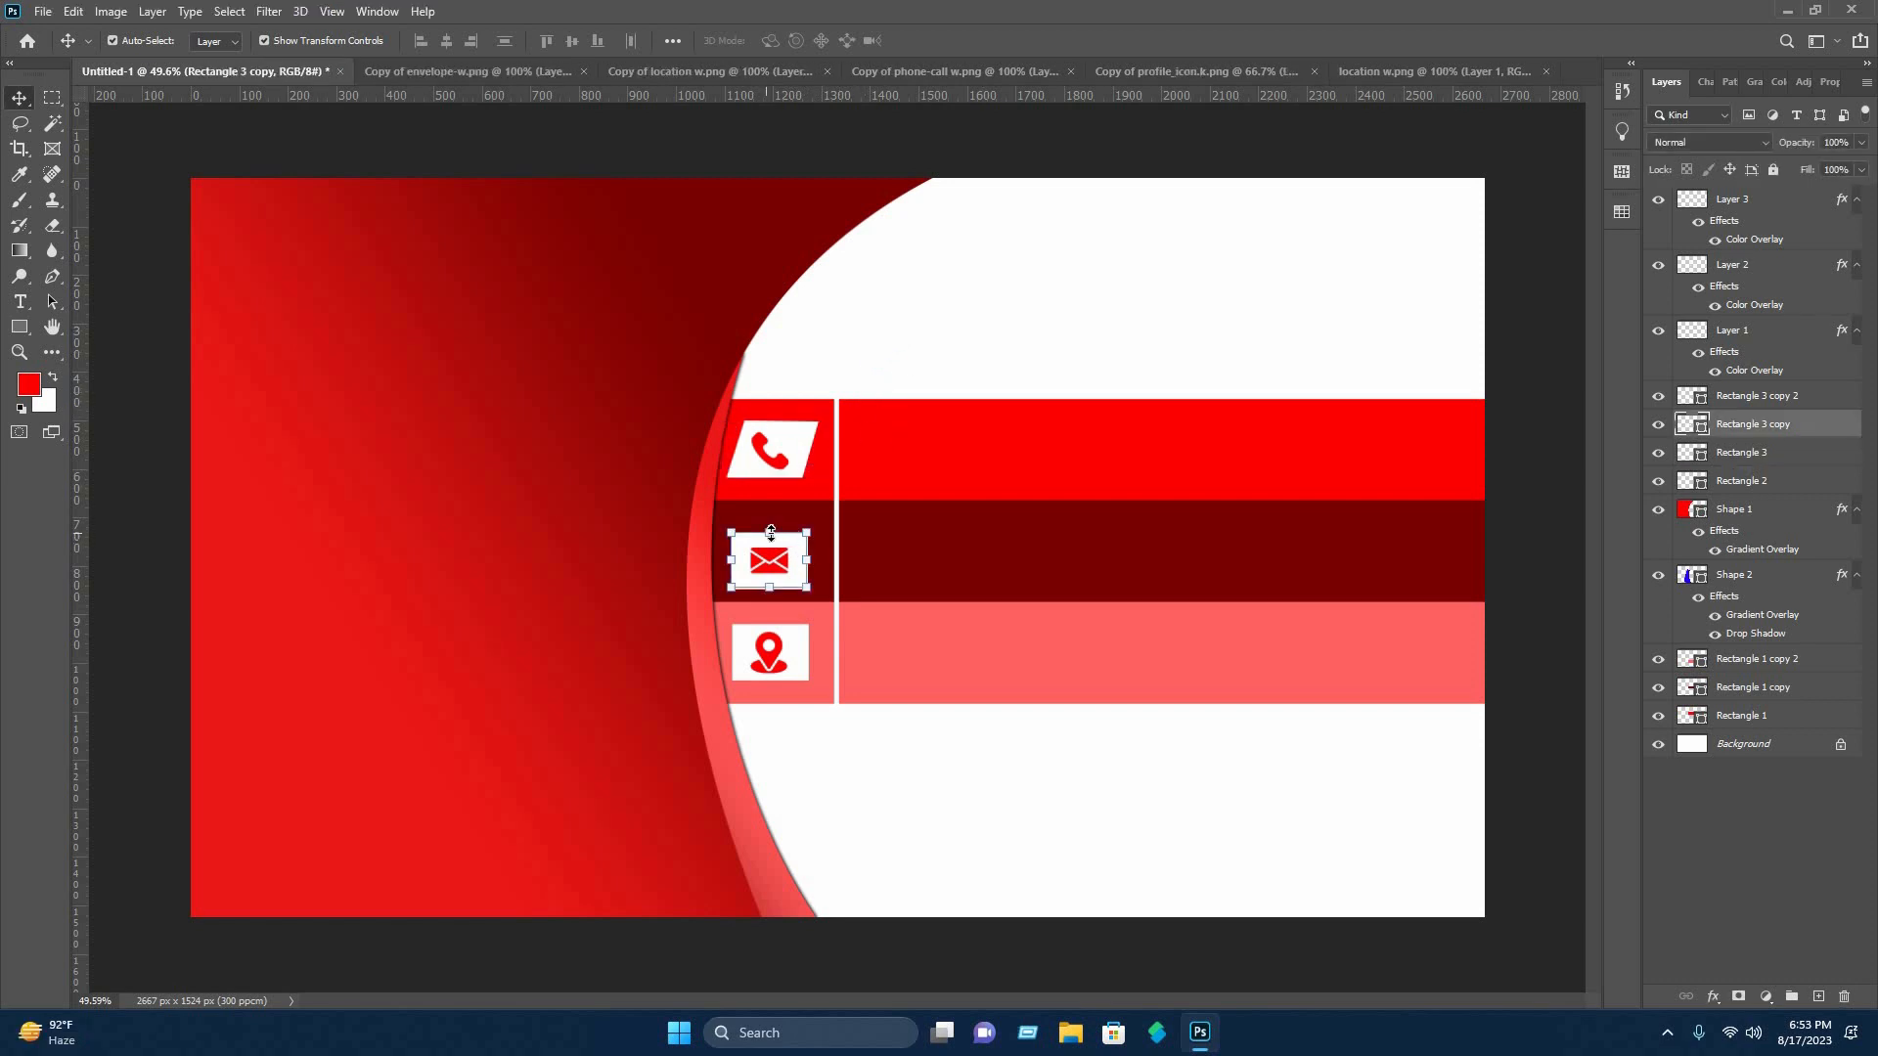
pyautogui.hotkey('ctrl', 't')
pyautogui.rightClick(798, 546)
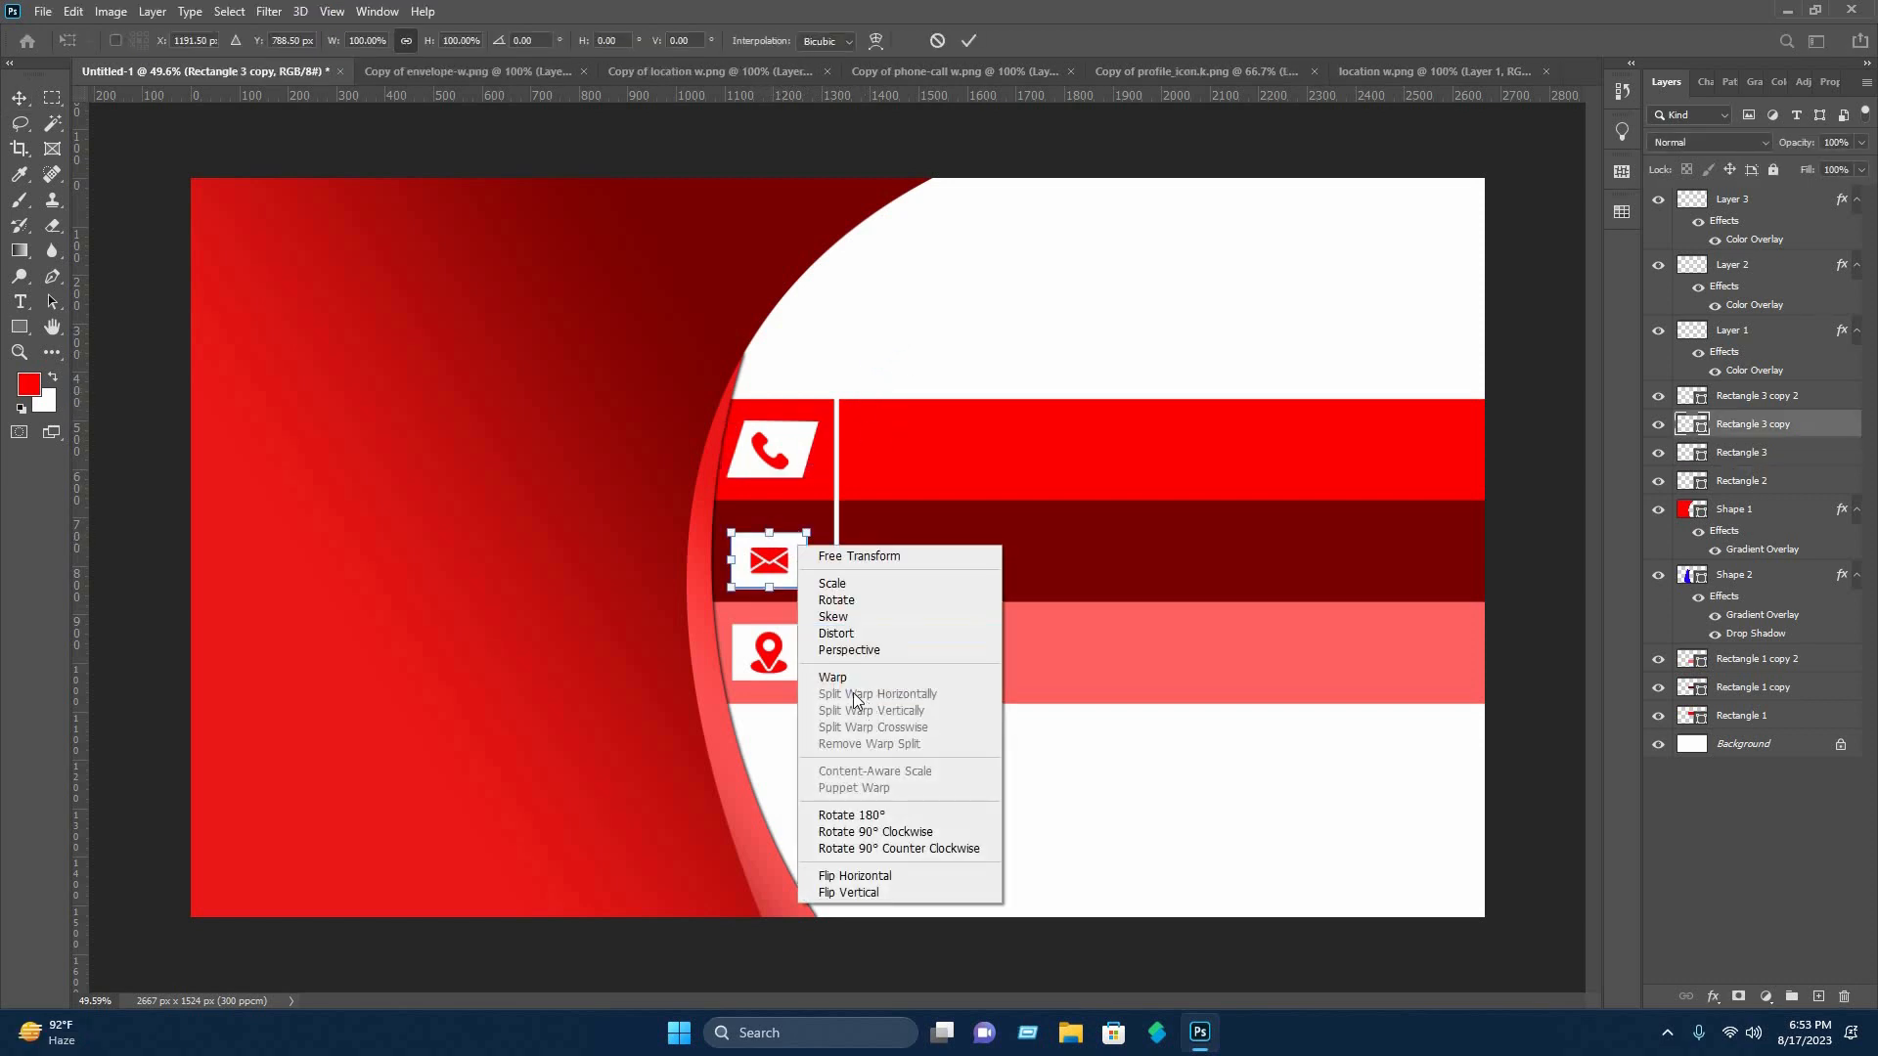
pyautogui.click(808, 540)
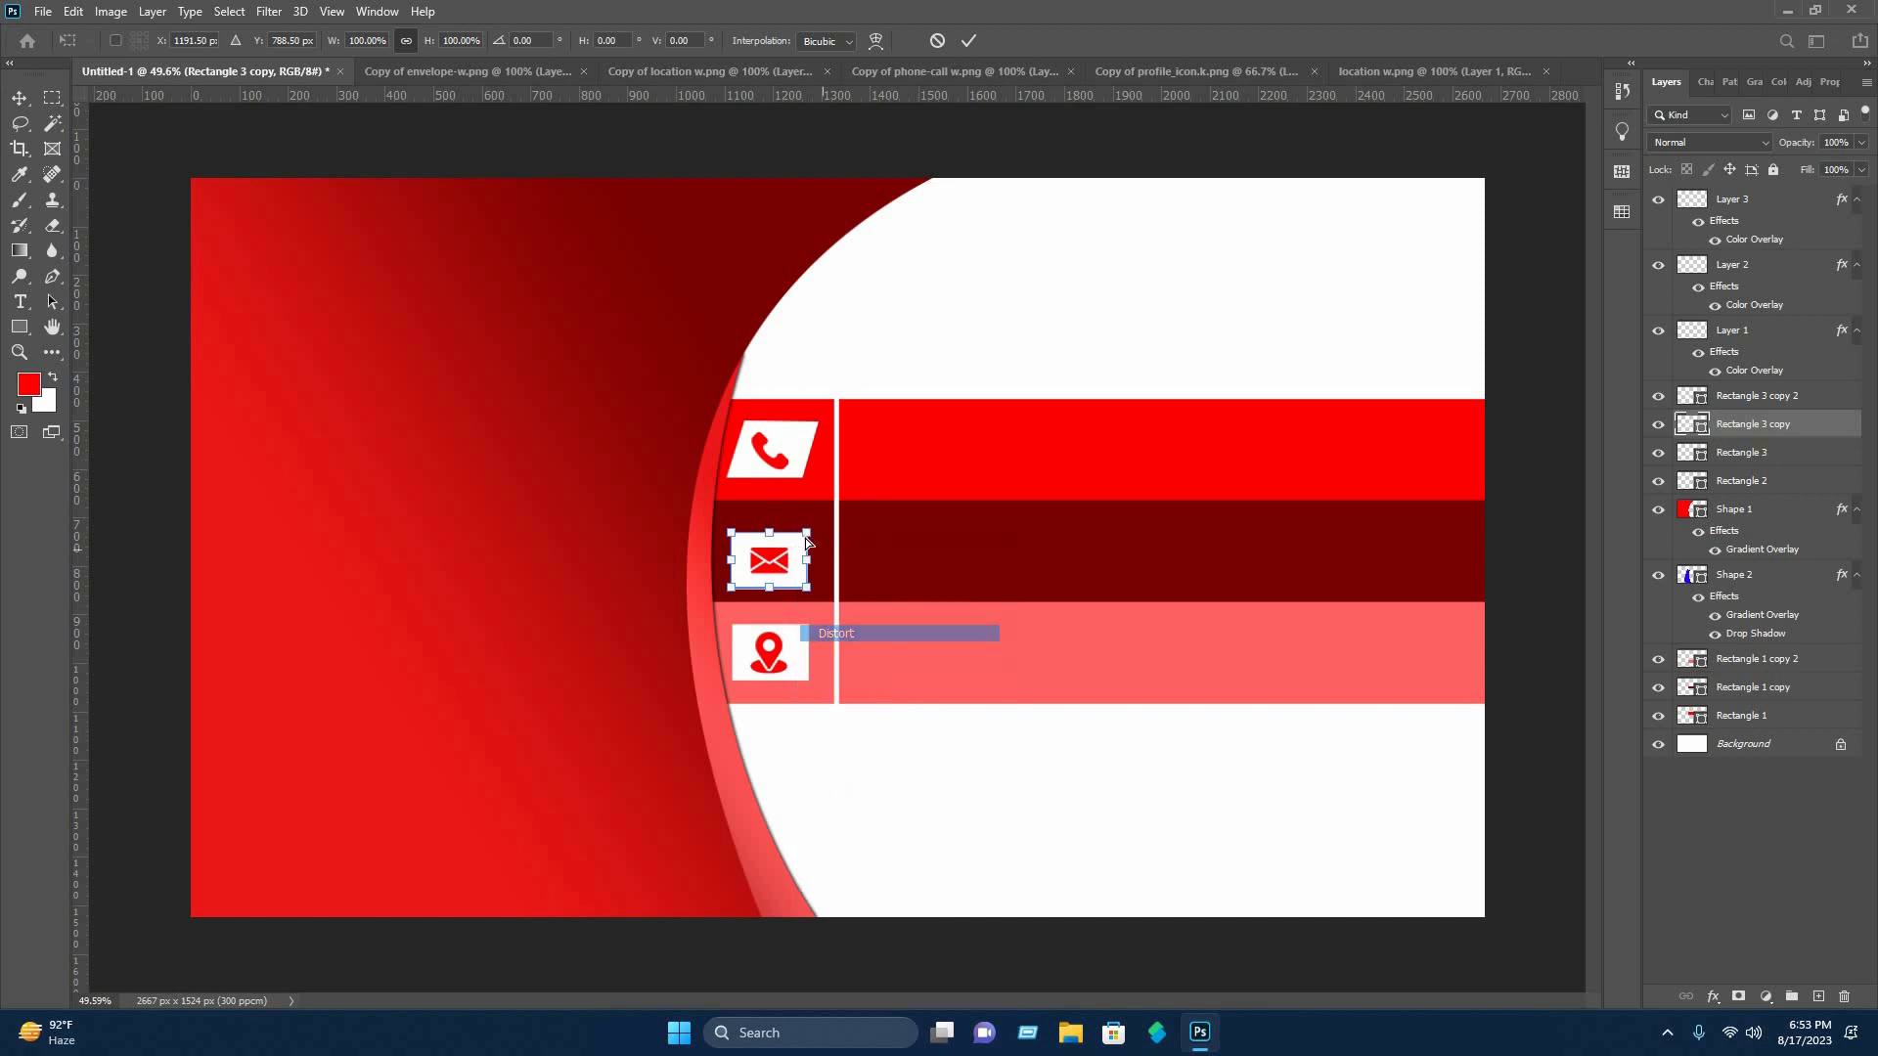
pyautogui.moveTo(824, 536); pyautogui.dragTo(754, 536)
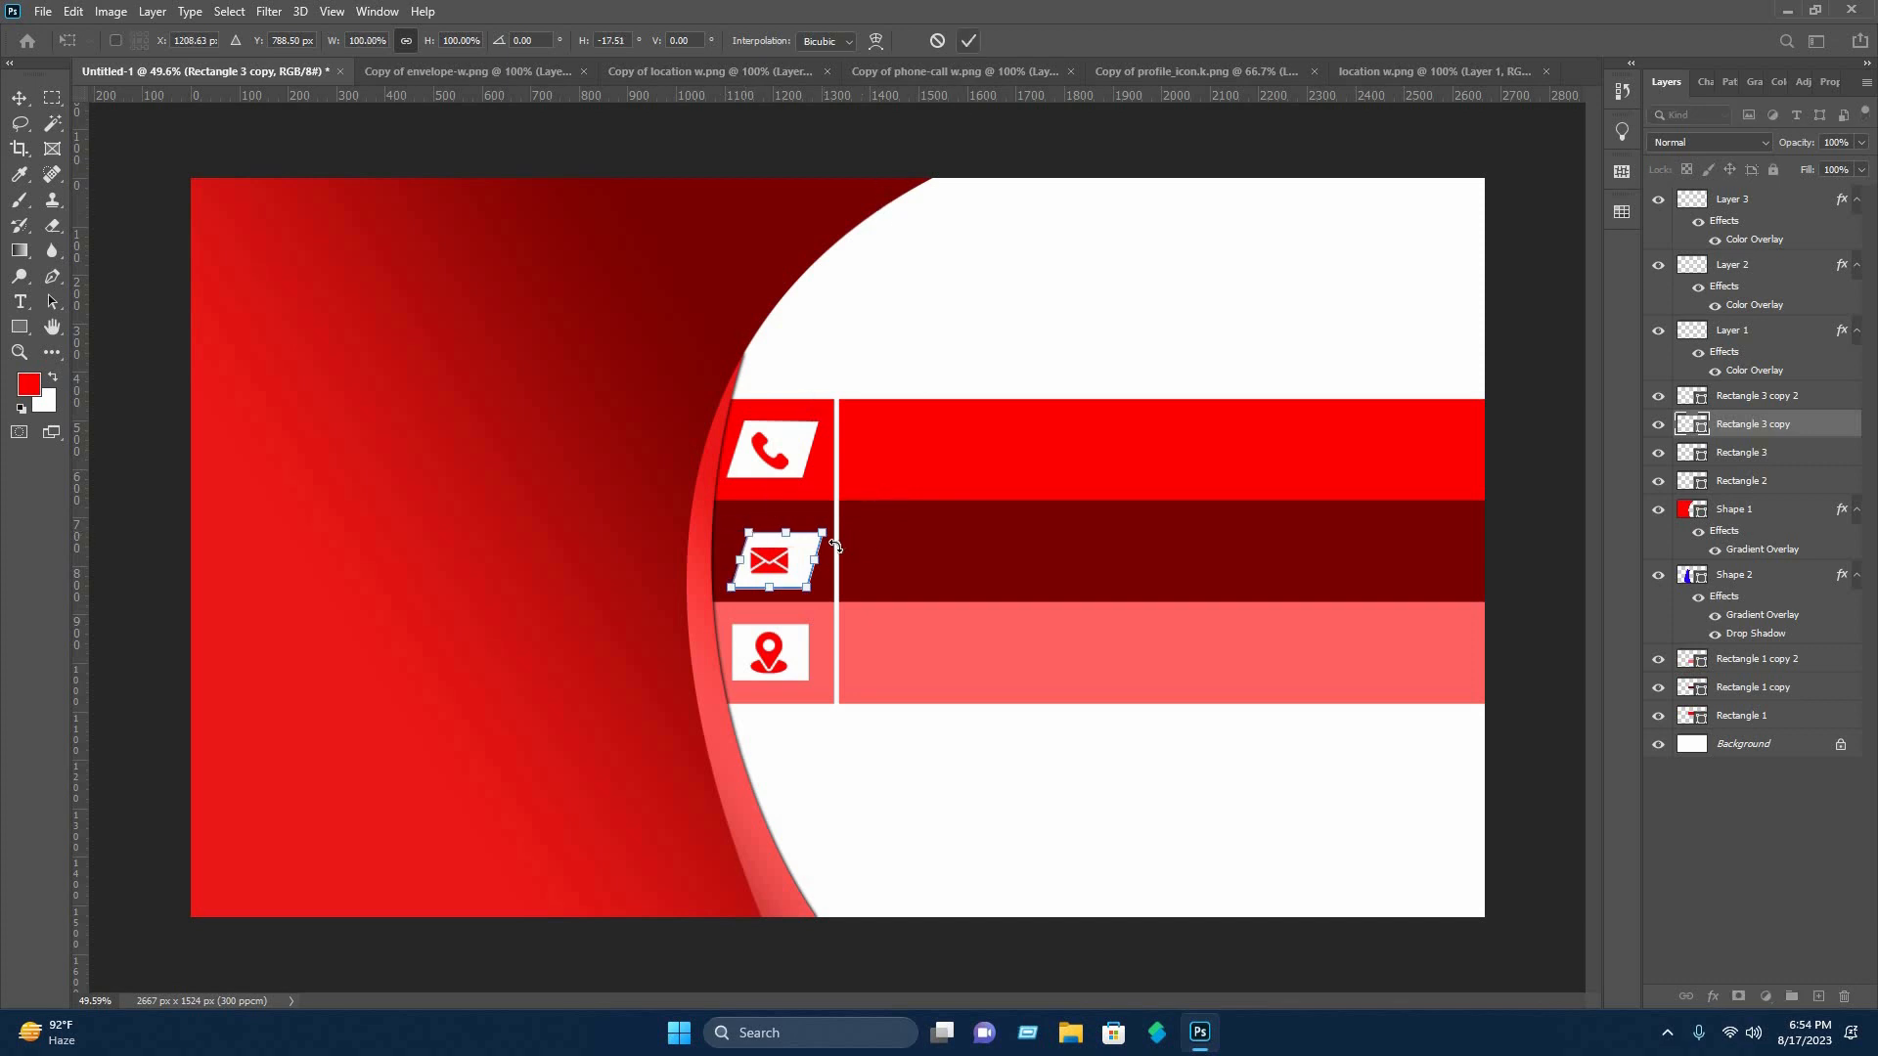
pyautogui.press('Return')
# Nudge the slanted white tile slightly left to center it behind the envelope icon.
pyautogui.press('Left')
pyautogui.press('Left')
pyautogui.press('Left')
pyautogui.press('Left')
pyautogui.press('Left')
pyautogui.press('Left')
pyautogui.press('Left')
pyautogui.press('Left')
pyautogui.press('Left')
pyautogui.press('Left')
pyautogui.press('Left')
pyautogui.press('Left')
pyautogui.press('Left')
pyautogui.press('Left')
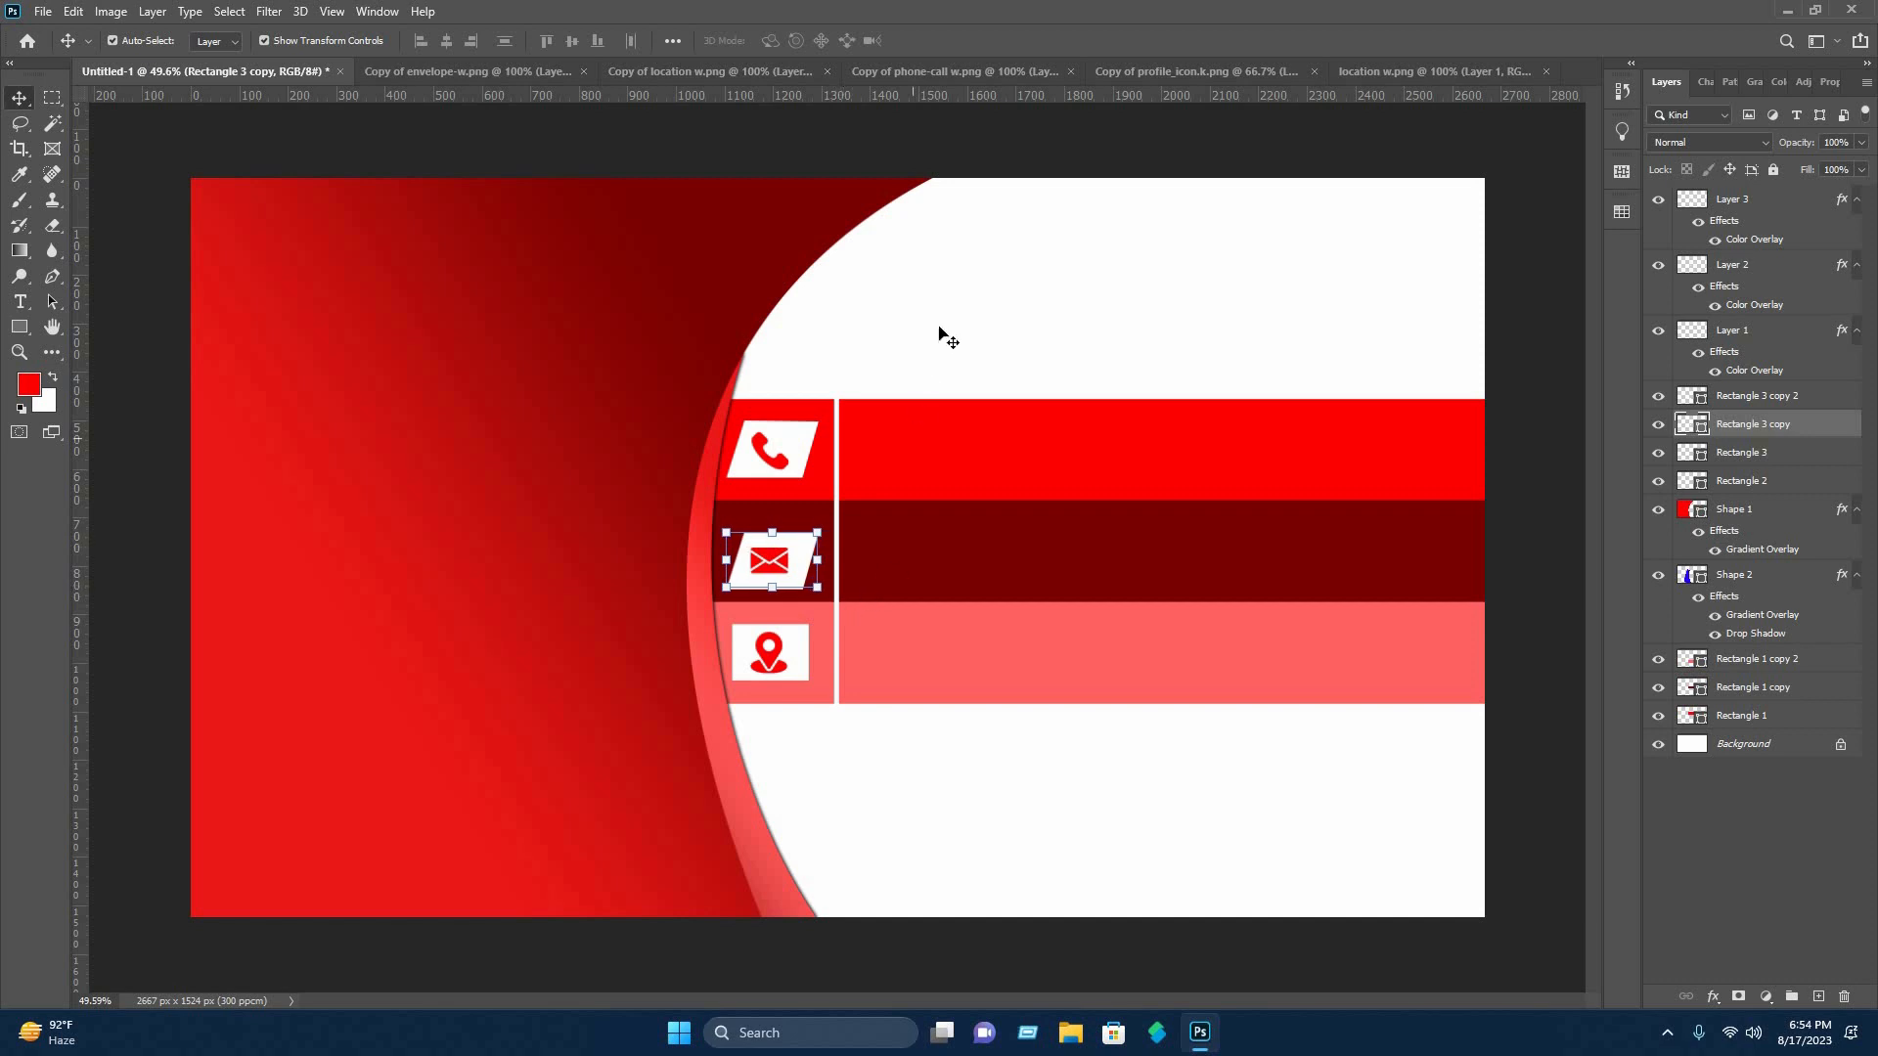
pyautogui.click(826, 729)
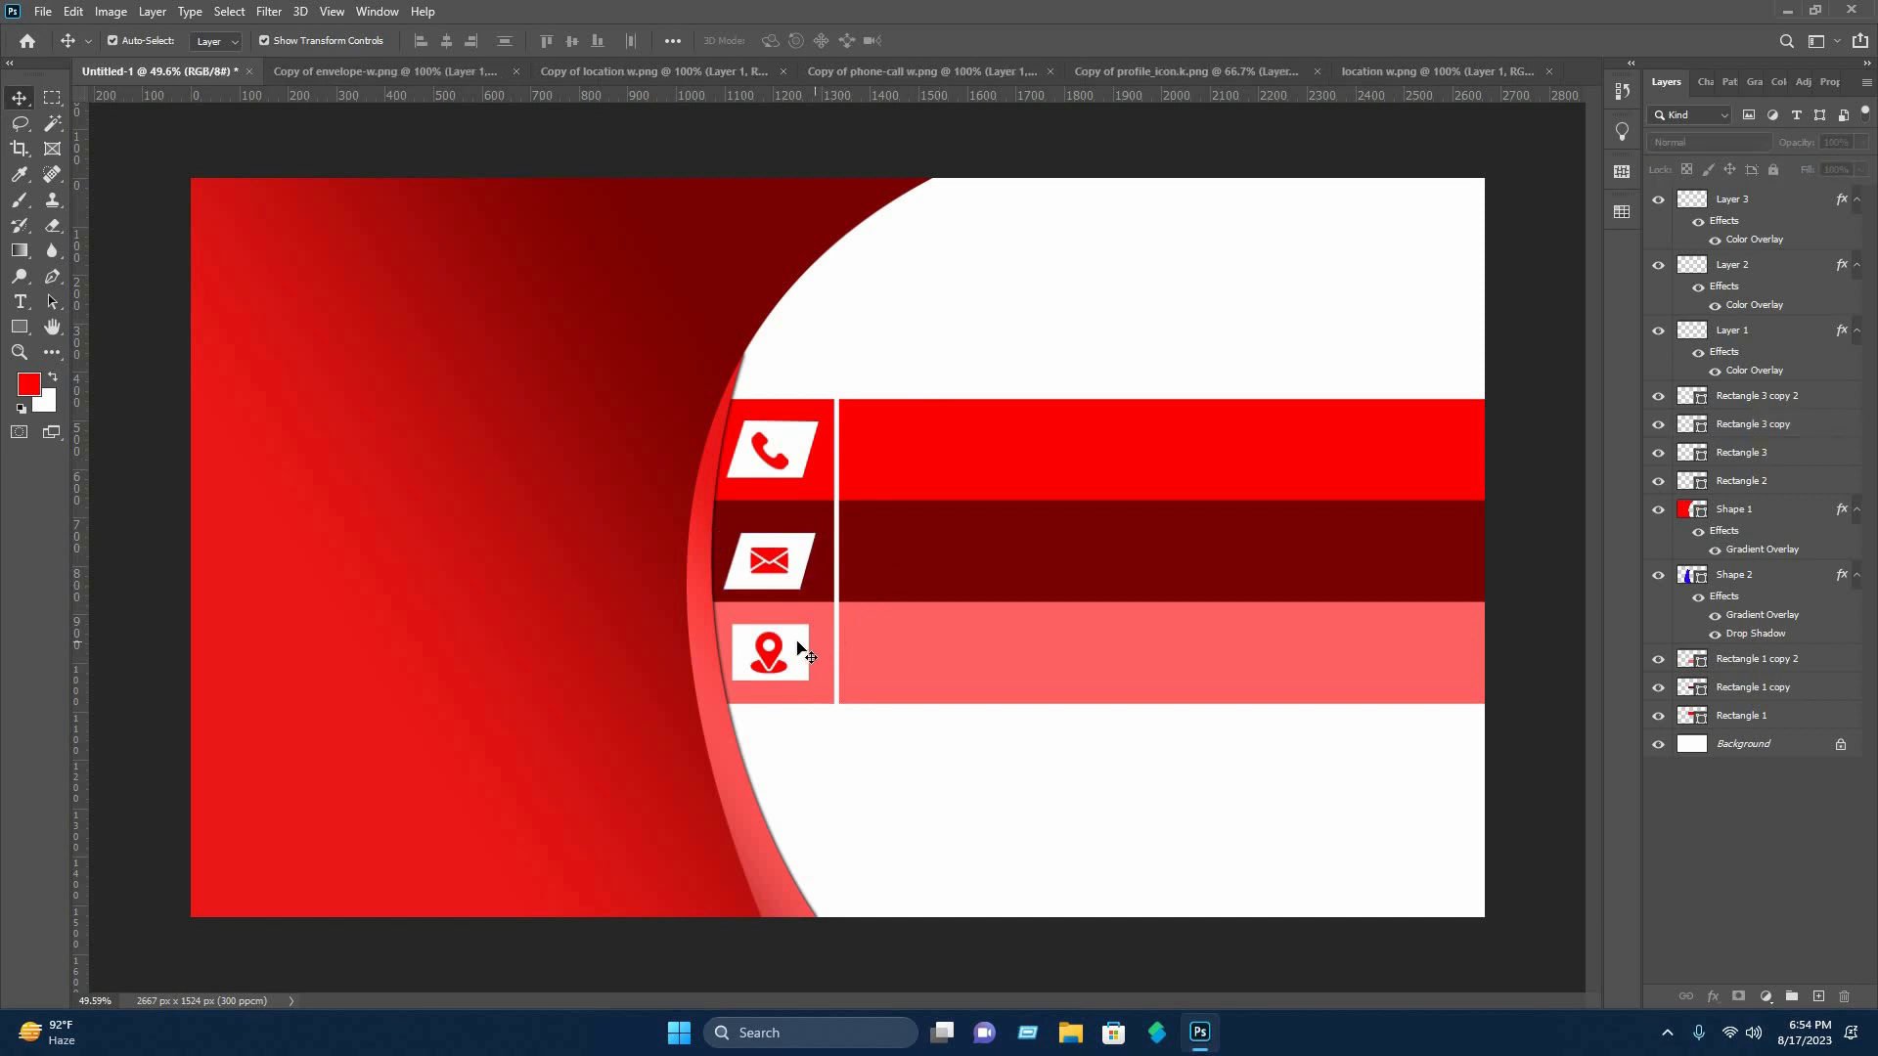
# Distort the white rectangle behind the location pin icon into the same right-leaning parallelogram.
pyautogui.click(801, 650)
pyautogui.rightClick(798, 646)
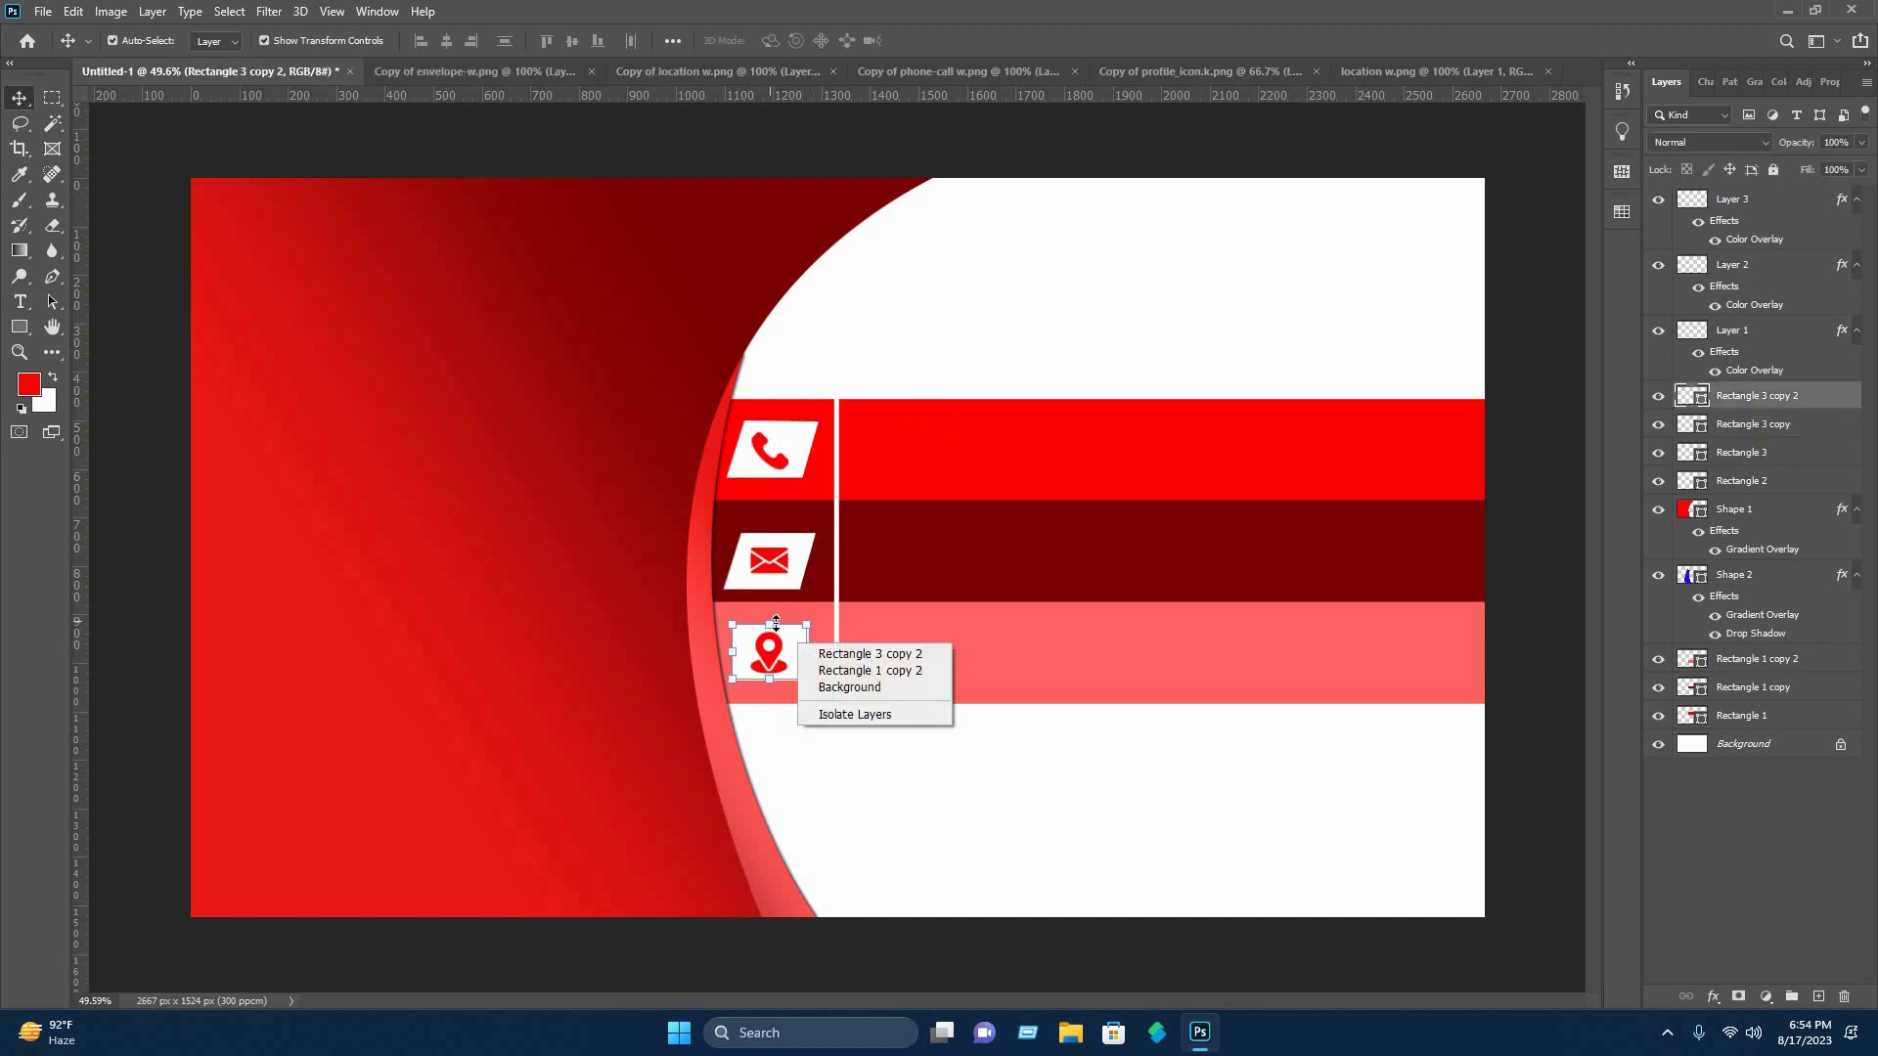
pyautogui.press('Escape')
pyautogui.hotkey('ctrl', 't')
pyautogui.rightClick(792, 642)
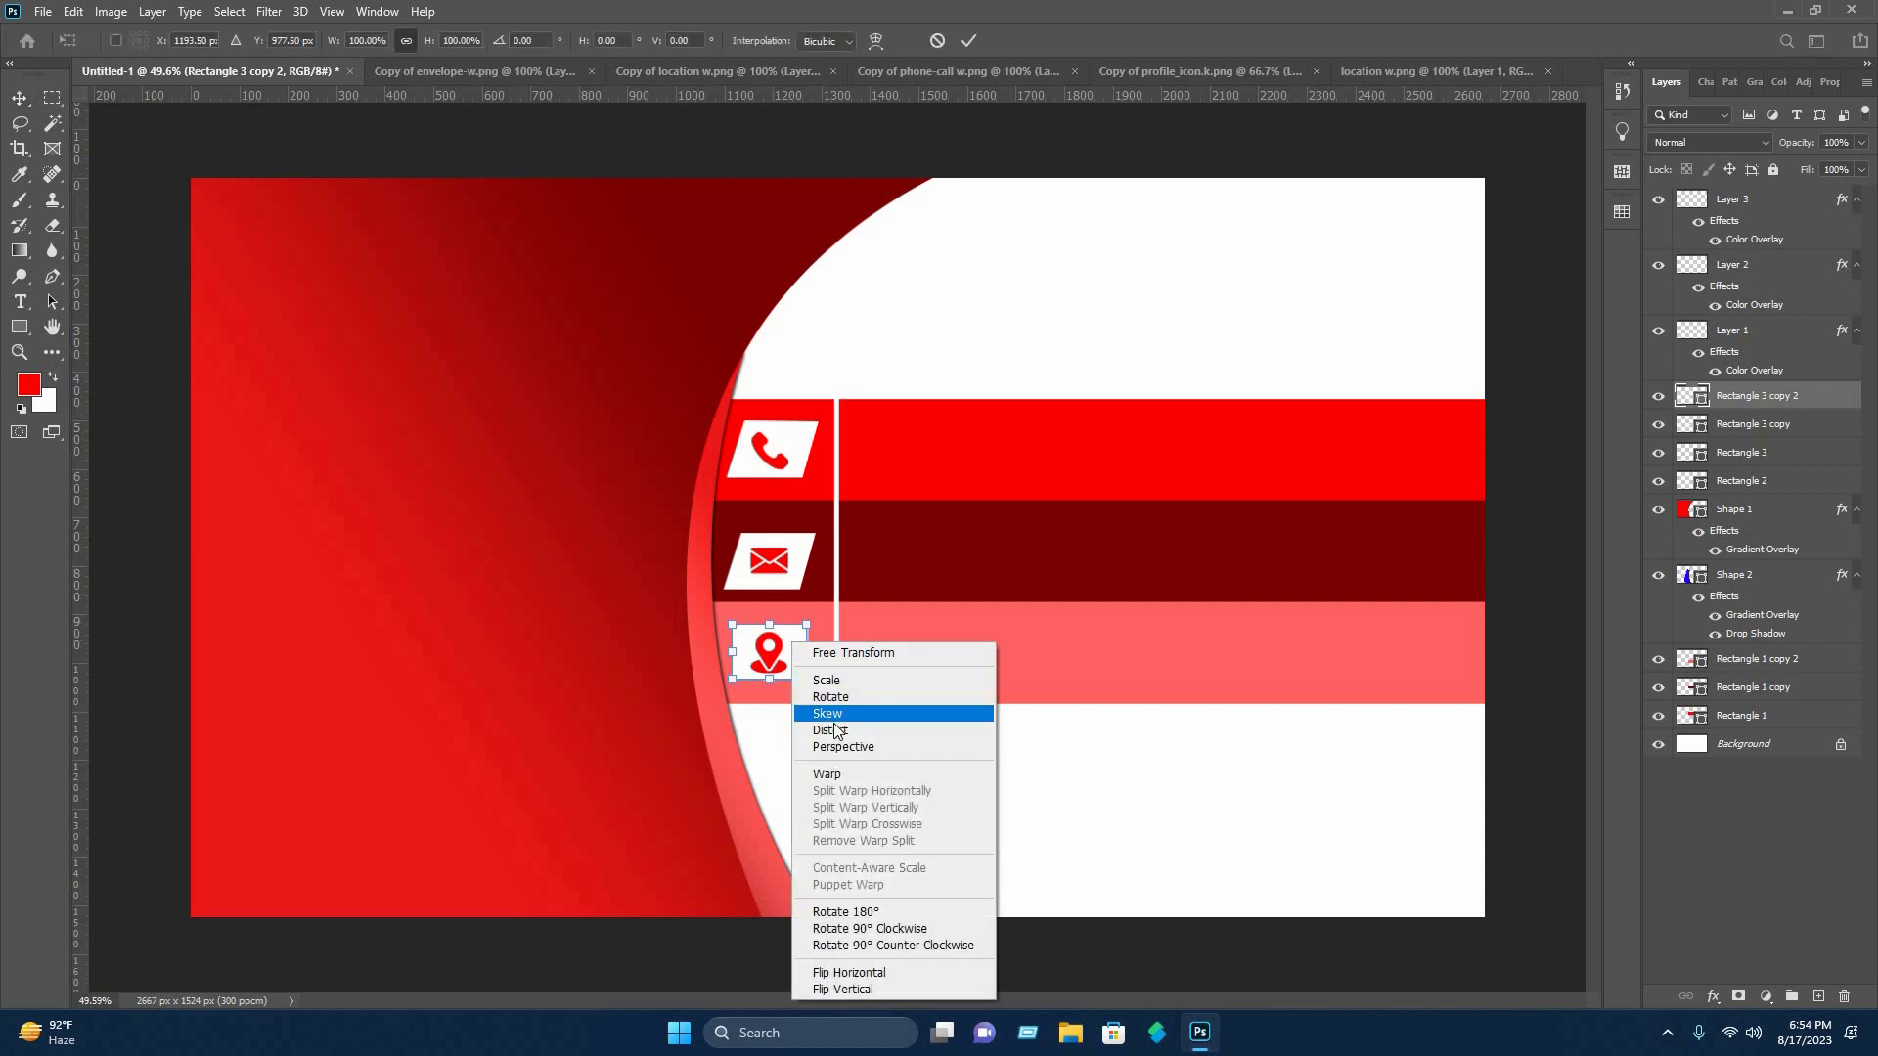
pyautogui.click(837, 730)
pyautogui.moveTo(807, 626); pyautogui.dragTo(749, 624)
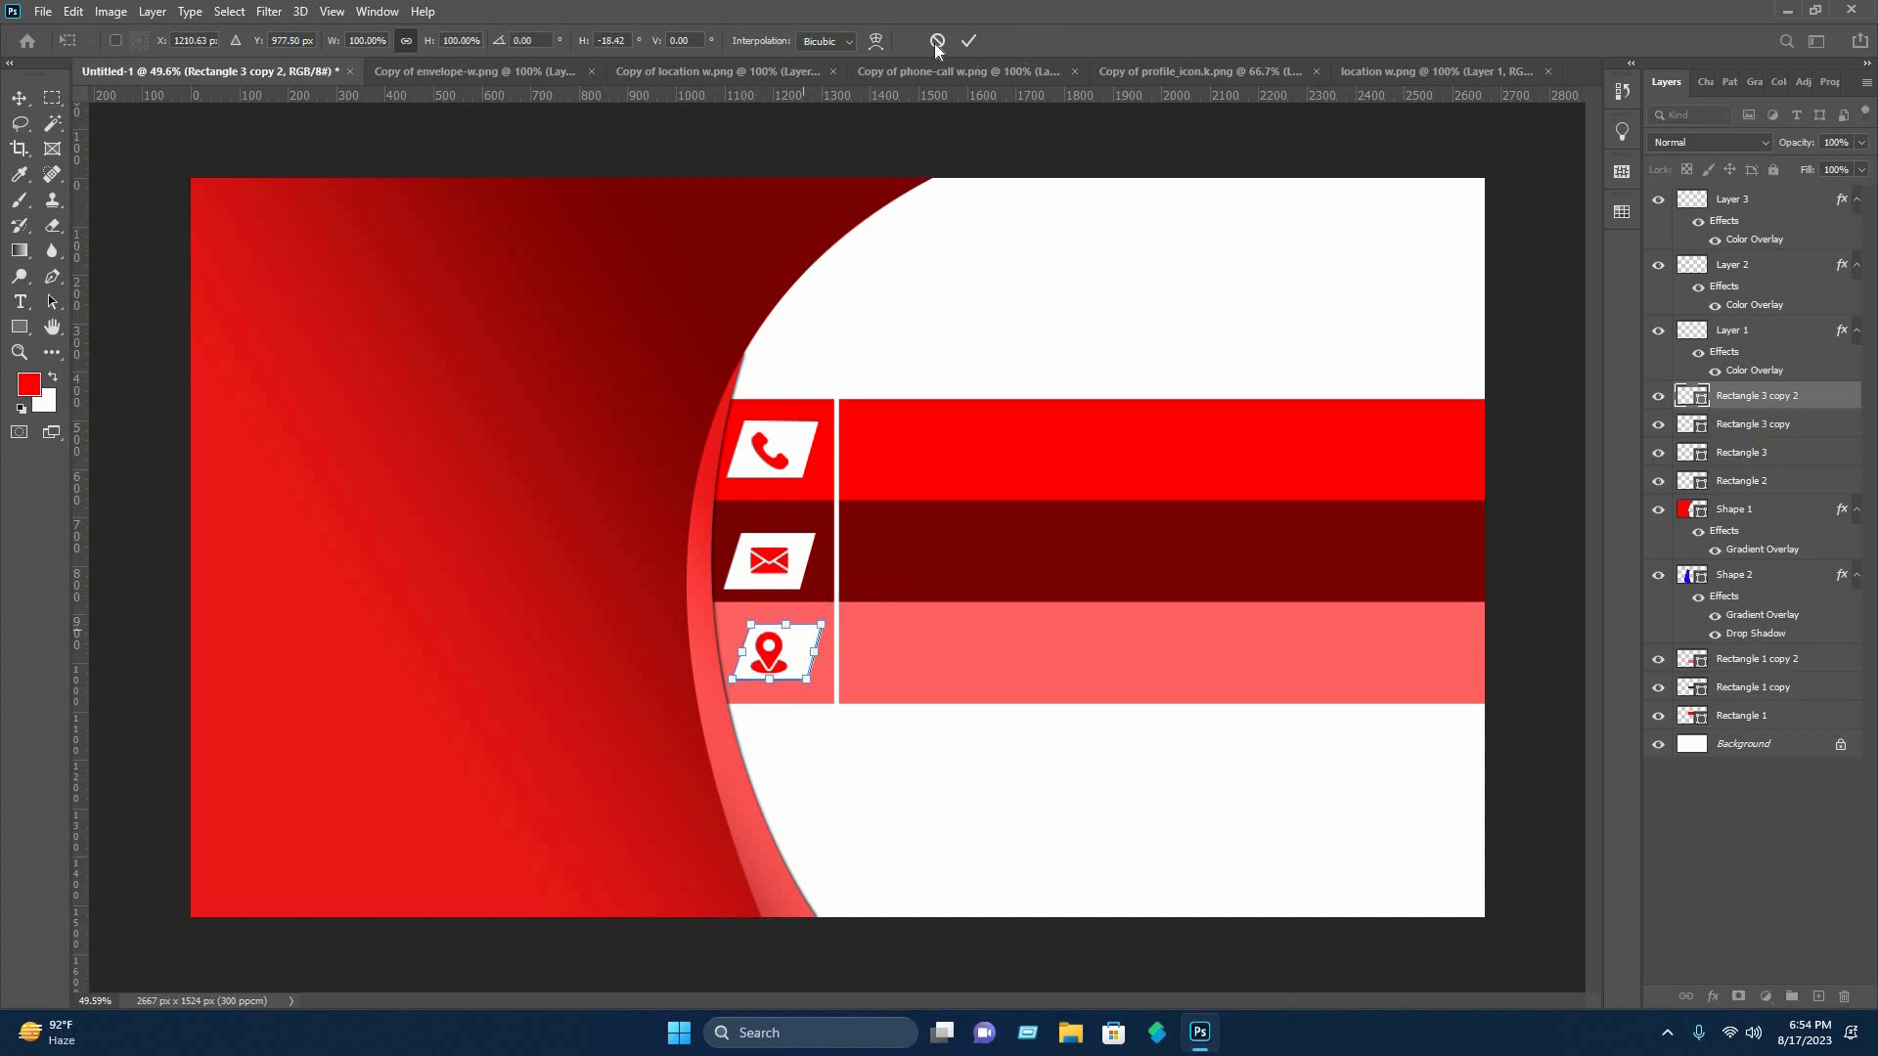
pyautogui.click(967, 41)
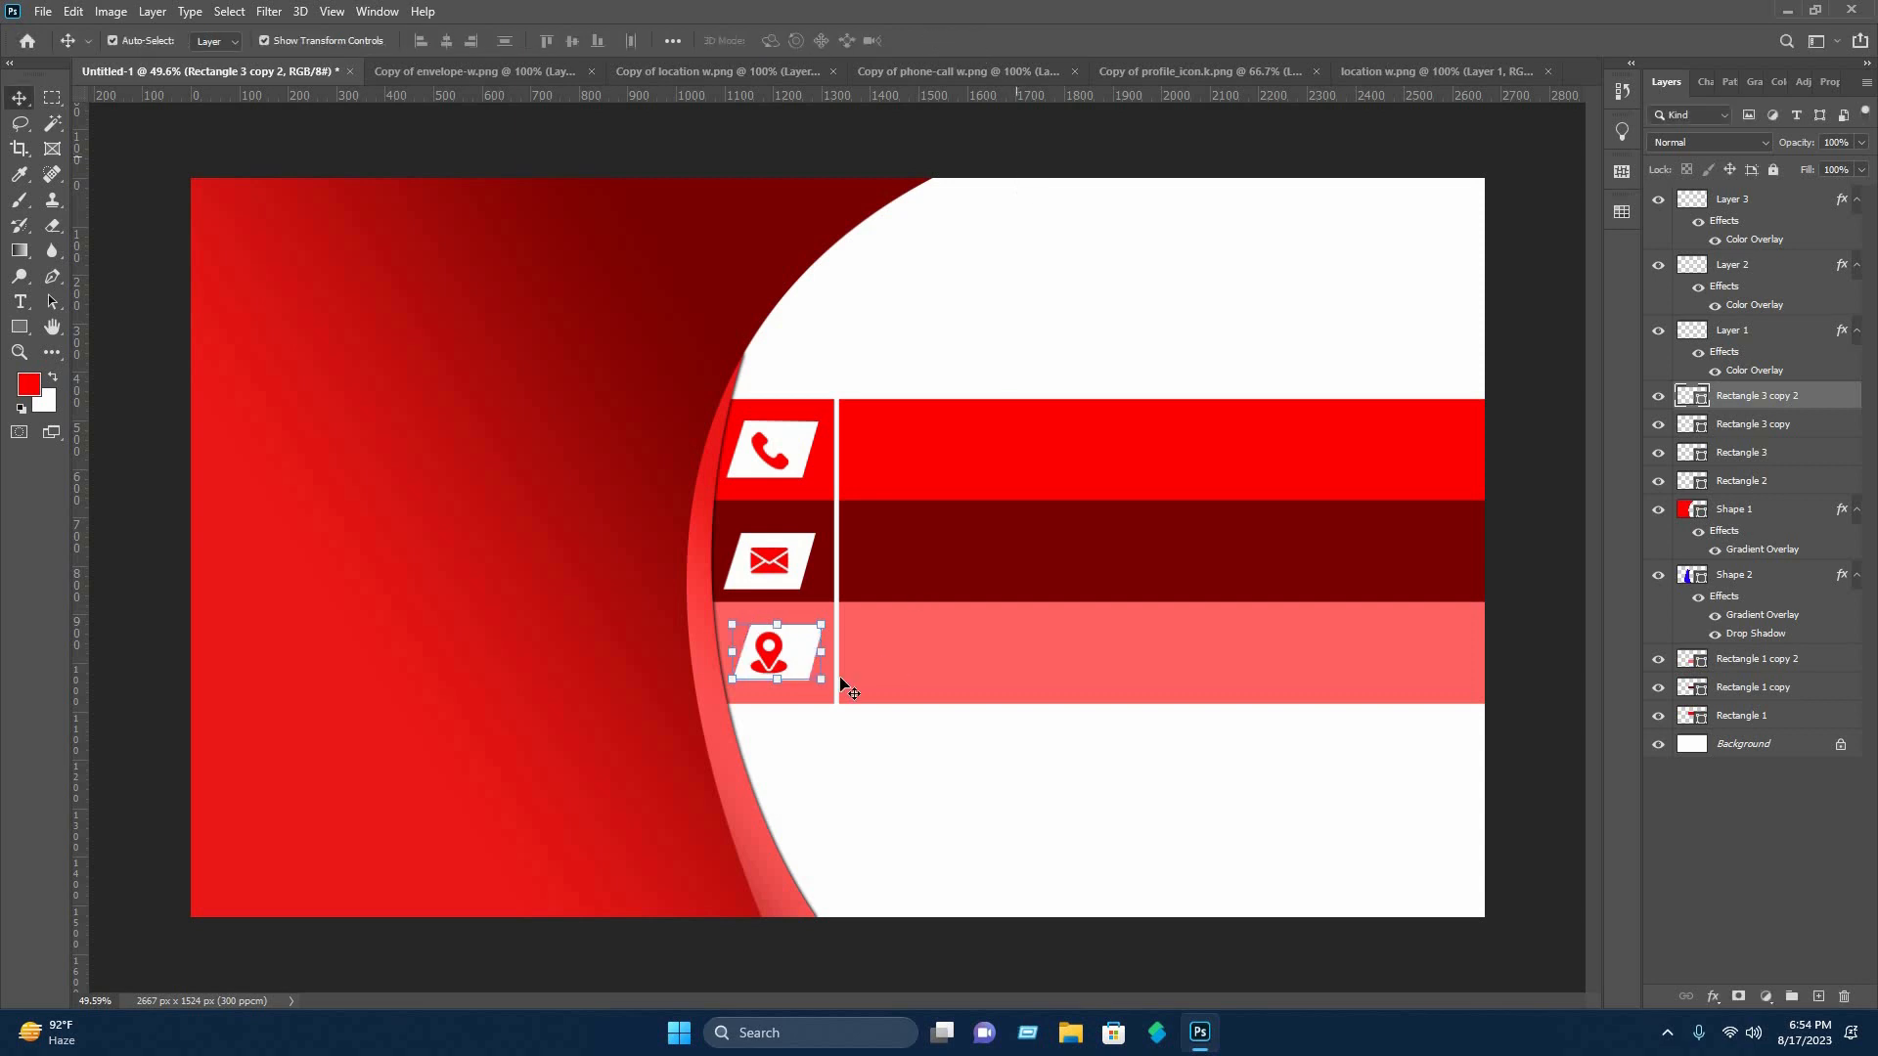
# Nudge the slanted white tile slightly left to center it behind the location pin icon.
pyautogui.click(812, 660)
pyautogui.press('Left')
pyautogui.press('Left')
pyautogui.press('Left')
pyautogui.press('Left')
pyautogui.press('Left')
pyautogui.click(976, 271)
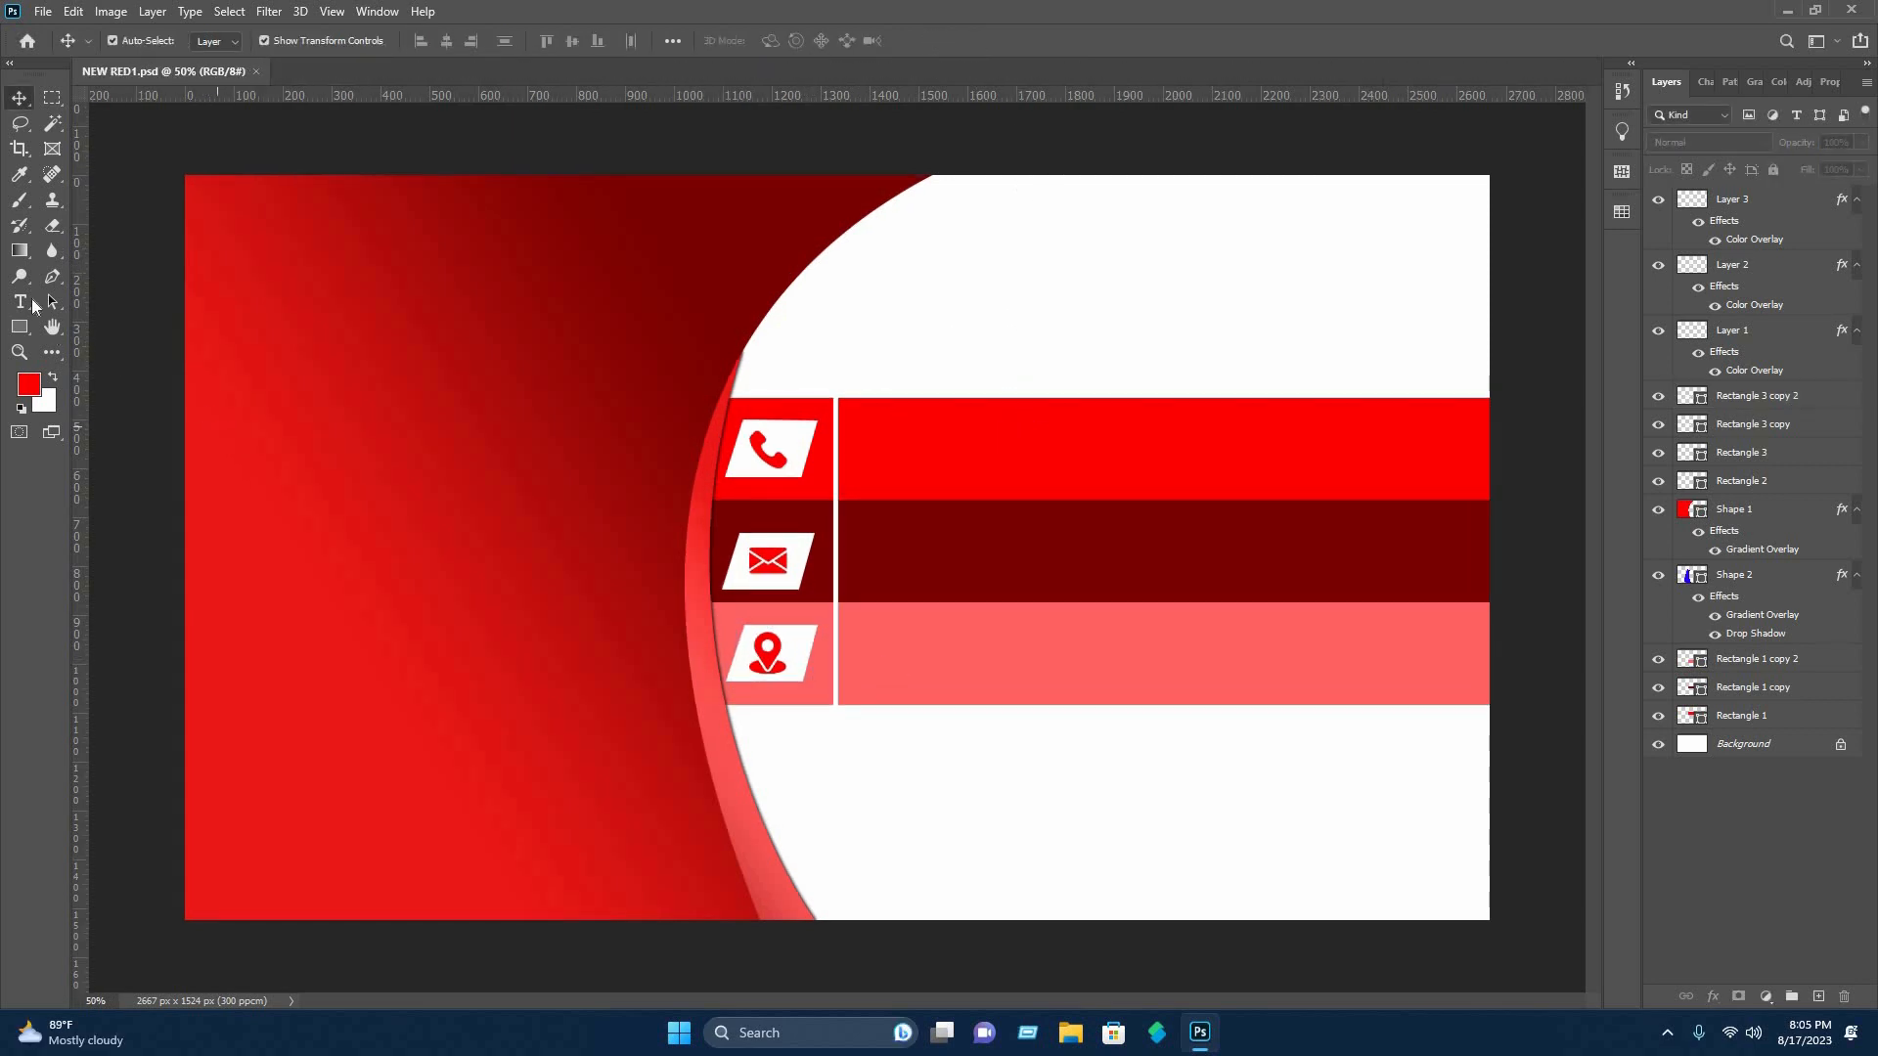
# Add a text line with a placeholder phone number, its digits masked by X characters, in the bright red bar.
pyautogui.click(21, 303)
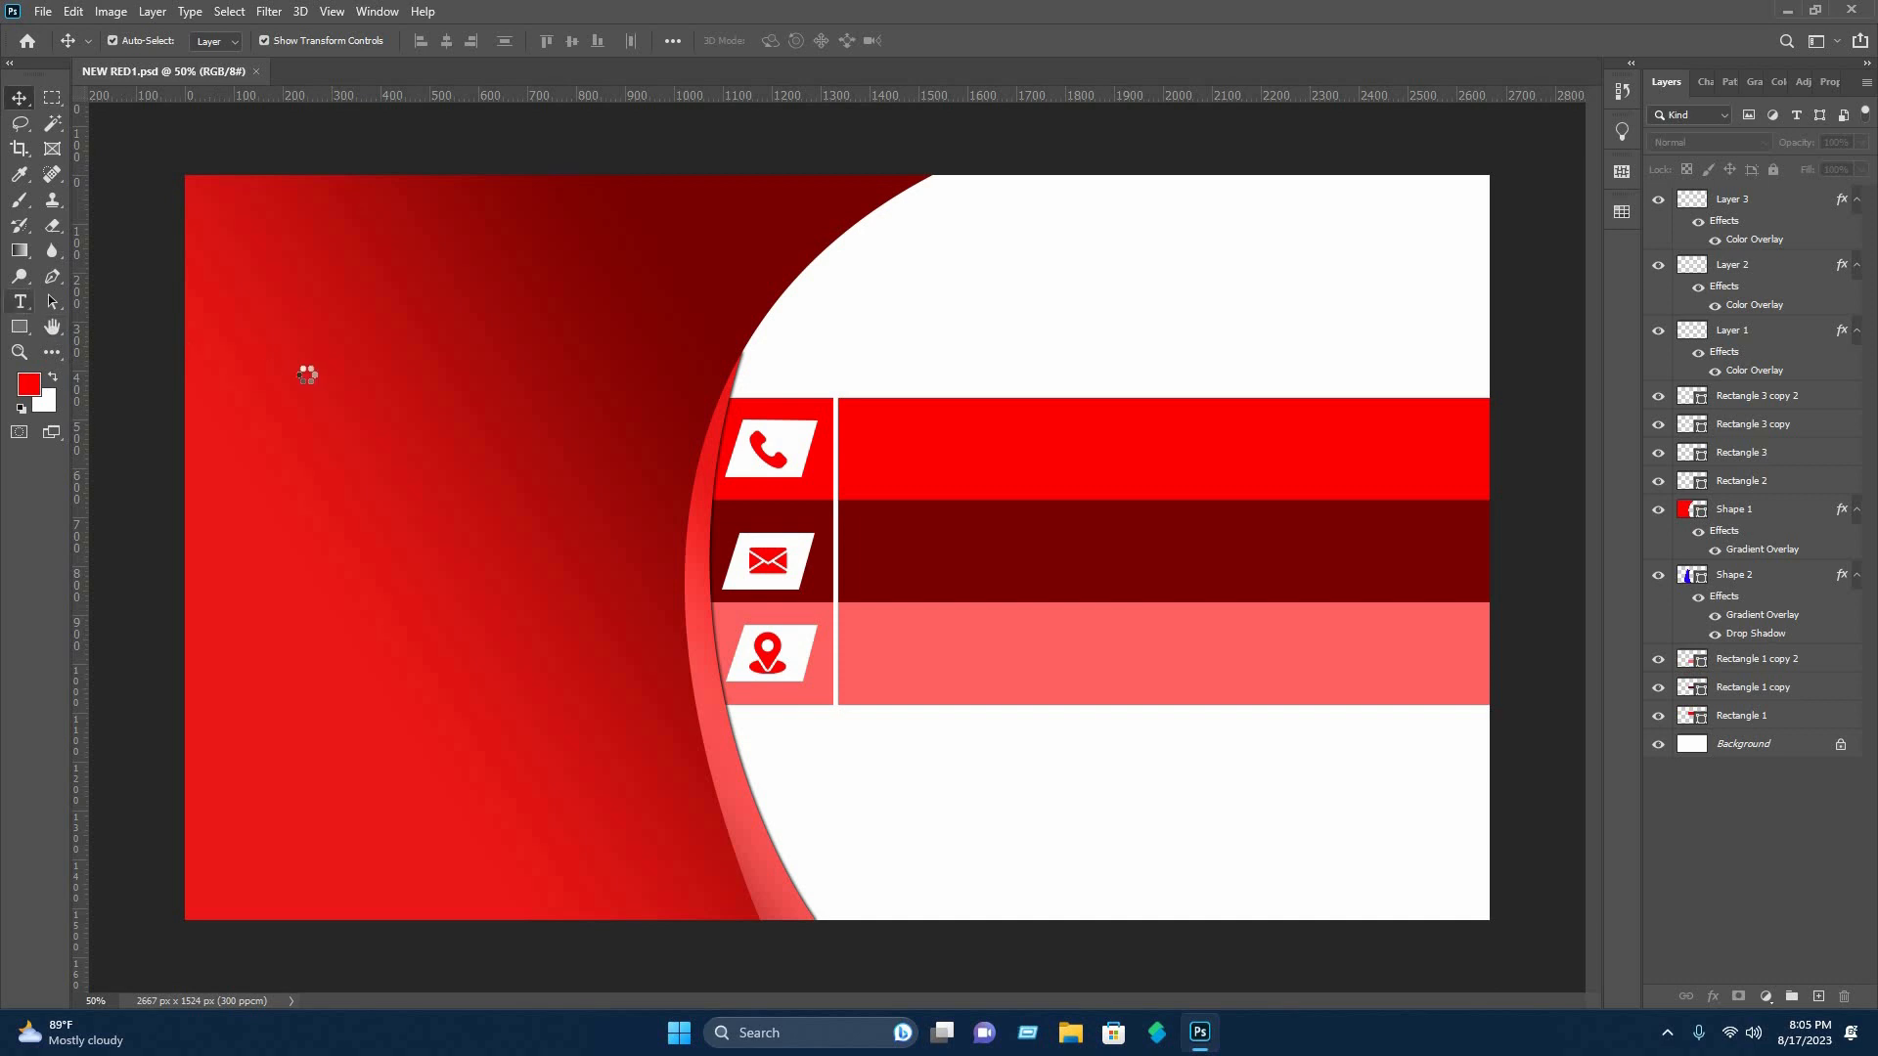
pyautogui.click(885, 453)
pyautogui.click(886, 453)
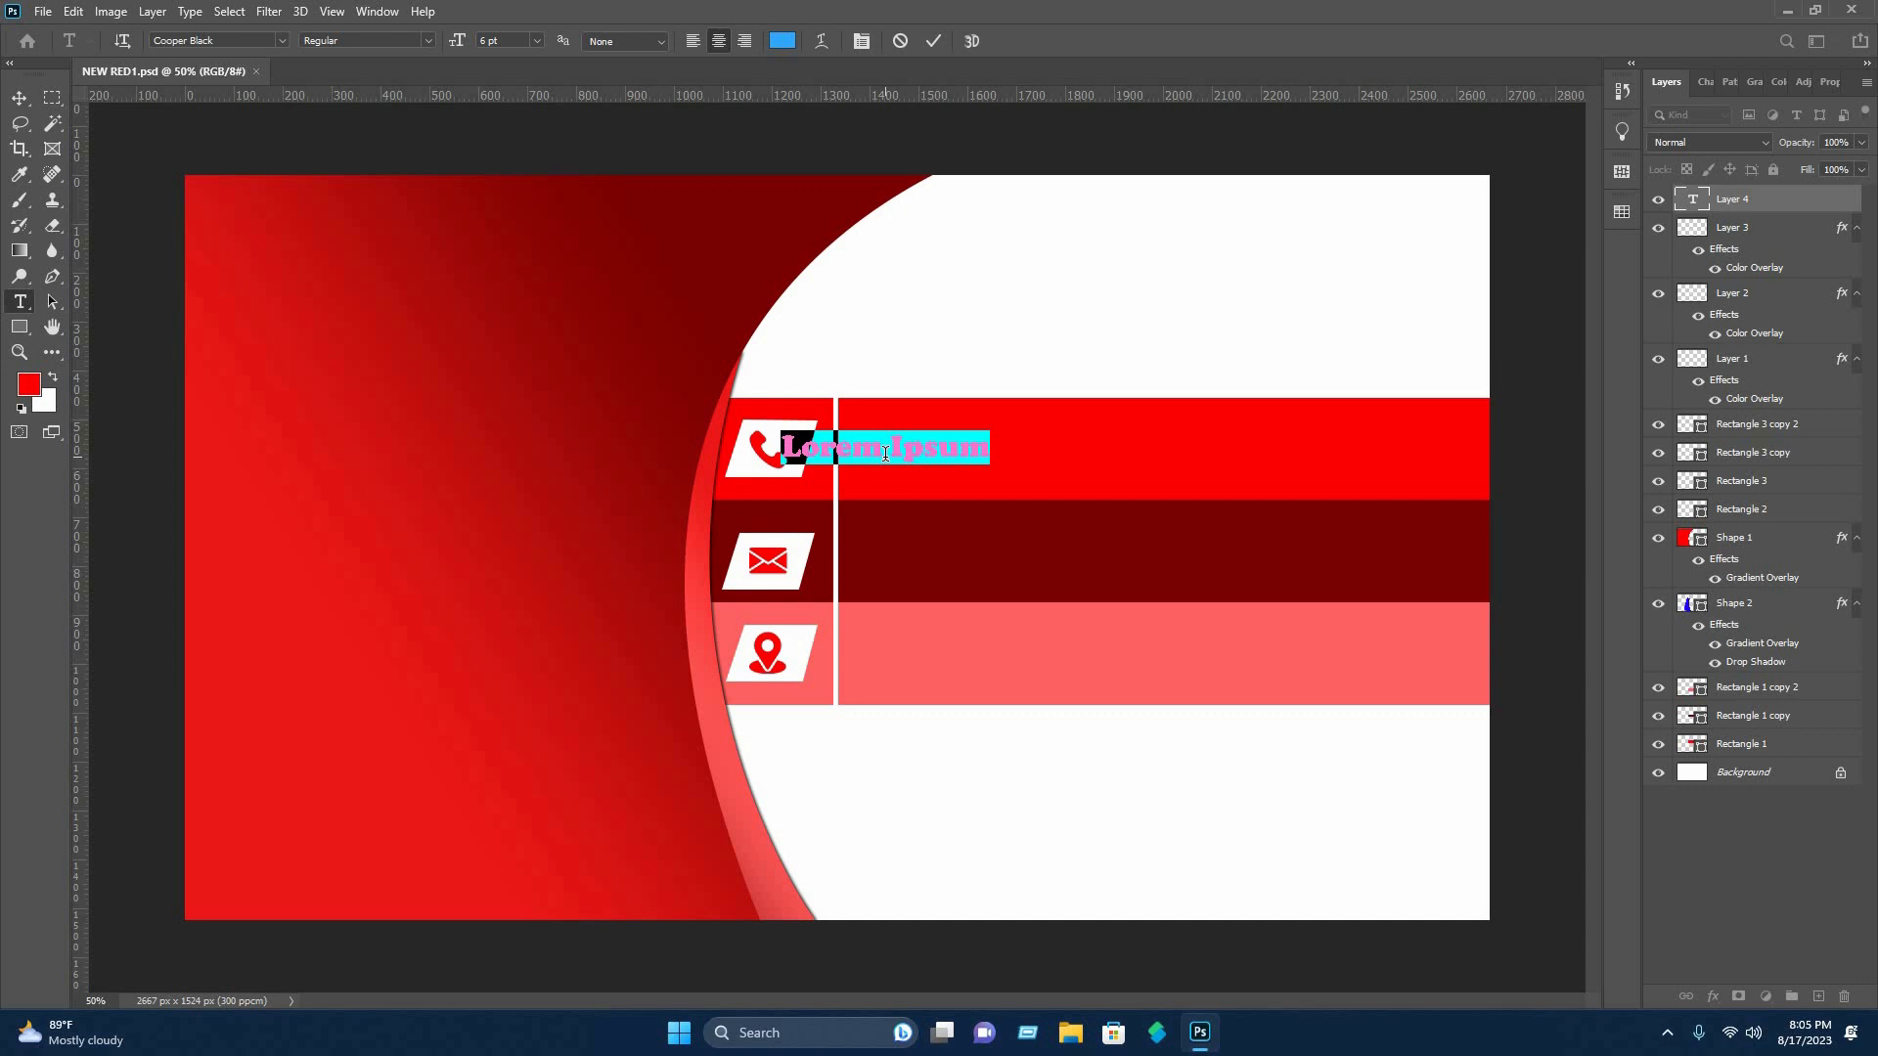
pyautogui.write('+80')
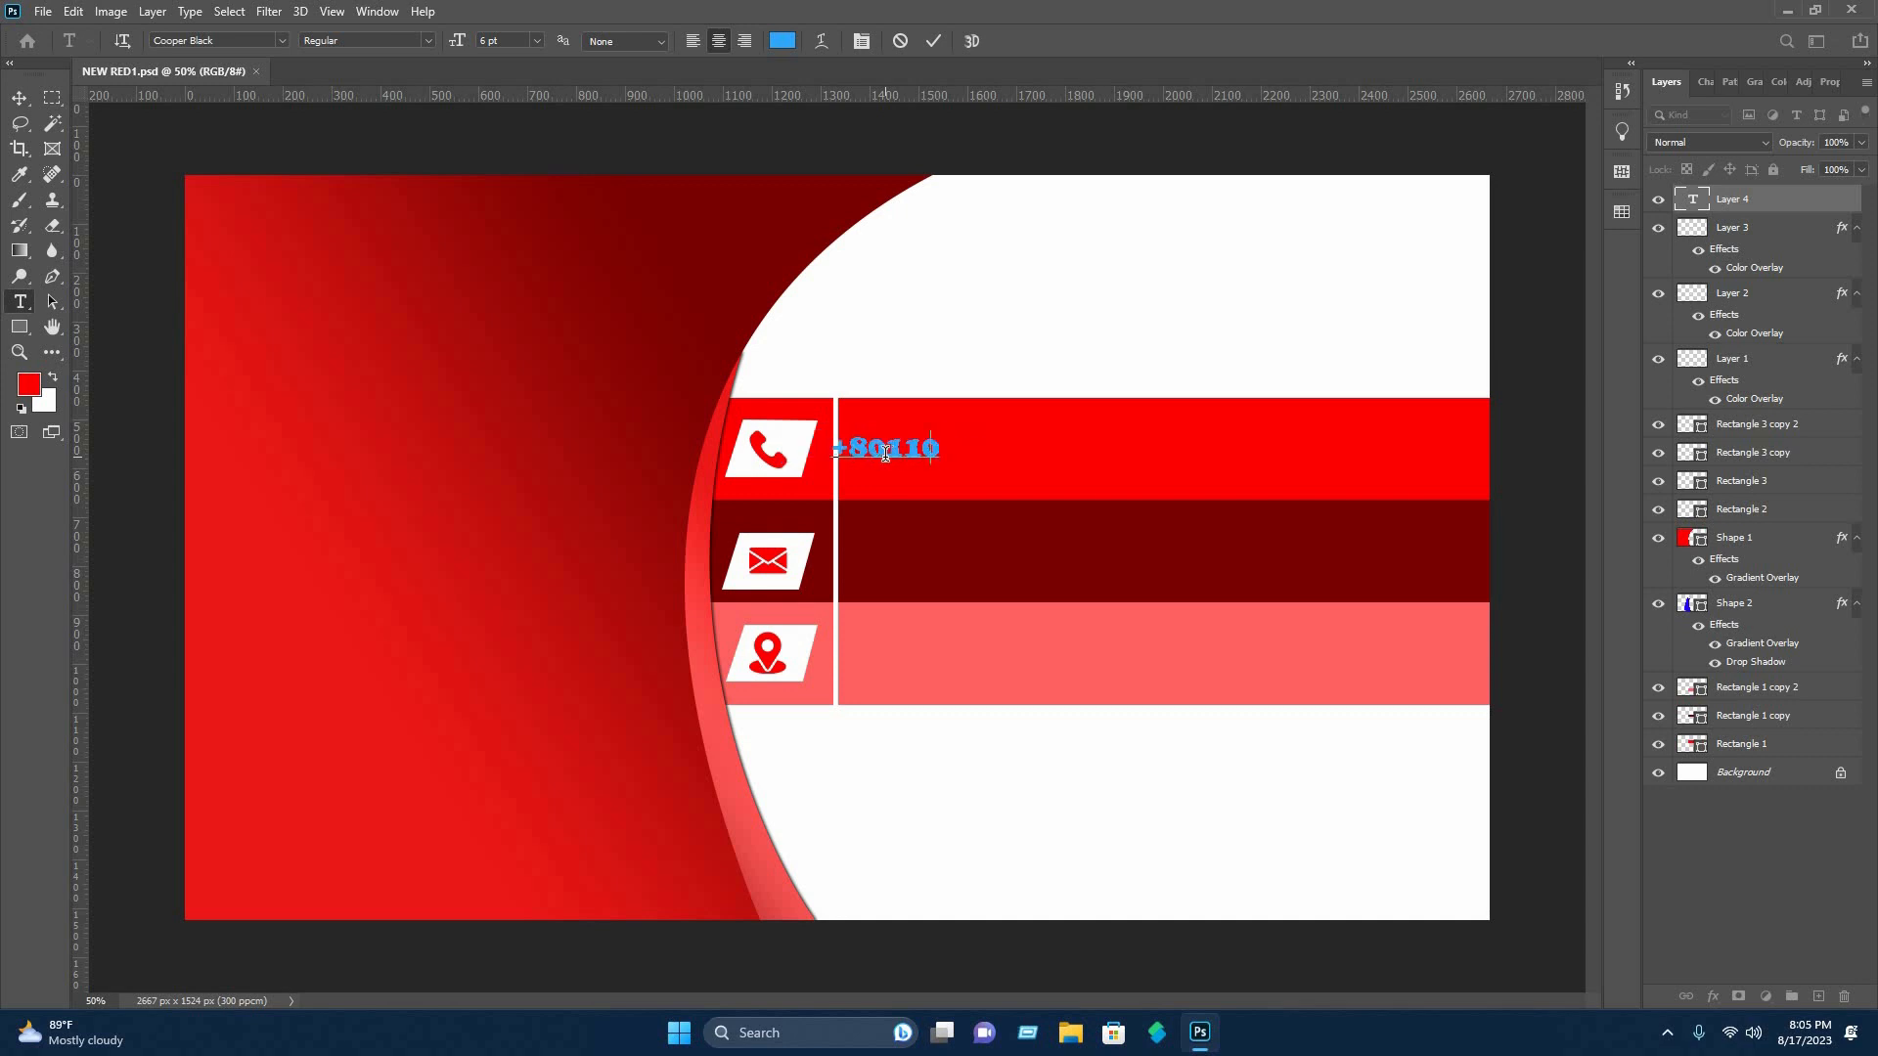
pyautogui.write('0 XXXXXXXXXX')
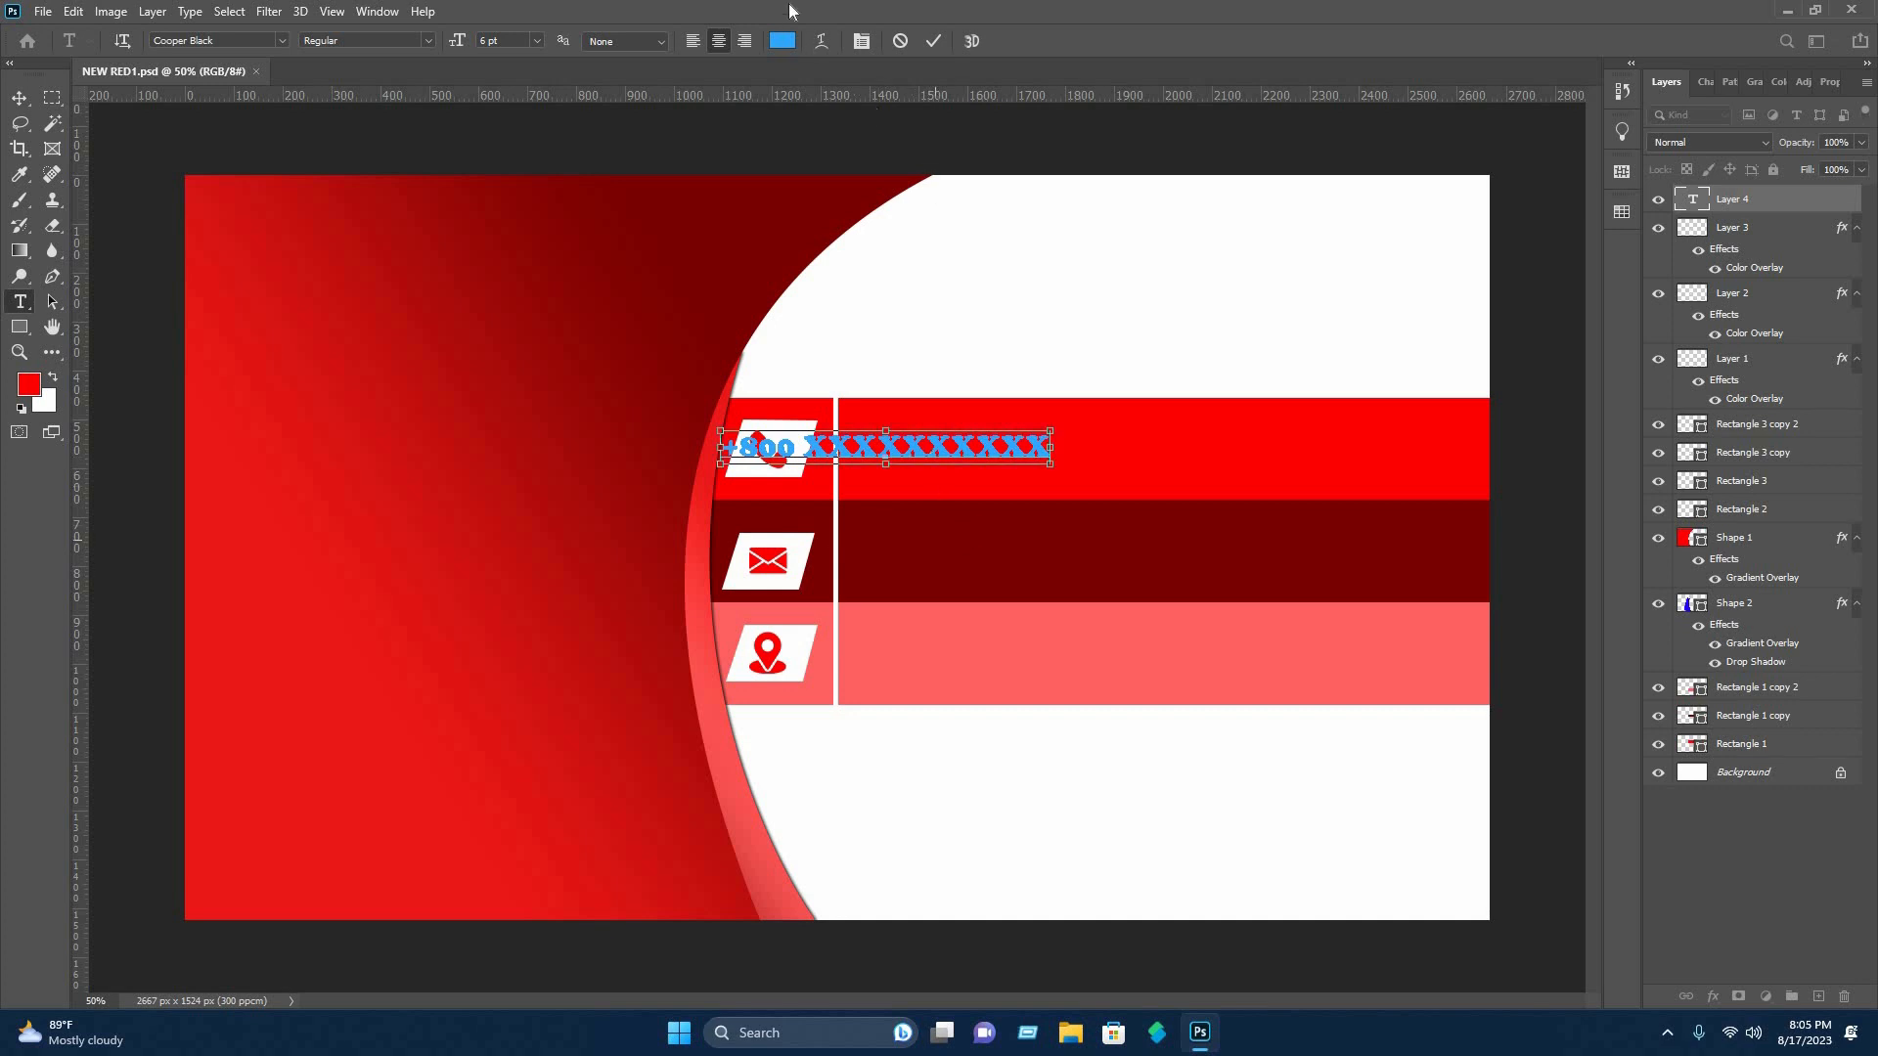
# Set the color of the whole phone number text to white (ffffff).
pyautogui.hotkey('ctrl', 'a')
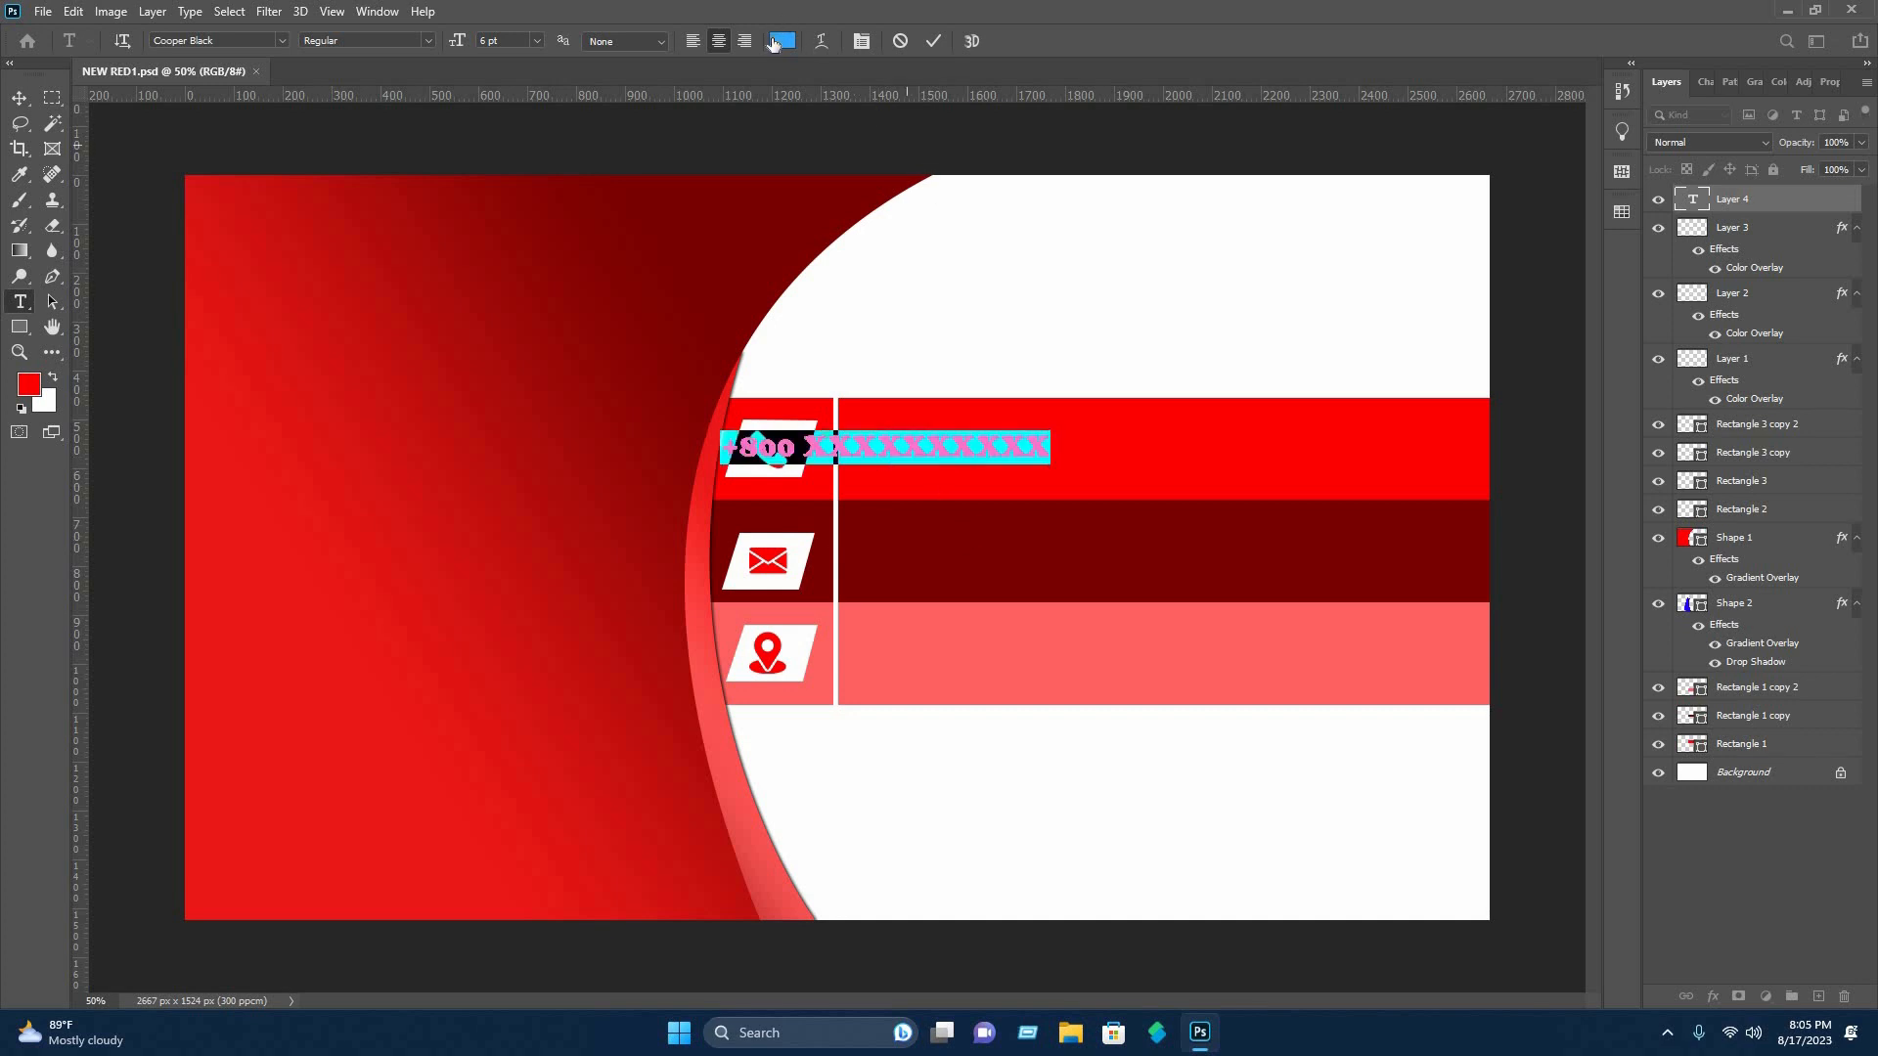
pyautogui.click(782, 40)
pyautogui.moveTo(1242, 524); pyautogui.dragTo(1182, 445)
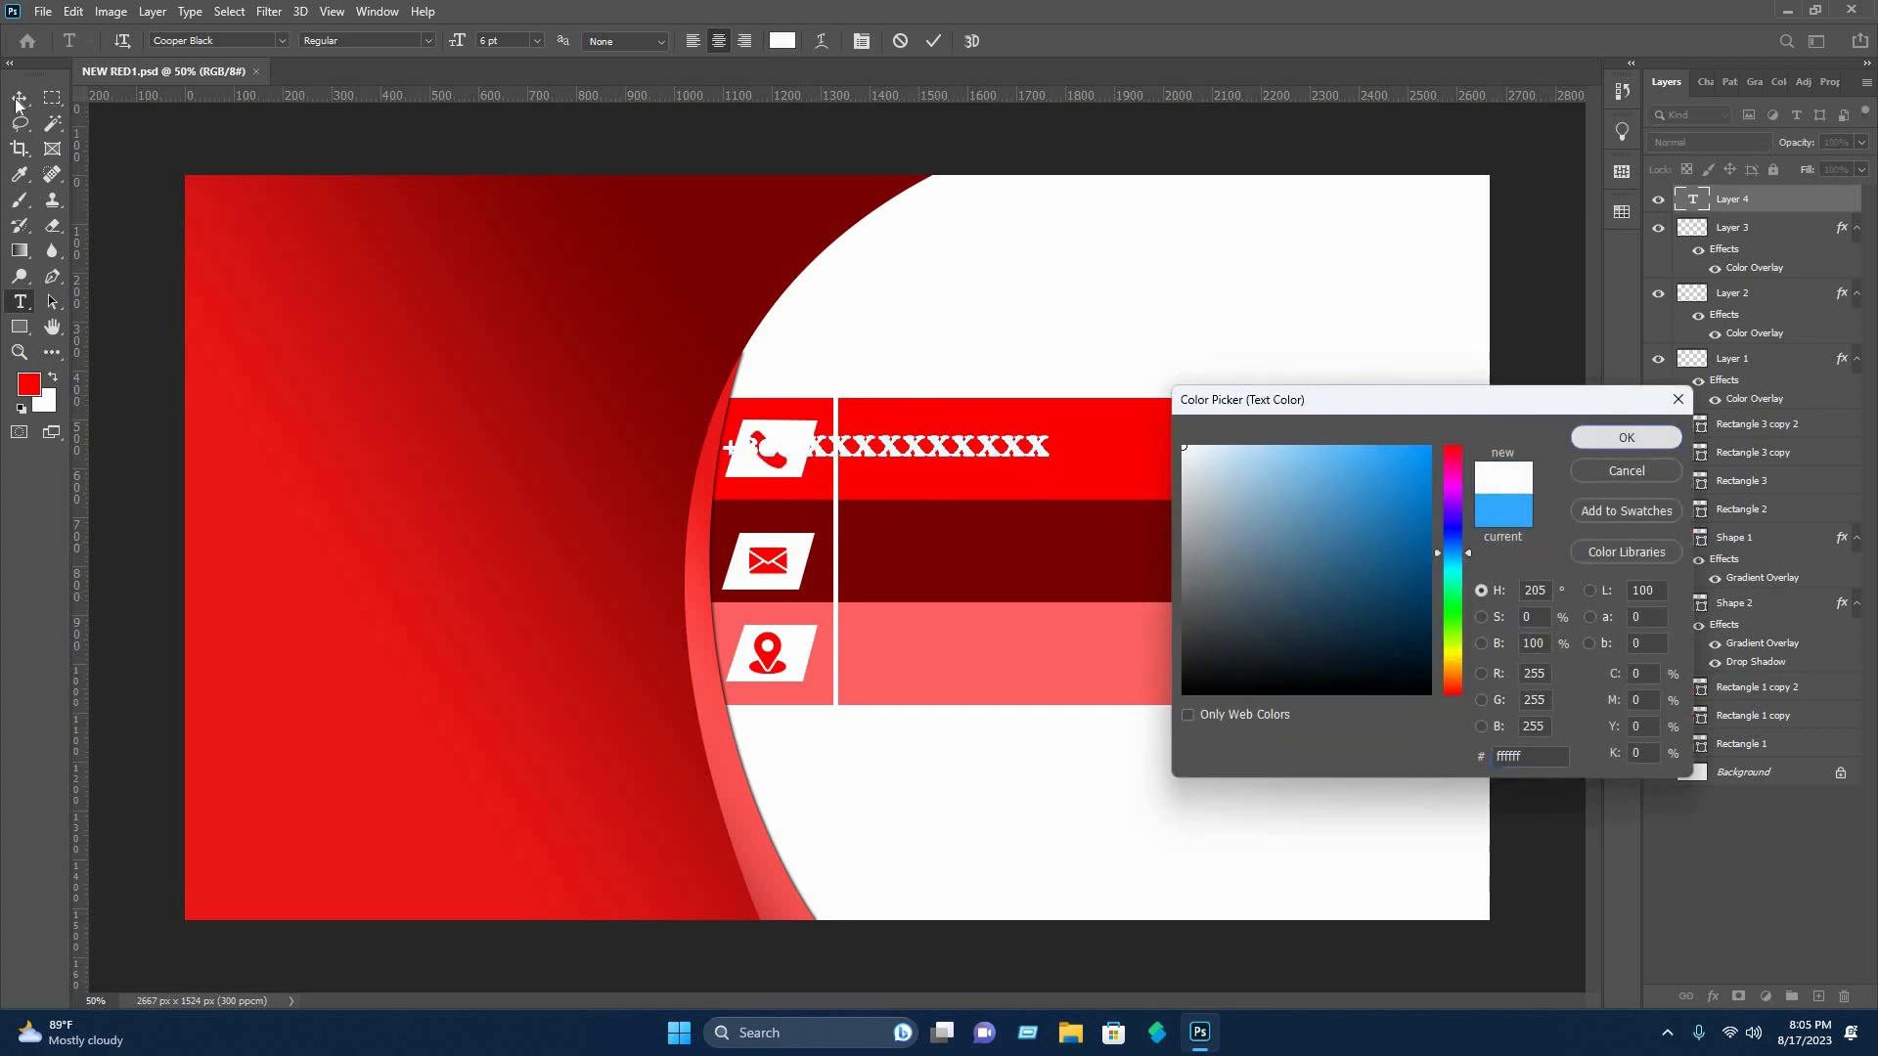
pyautogui.click(1626, 437)
pyautogui.hotkey('ctrl', 'Return')
# Move the phone number text past the white divider and duplicate it, stacking two aligned lines in the bright red bar.
pyautogui.press('v')
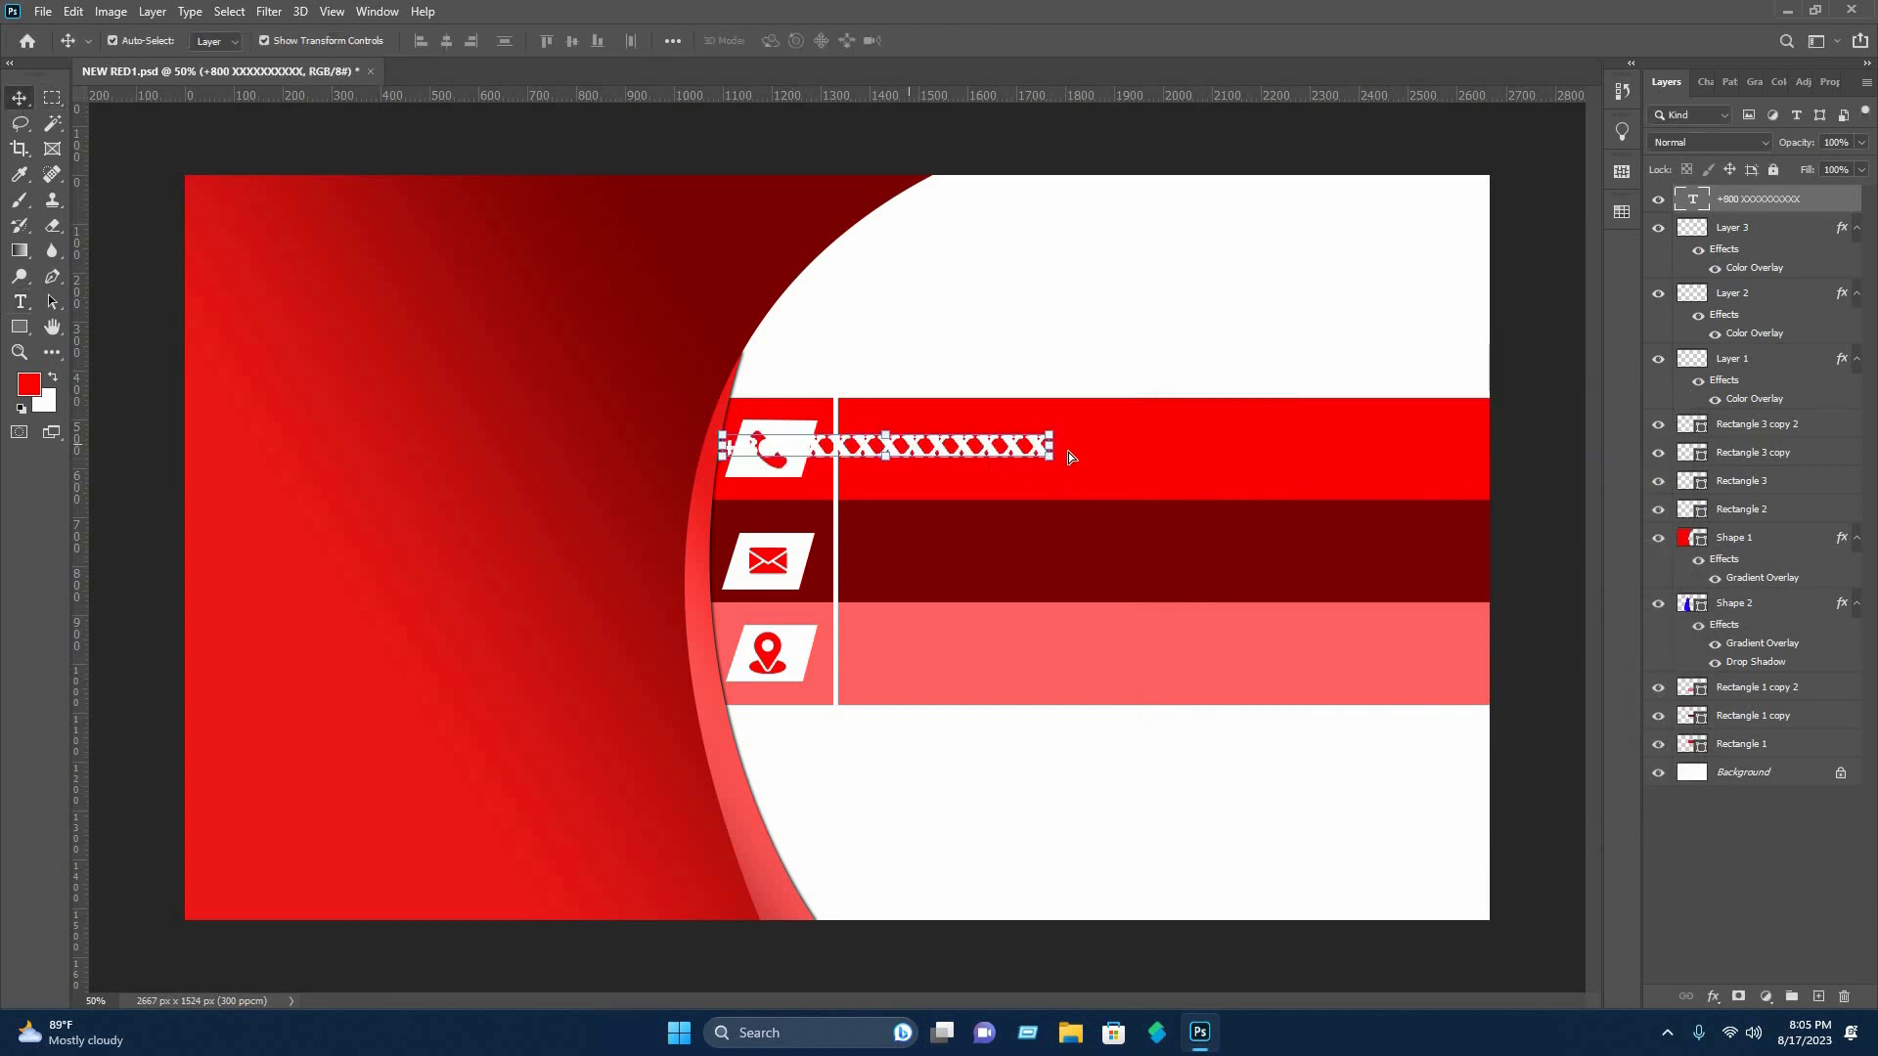
pyautogui.moveTo(909, 446); pyautogui.dragTo(1054, 456)
pyautogui.click(1138, 318)
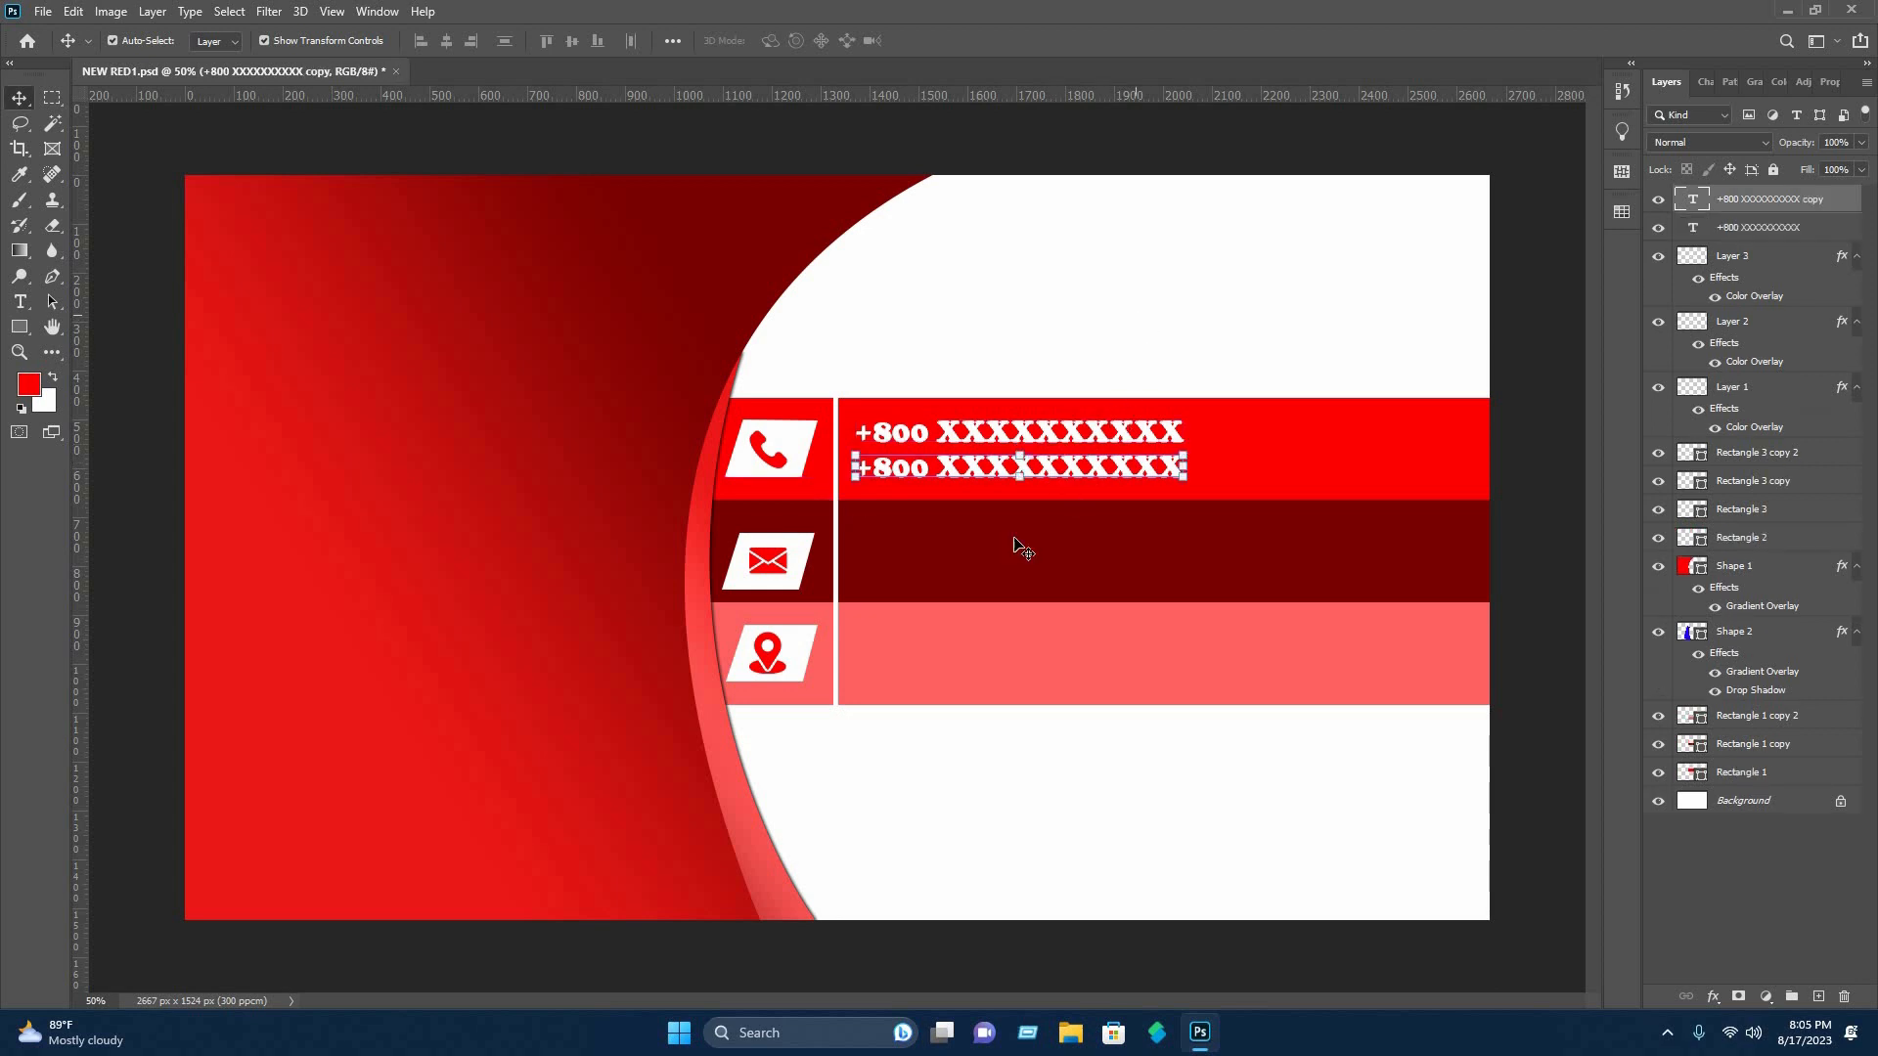
# Add a placeholder e-mail text line in the dark red bar beside the envelope icon.
pyautogui.press('t')
pyautogui.click(877, 555)
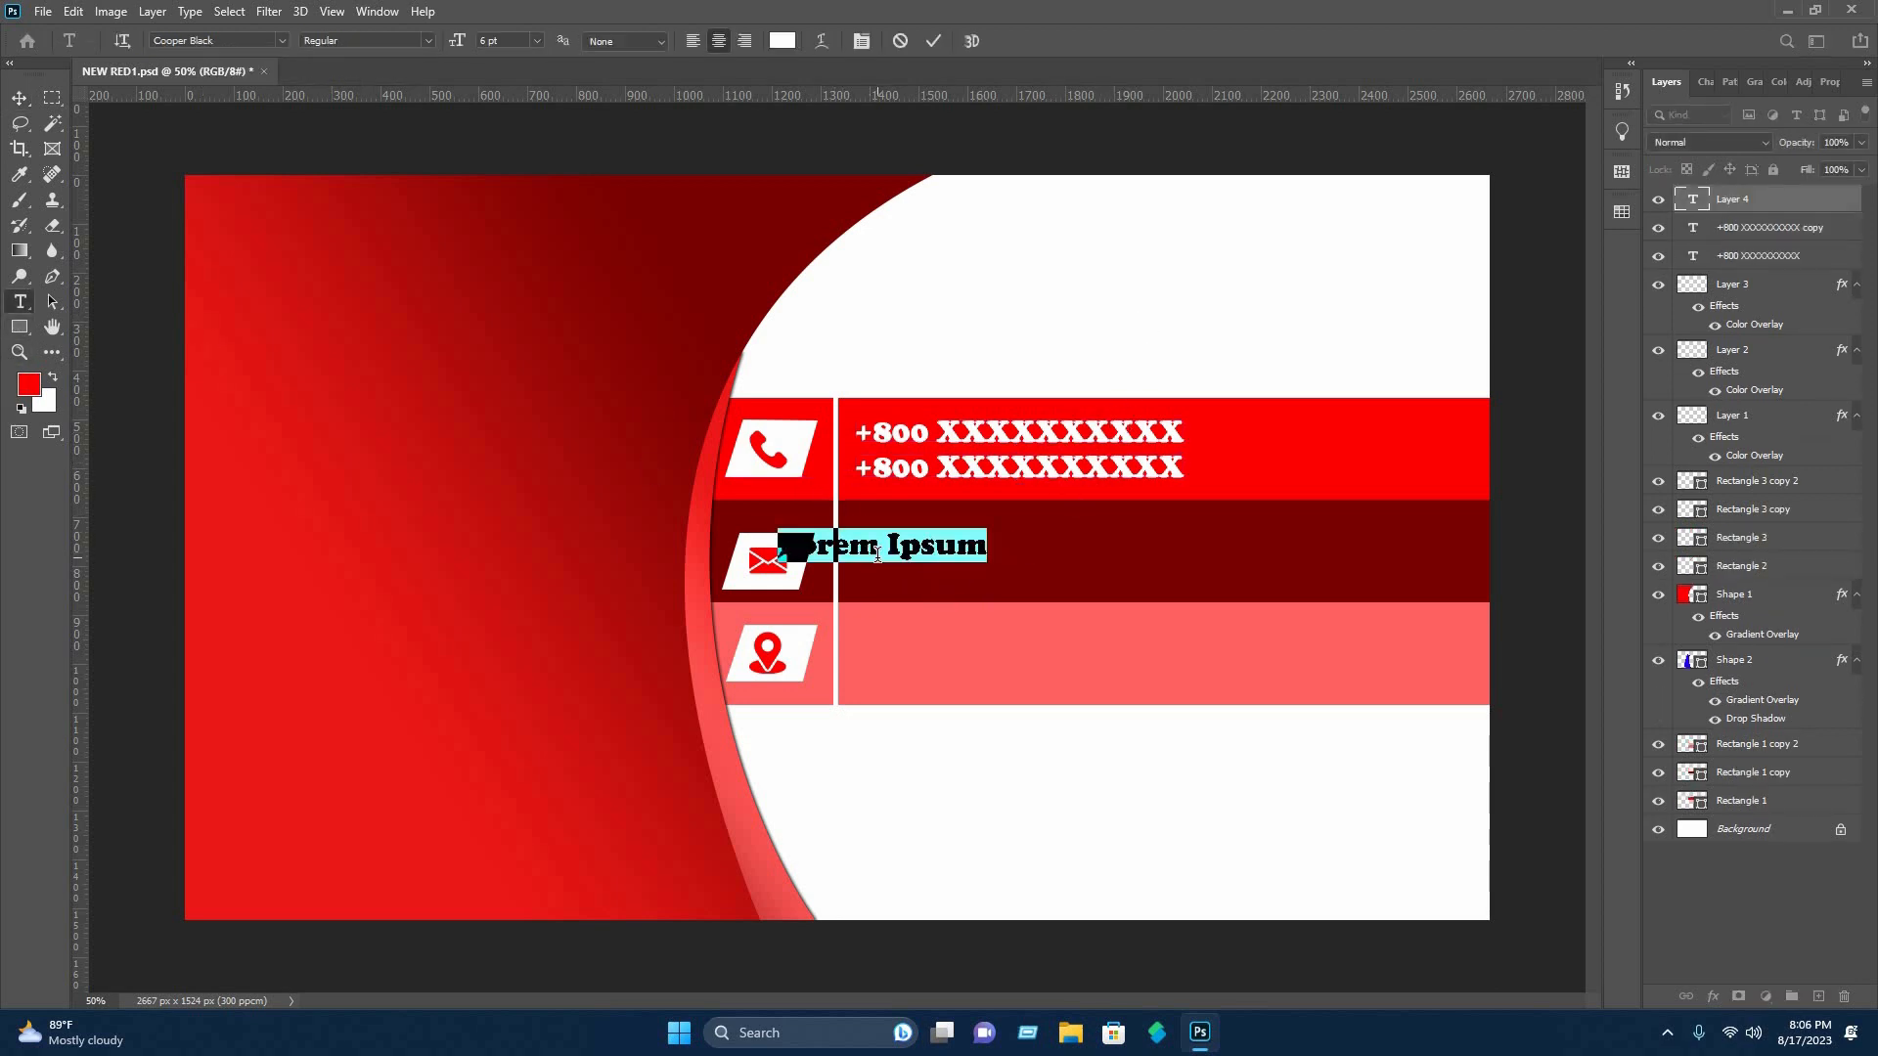
pyautogui.write('exa')
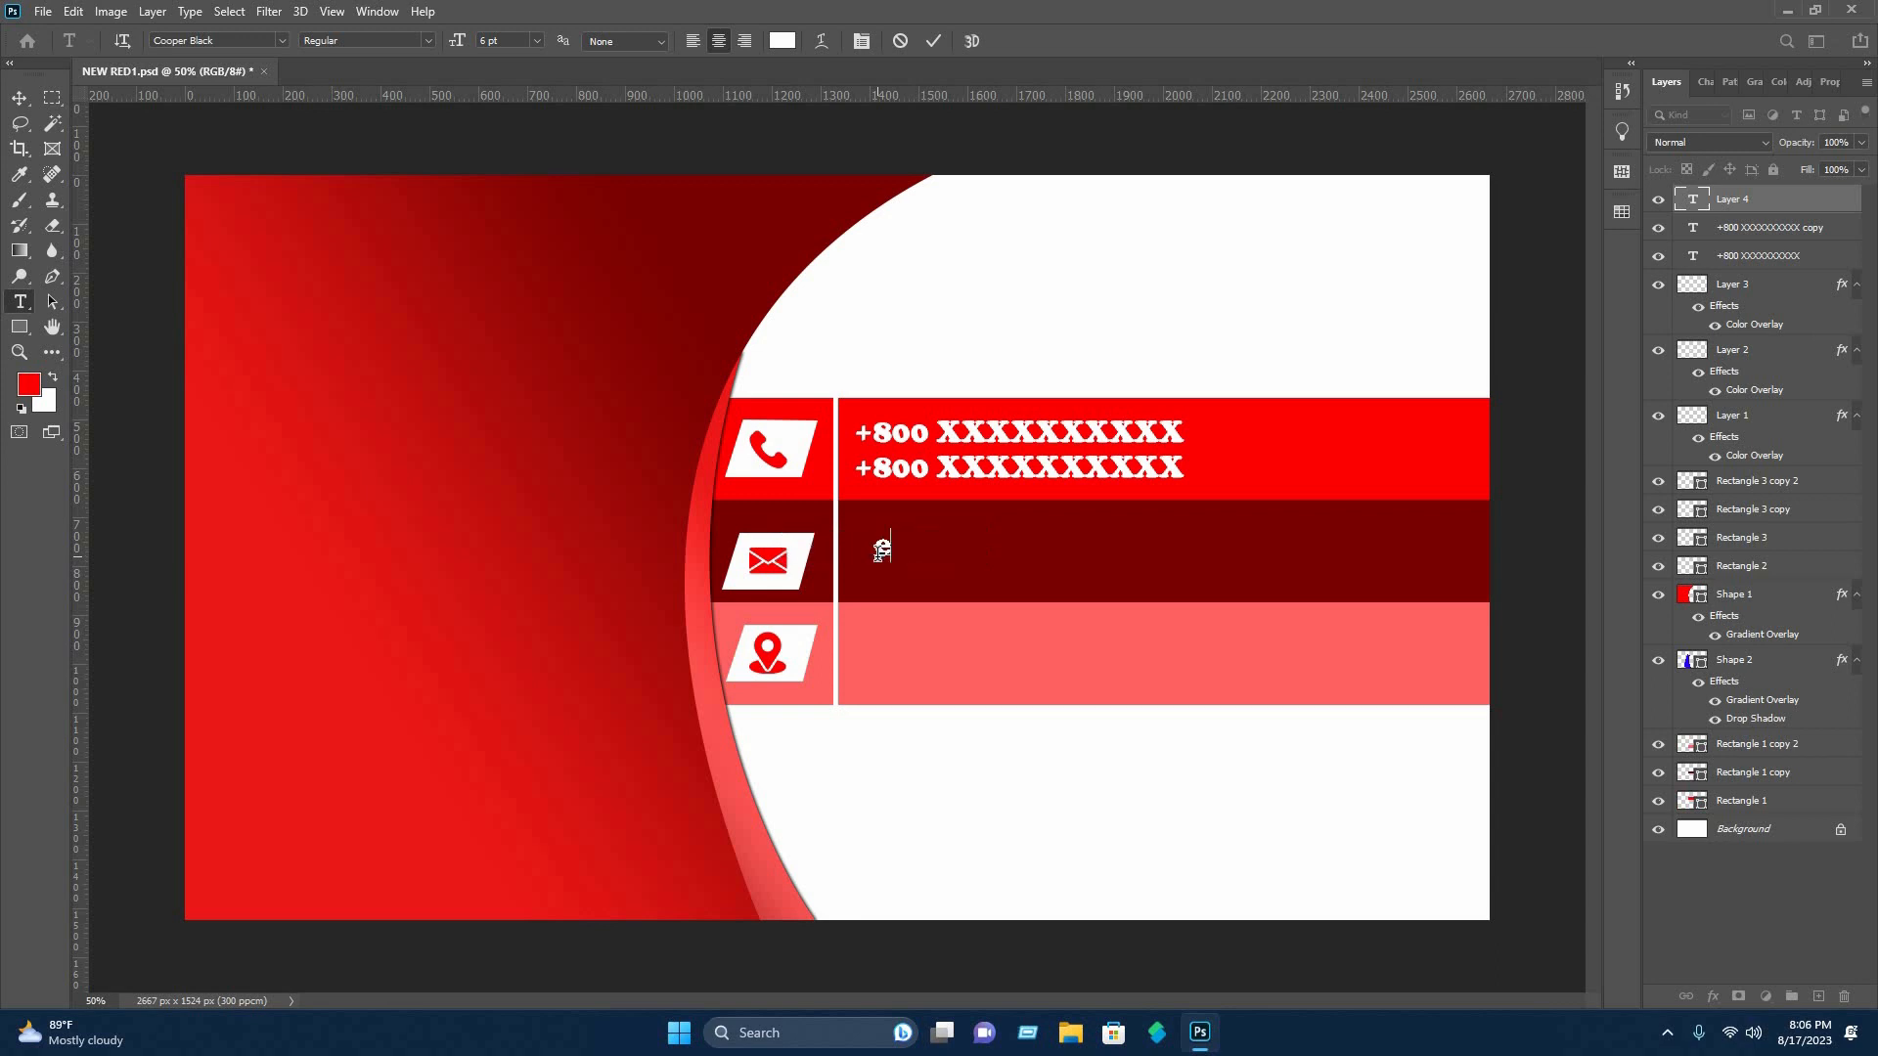